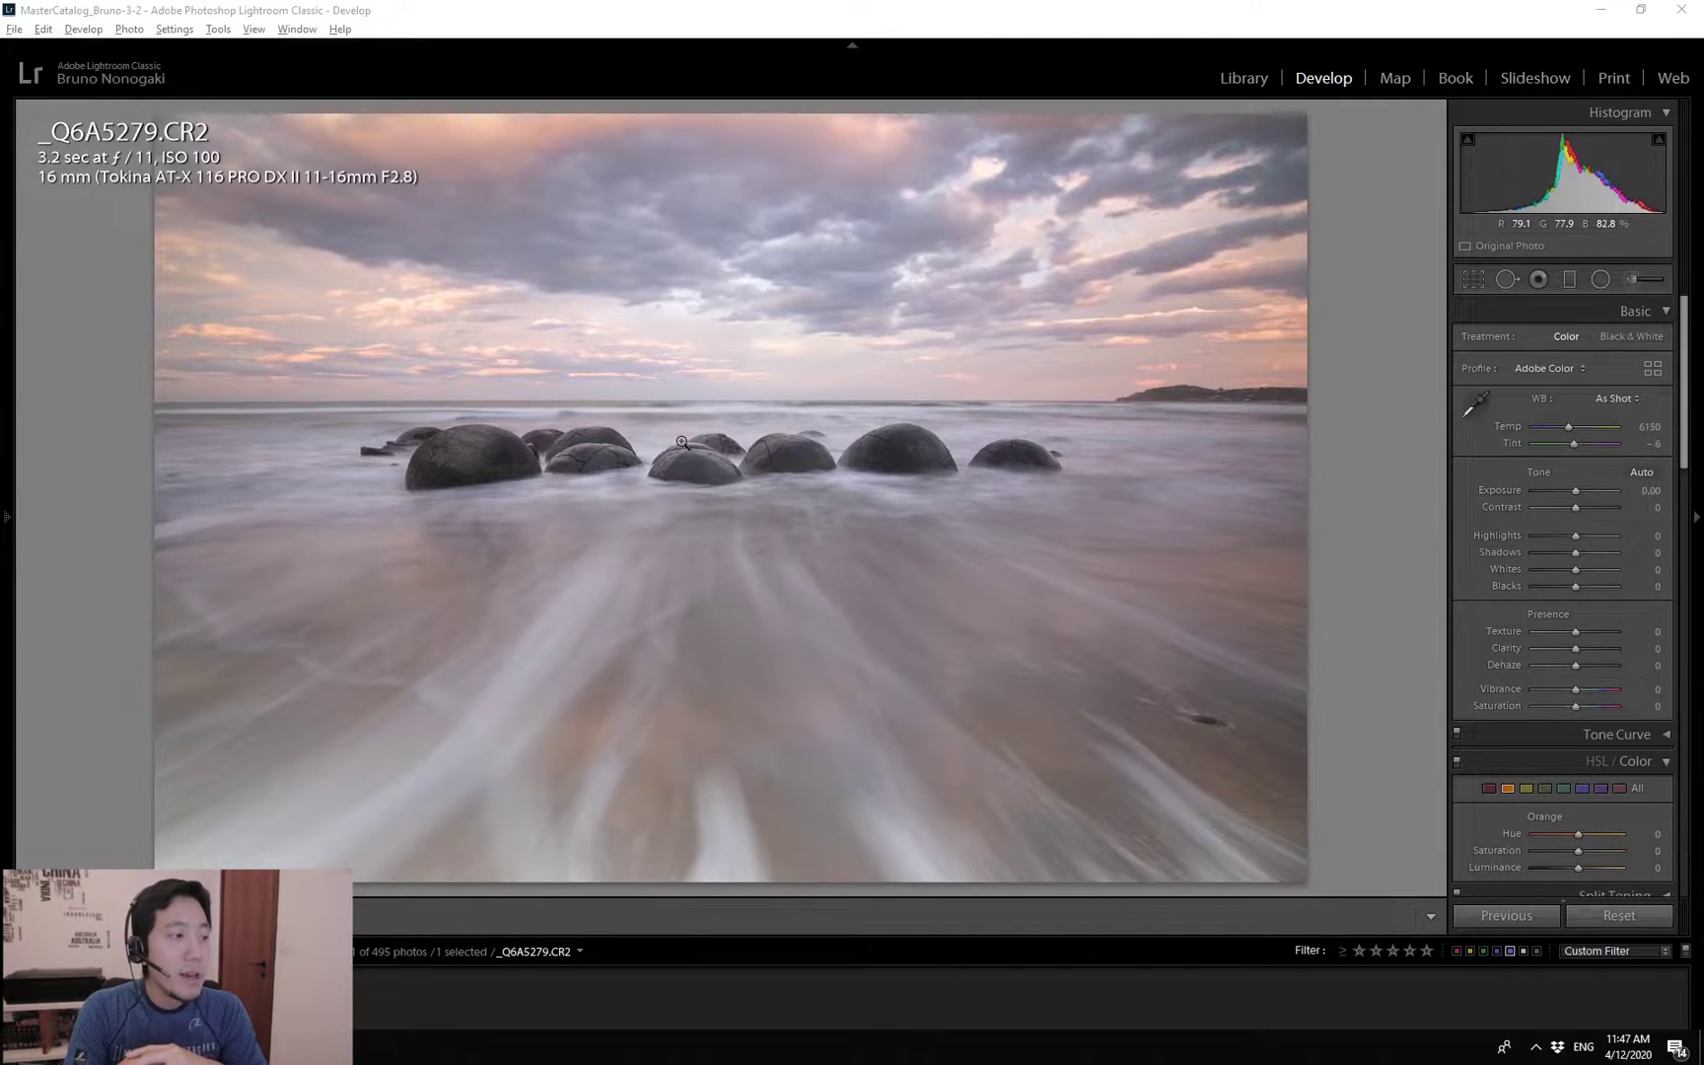
left_click(1472, 281)
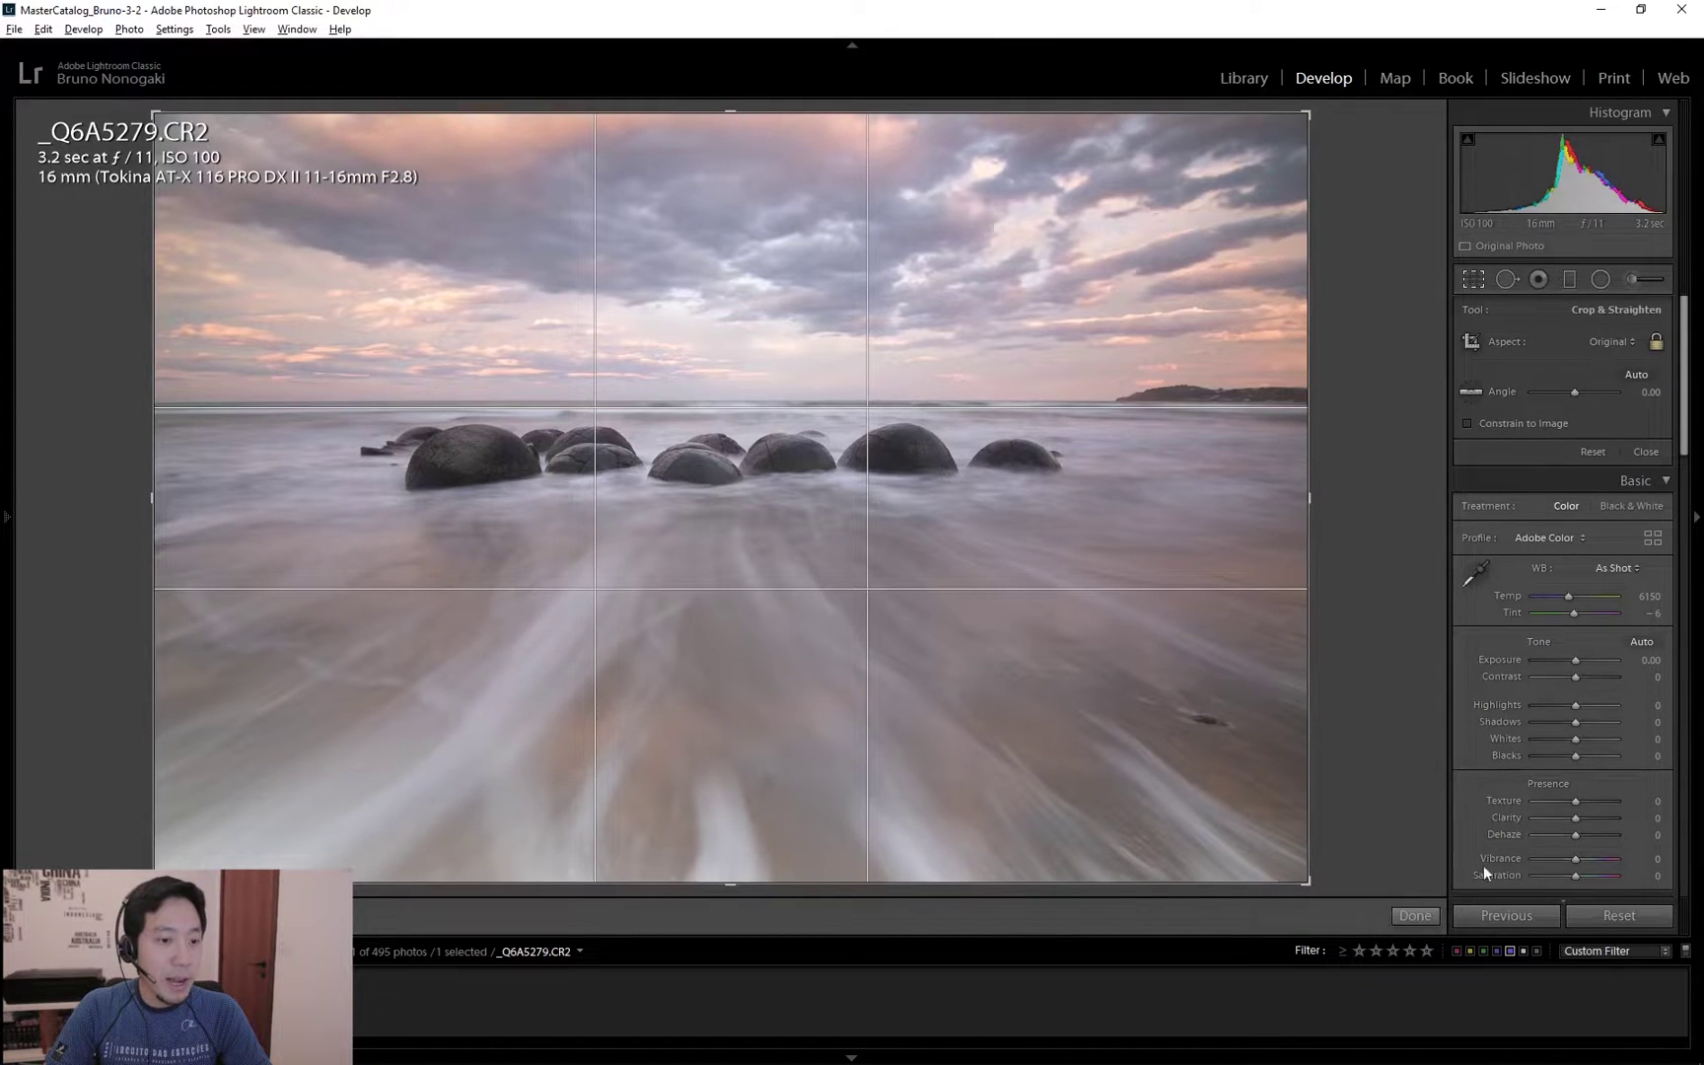
left_click(1416, 917)
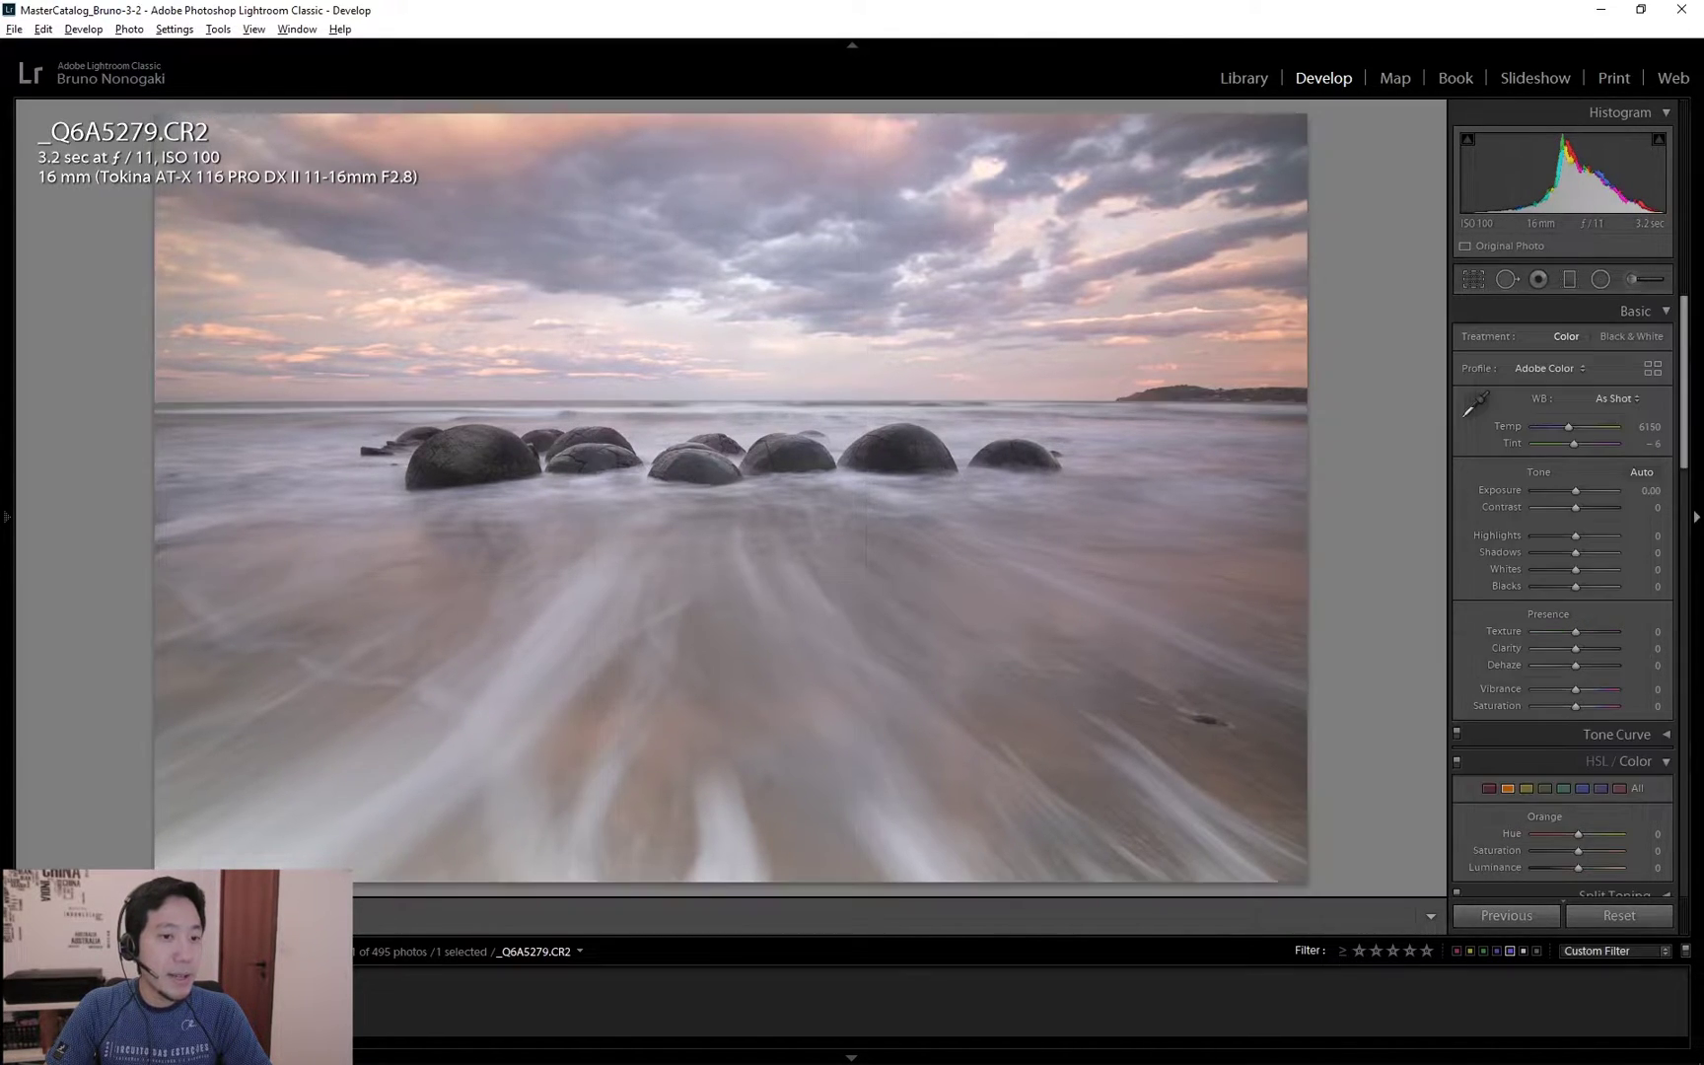
Turn on Remove Chromatic Aberration and Enable Profile Corrections, comparing the photo with and without the lens profile.
scroll(1518, 581, "down", 10)
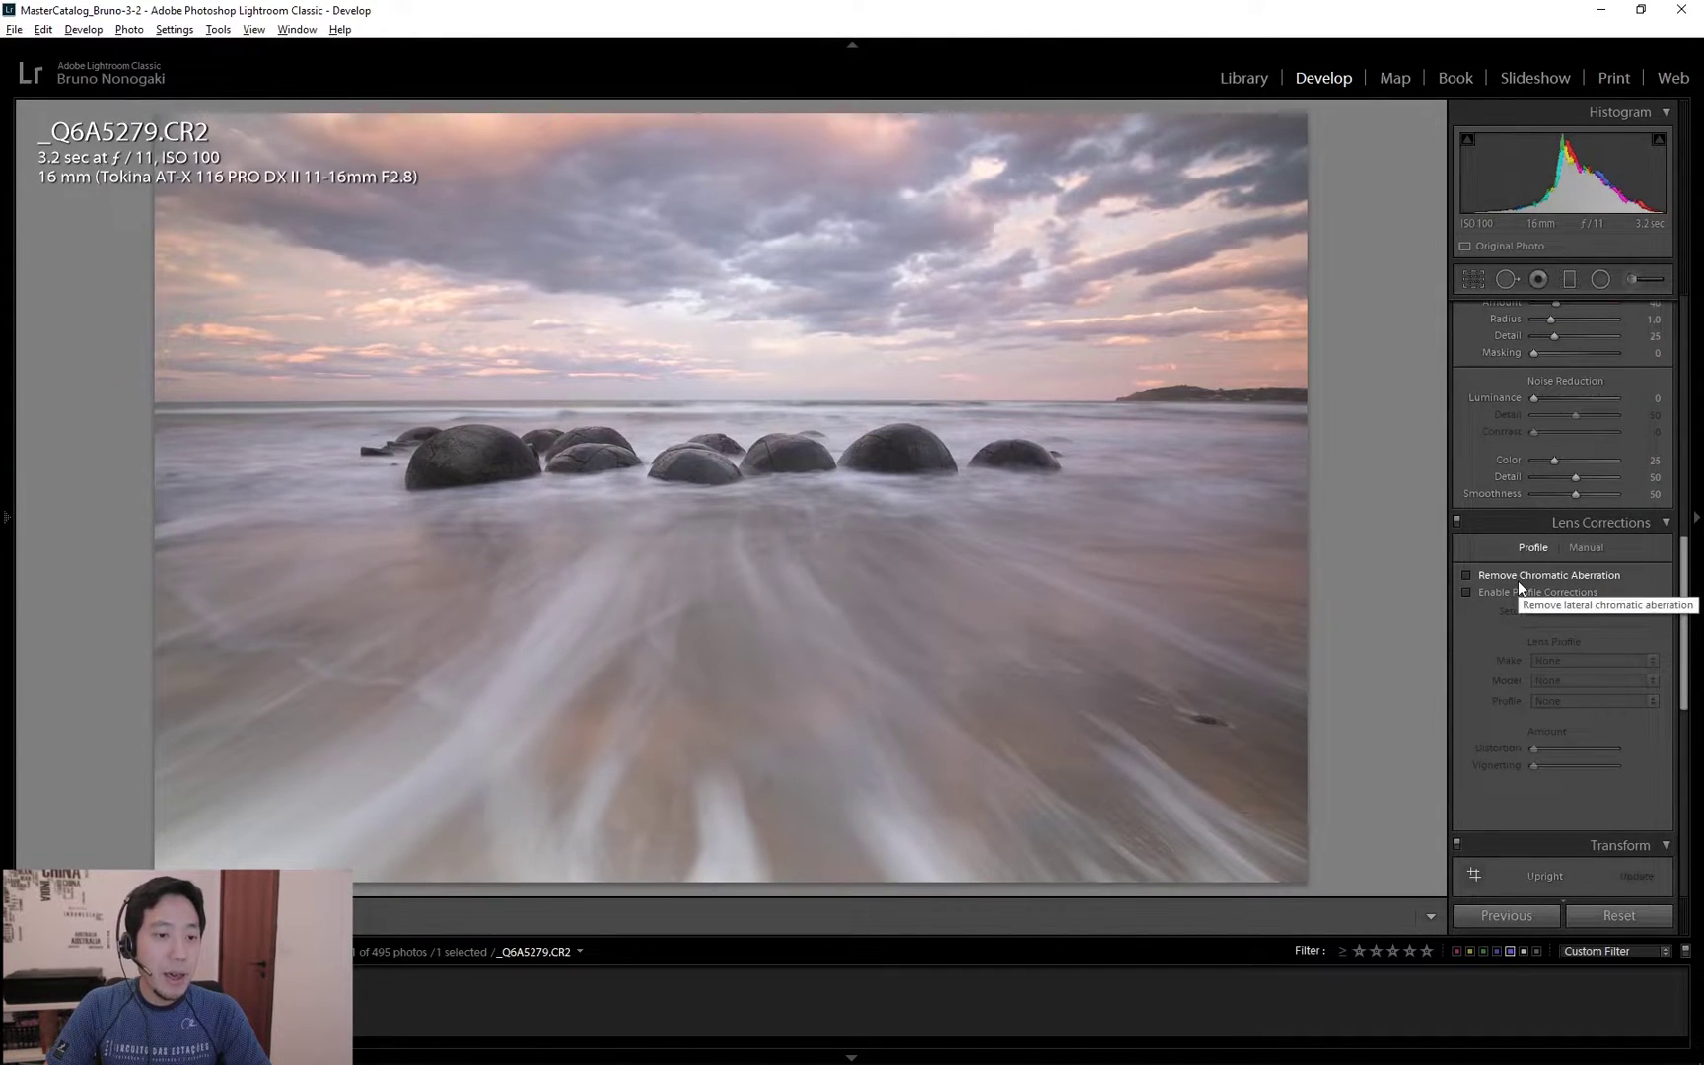
left_click(1518, 581)
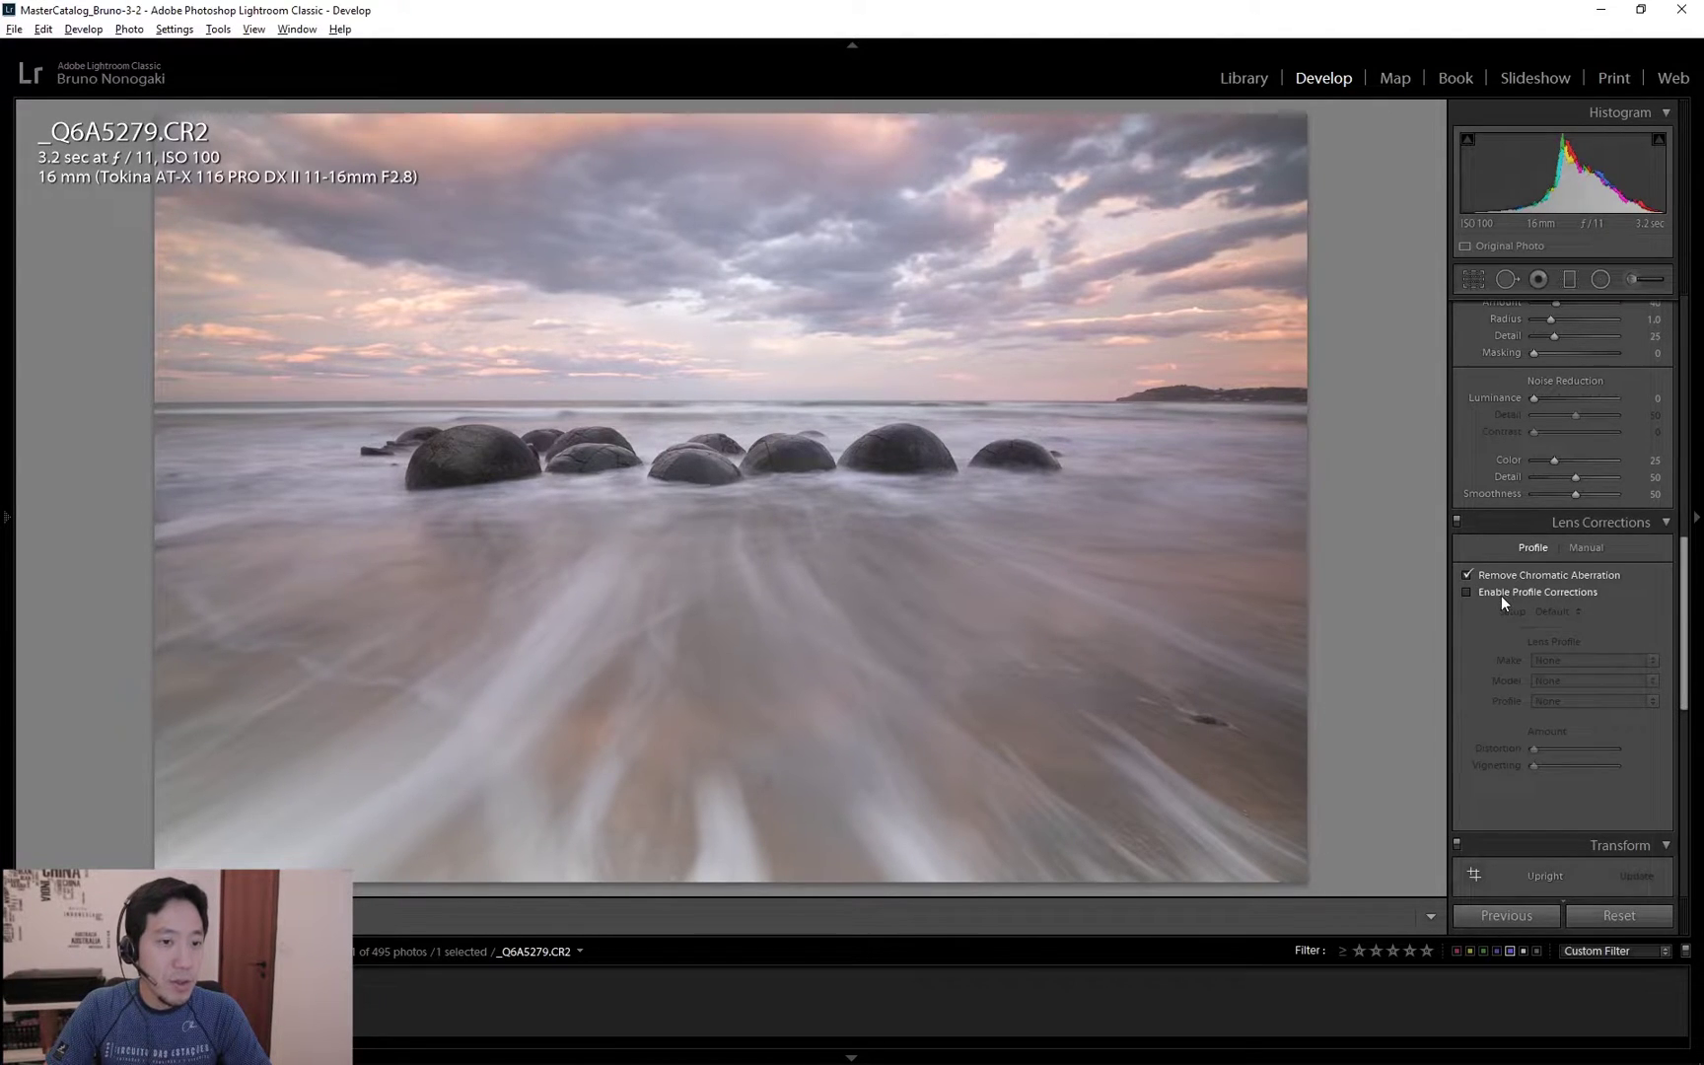
left_click(1502, 593)
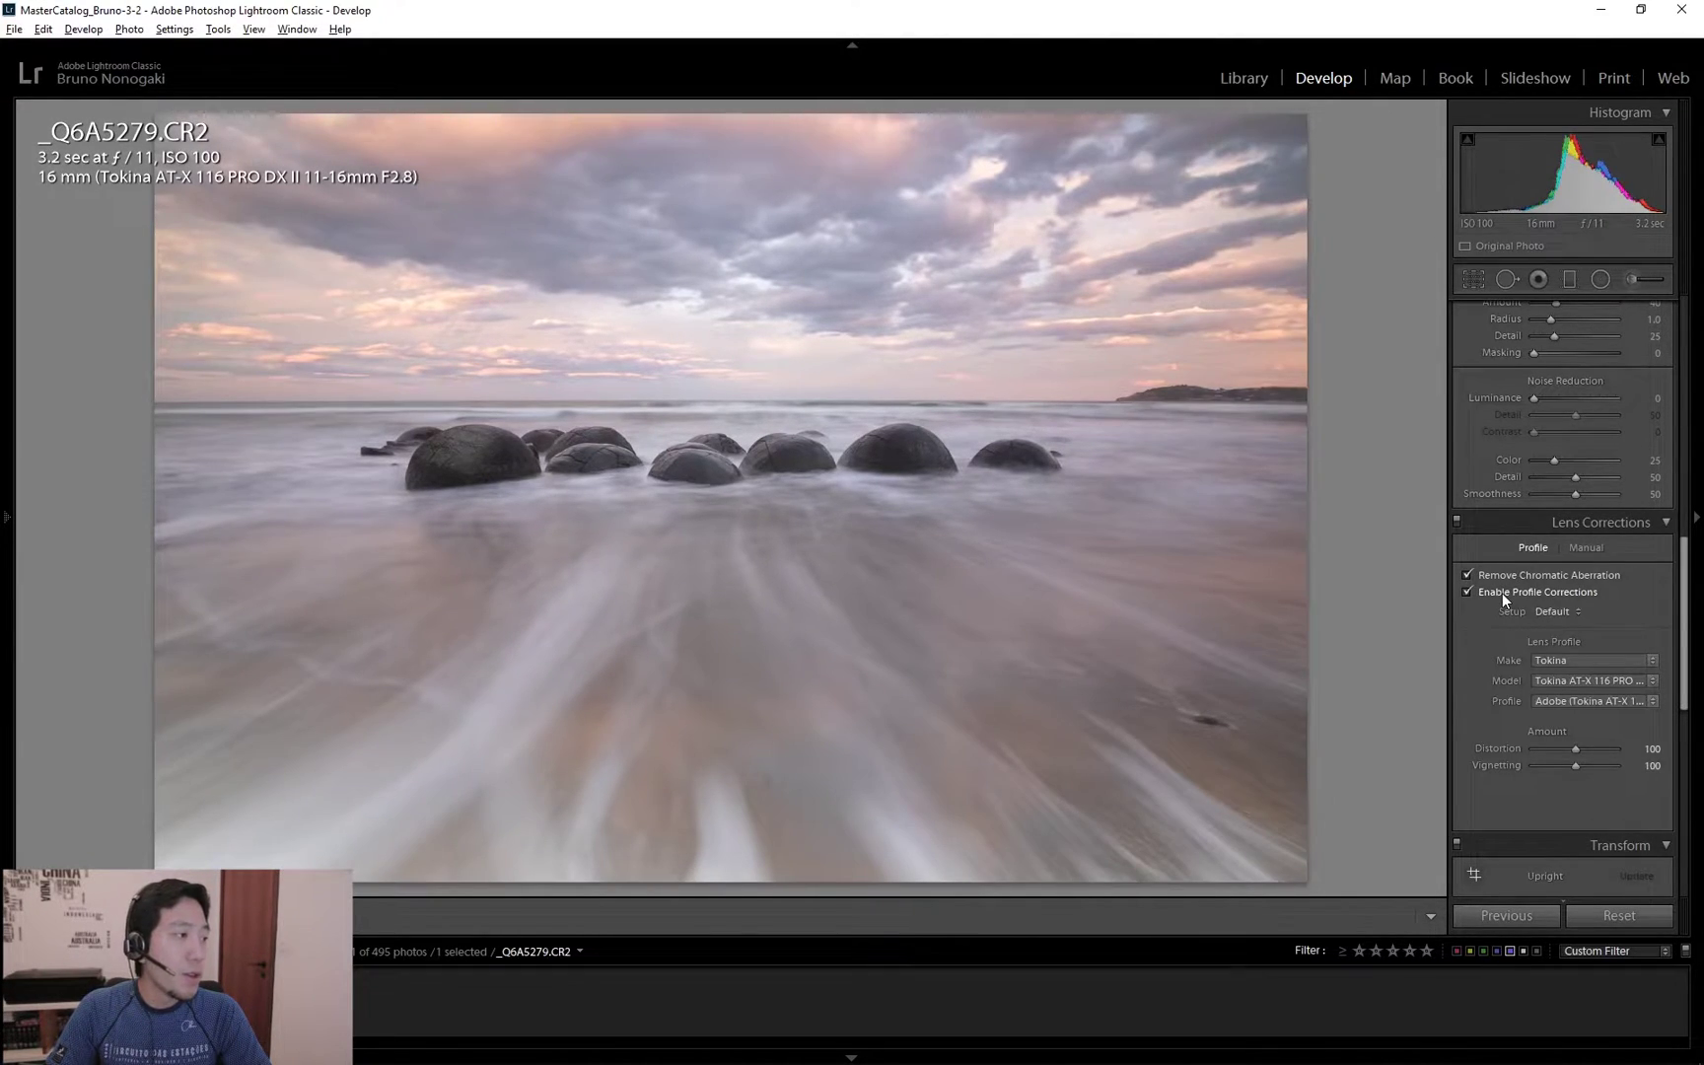
left_click(1502, 593)
left_click(1502, 592)
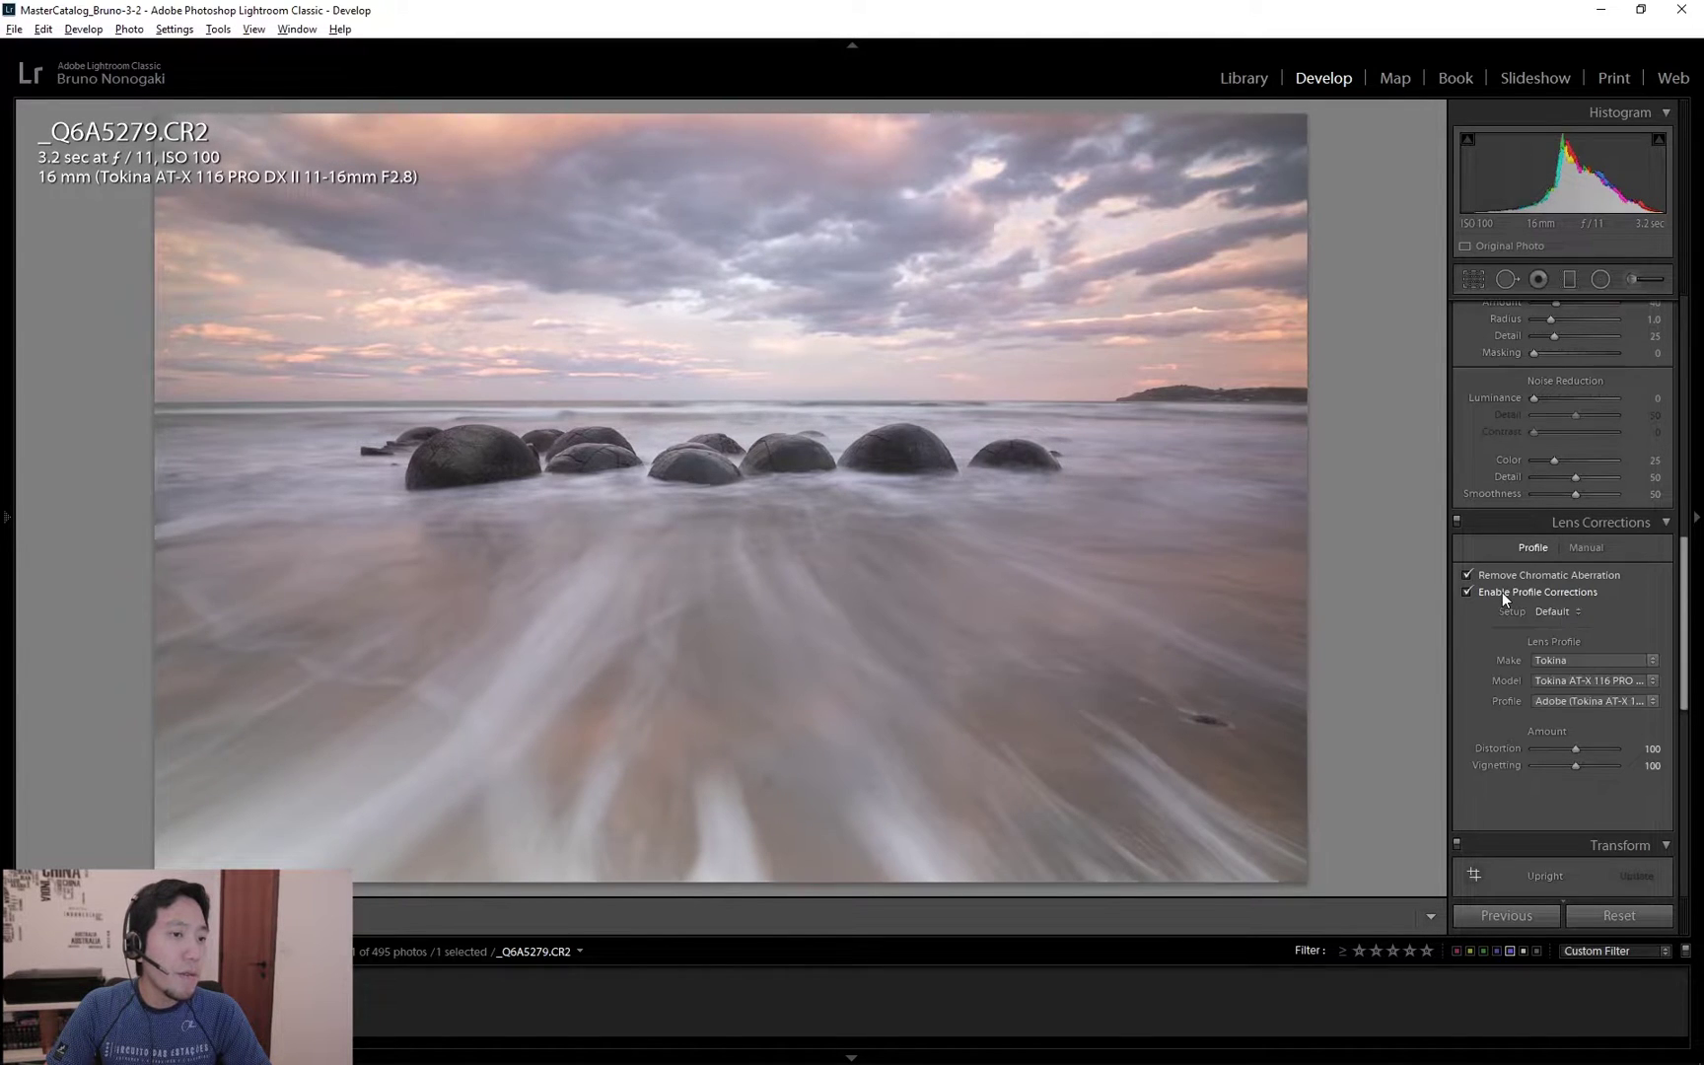
left_click(1502, 592)
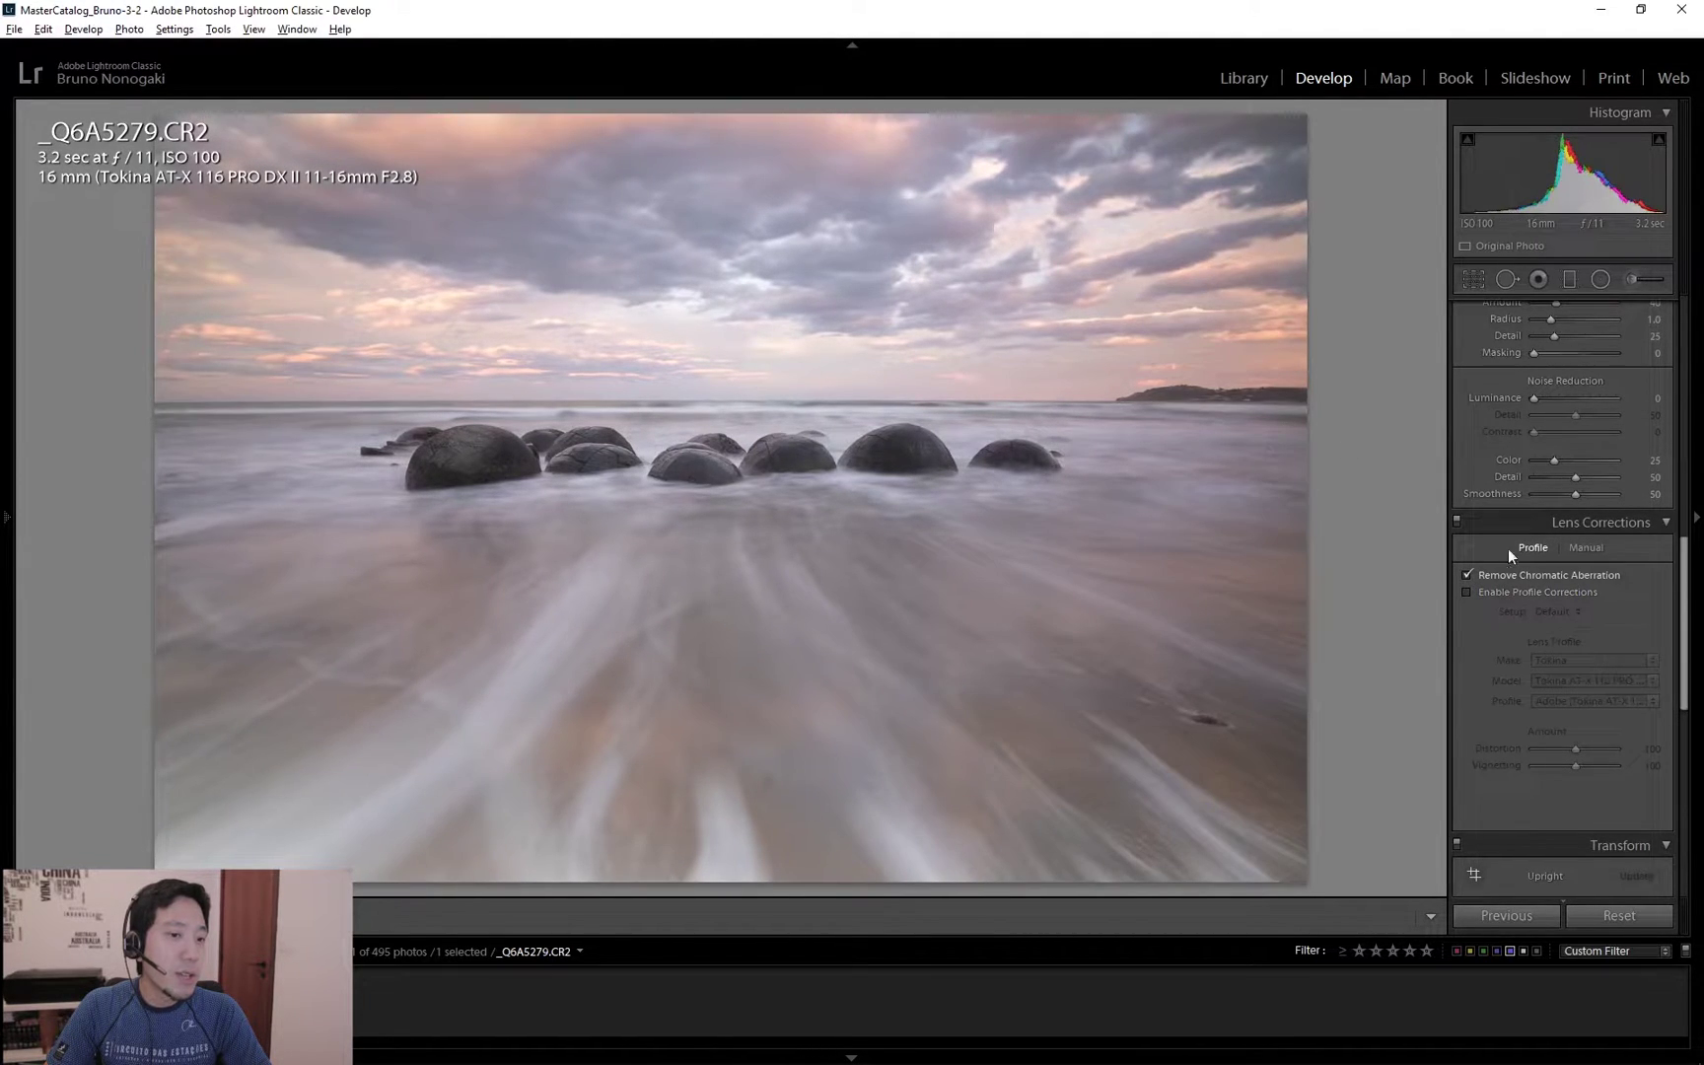
left_click(1490, 595)
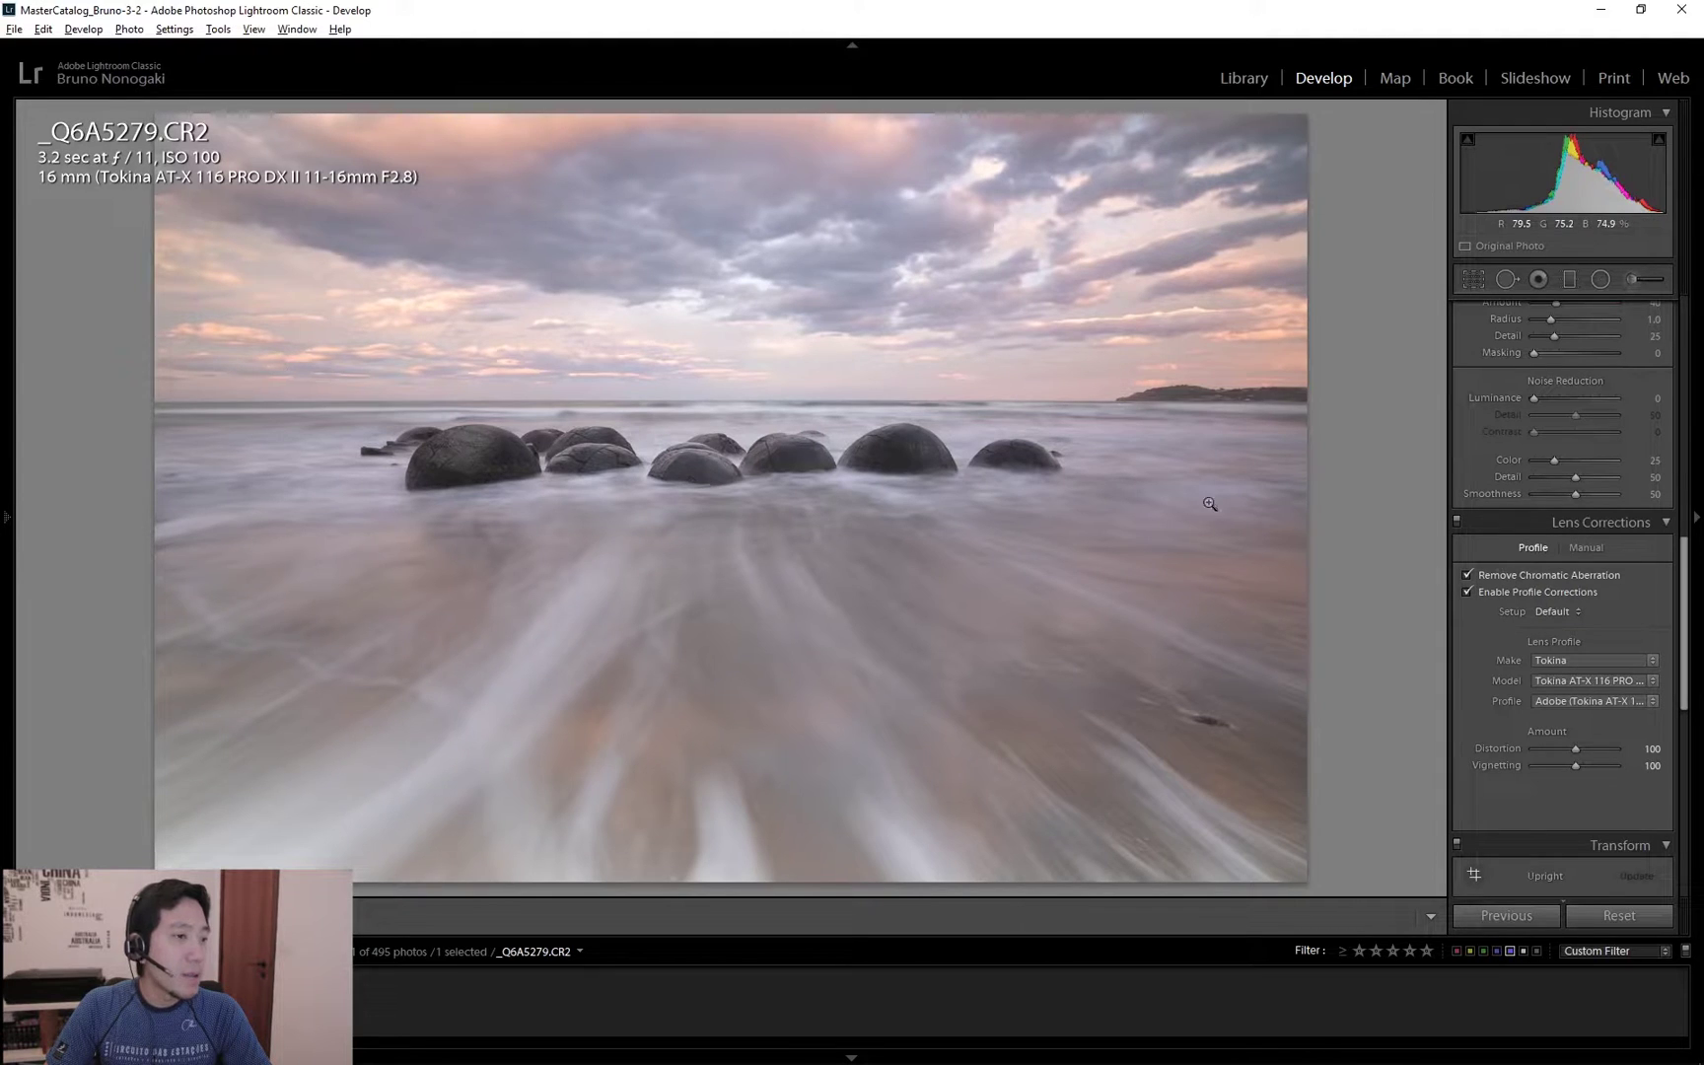
left_click(1576, 590)
left_click(1576, 590)
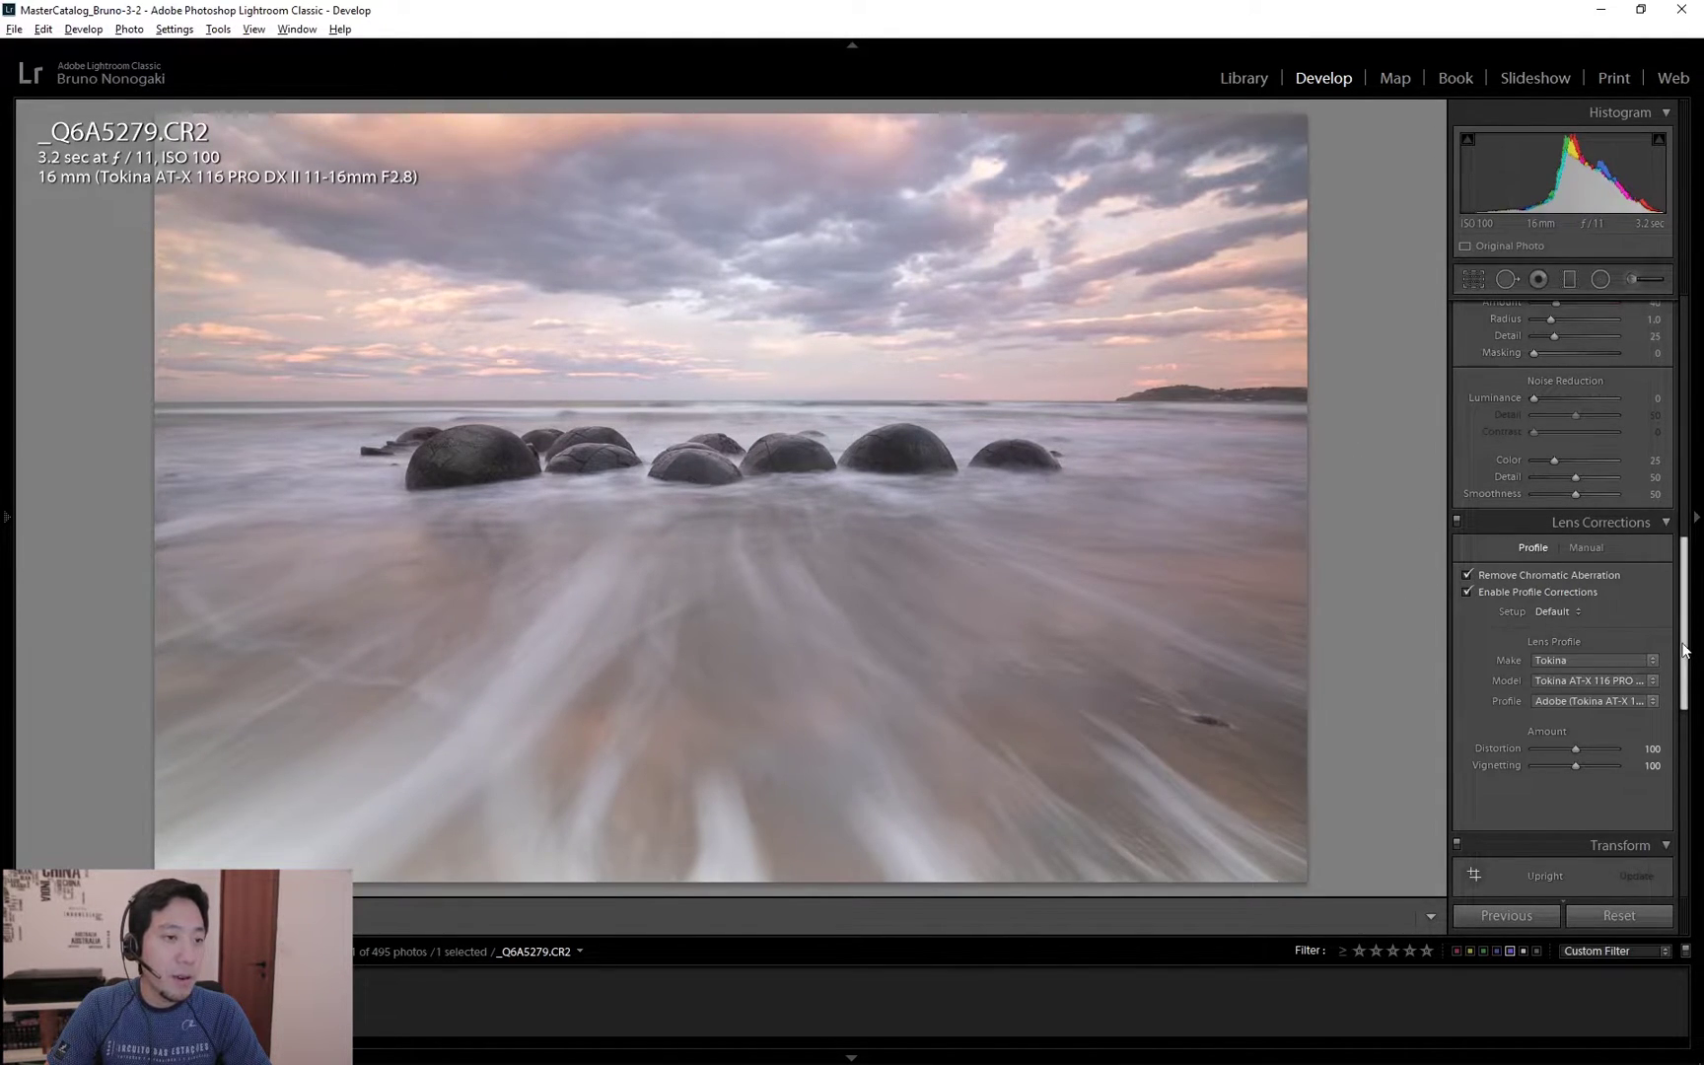
Set Highlights to -100, Shadows to +23, Whites to +44 and Blacks to -29, and compare with the before view.
scroll(1589, 543, "up", 10)
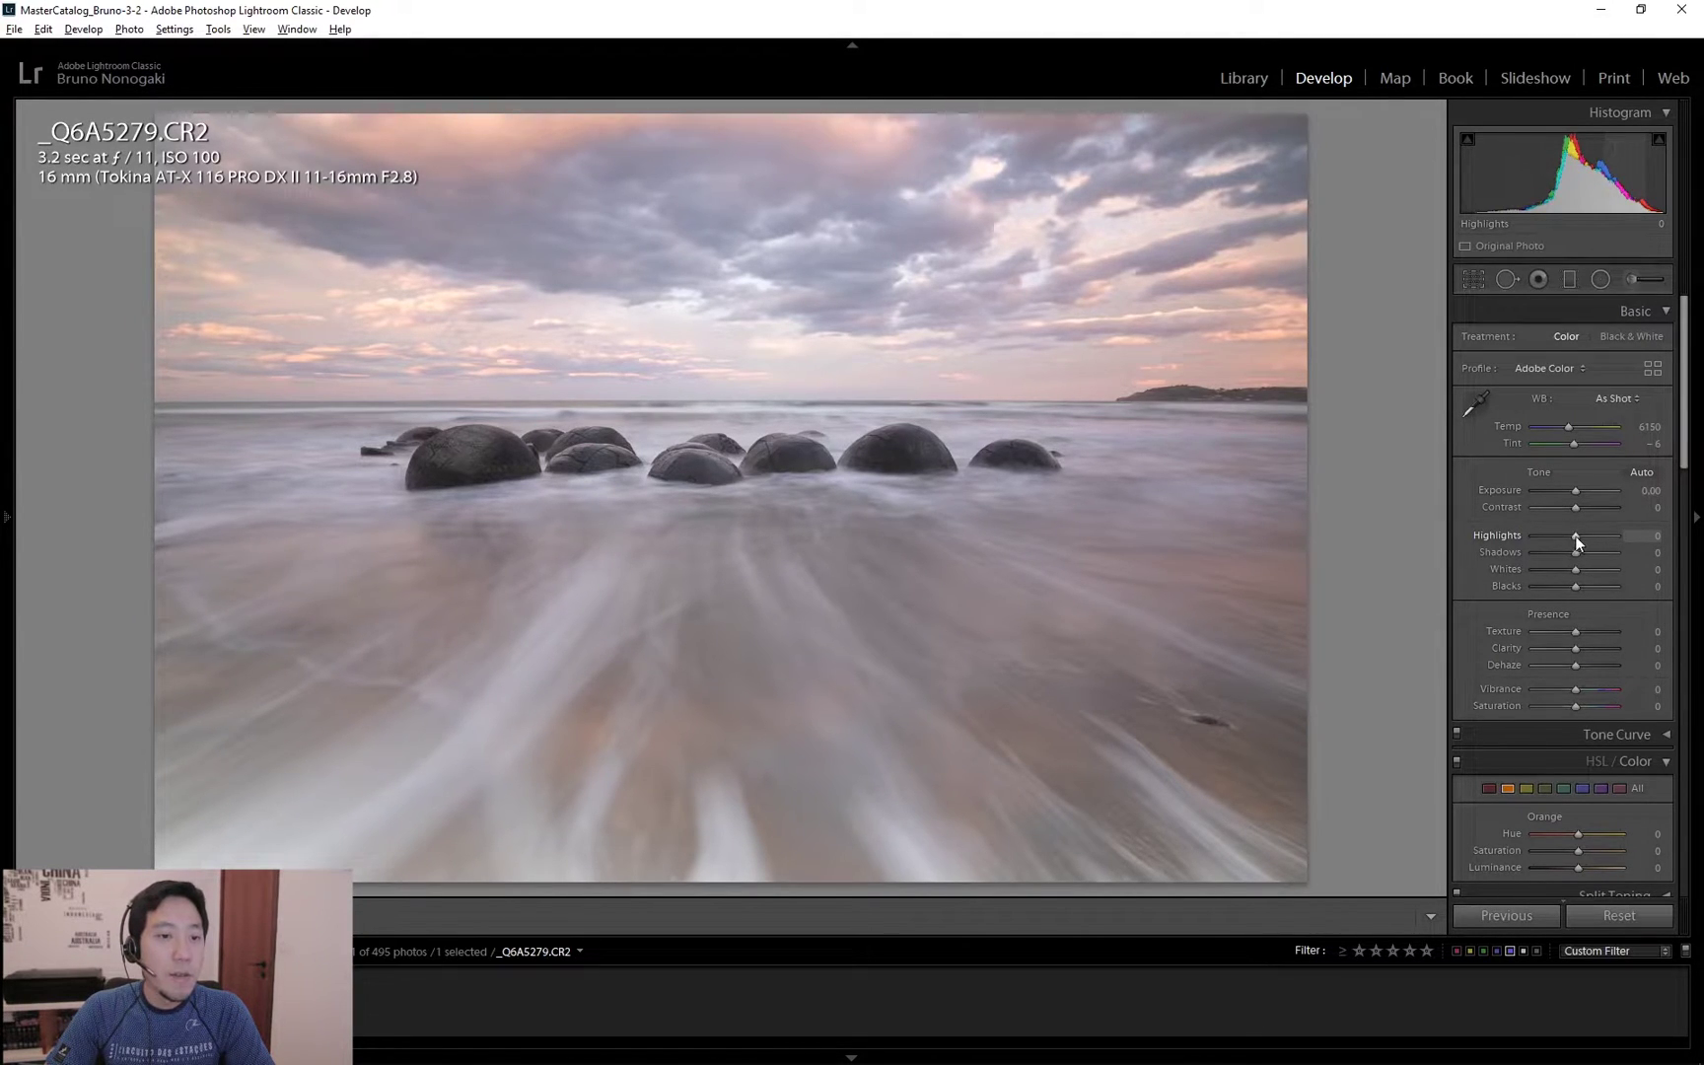
left_click_drag(1563, 536, 1568, 587)
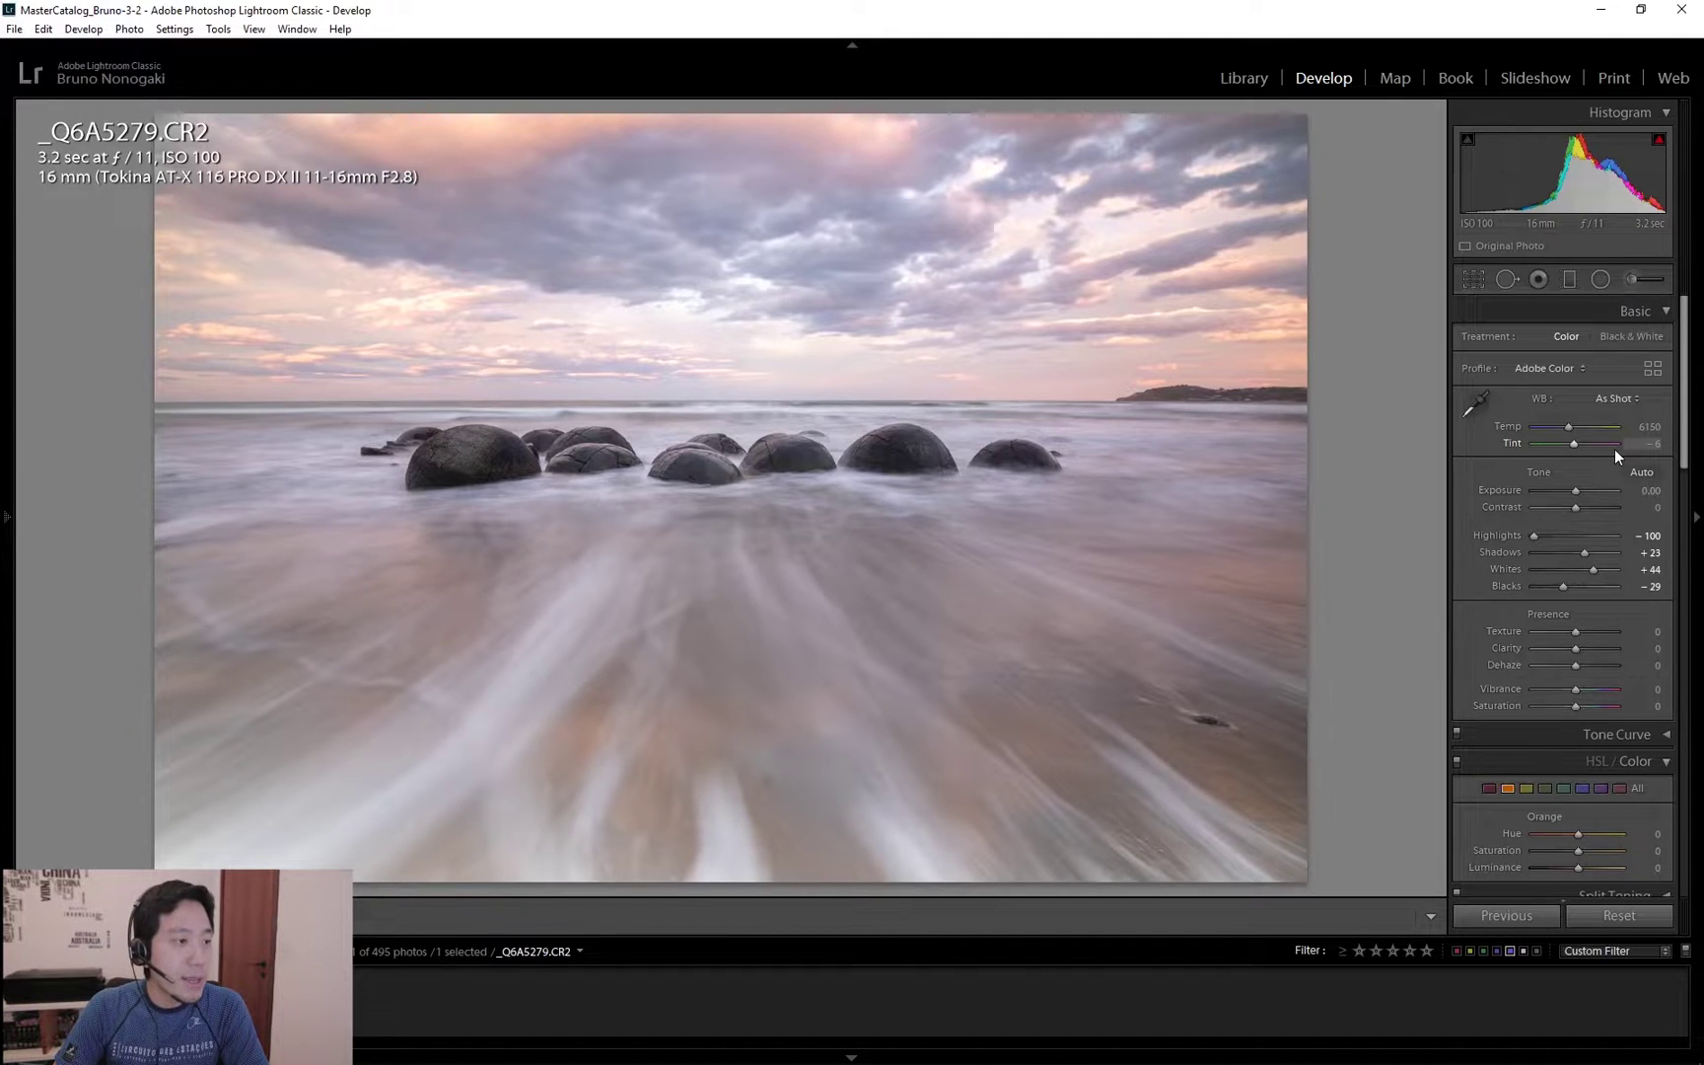
key("backslash")
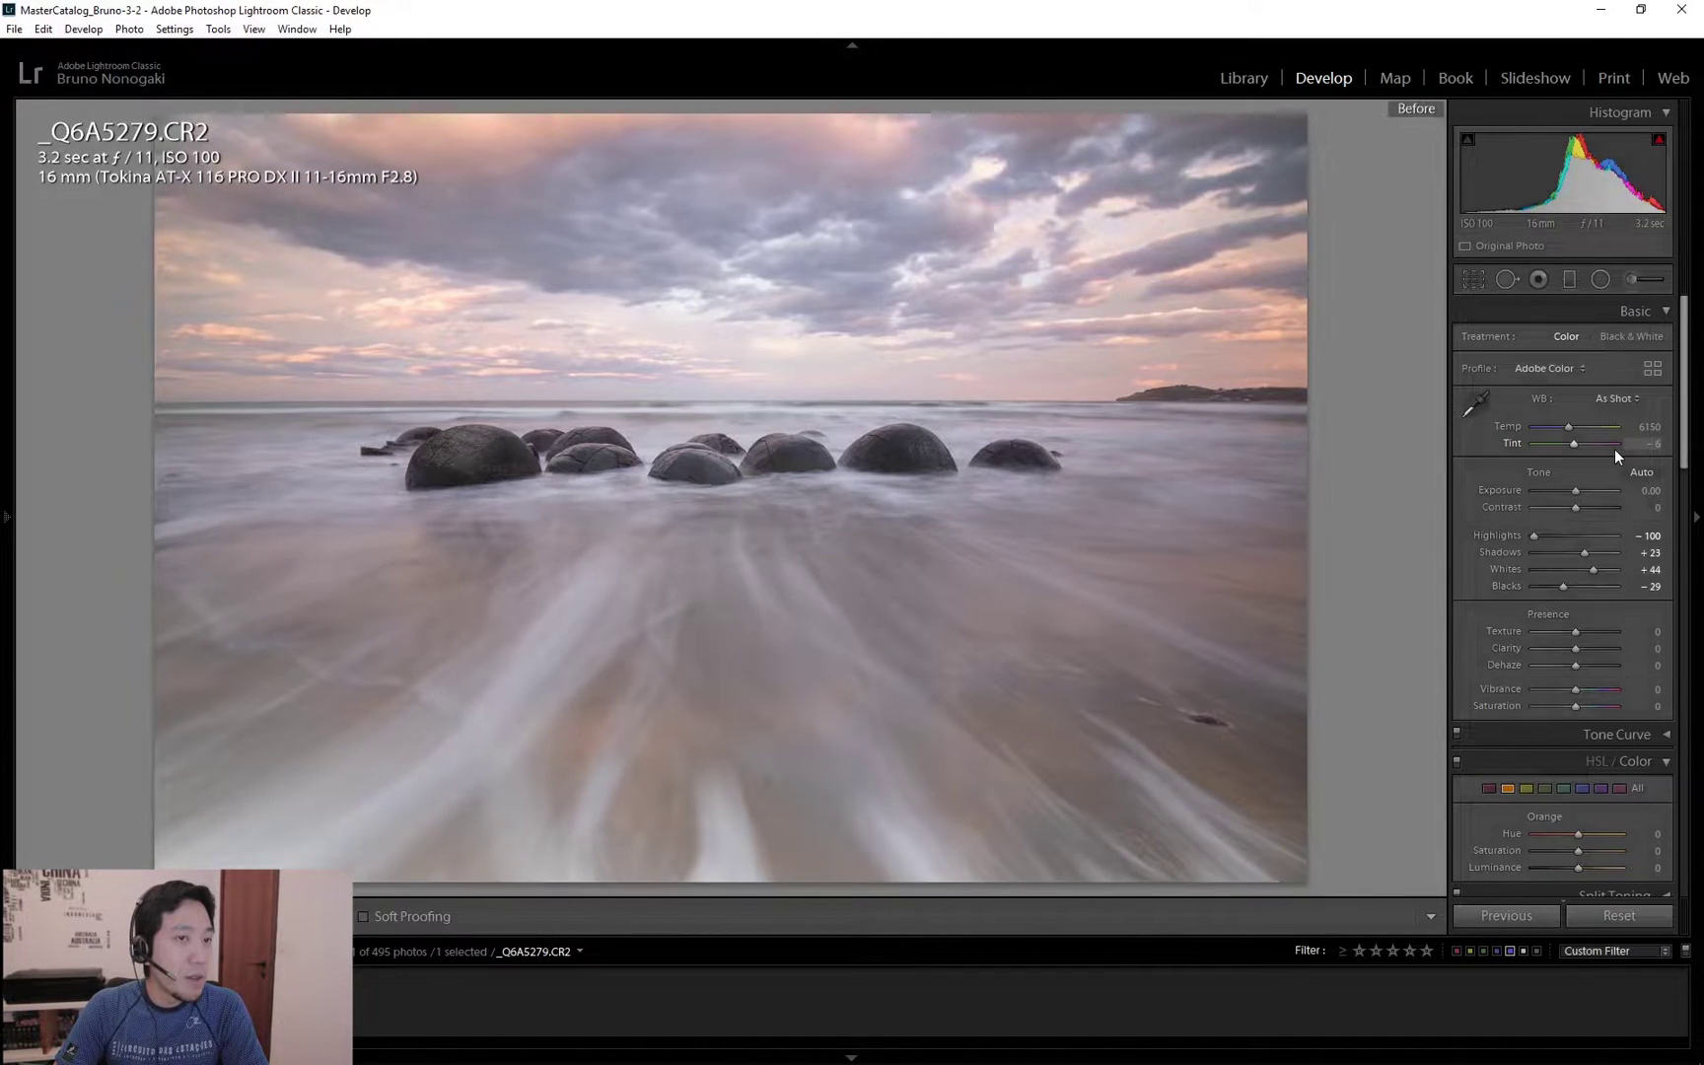
key("backslash")
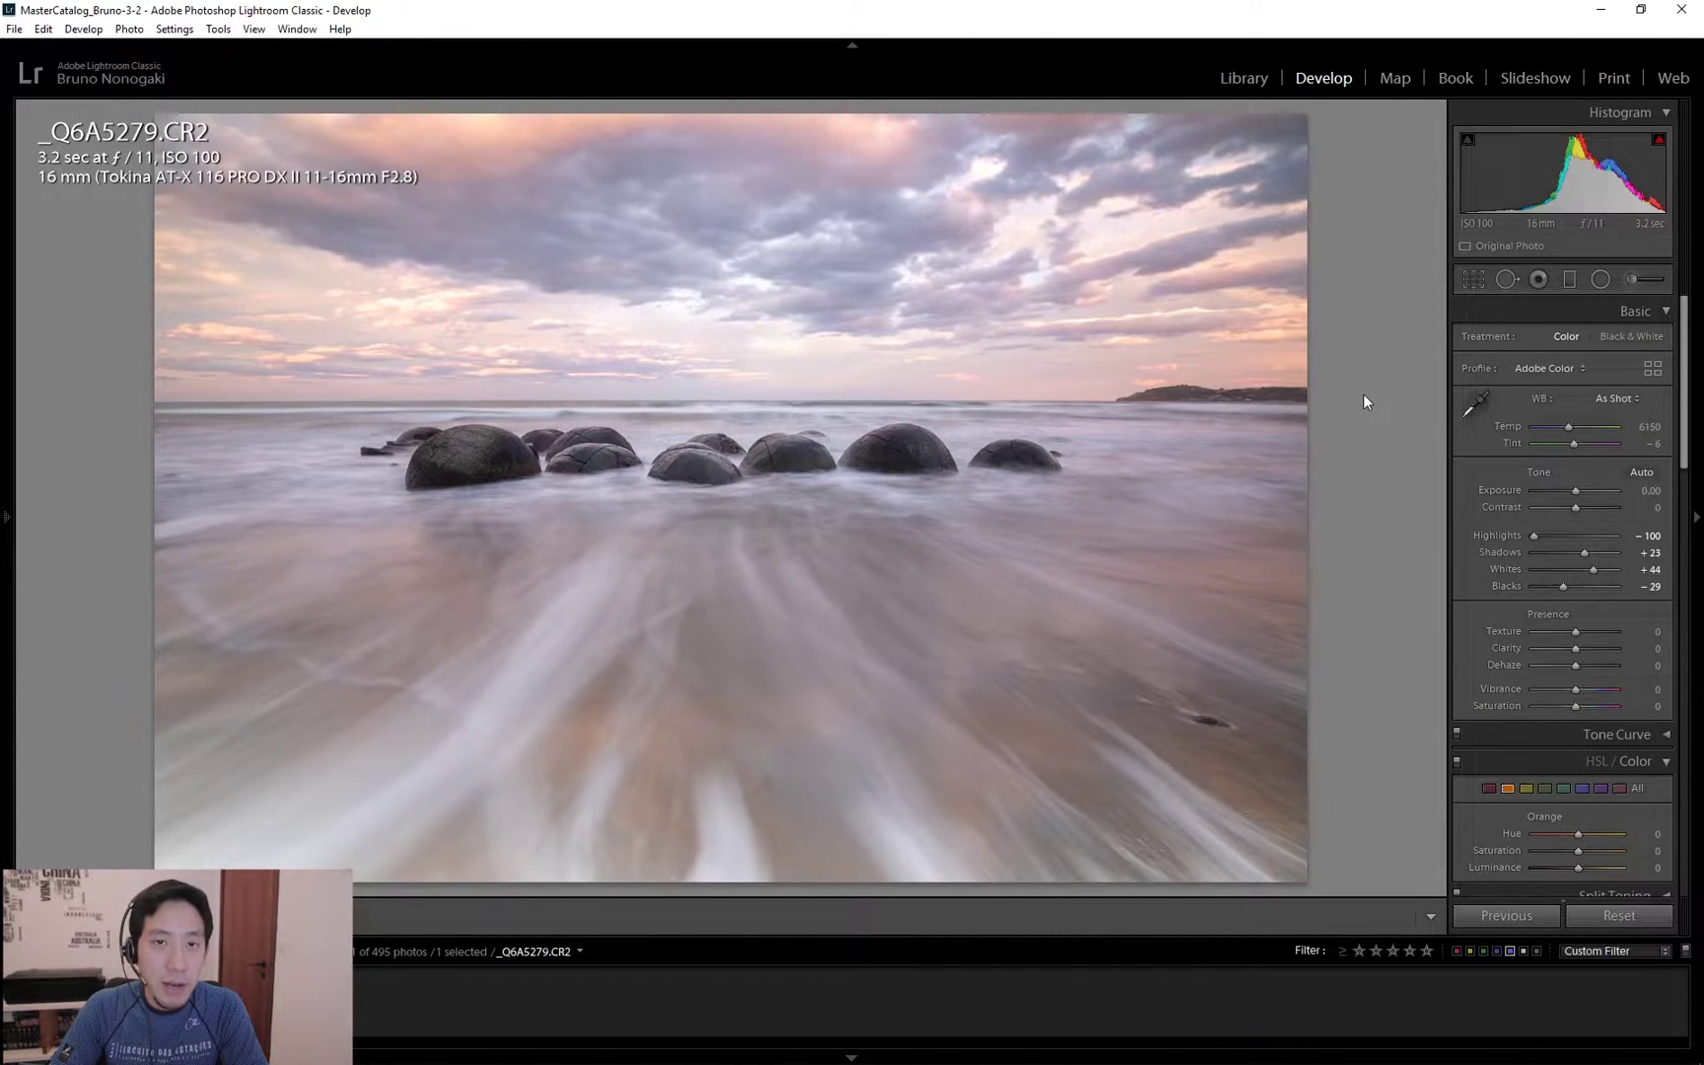
Reset the radial filter's effects, draw a wide ellipse around the boulders, and set Texture to 19 and Clarity to 29.
left_click(1601, 277)
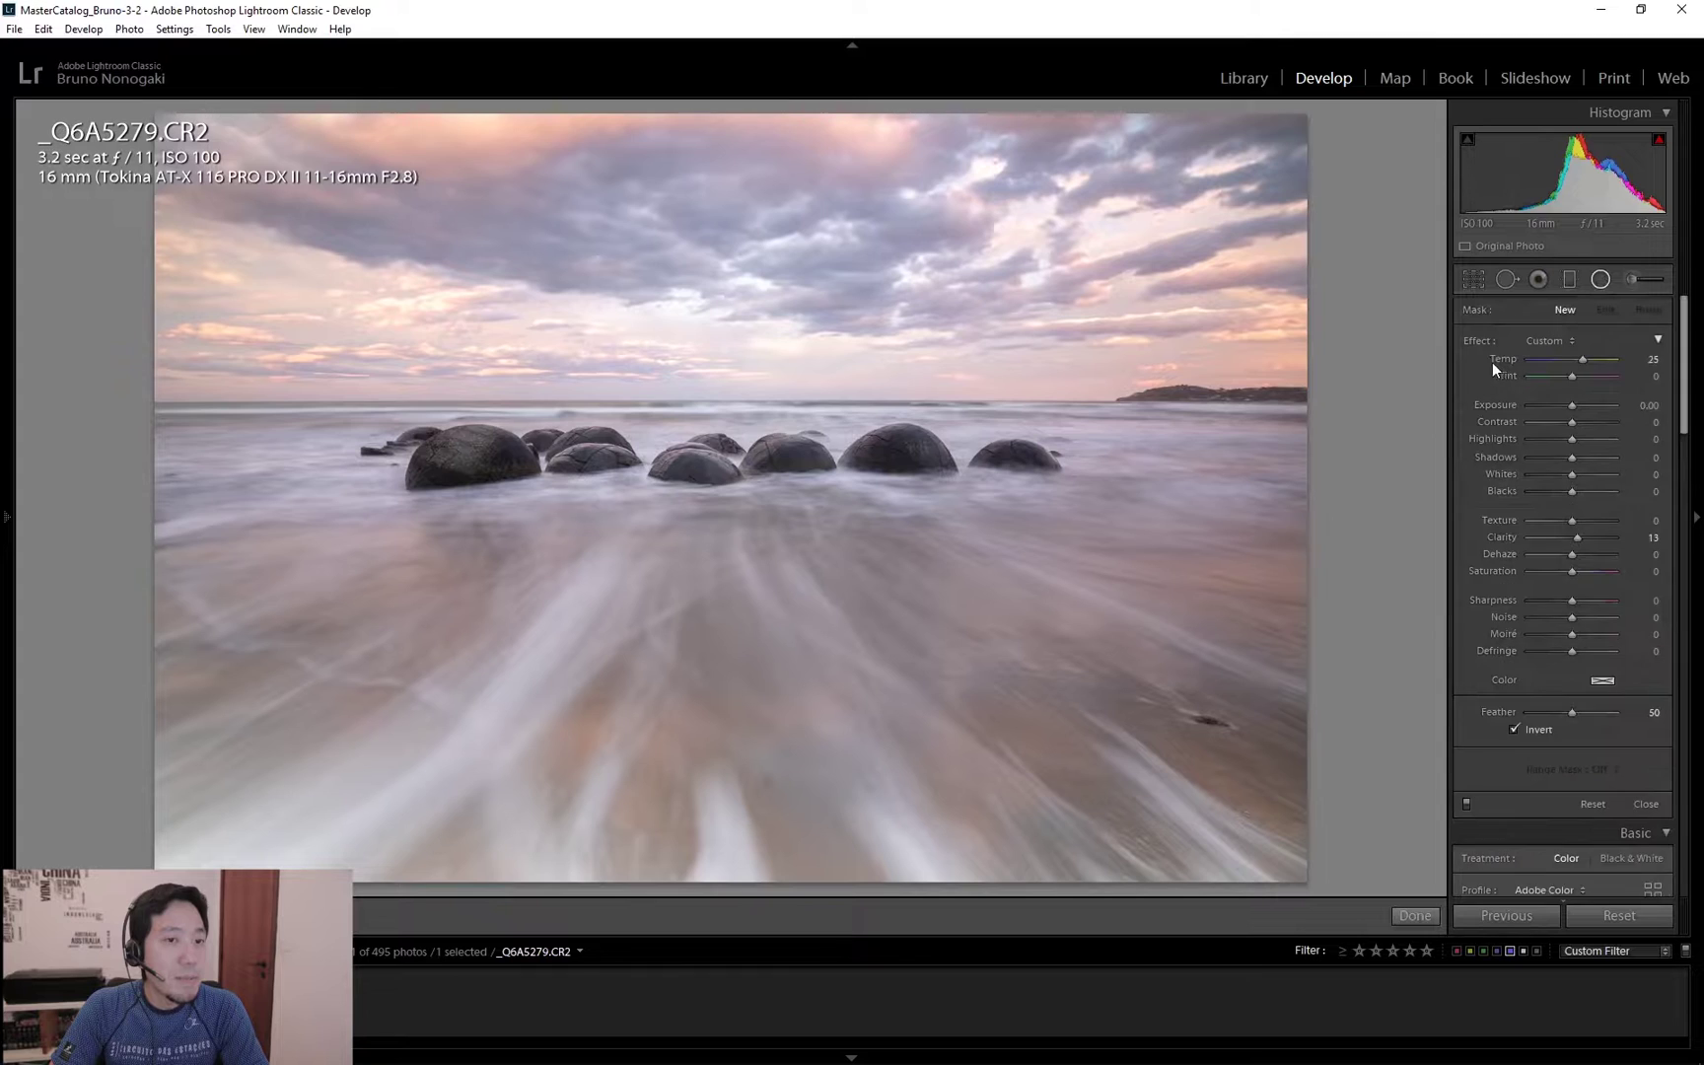
double_click(1472, 343)
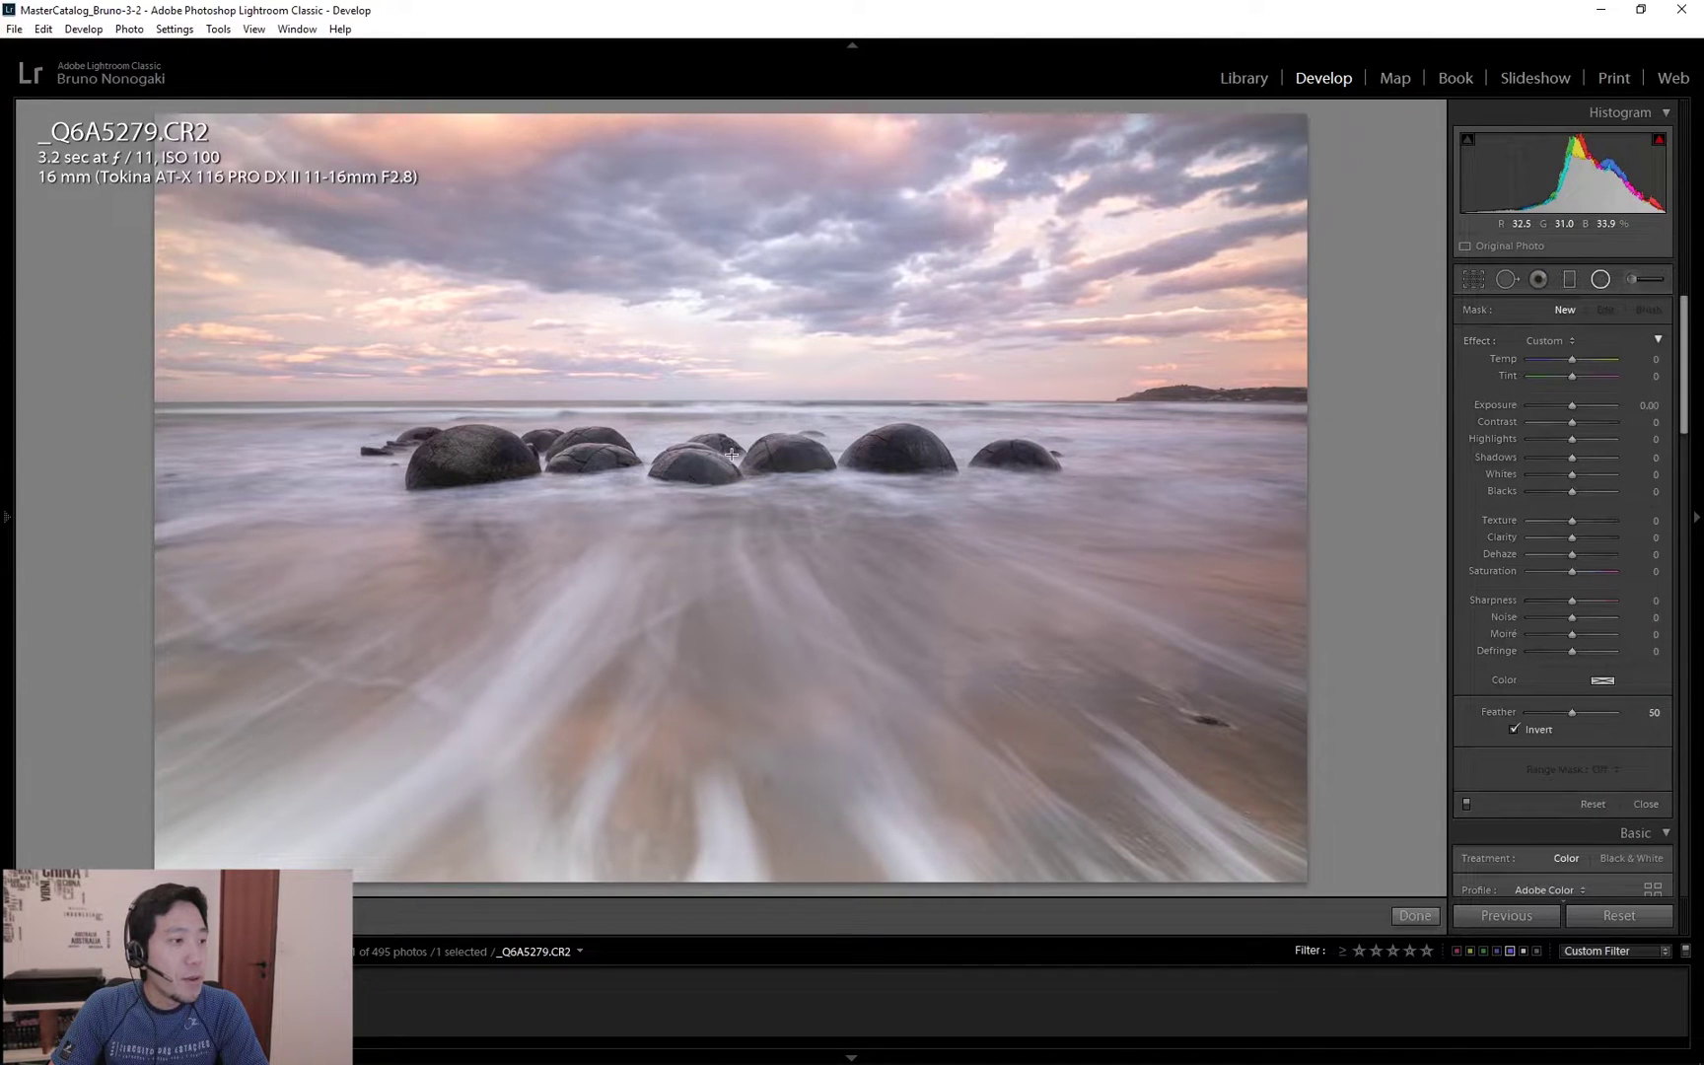
mouse_move(730, 453)
left_mouse_down()
mouse_move(947, 517)
mouse_move(1182, 557)
left_mouse_up()
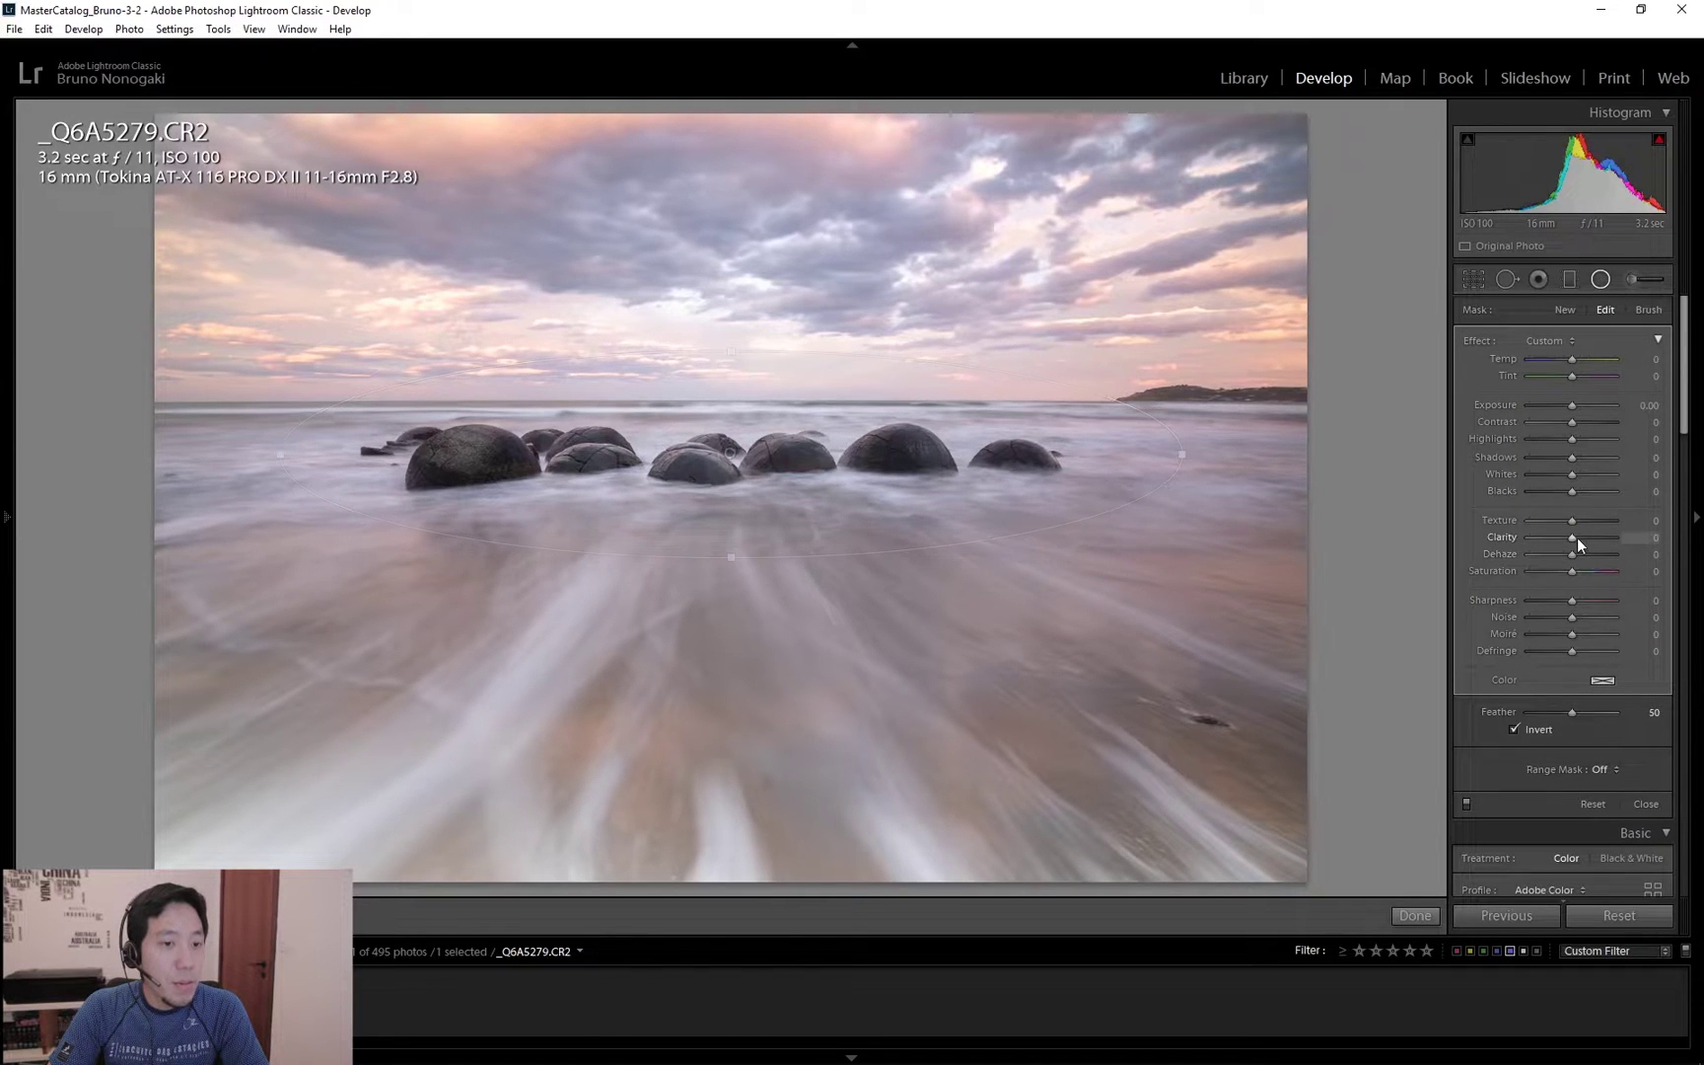
left_click_drag(1590, 539, 1581, 528)
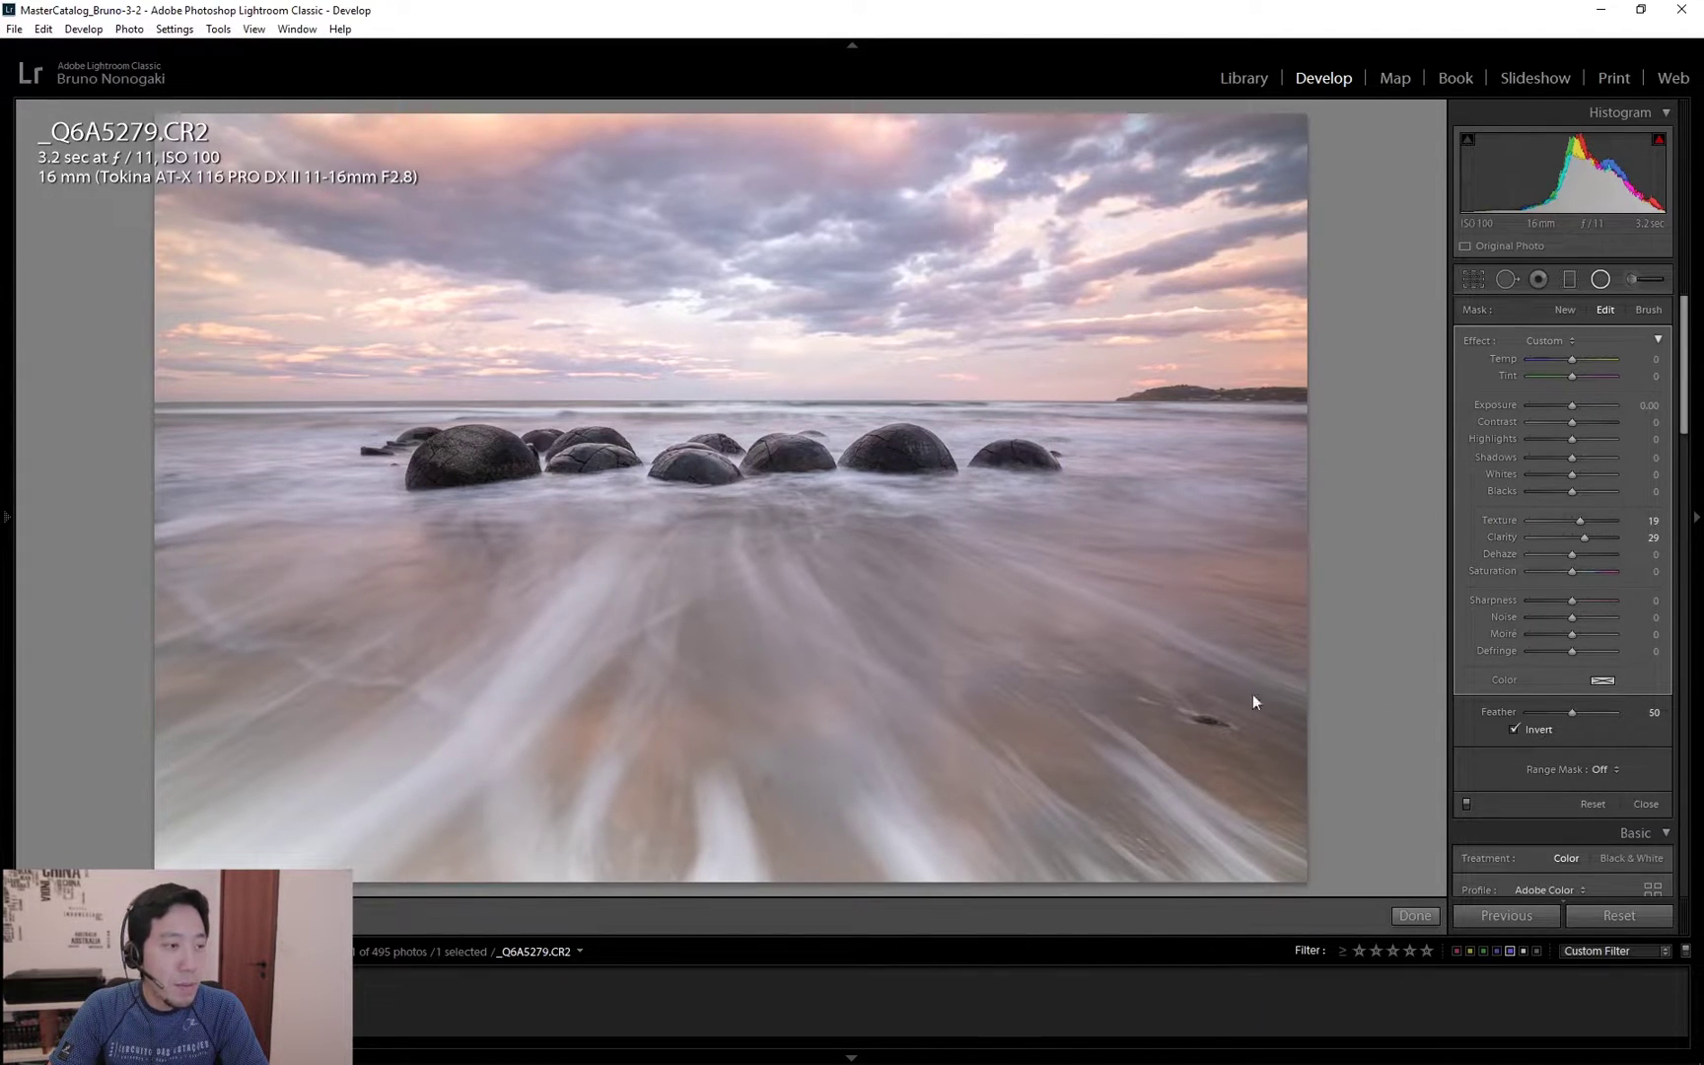
Restrict the boulder filter with a Luminance range mask of 0/15, checking the coverage with the luminance mask overlay.
left_click(1617, 771)
left_click(1604, 832)
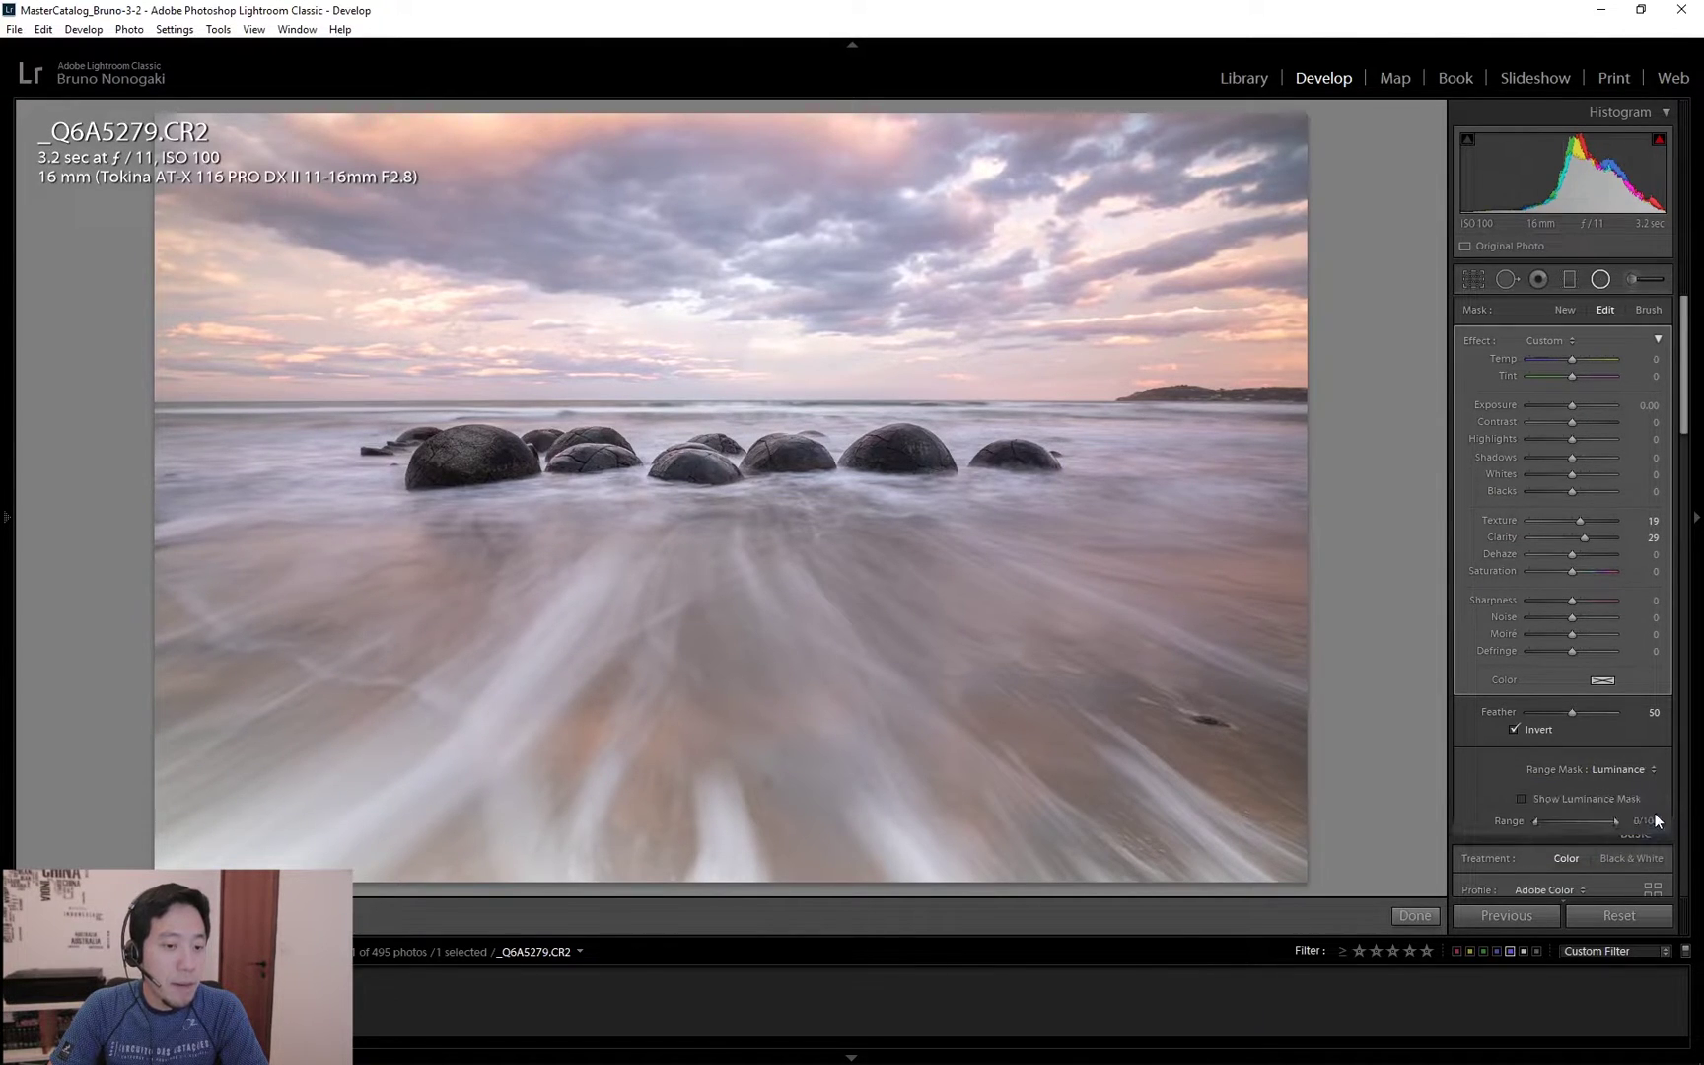
scroll(1620, 648, "down", 3)
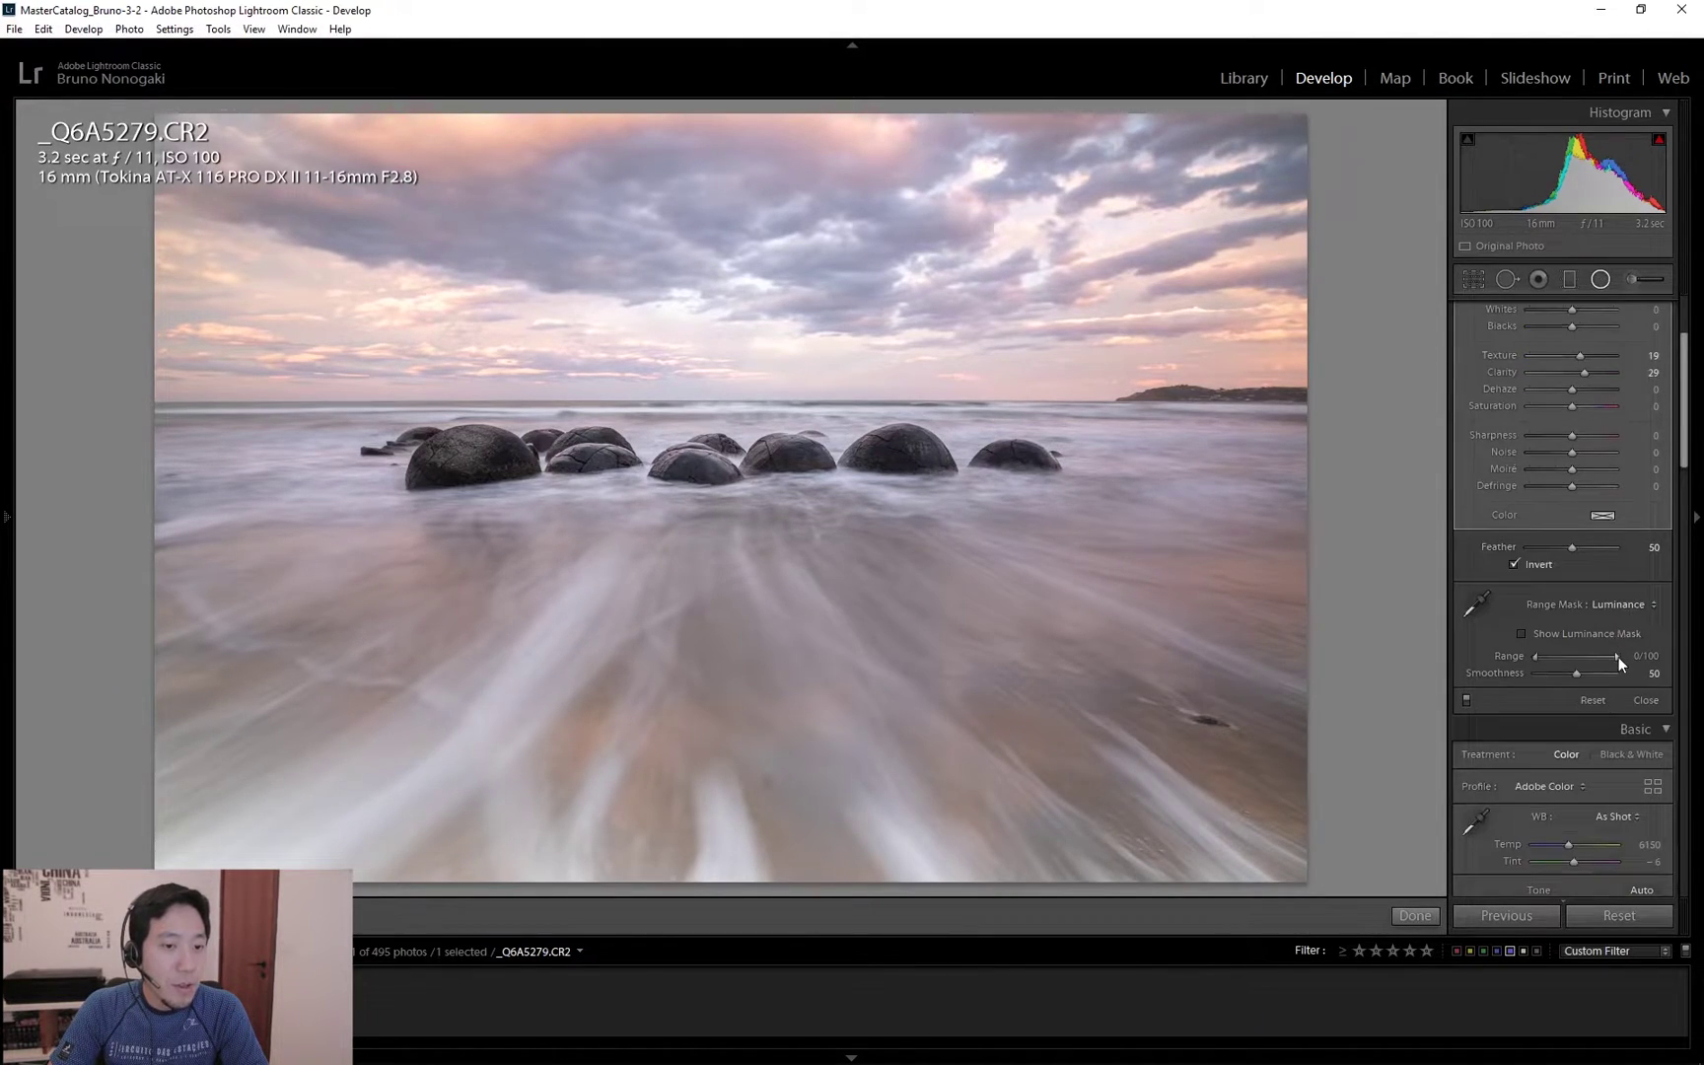
left_click(1522, 634)
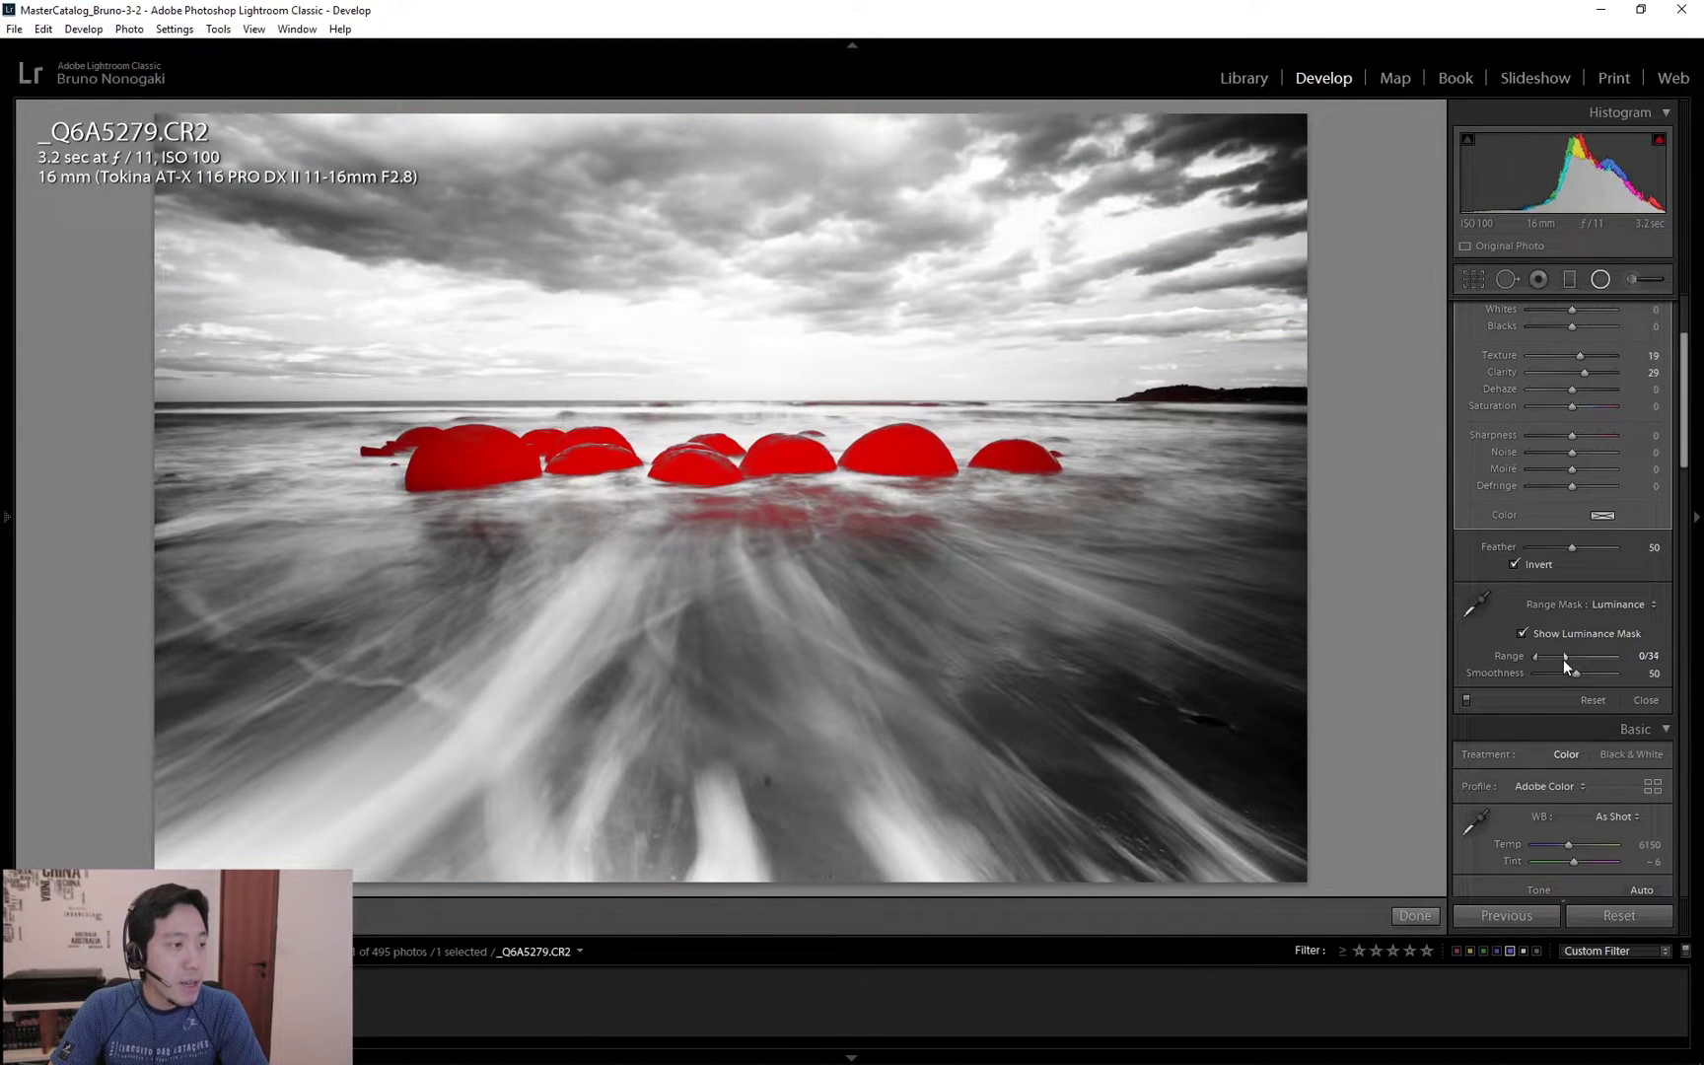
left_click_drag(1554, 659, 1548, 658)
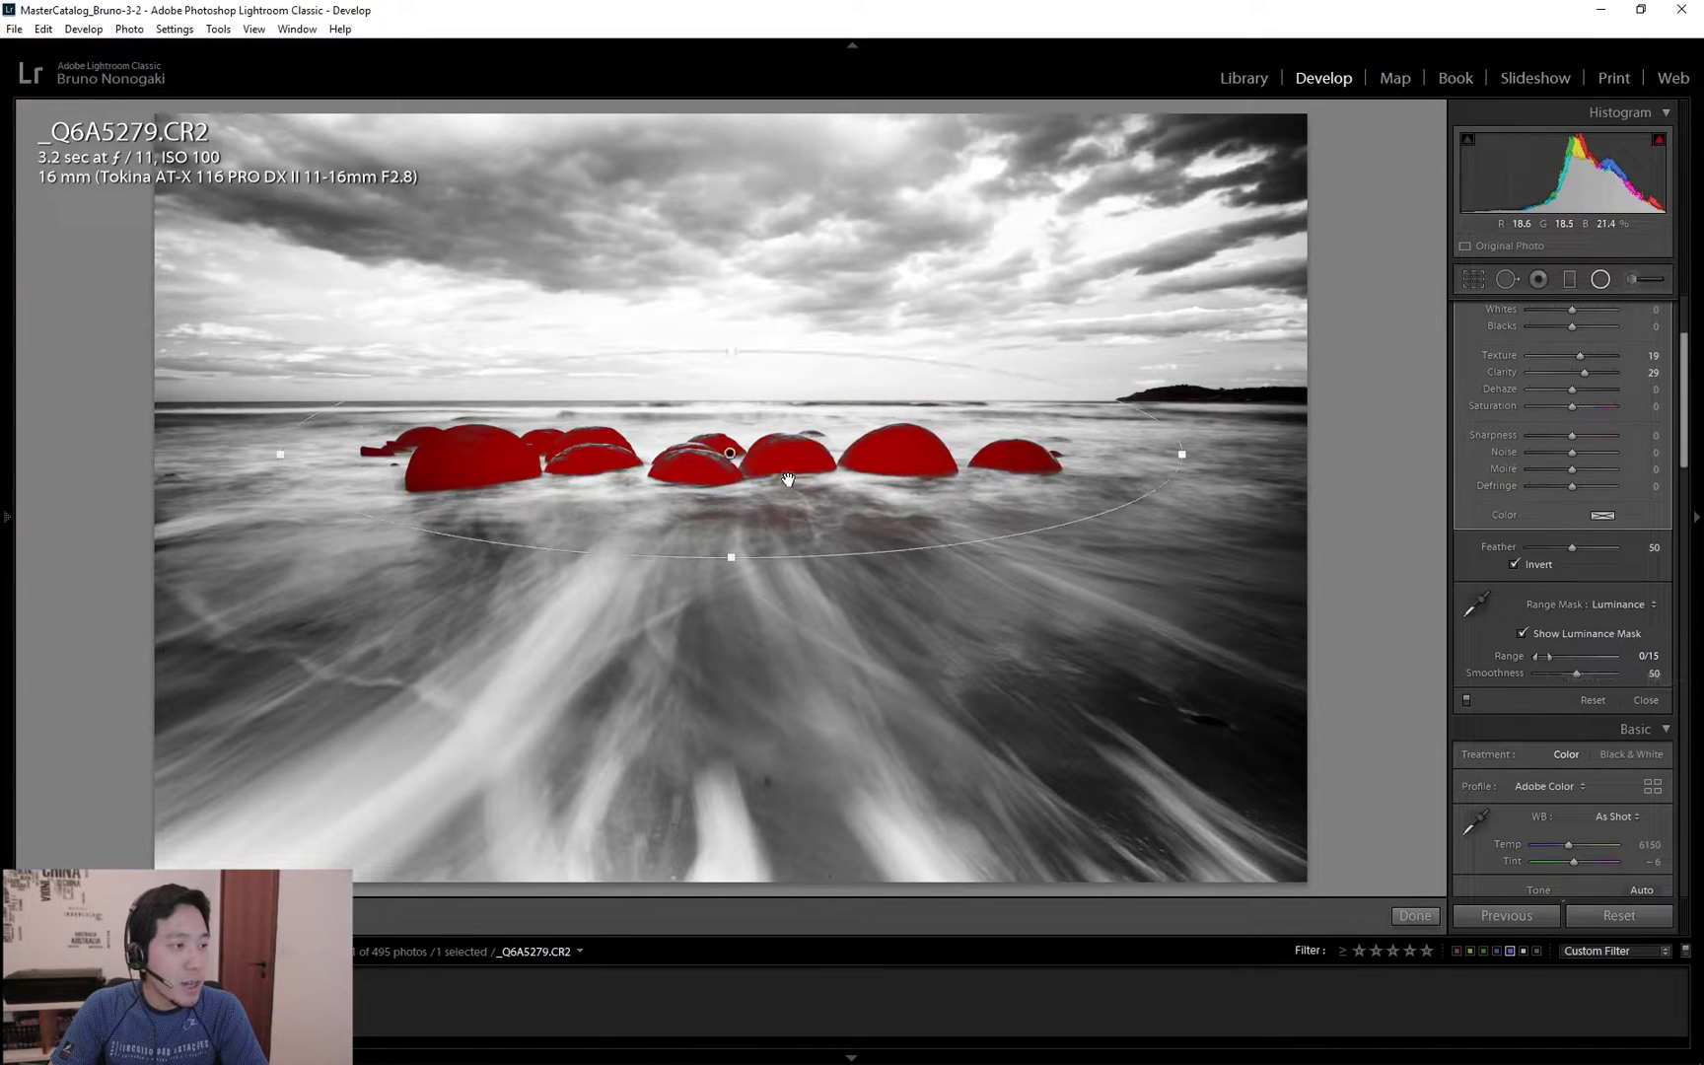
left_click(1553, 634)
Set the boulder filter's Texture to 17, Clarity to 42 and Temp to 27, and close the filter.
scroll(1552, 635, "up", 2)
left_click_drag(1583, 483, 1581, 464)
scroll(1578, 414, "up", 1)
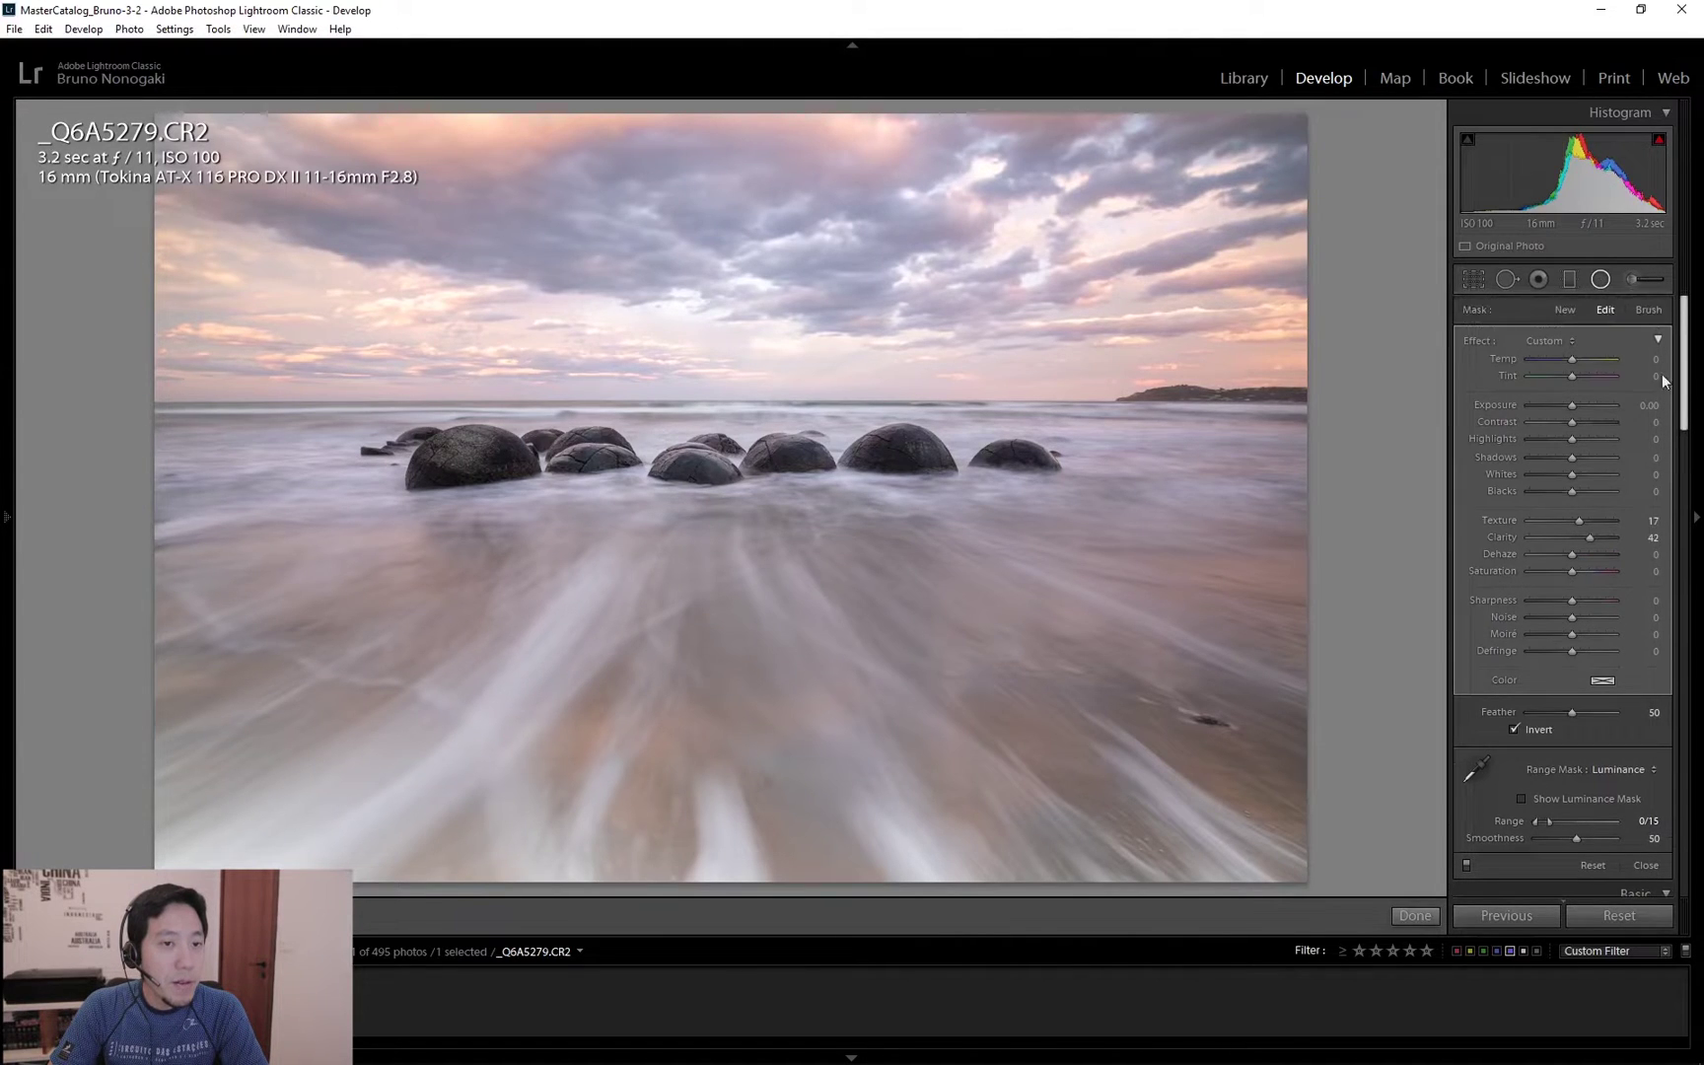
left_click_drag(1576, 364, 1582, 359)
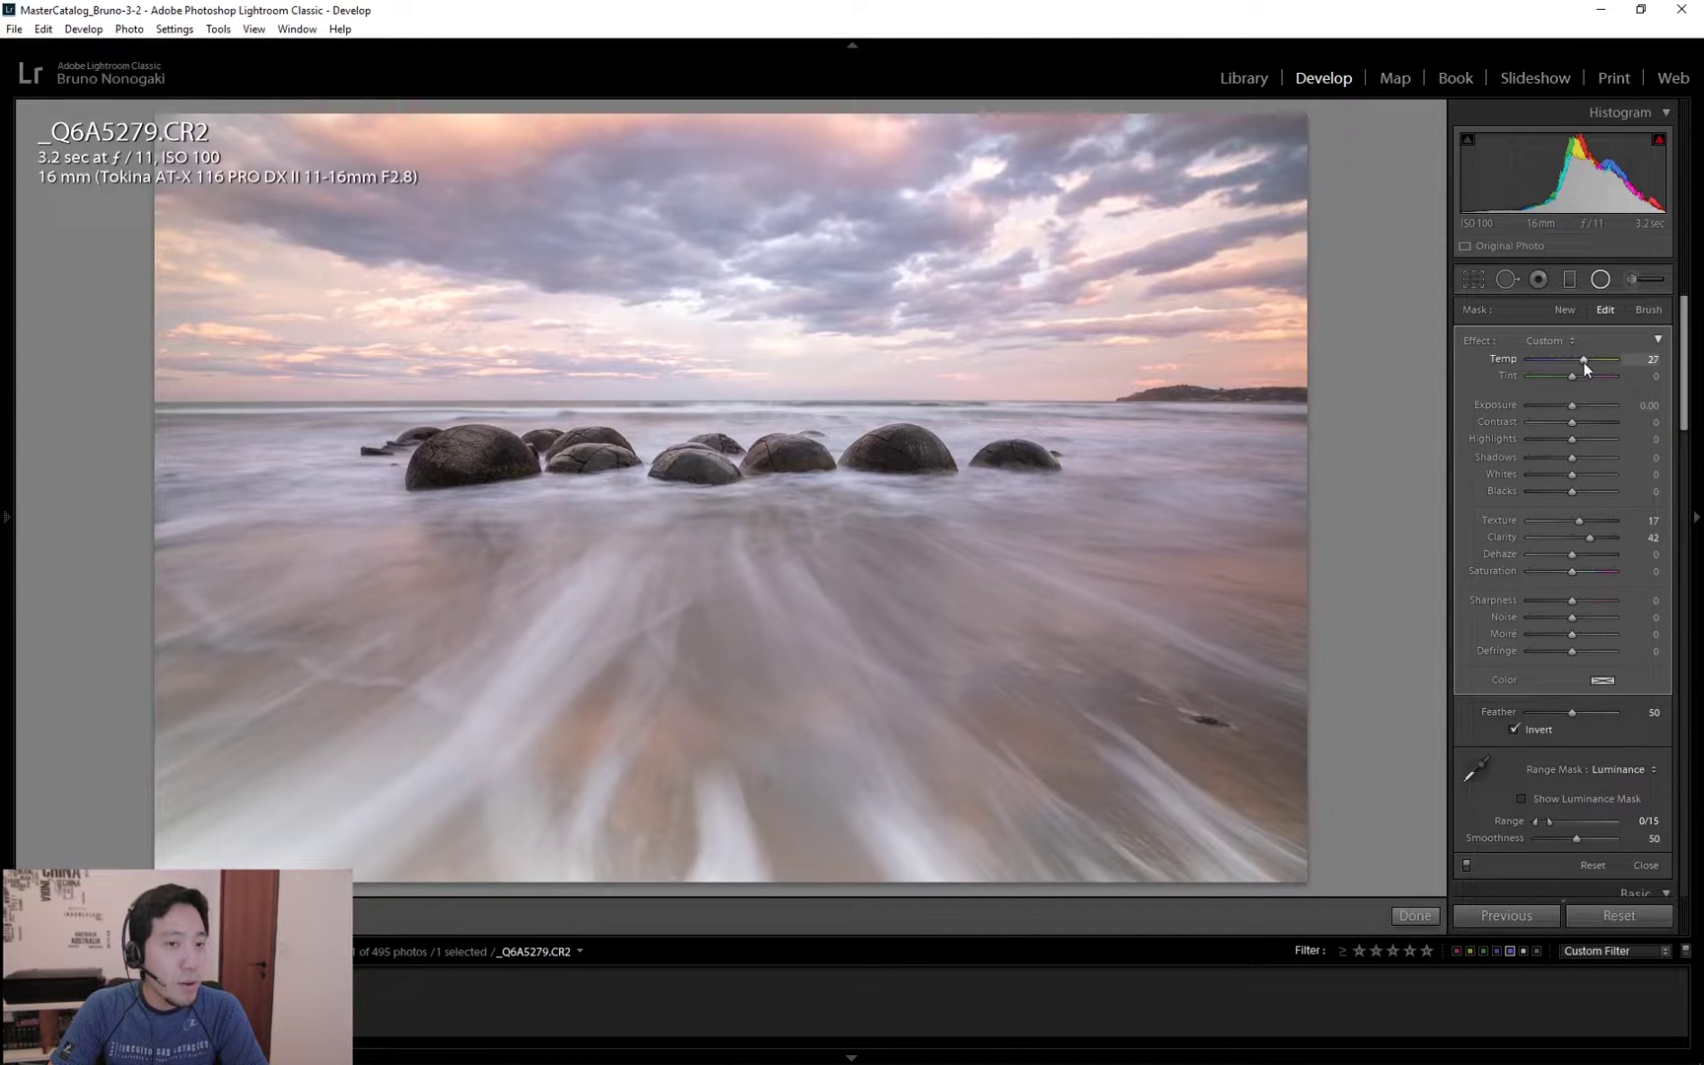
key("shift+m")
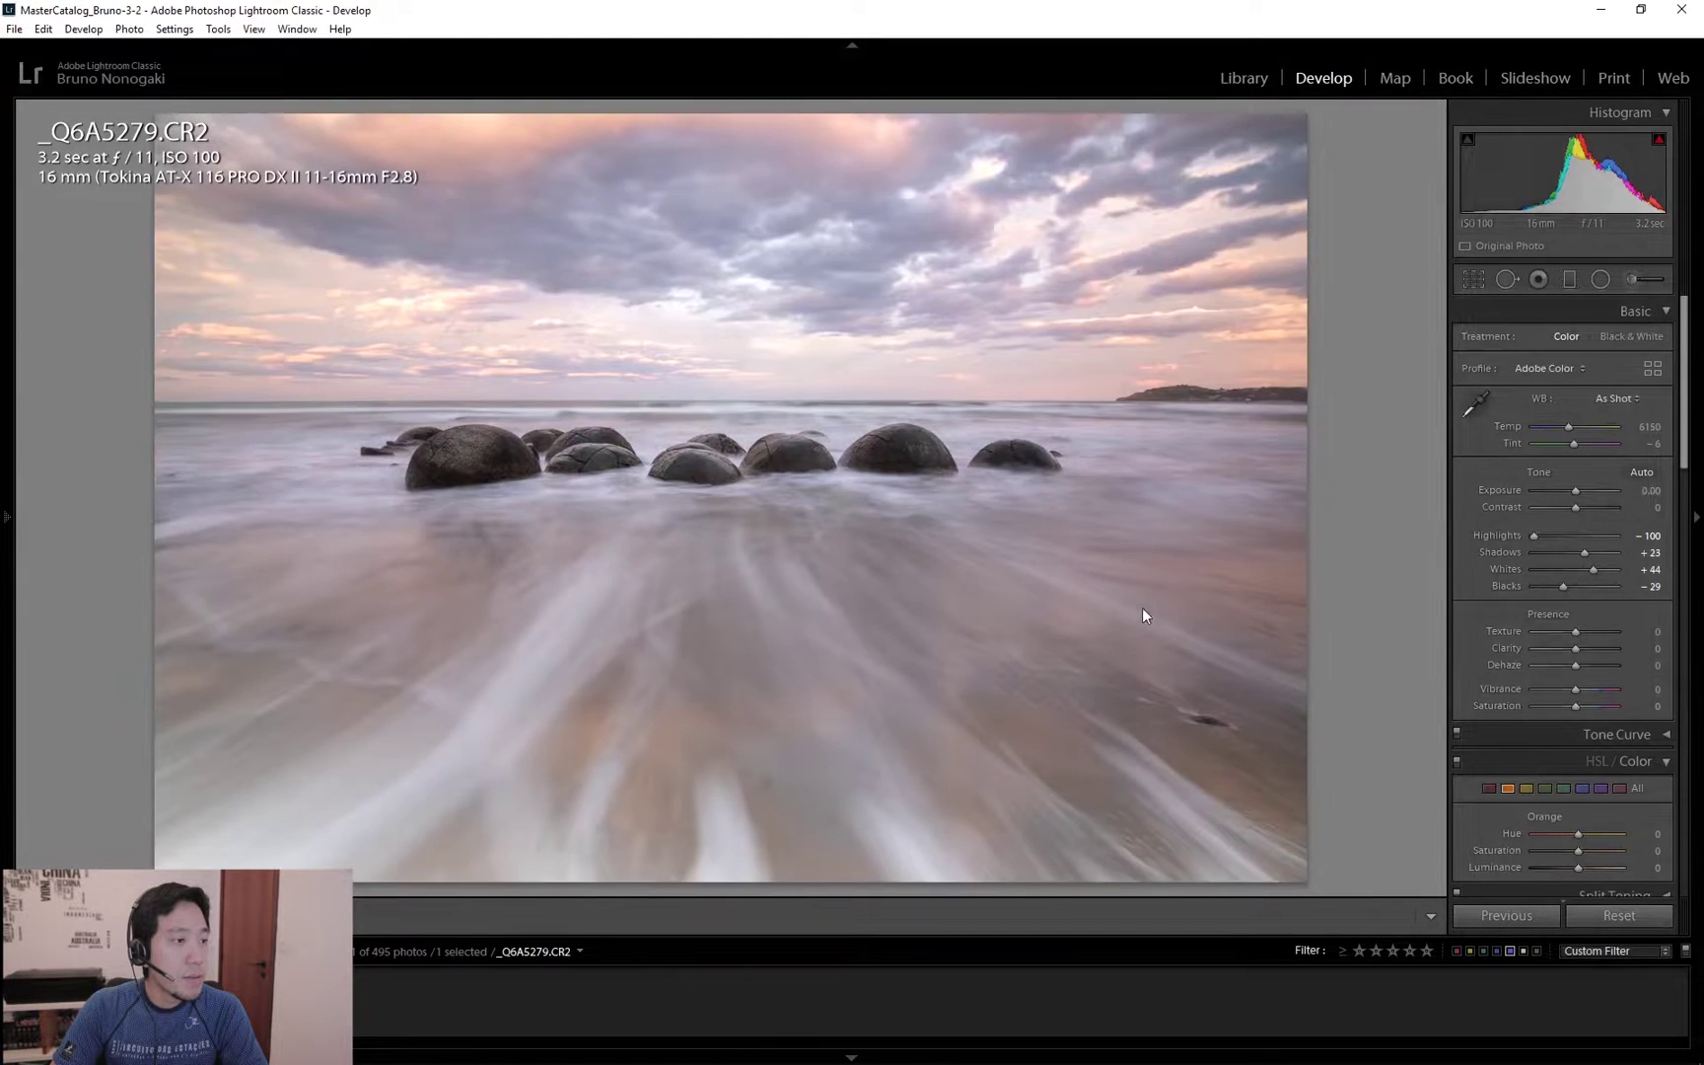
Add a large radial filter centred on the headland at the right of the photo, with Temp 15 and Tint 6.
left_click(1601, 279)
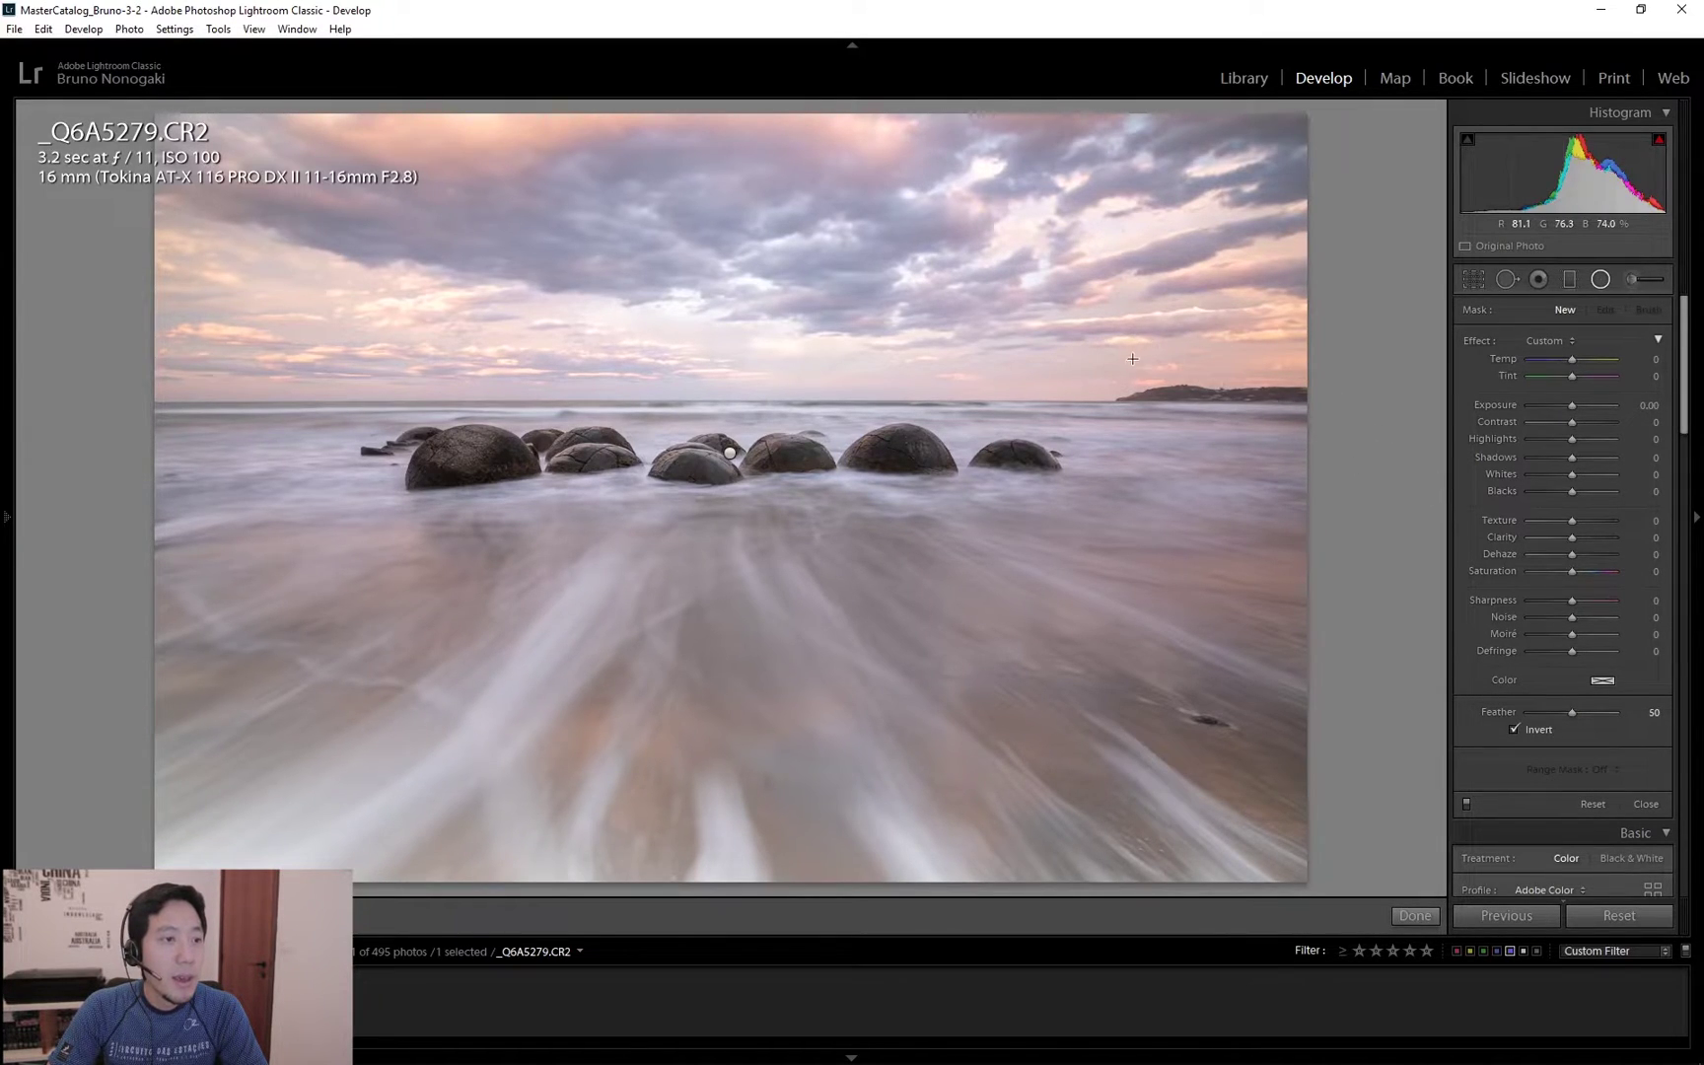
left_click_drag(1144, 370, 1378, 534)
left_click_drag(1558, 661, 1597, 787)
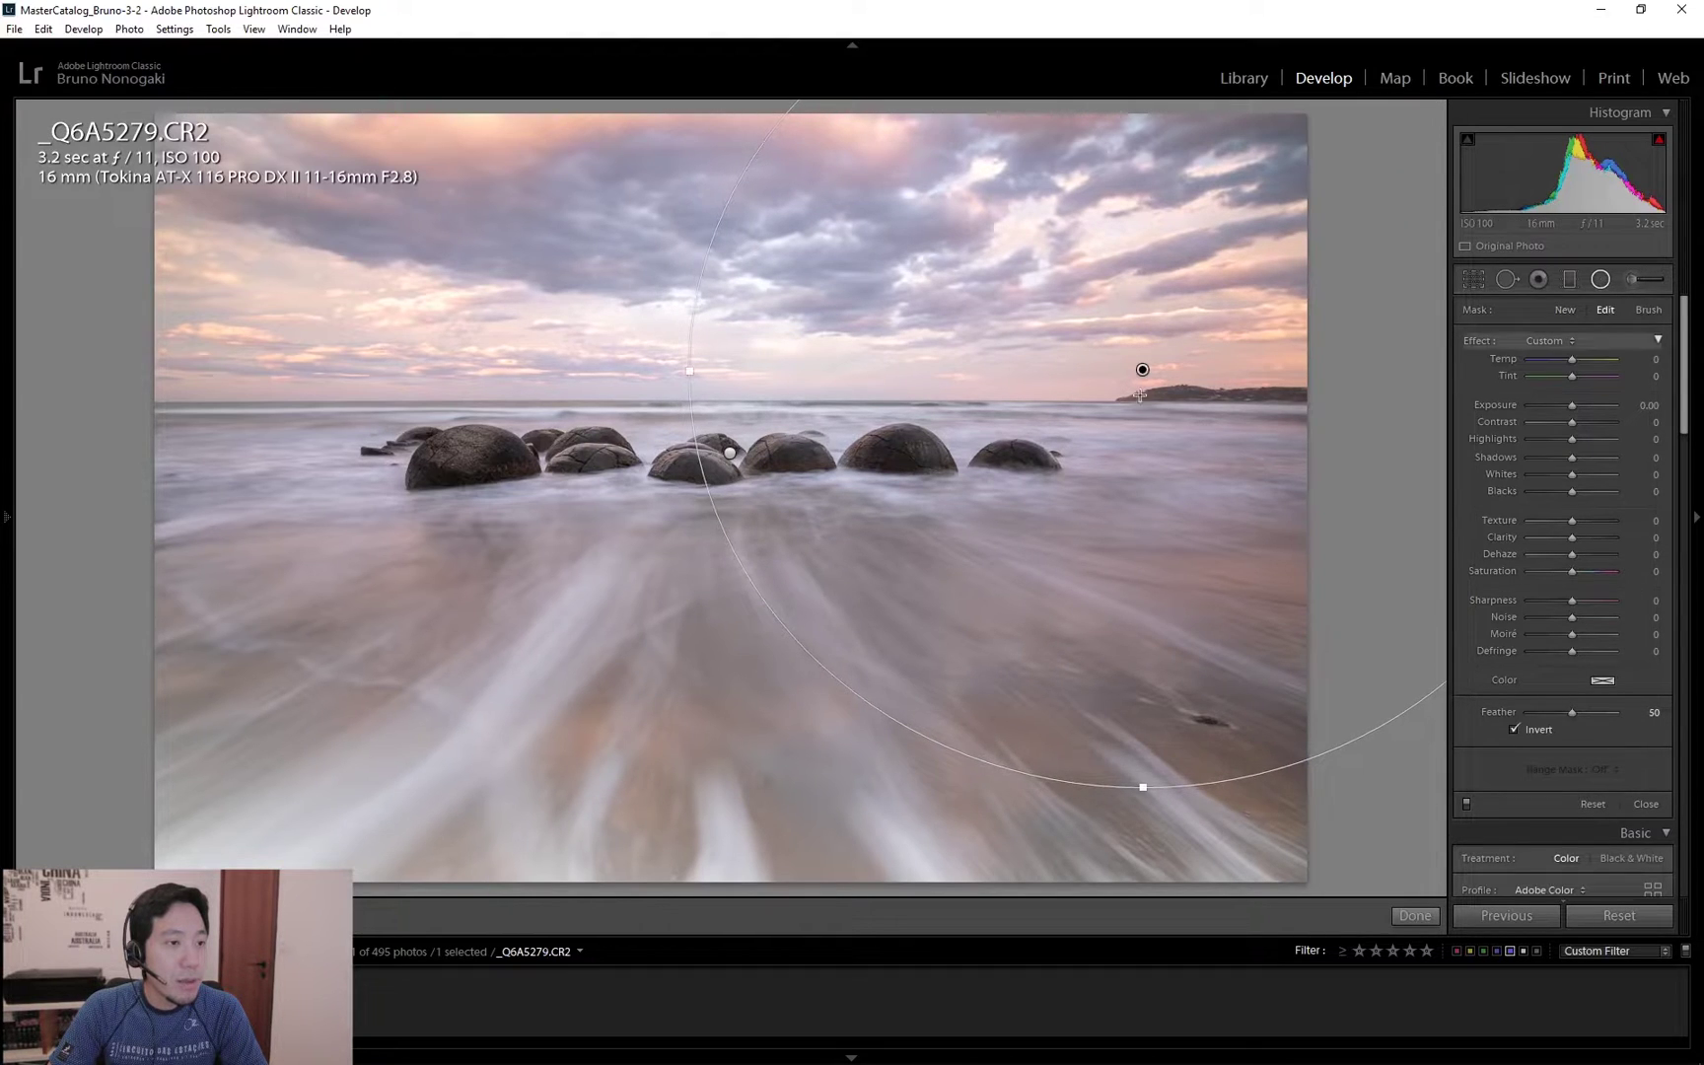
left_click_drag(1576, 359, 1585, 365)
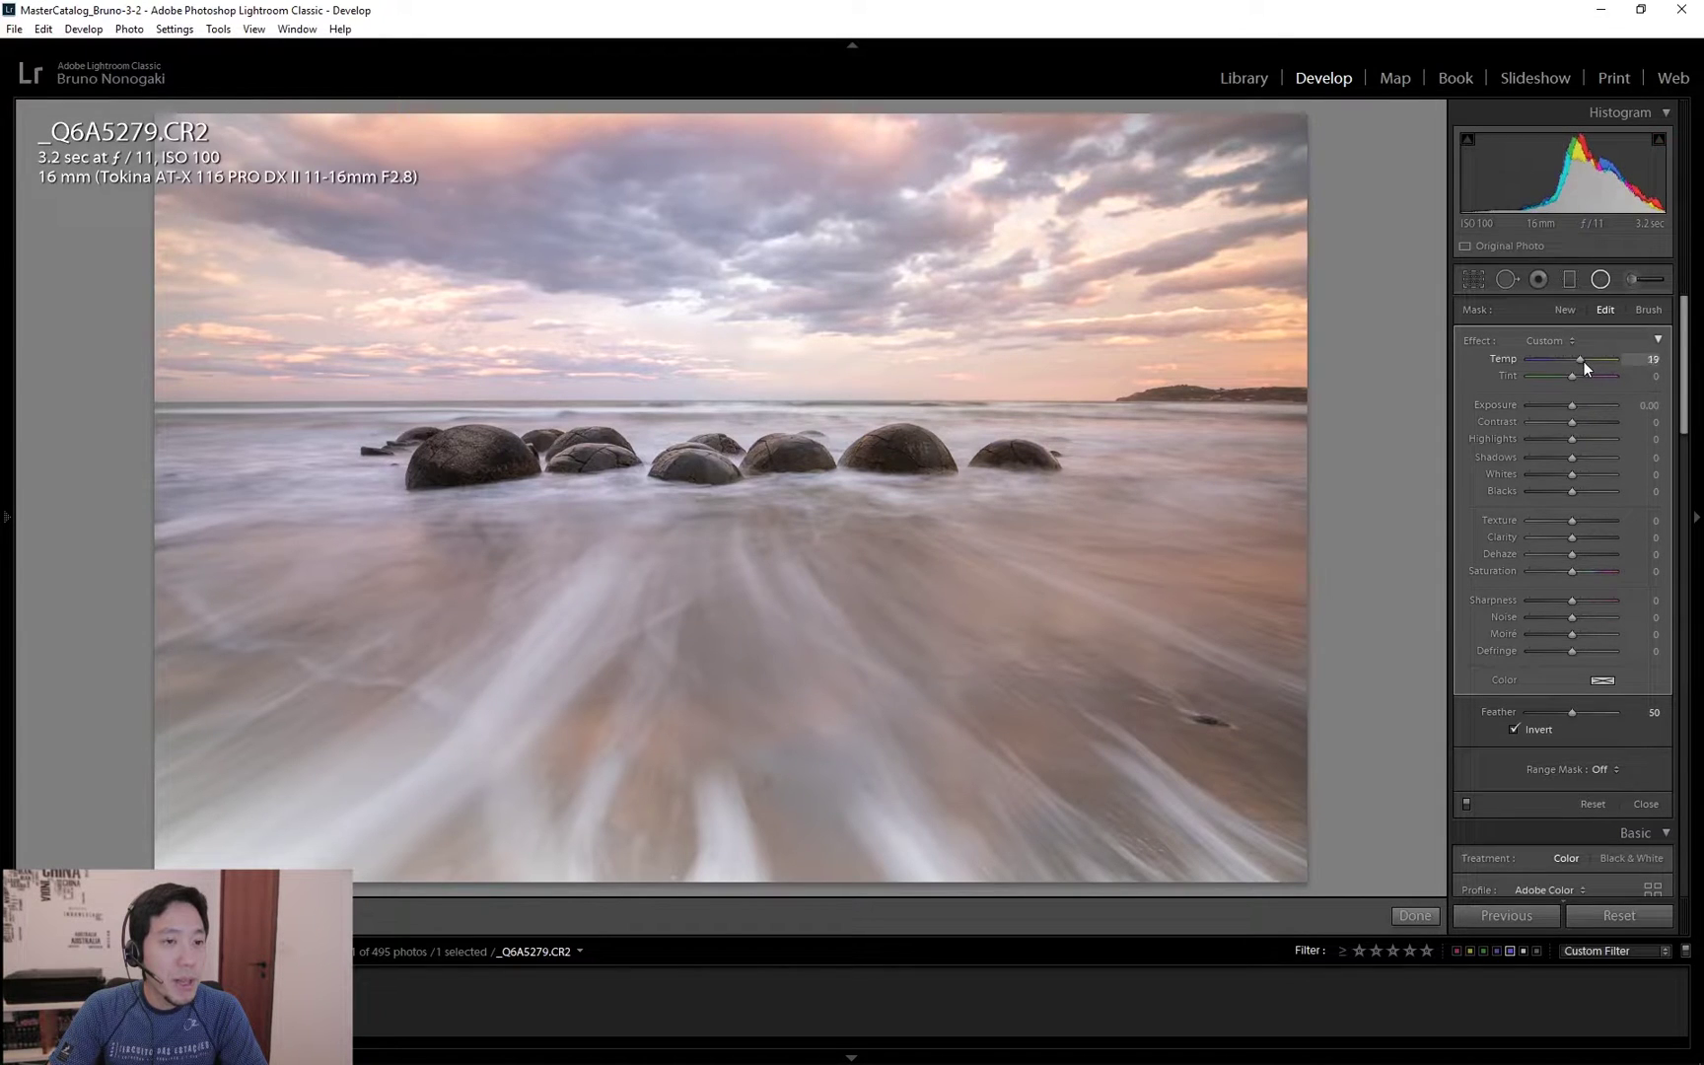
left_click_drag(1576, 378, 1579, 378)
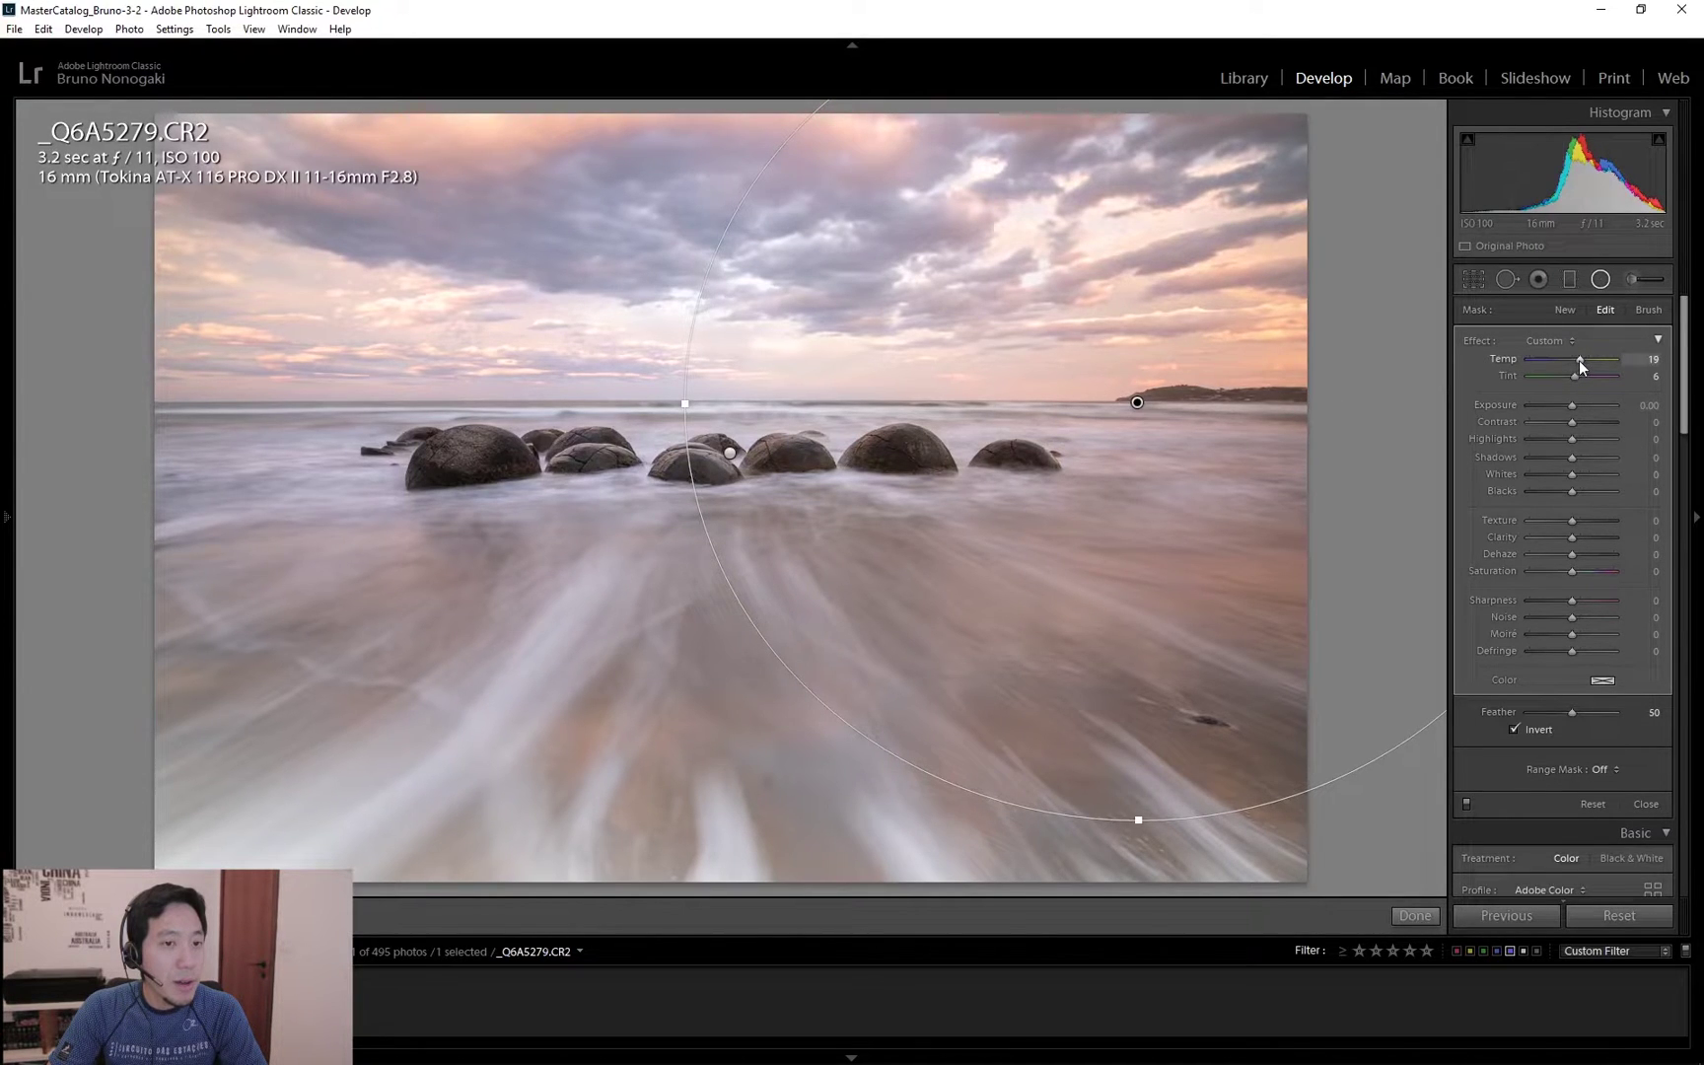
left_click_drag(1578, 359, 1576, 359)
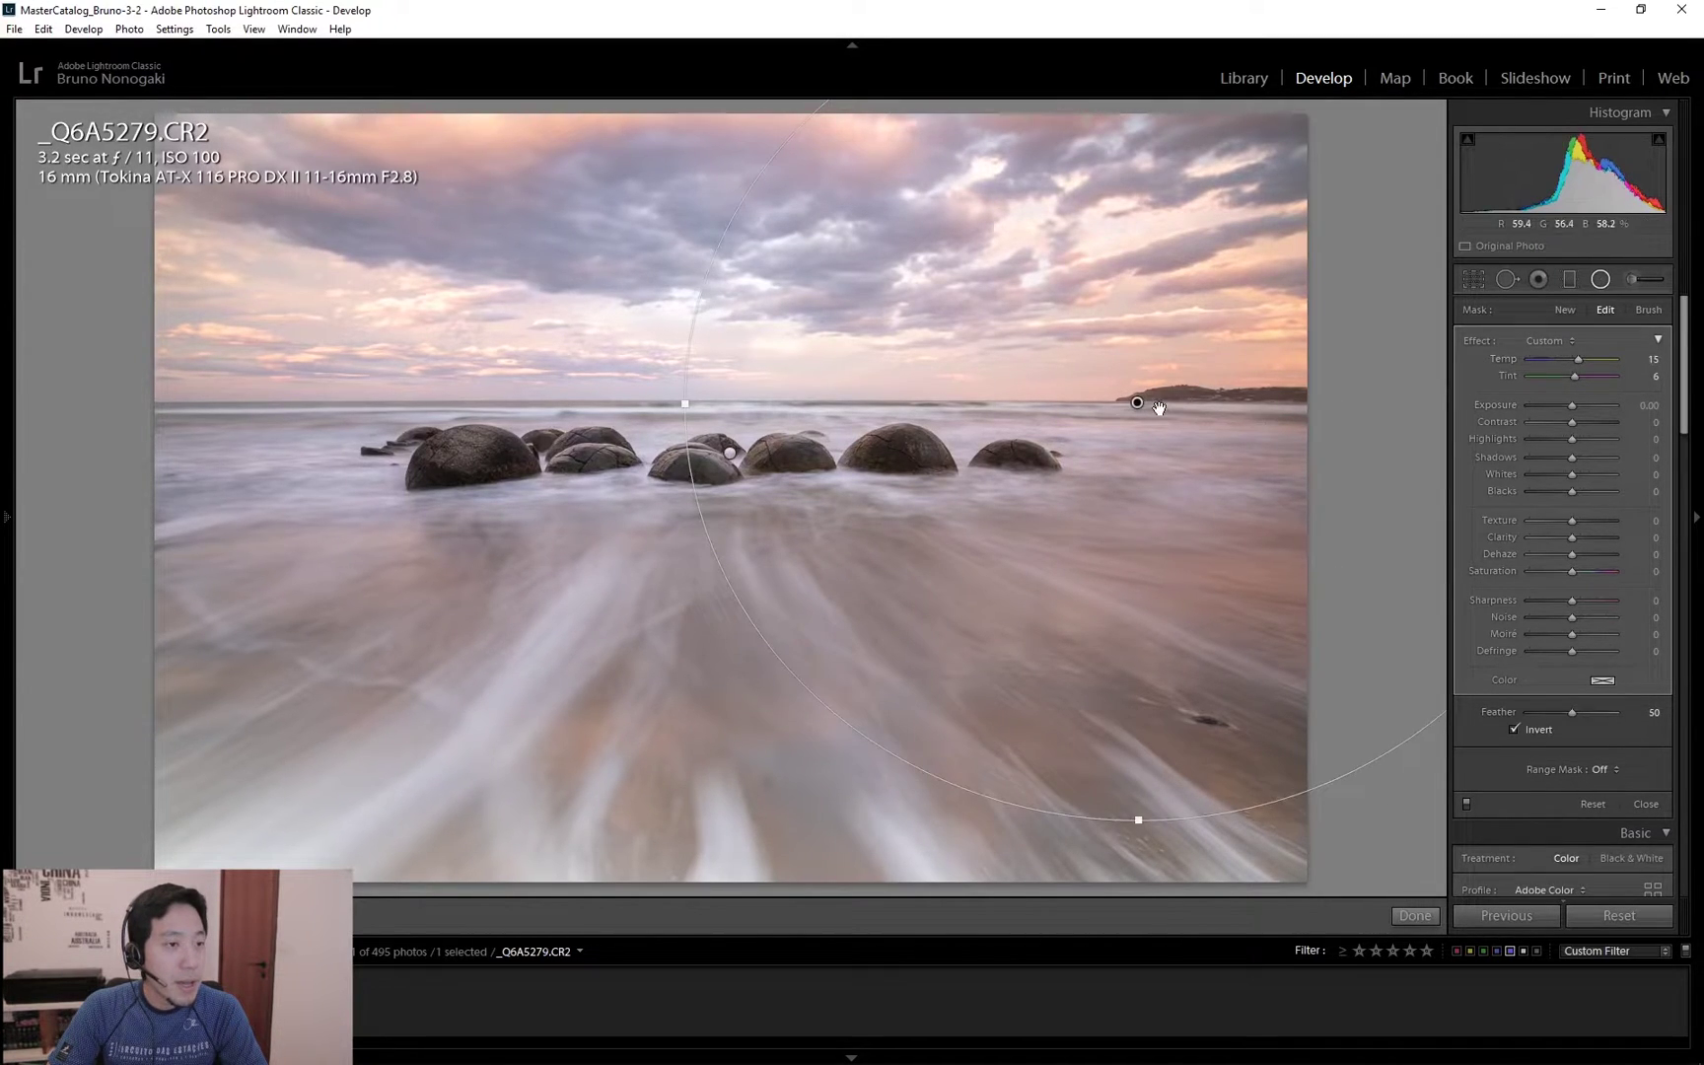
Duplicate the headland radial filter and reshape the copy into a wide, flat ellipse over the foreground sand.
right_click(1134, 404)
left_click(1178, 412)
left_click_drag(1127, 449, 770, 591)
left_click_drag(783, 132, 717, 702)
left_click_drag(1178, 690, 1238, 693)
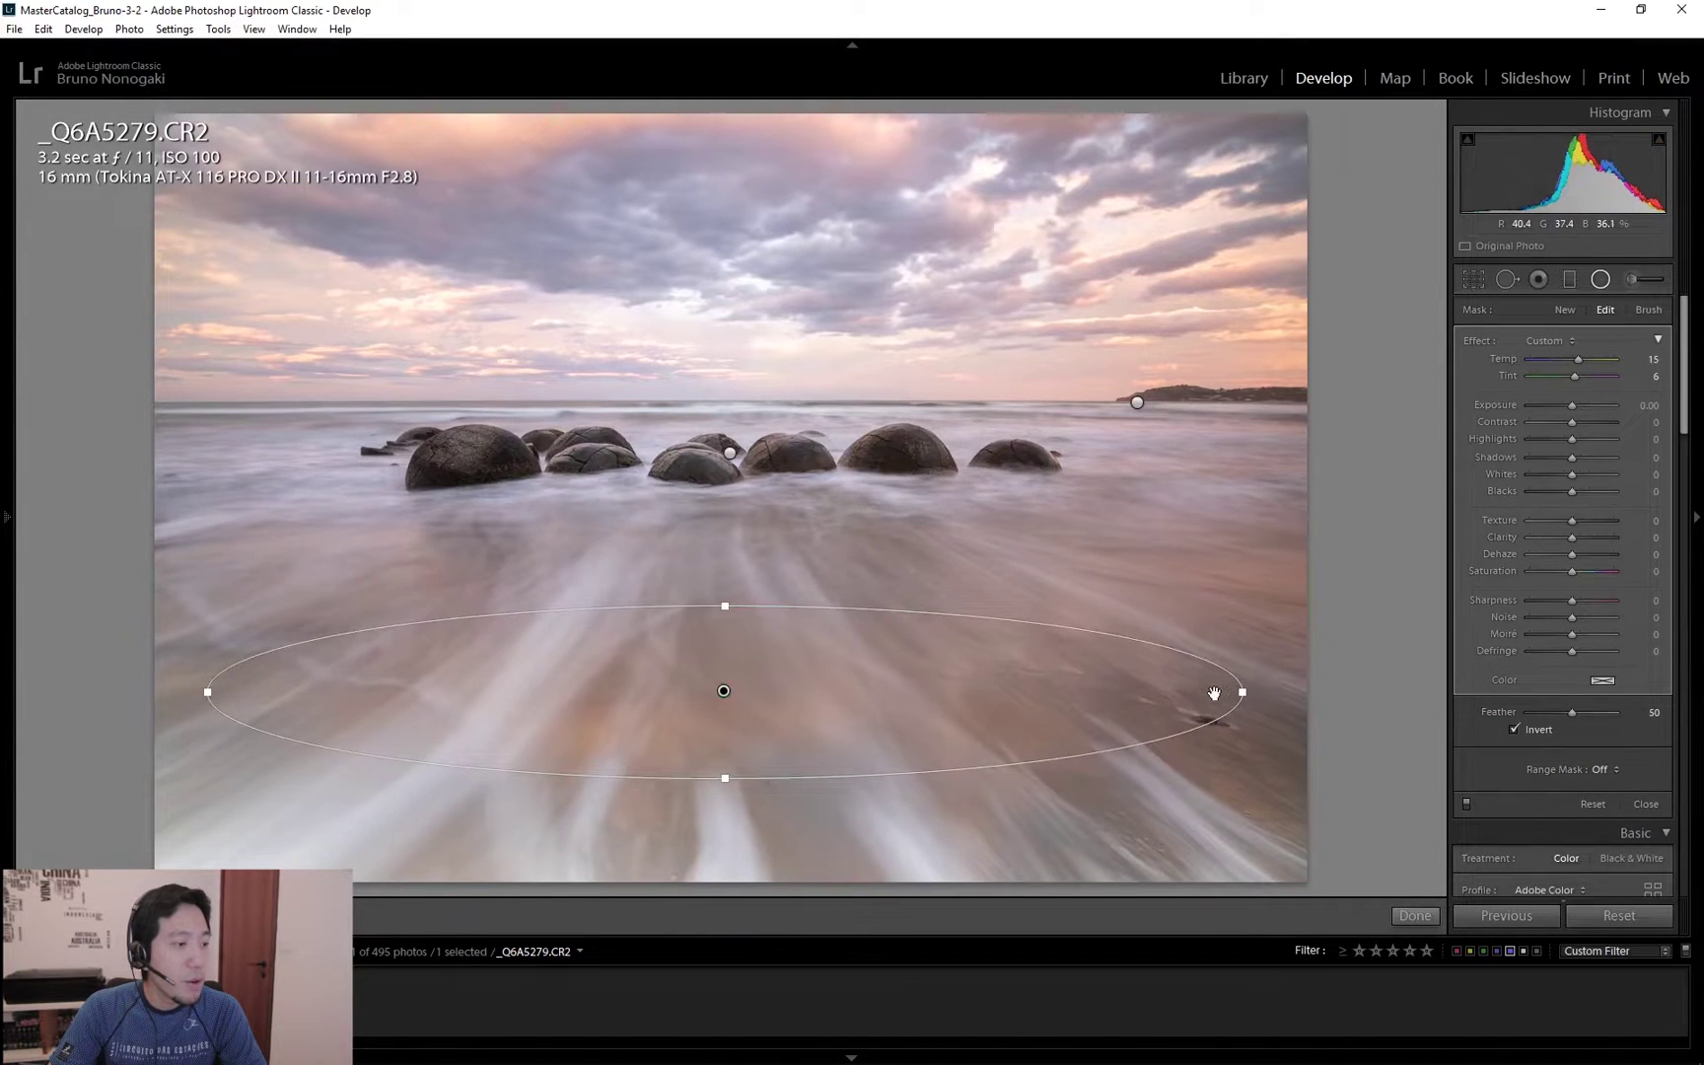
left_click(1414, 915)
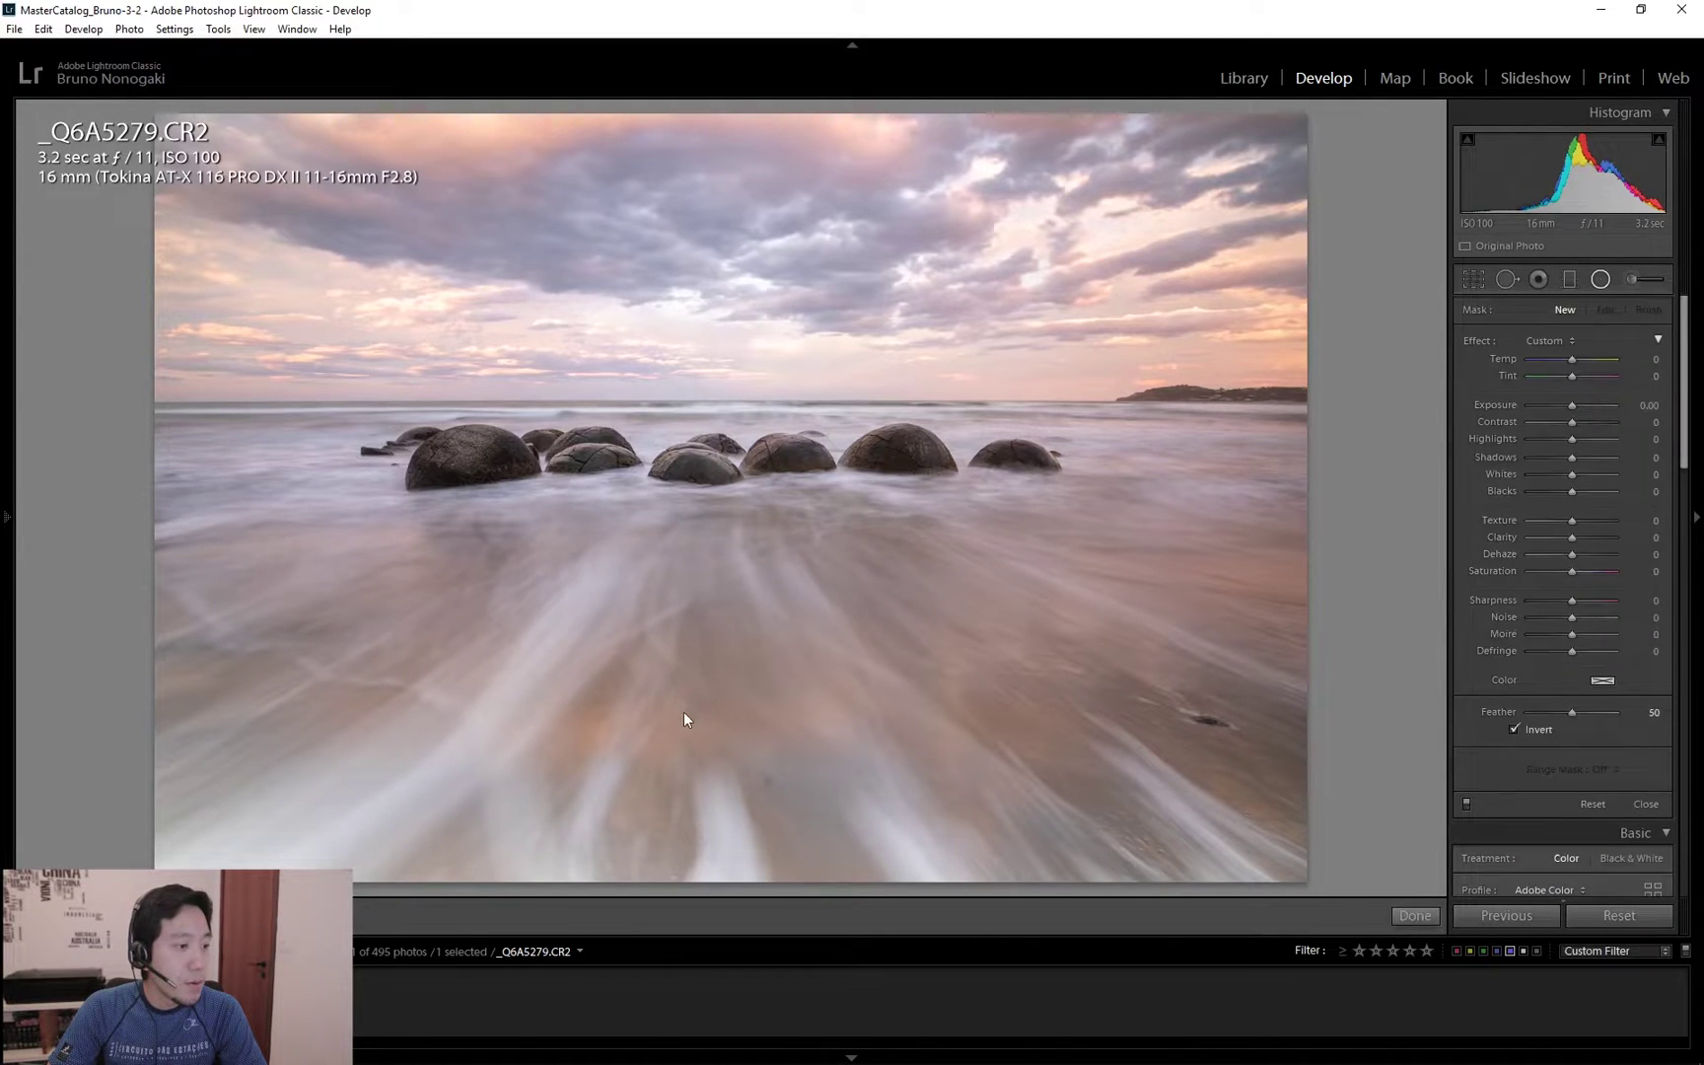
Place another radial filter over the clouds near the upper edge of the photo and close the filter tool.
left_click(725, 704)
left_click(658, 120)
key("shift+m")
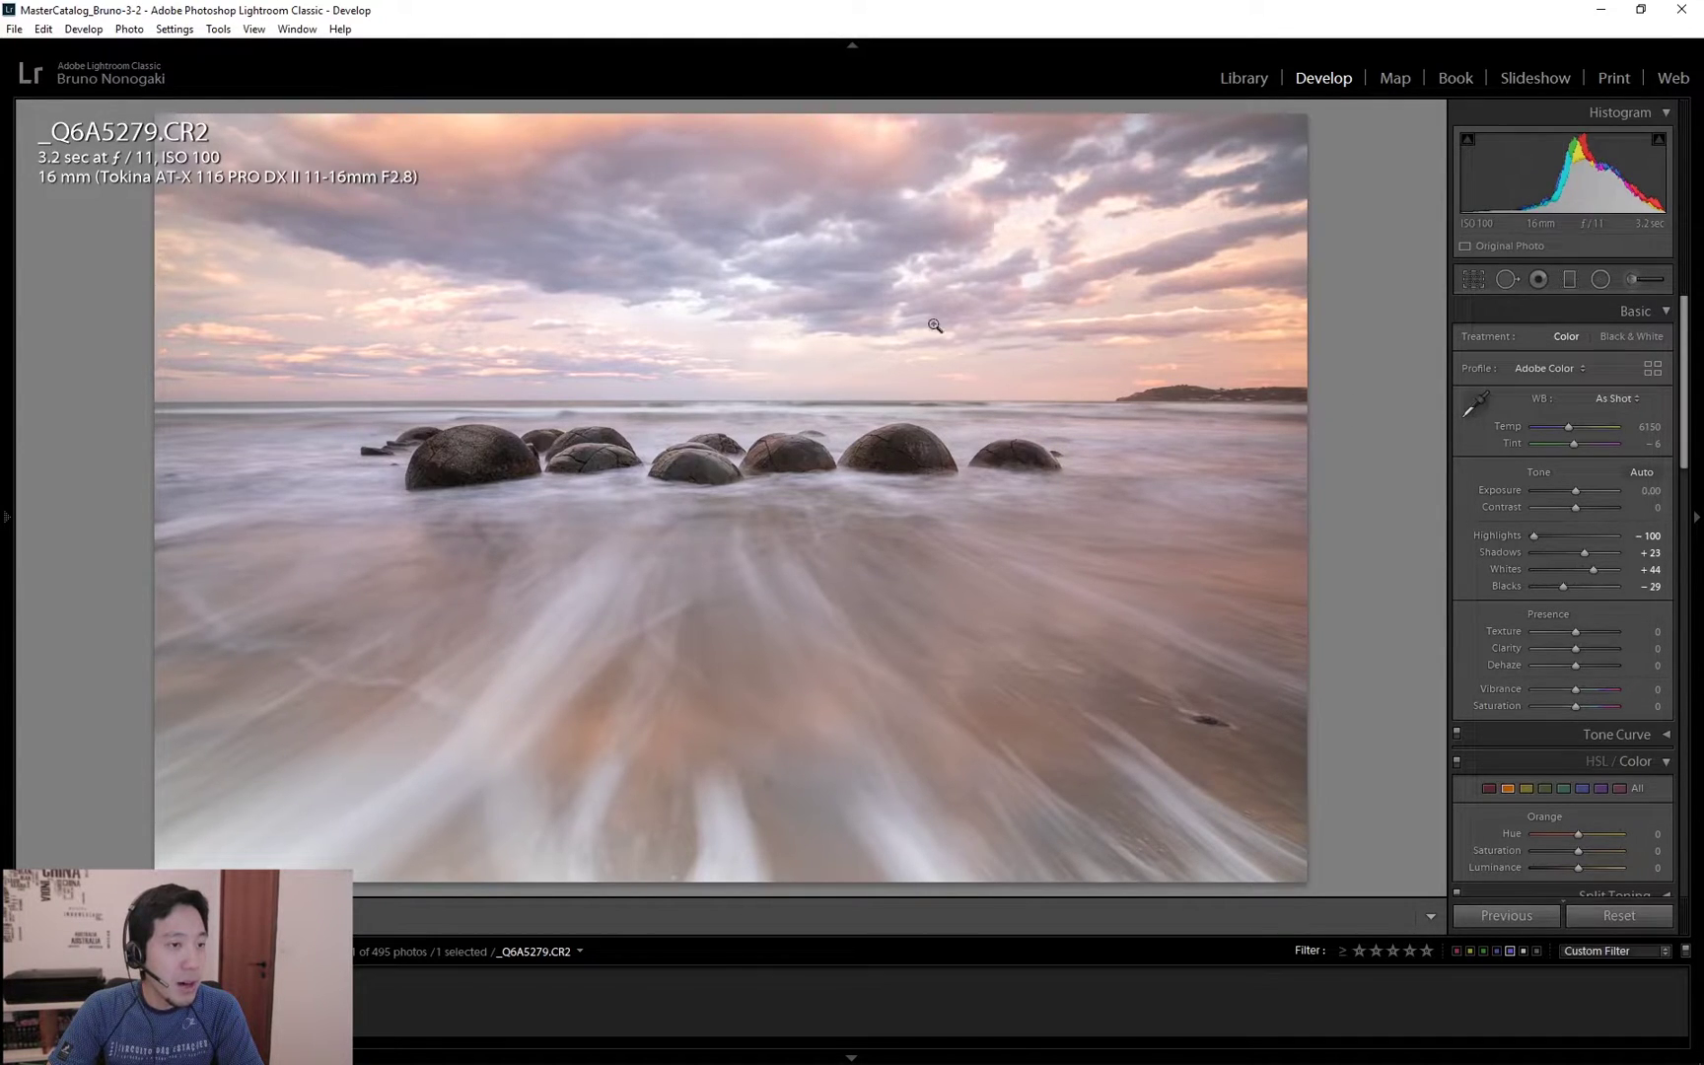
Add a radial filter in the sky above the boulders and lower its Temp to cool that area.
left_click(1602, 280)
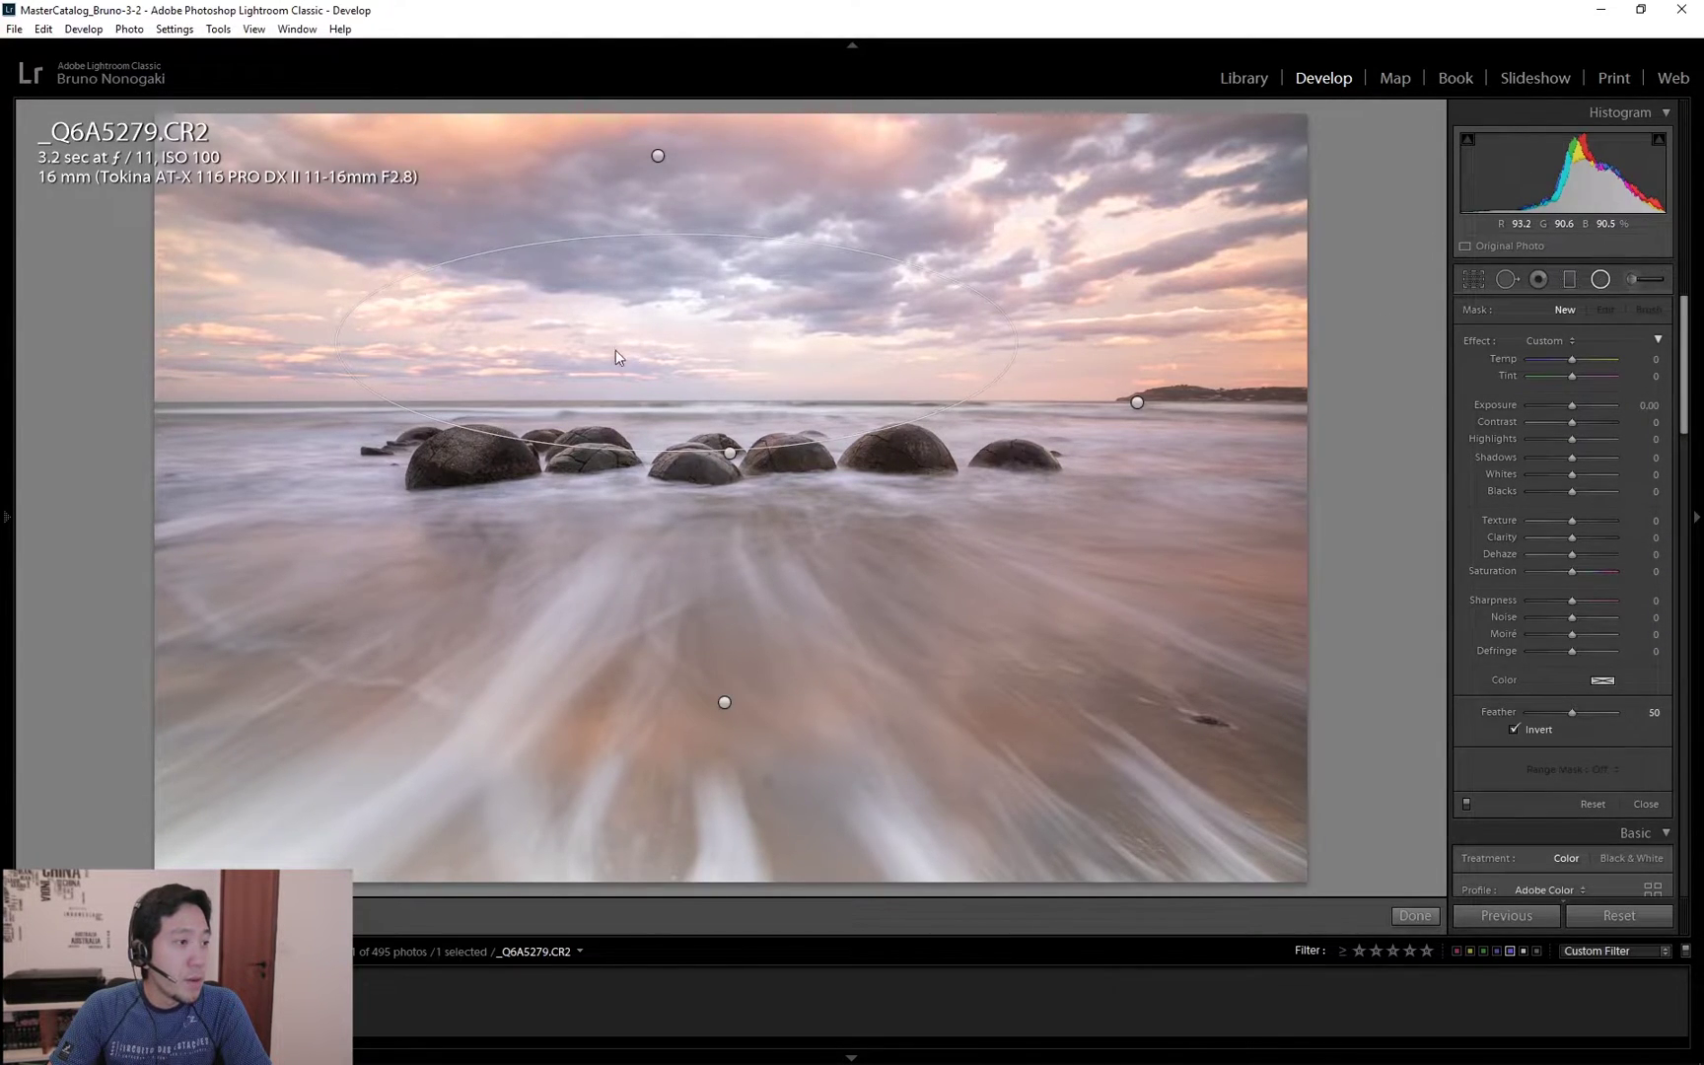
left_click(675, 342)
left_click_drag(1571, 359, 1561, 361)
left_click(1601, 279)
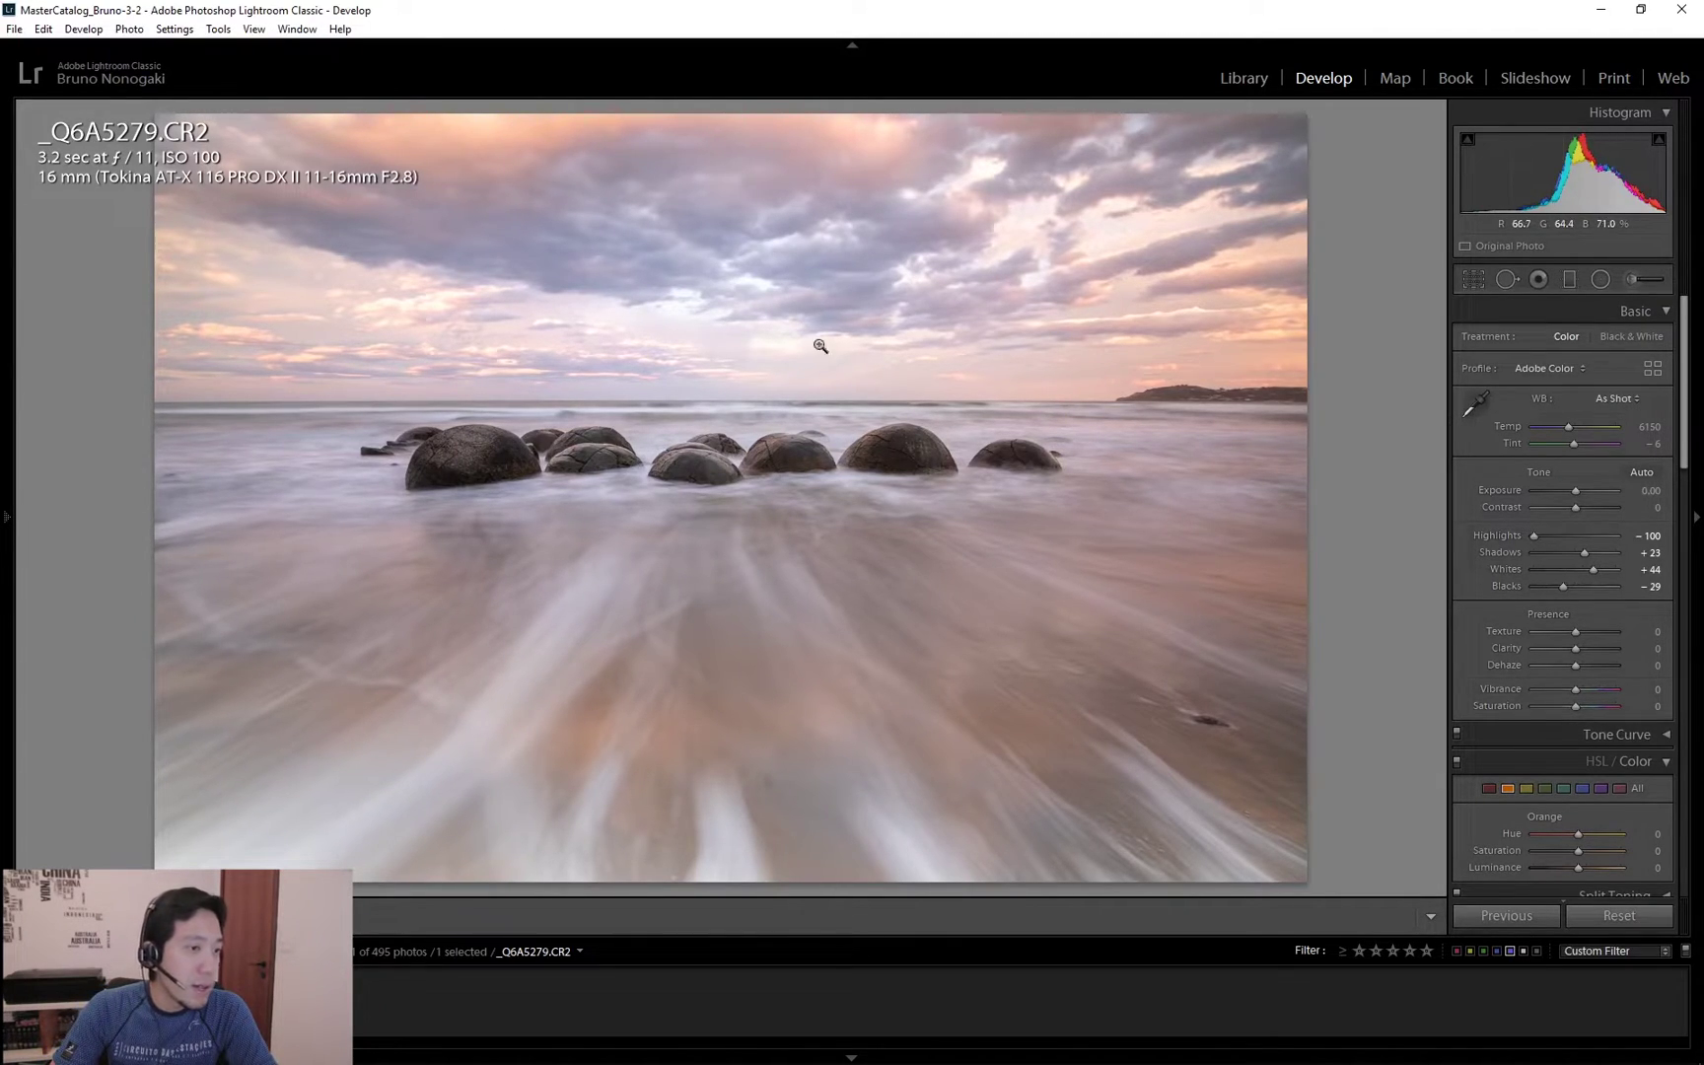
Paint the white water streaks in the foreground with a size 9 Dodge (Lighten) adjustment brush at Exposure 0.33 and Clarity 15.
left_click(1601, 279)
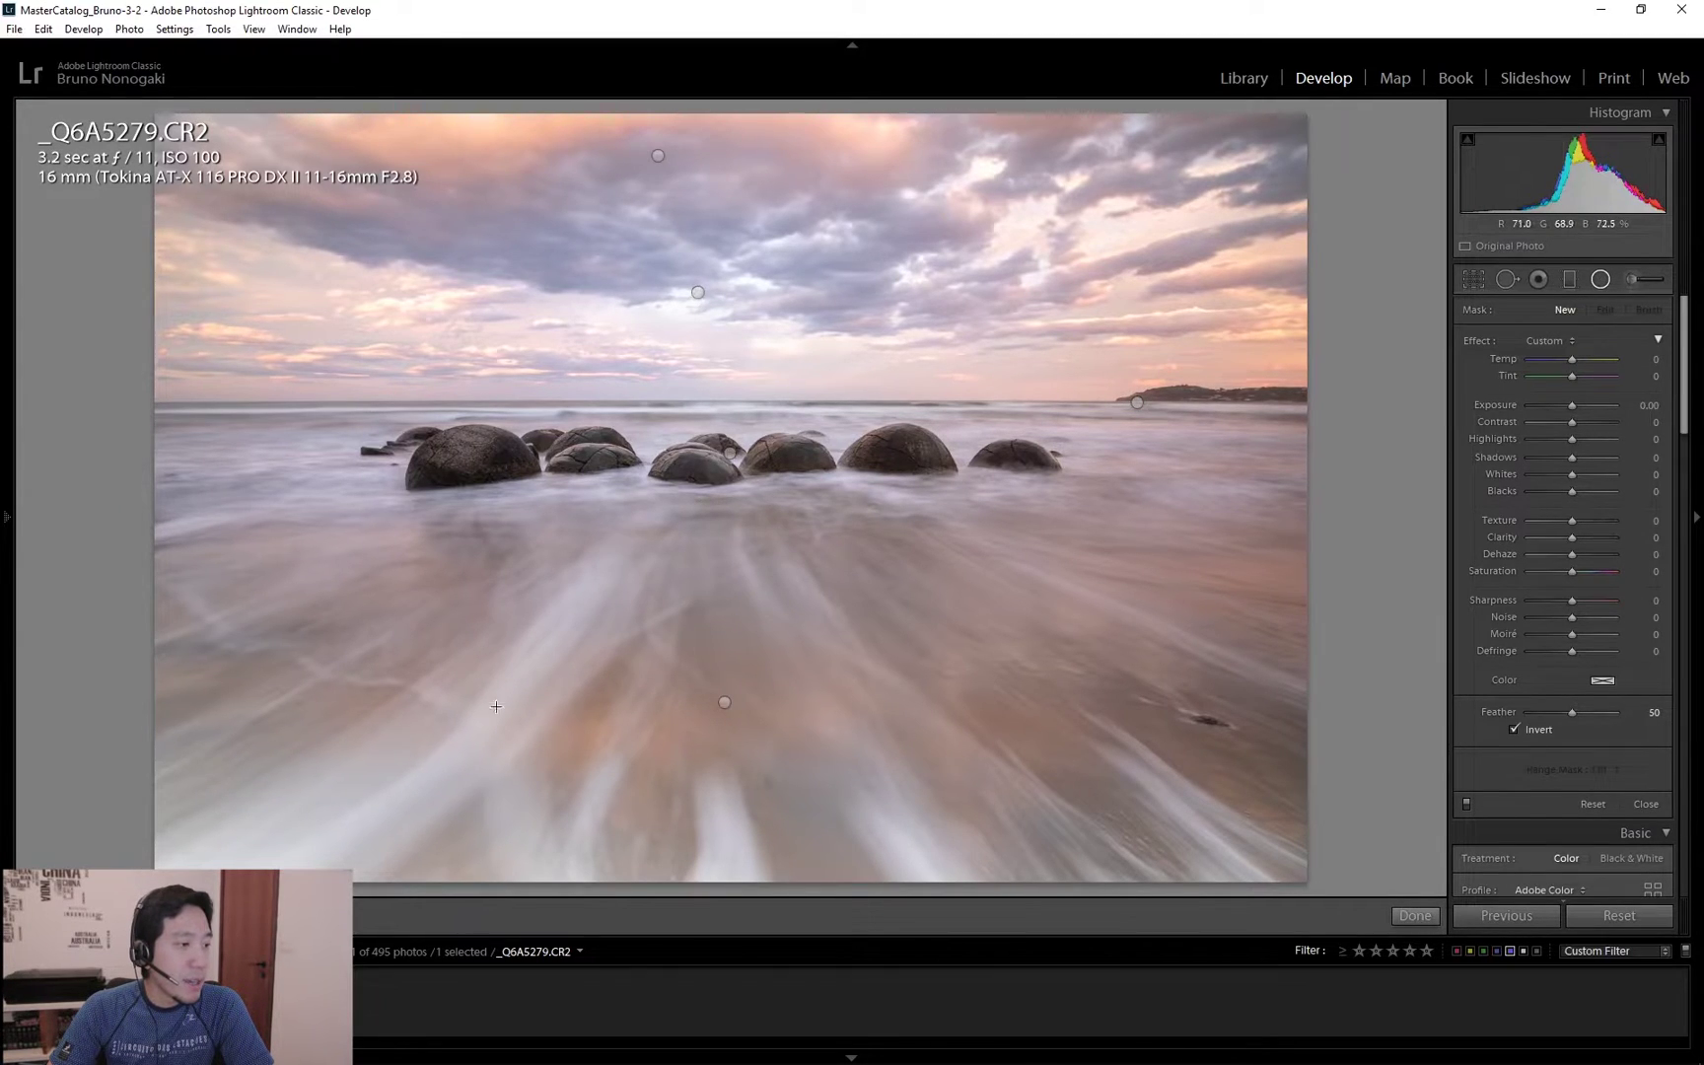
left_click(1636, 280)
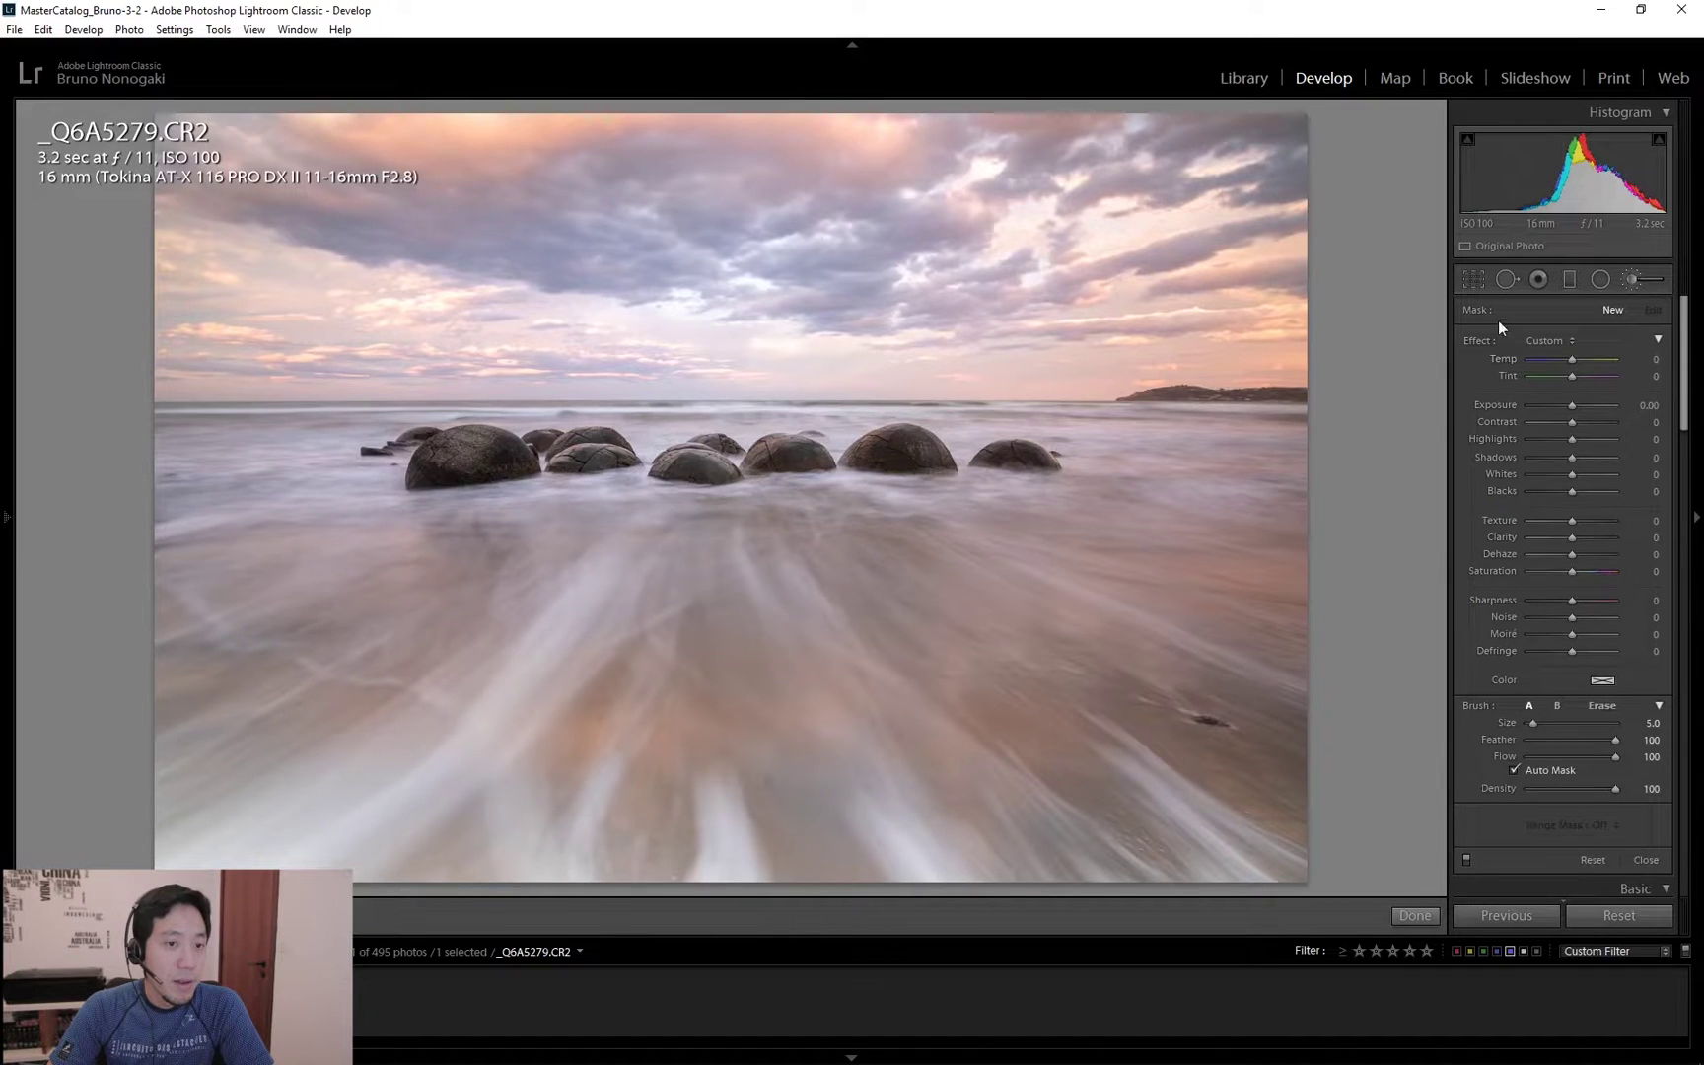
scroll(454, 601, "up", 4)
left_click_drag(631, 543, 622, 538)
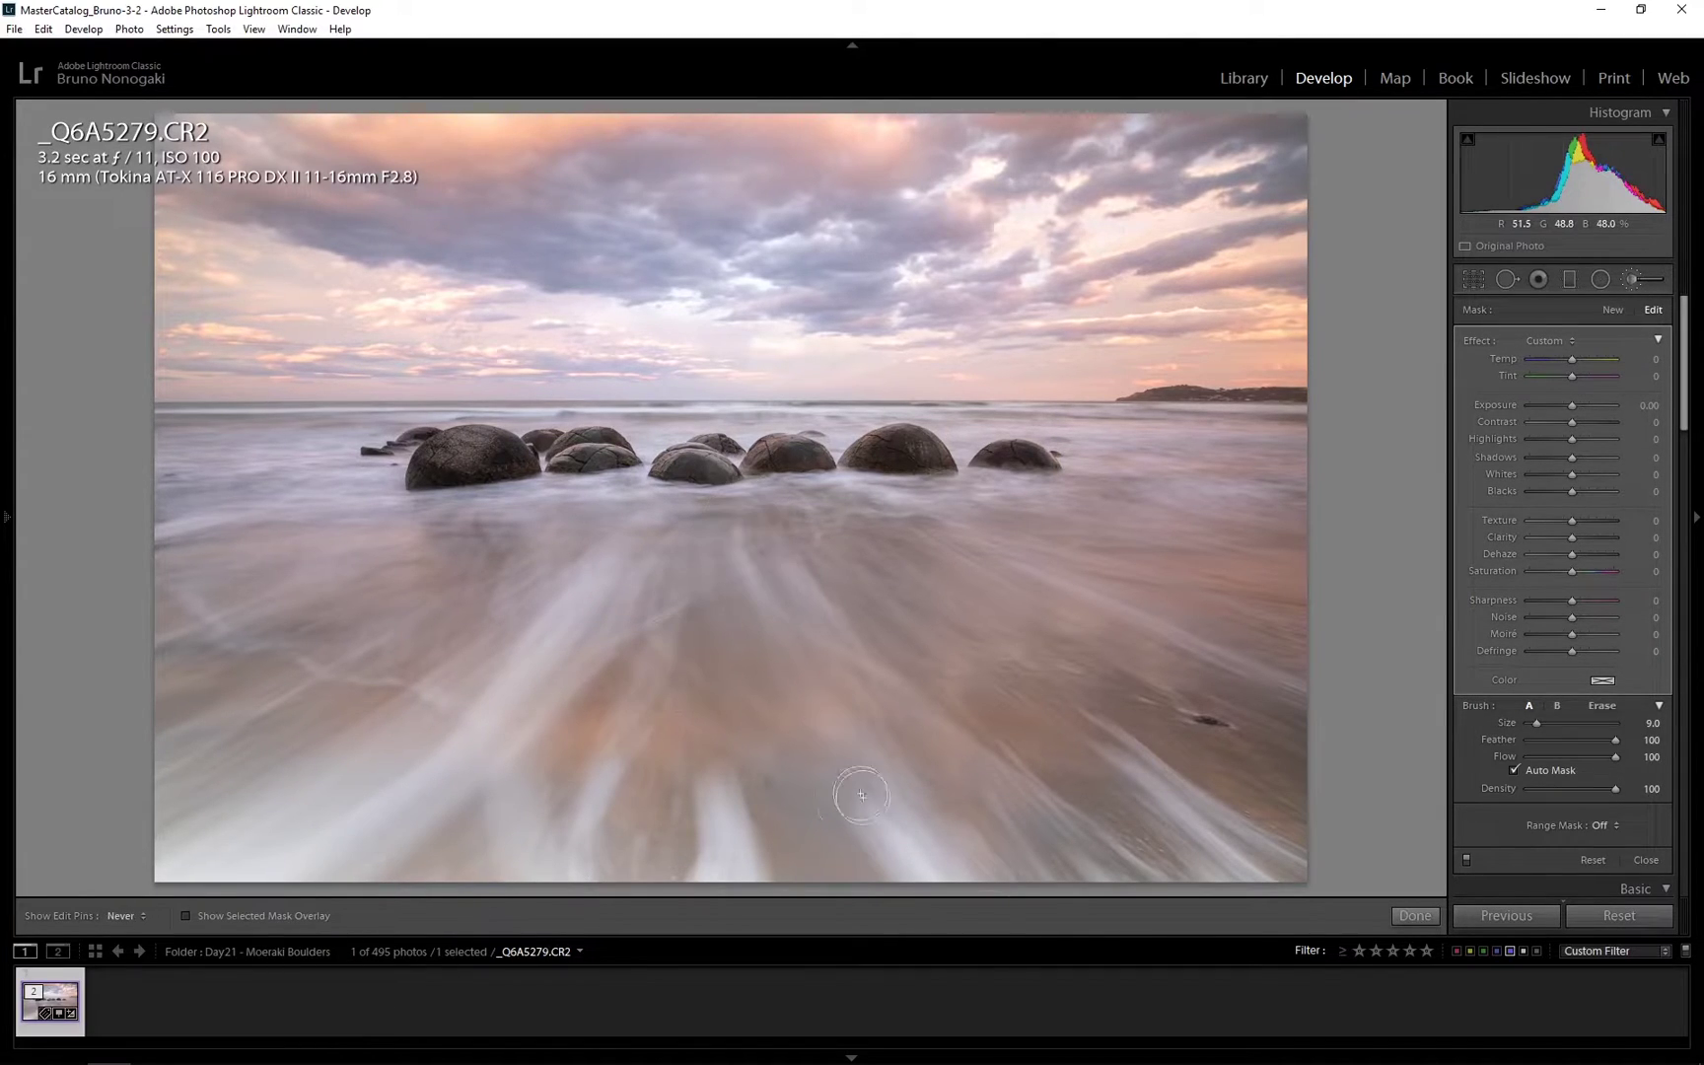
left_click(1575, 409)
left_click(1576, 409)
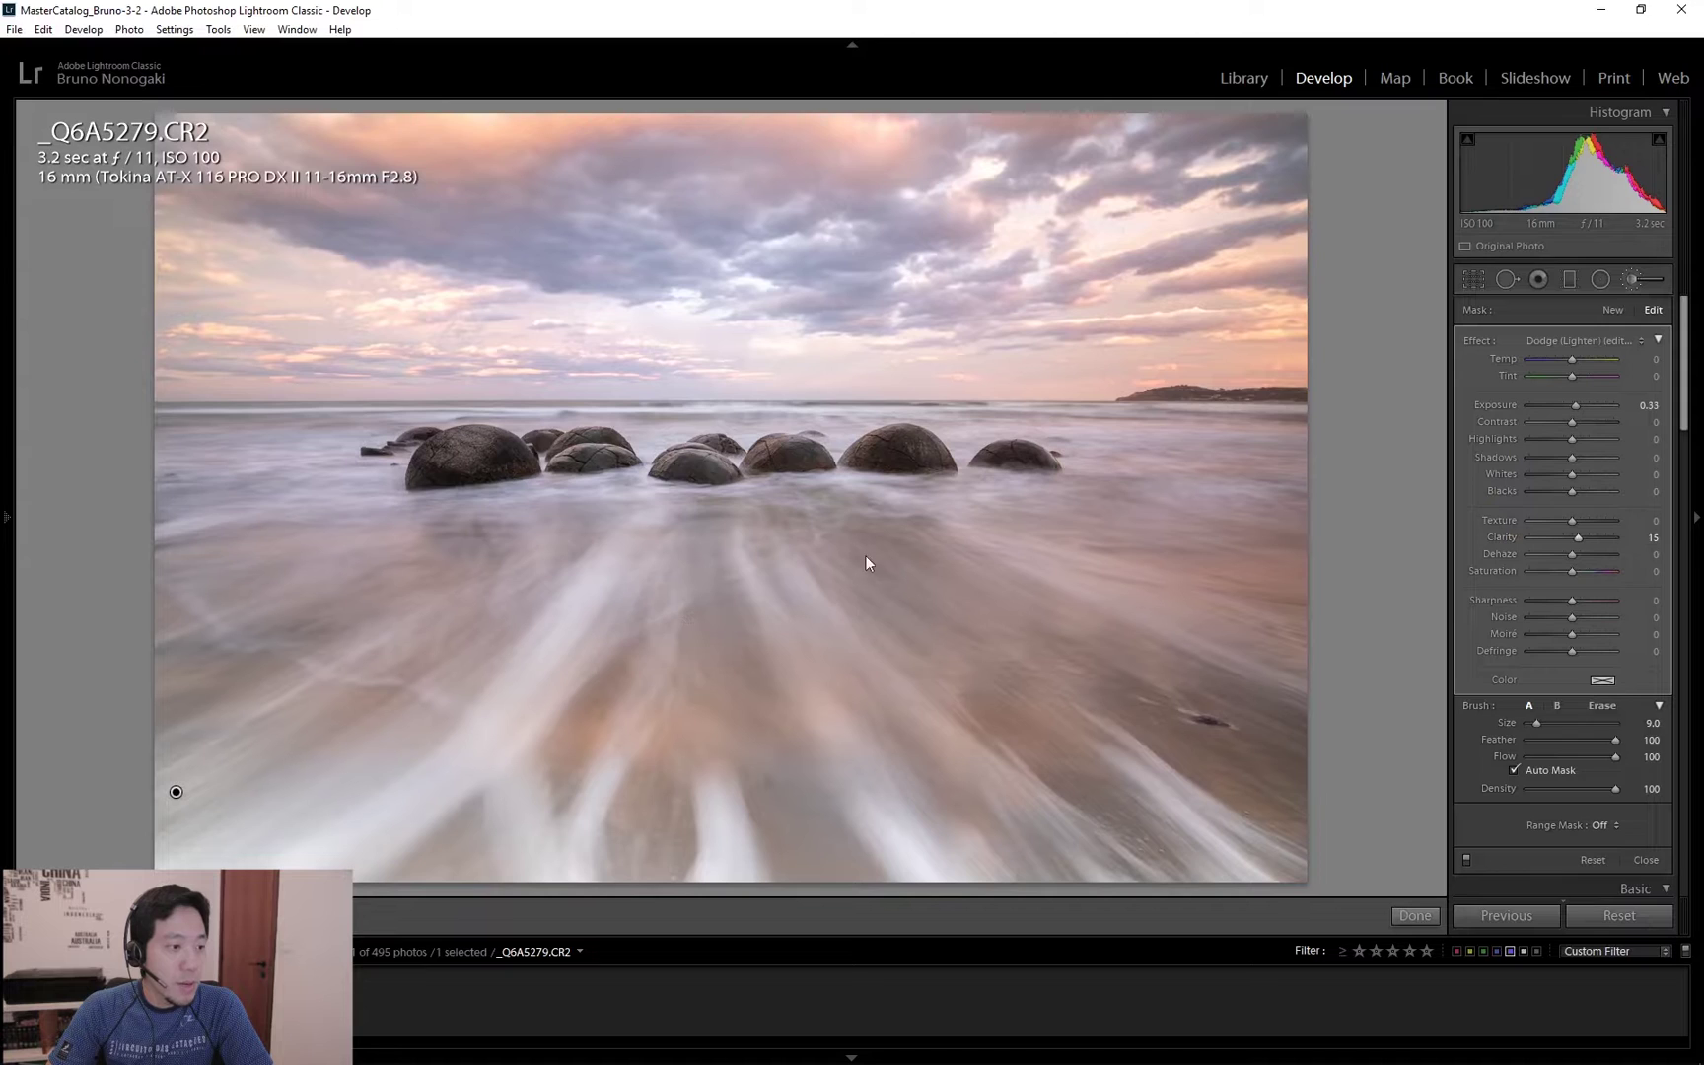
Undo the last stroke of the size 5 brush, set the dodged streaks' Exposure to 0.17 and close the brush.
scroll(391, 628, "down", 4)
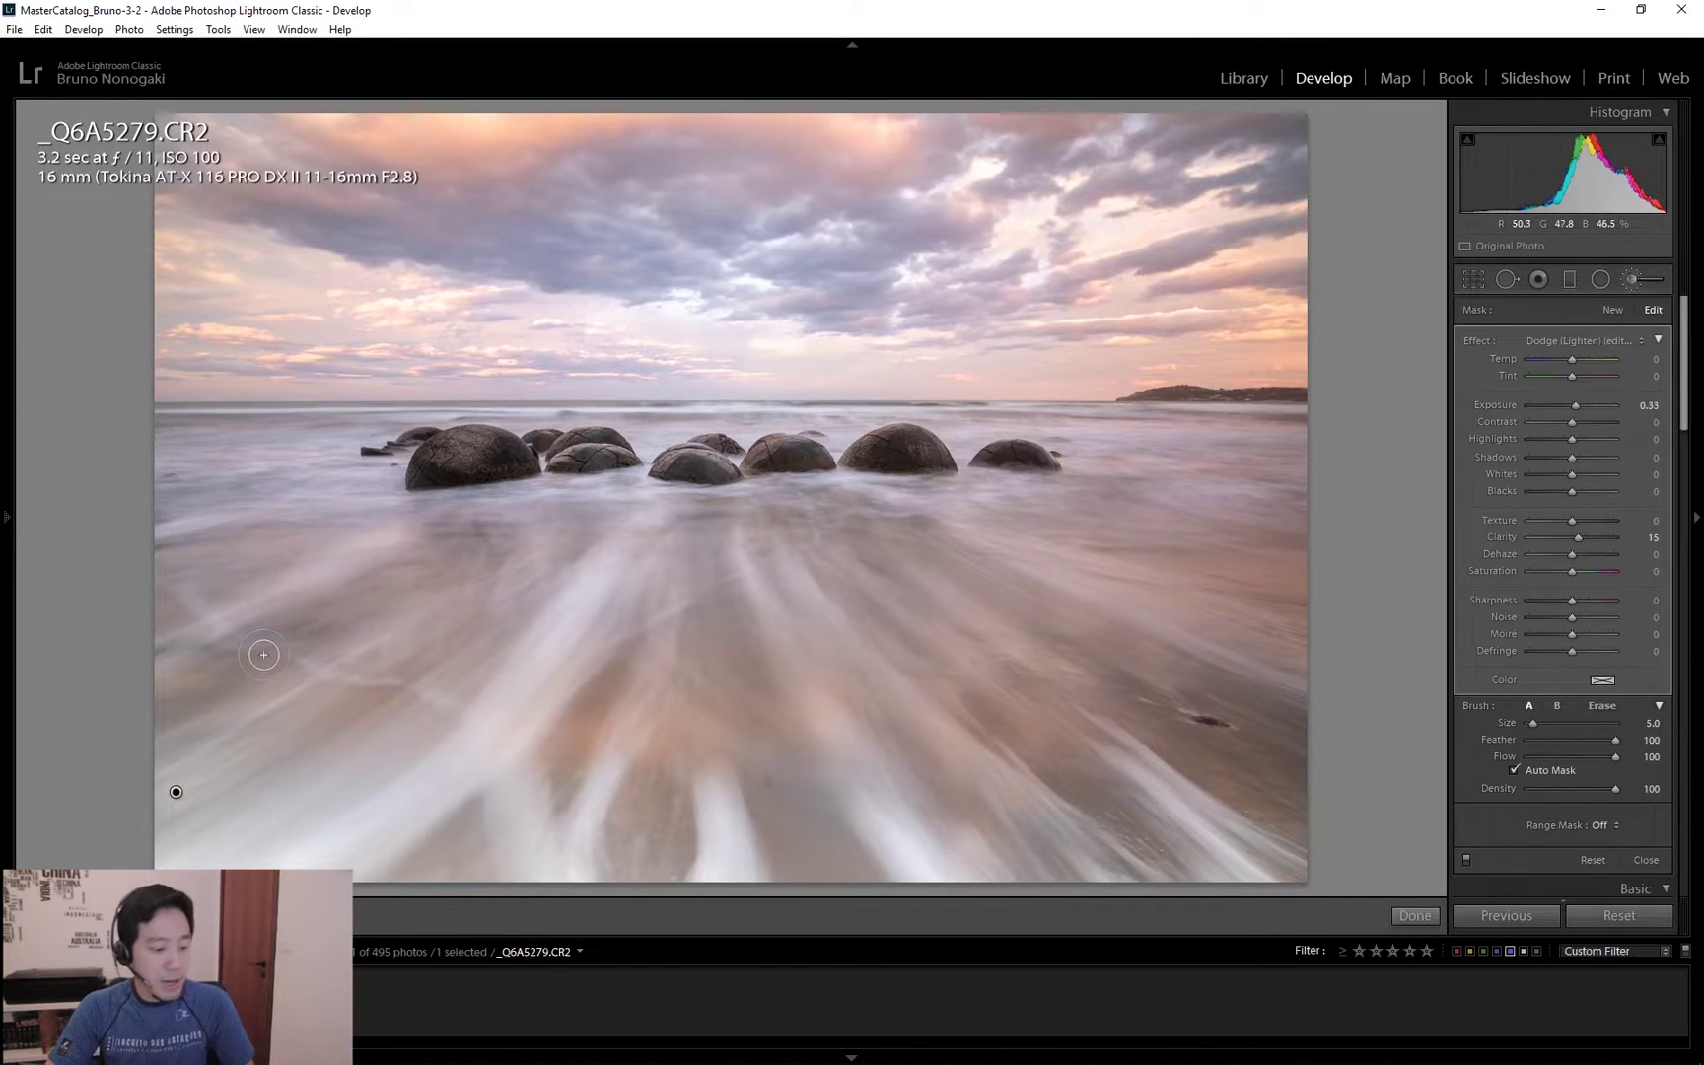
key("ctrl+z")
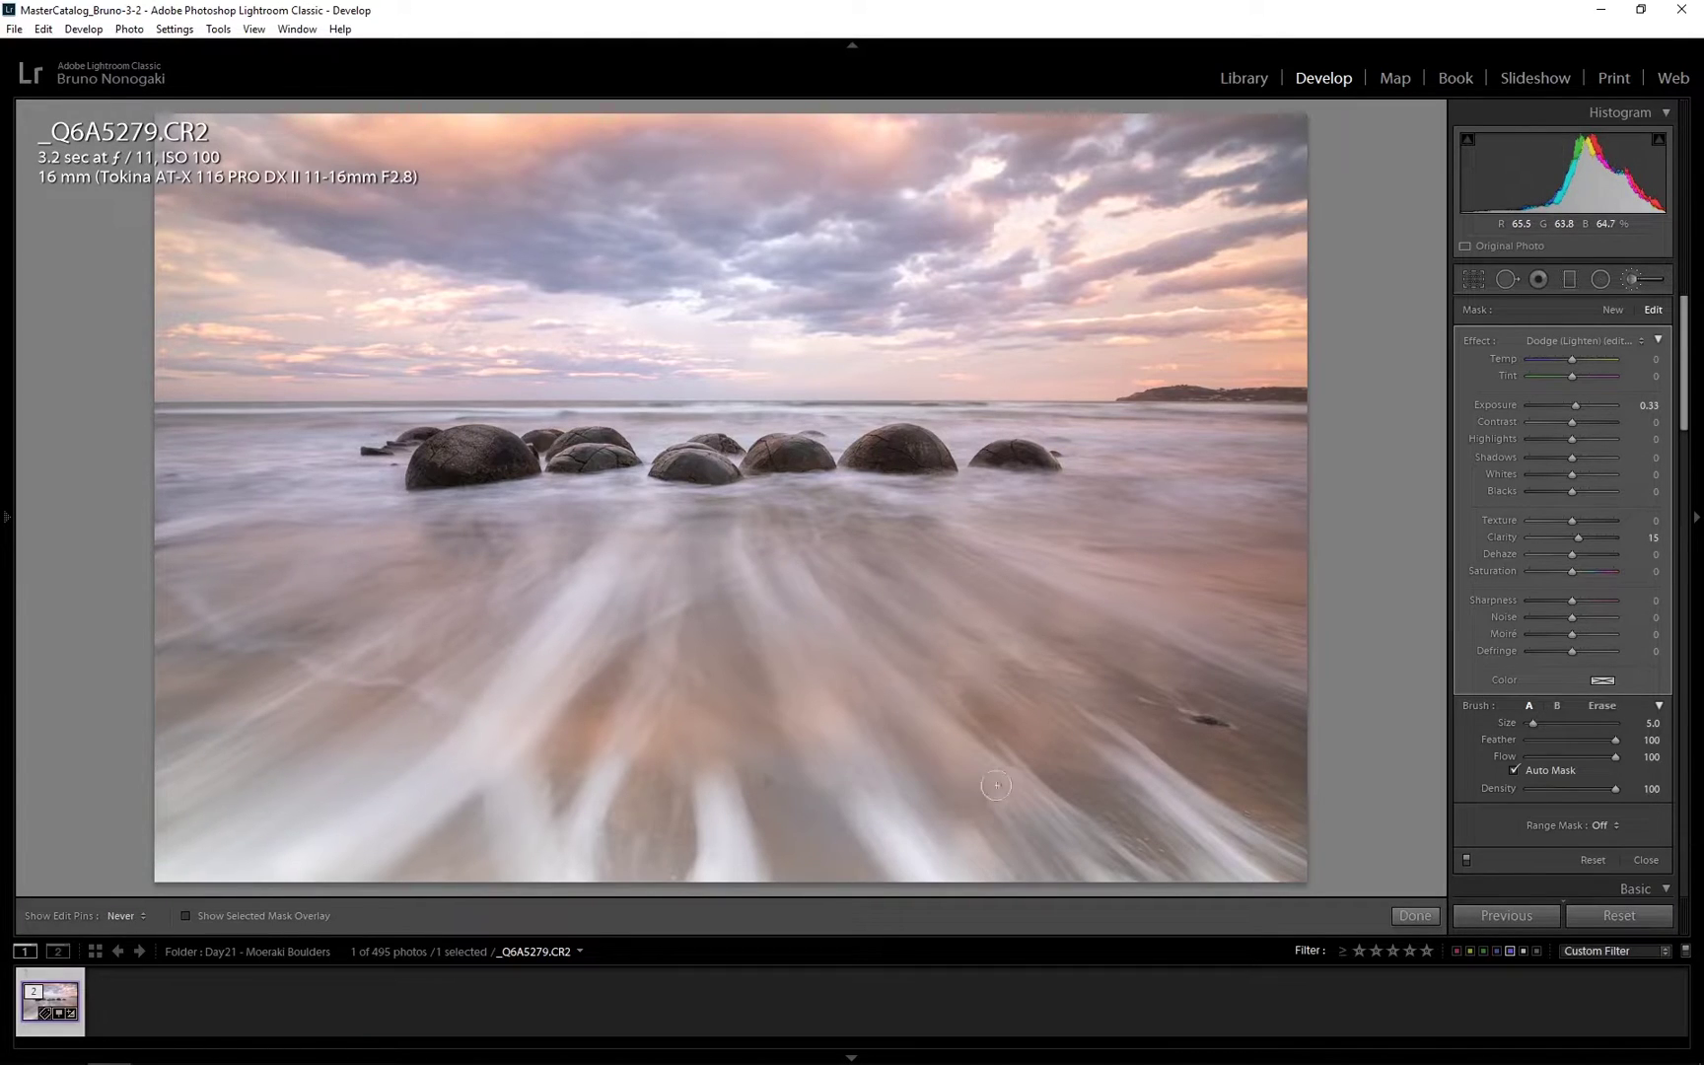
left_click(1468, 861)
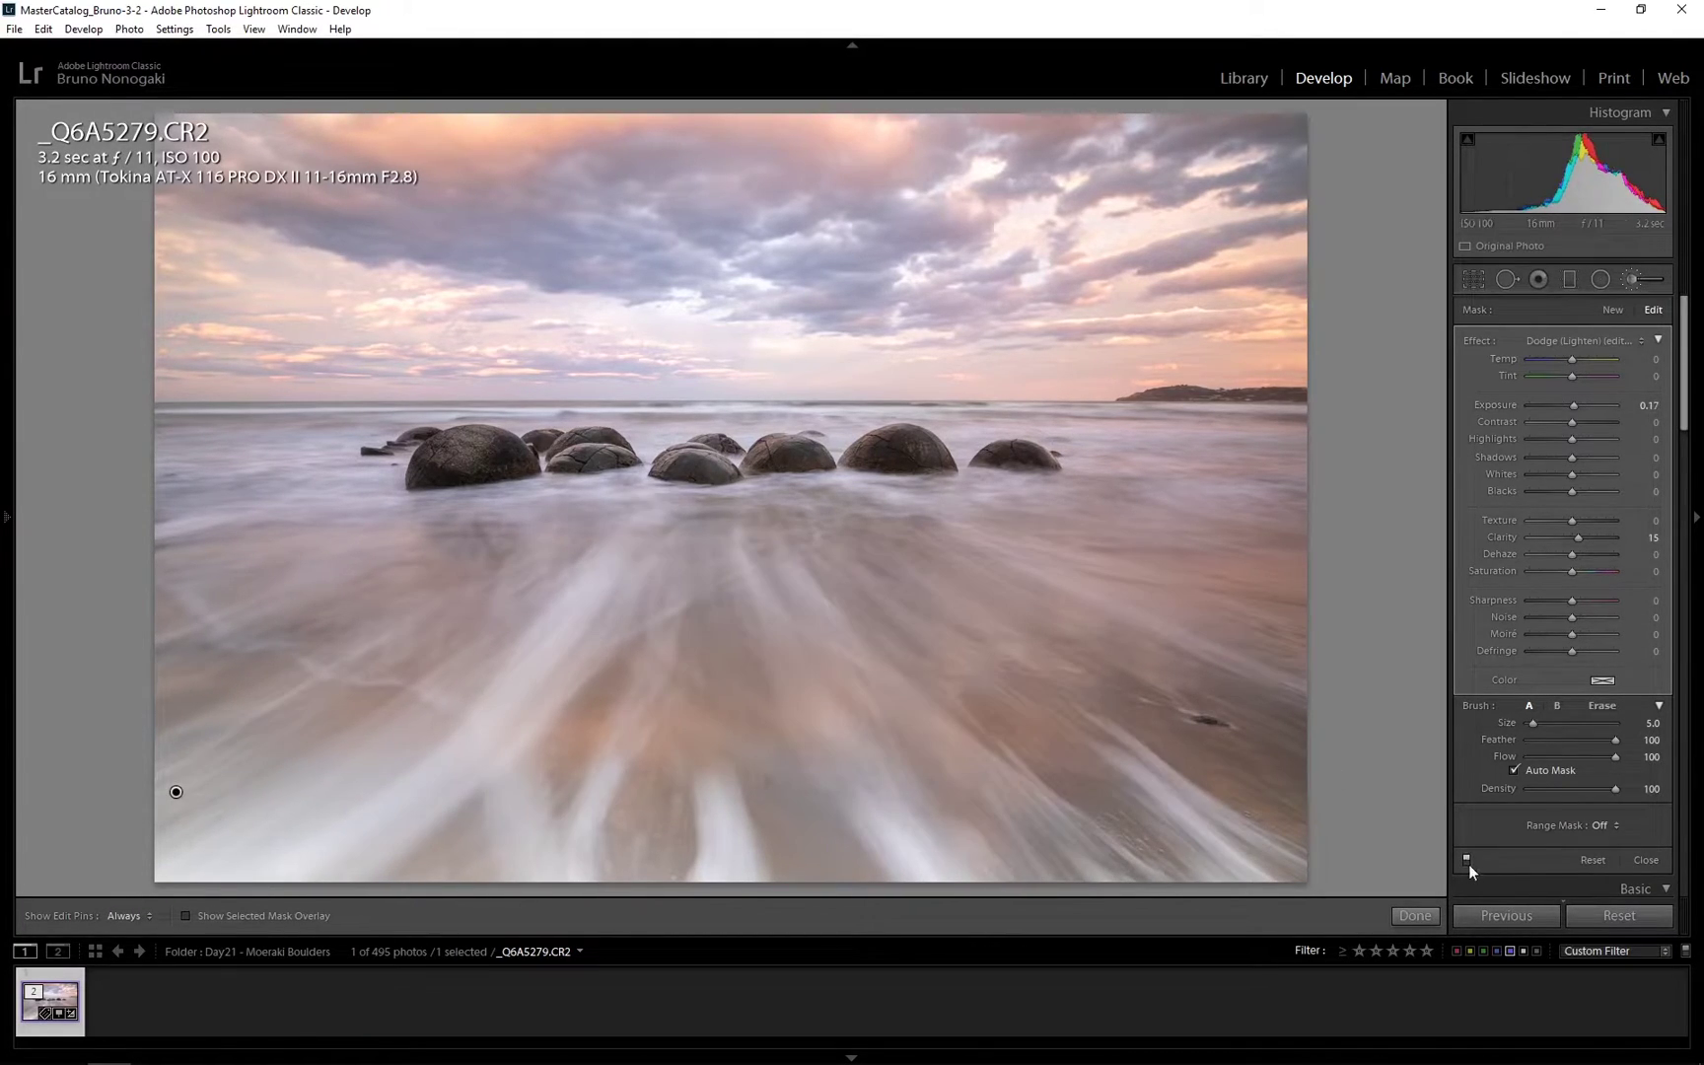
key("k")
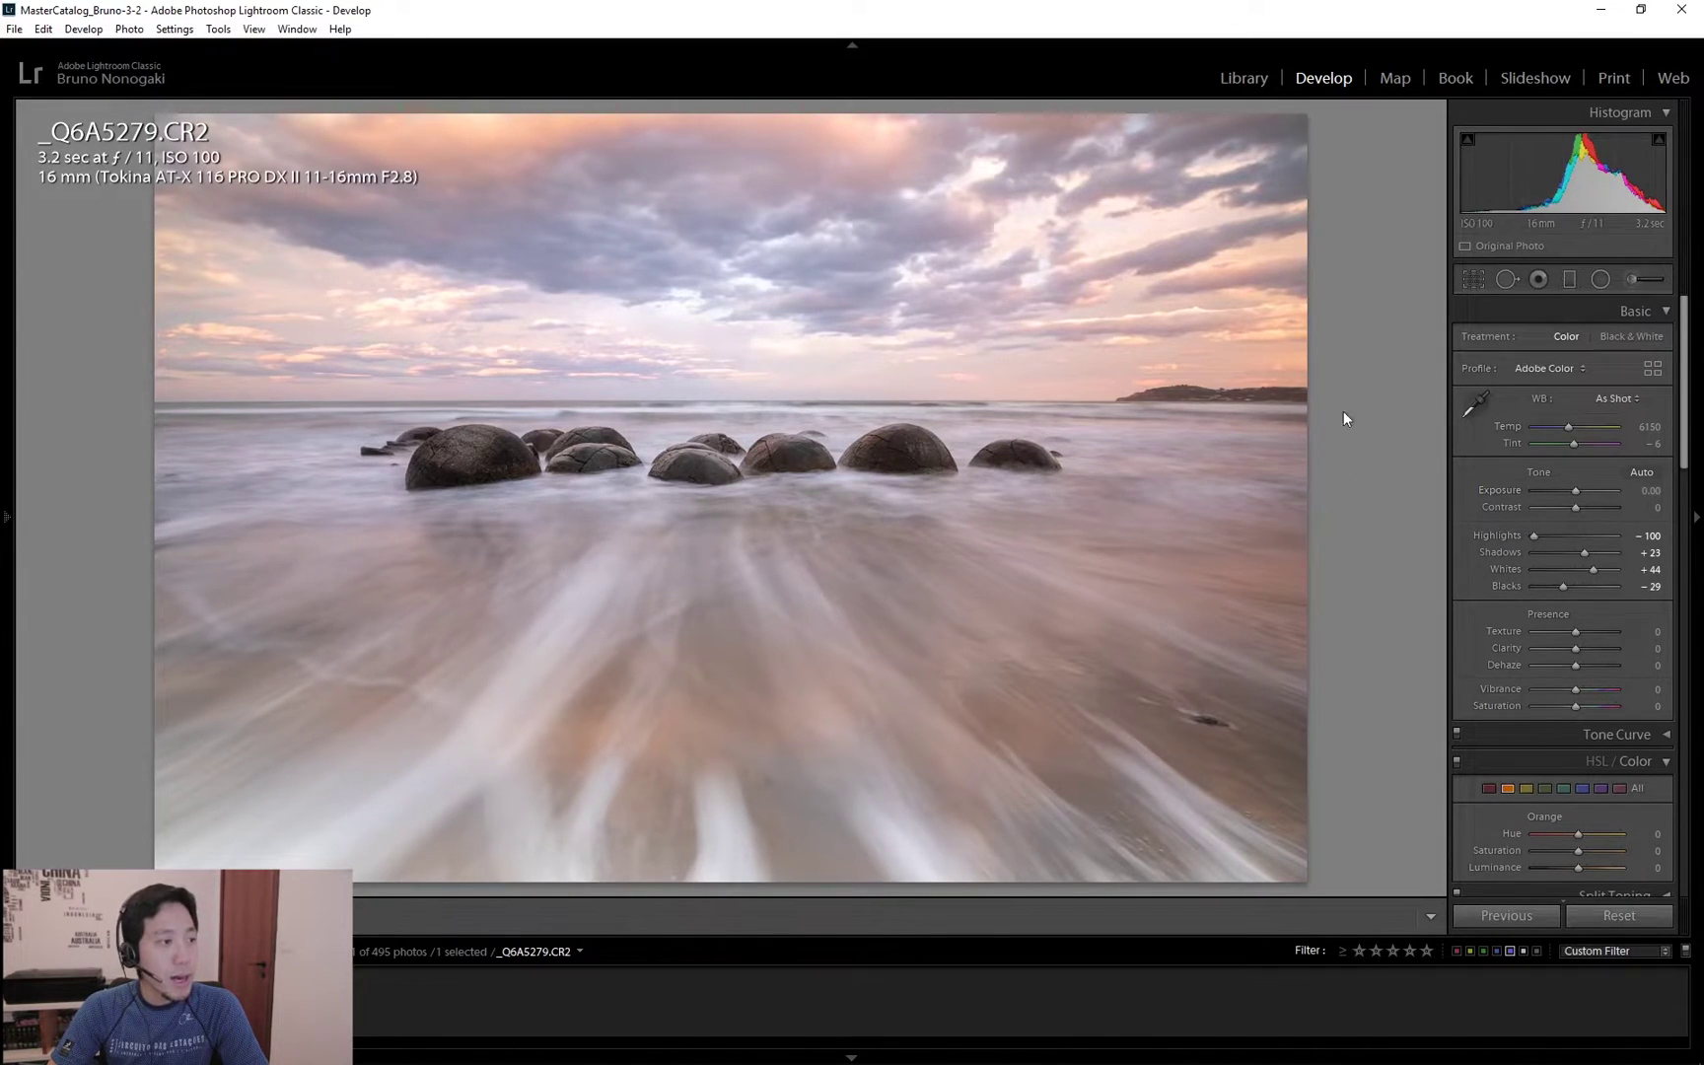
Lower the photo's overall Exposure to -0.48 and compare the result with the unedited version.
left_click_drag(1576, 490, 1572, 491)
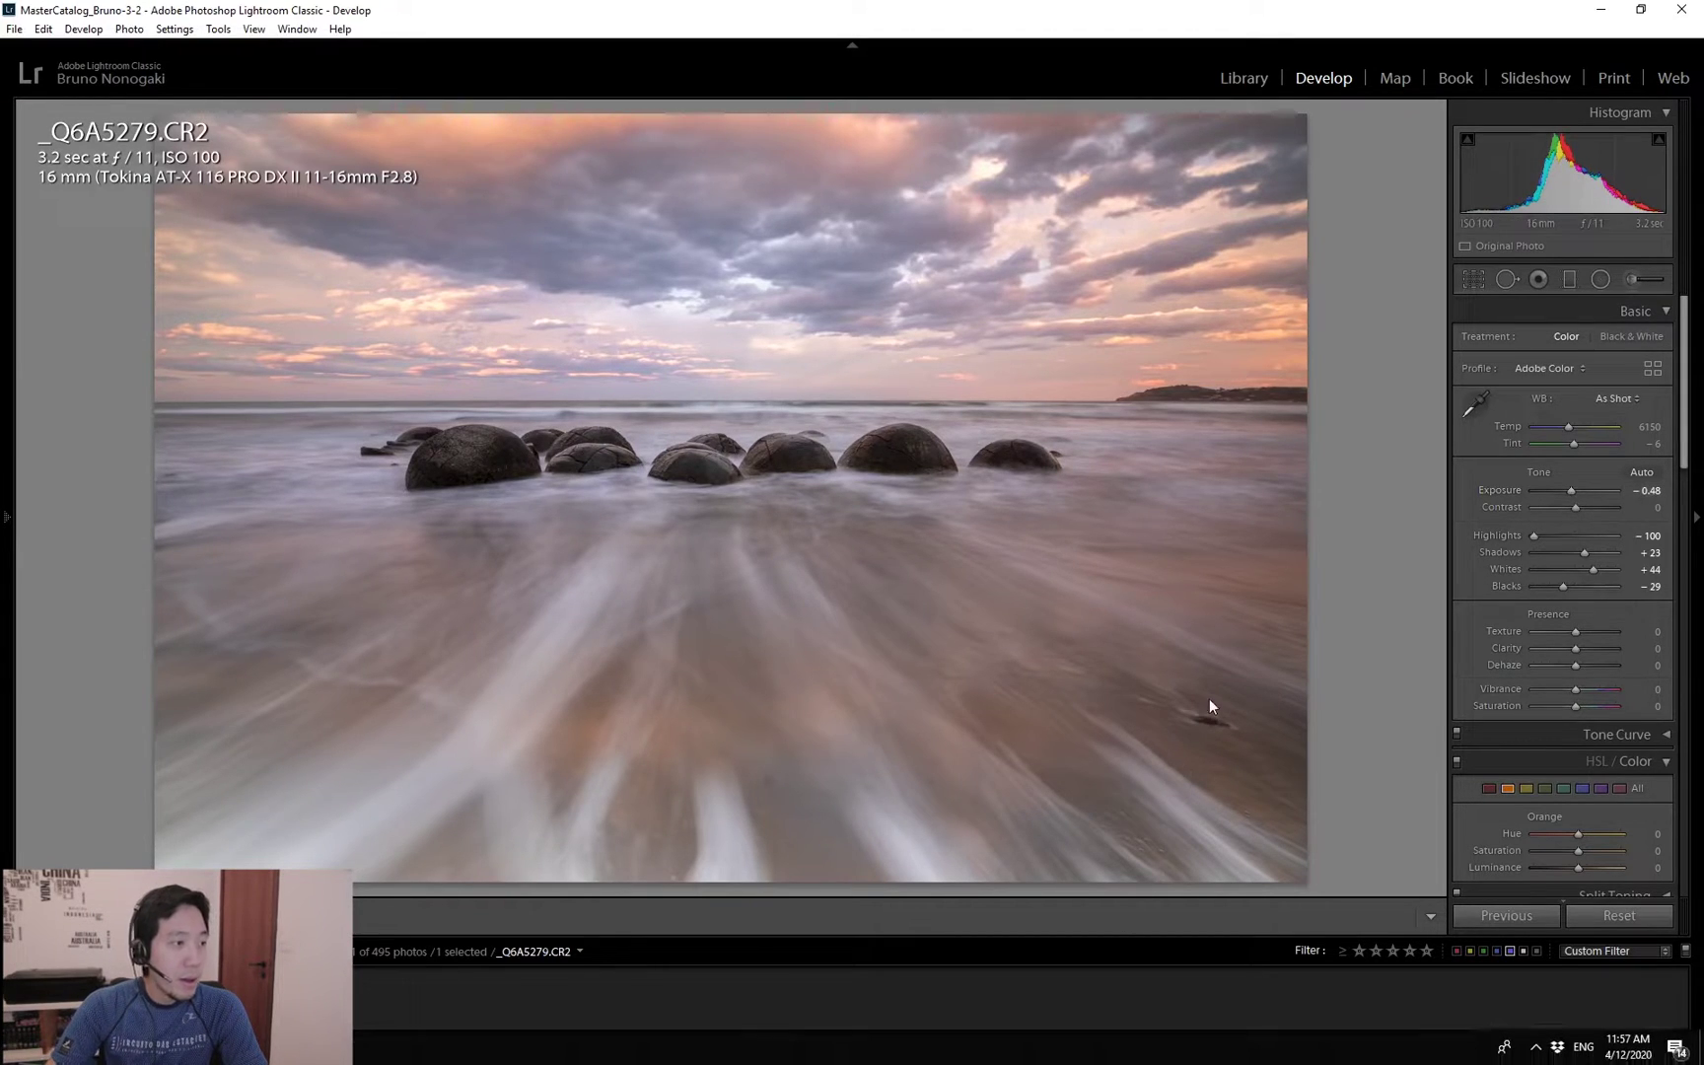
key("backslash")
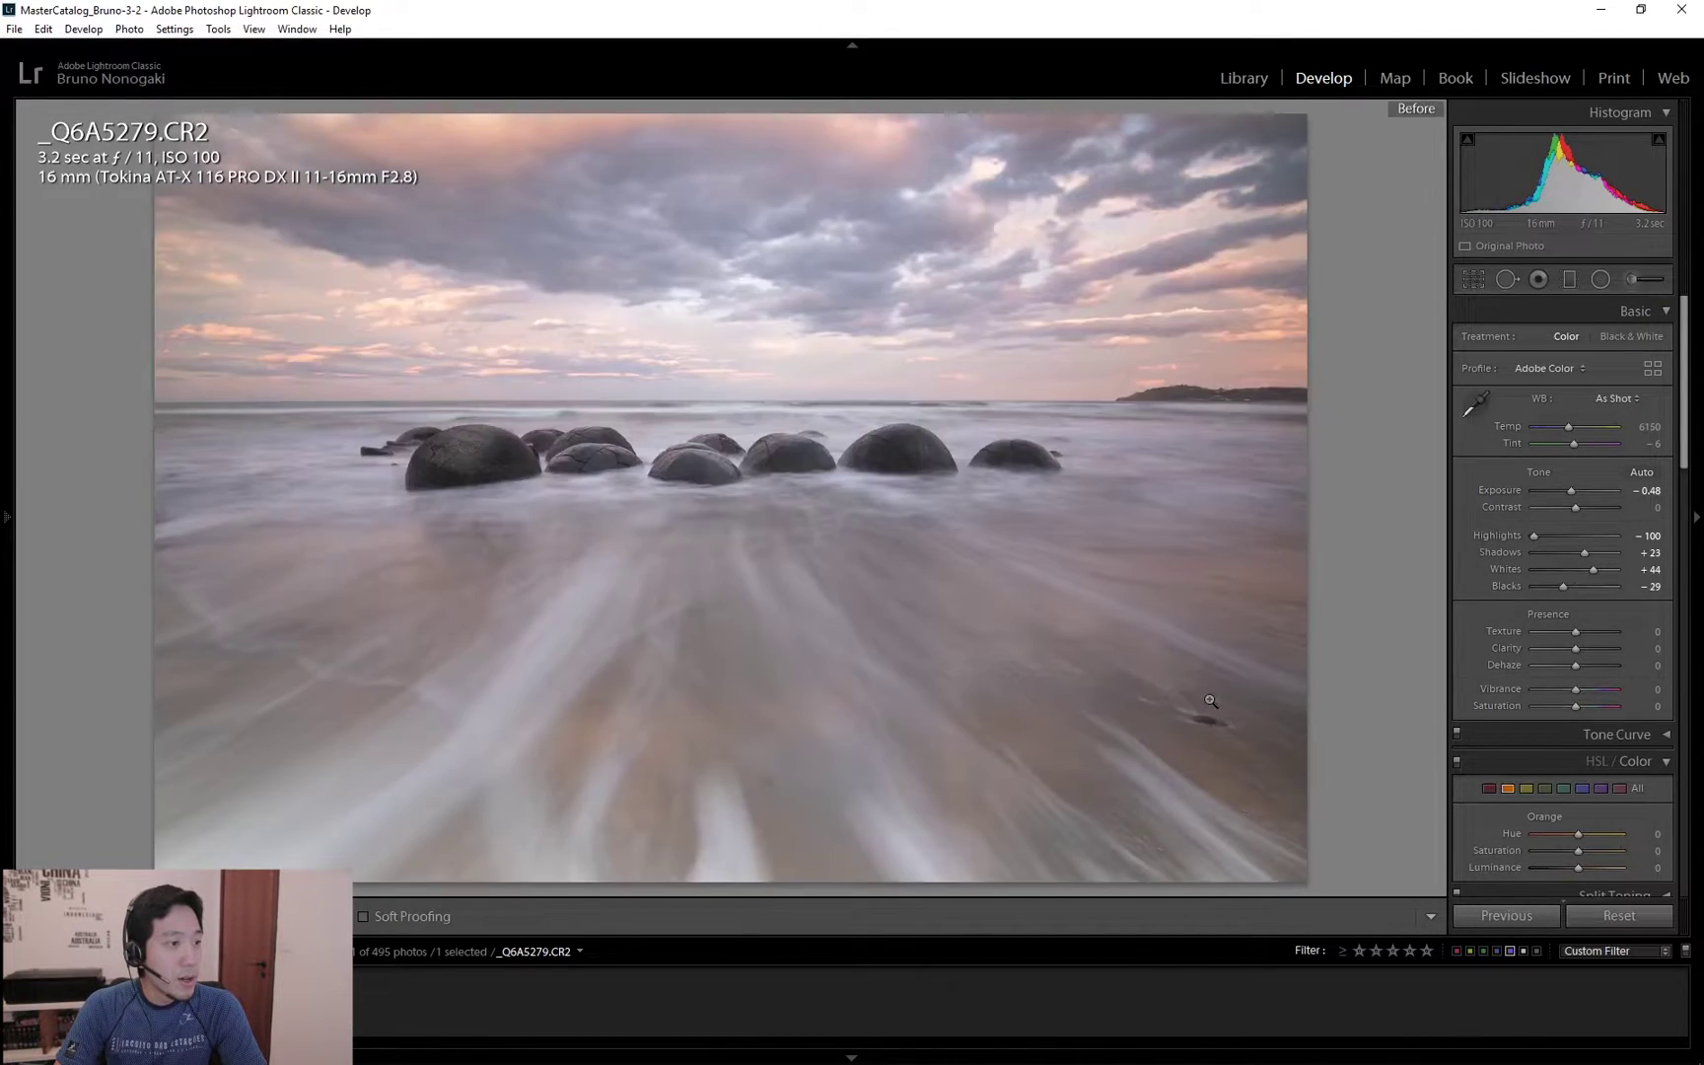
key("backslash")
key("backslash")
key("backslash")
key("backslash")
key("backslash")
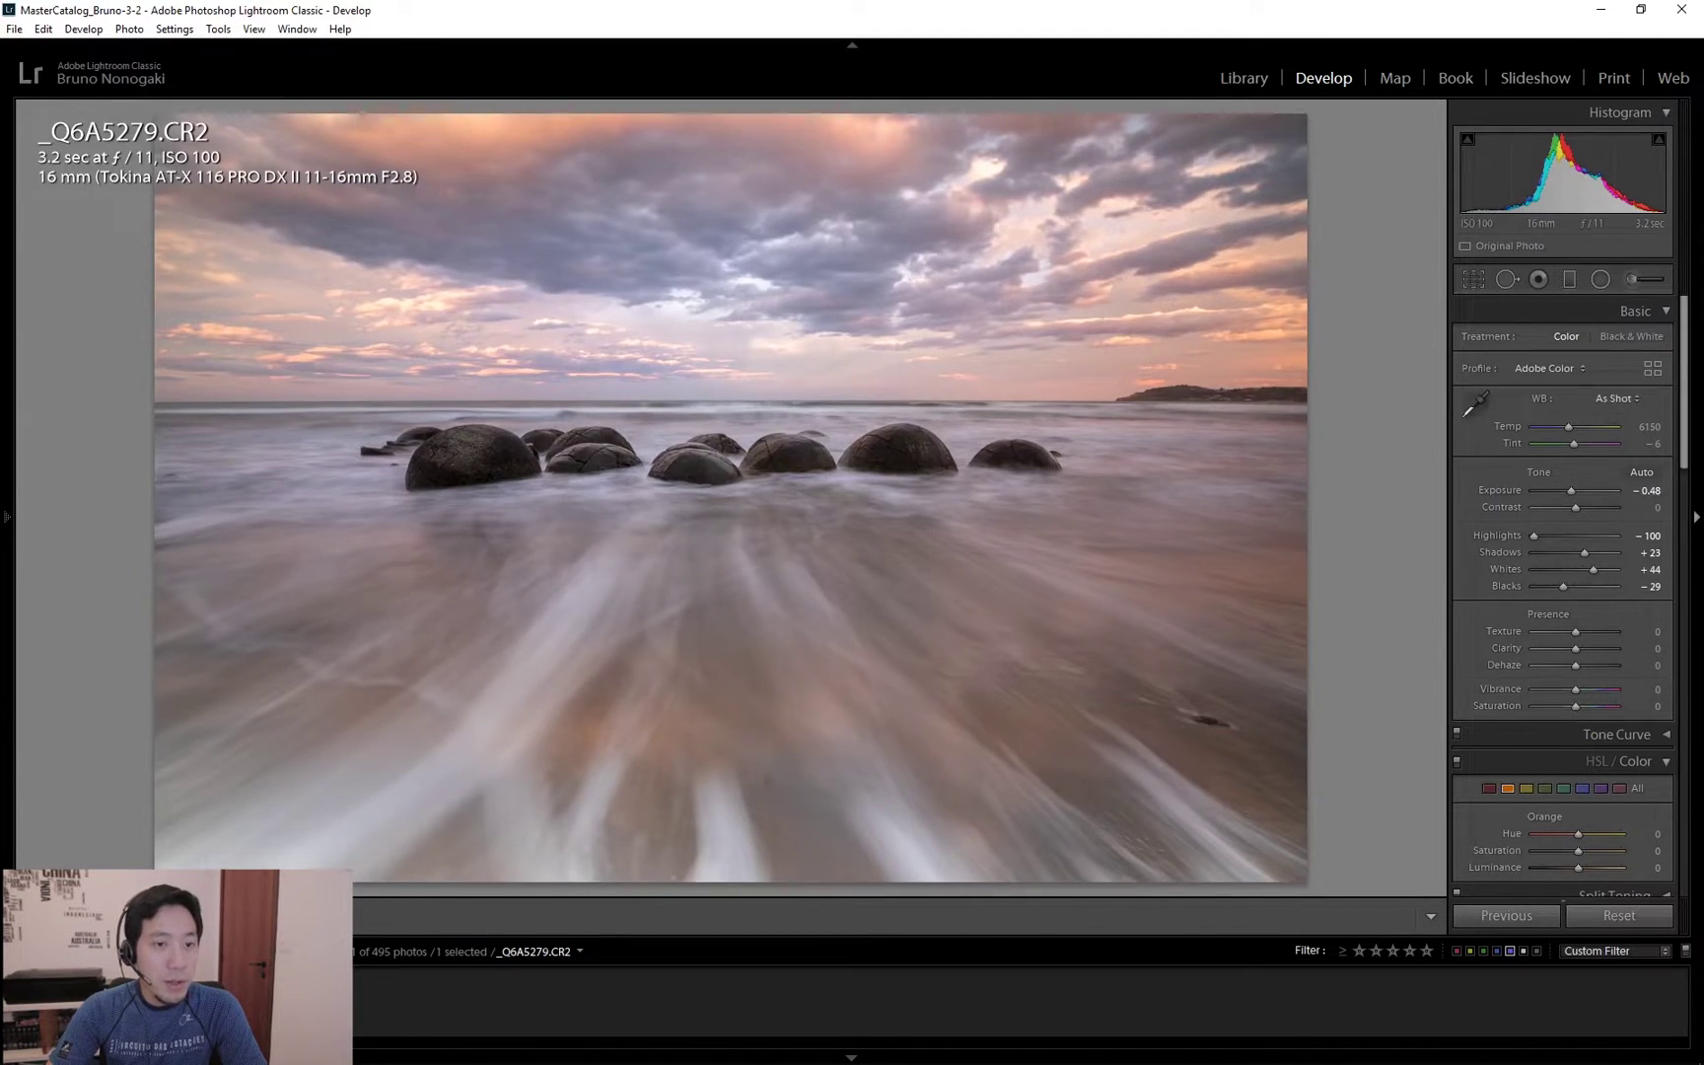
Set the photo's sharpening Amount to 32 and its Masking to 83.
left_click_drag(1684, 430, 1685, 627)
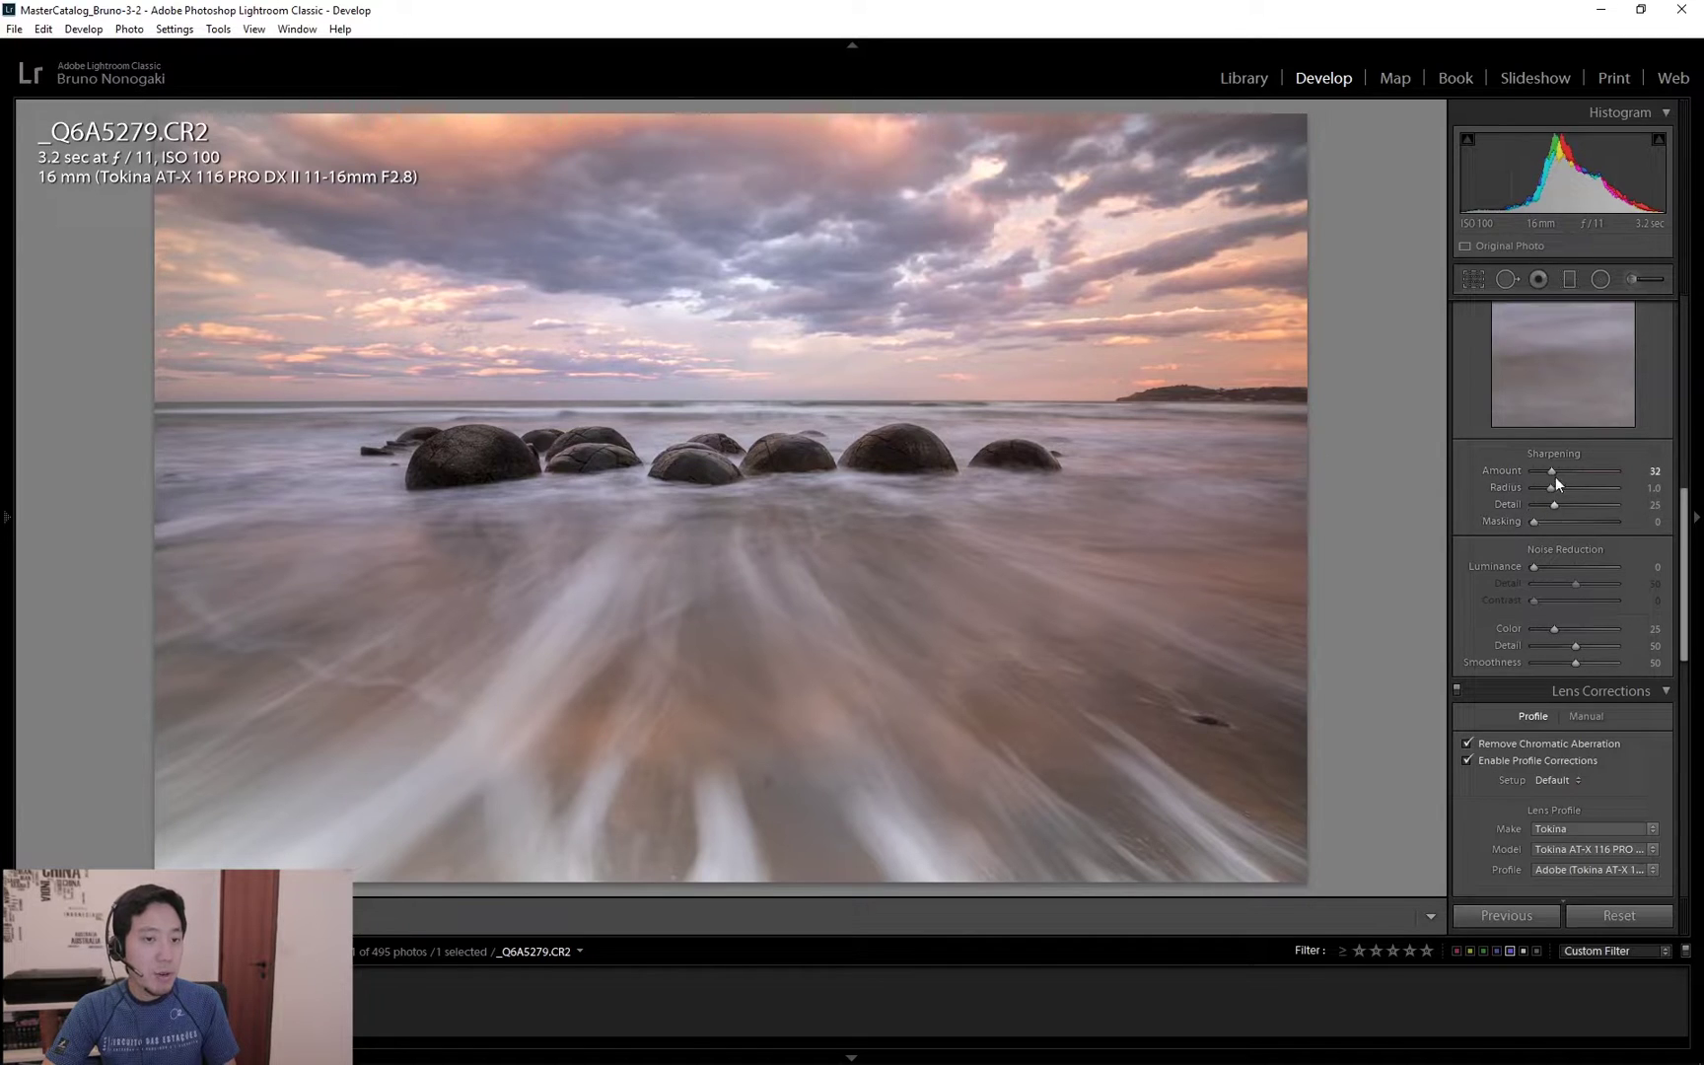
left_click_drag(1538, 523, 1605, 533, "alt")
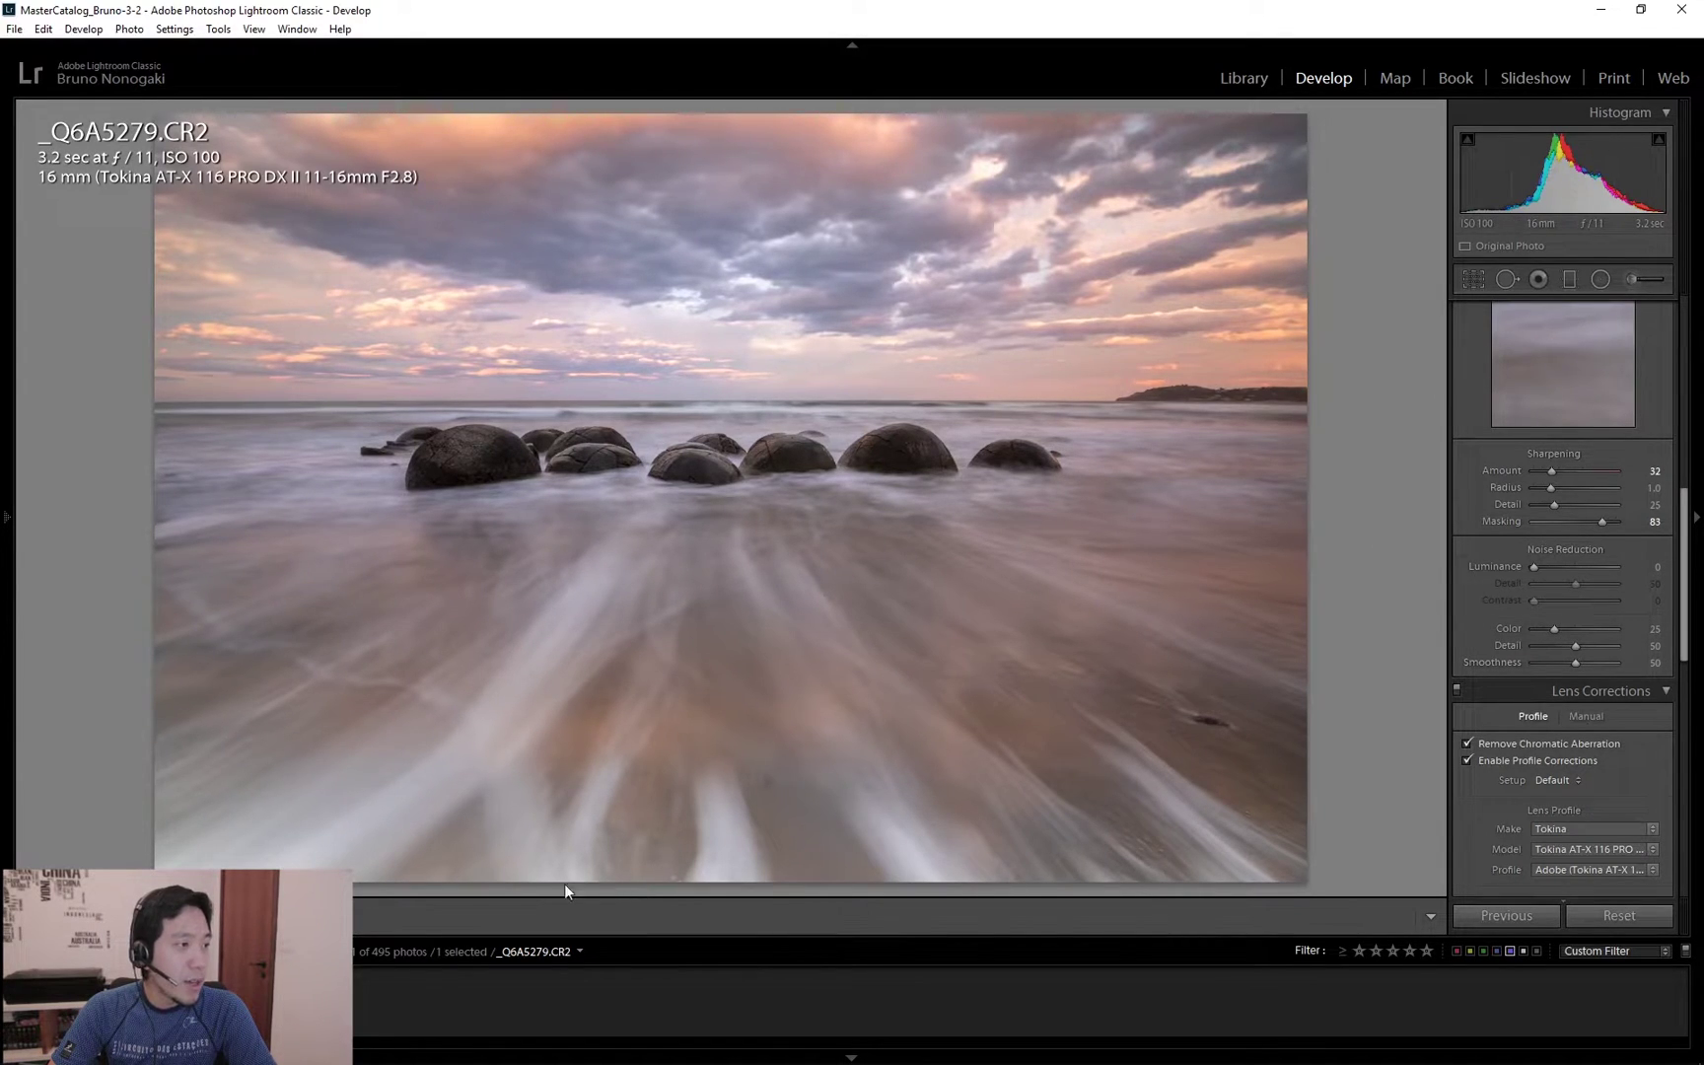
Open the photo in Adobe Photoshop 2020 and launch the Nik Collection filter Color Efex Pro 4 on it.
right_click(57, 878)
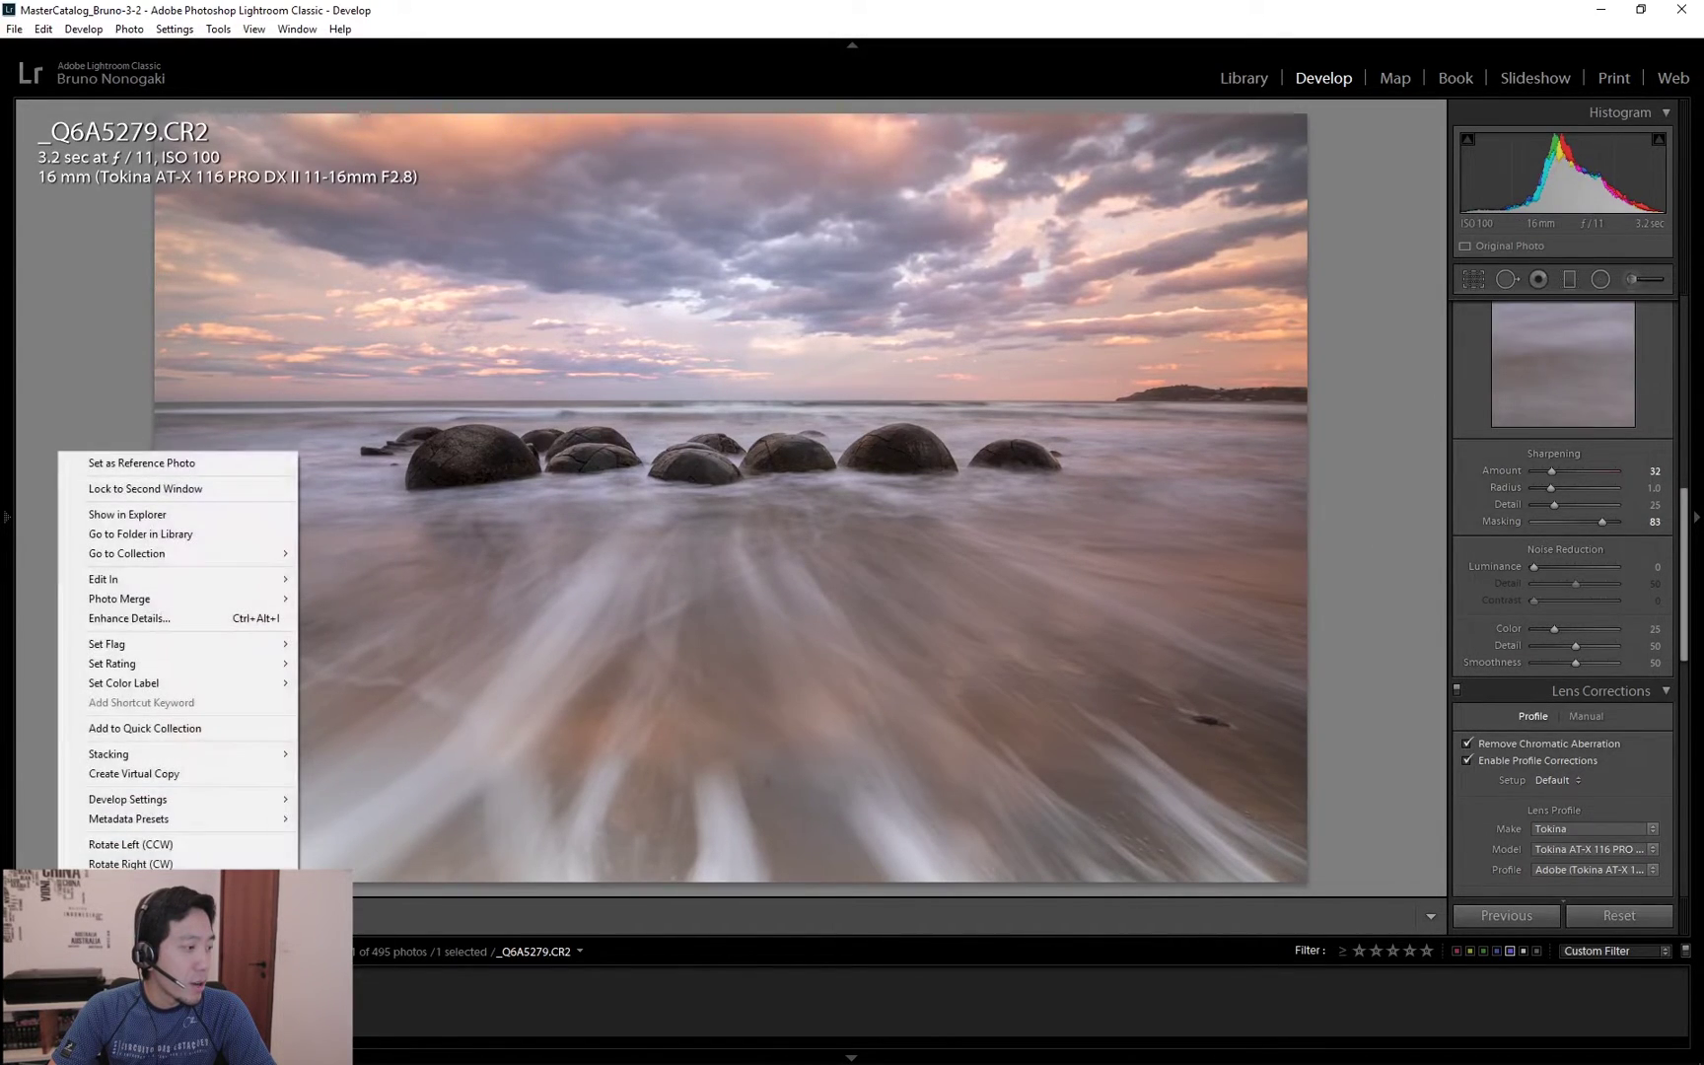
mouse_move(184, 586)
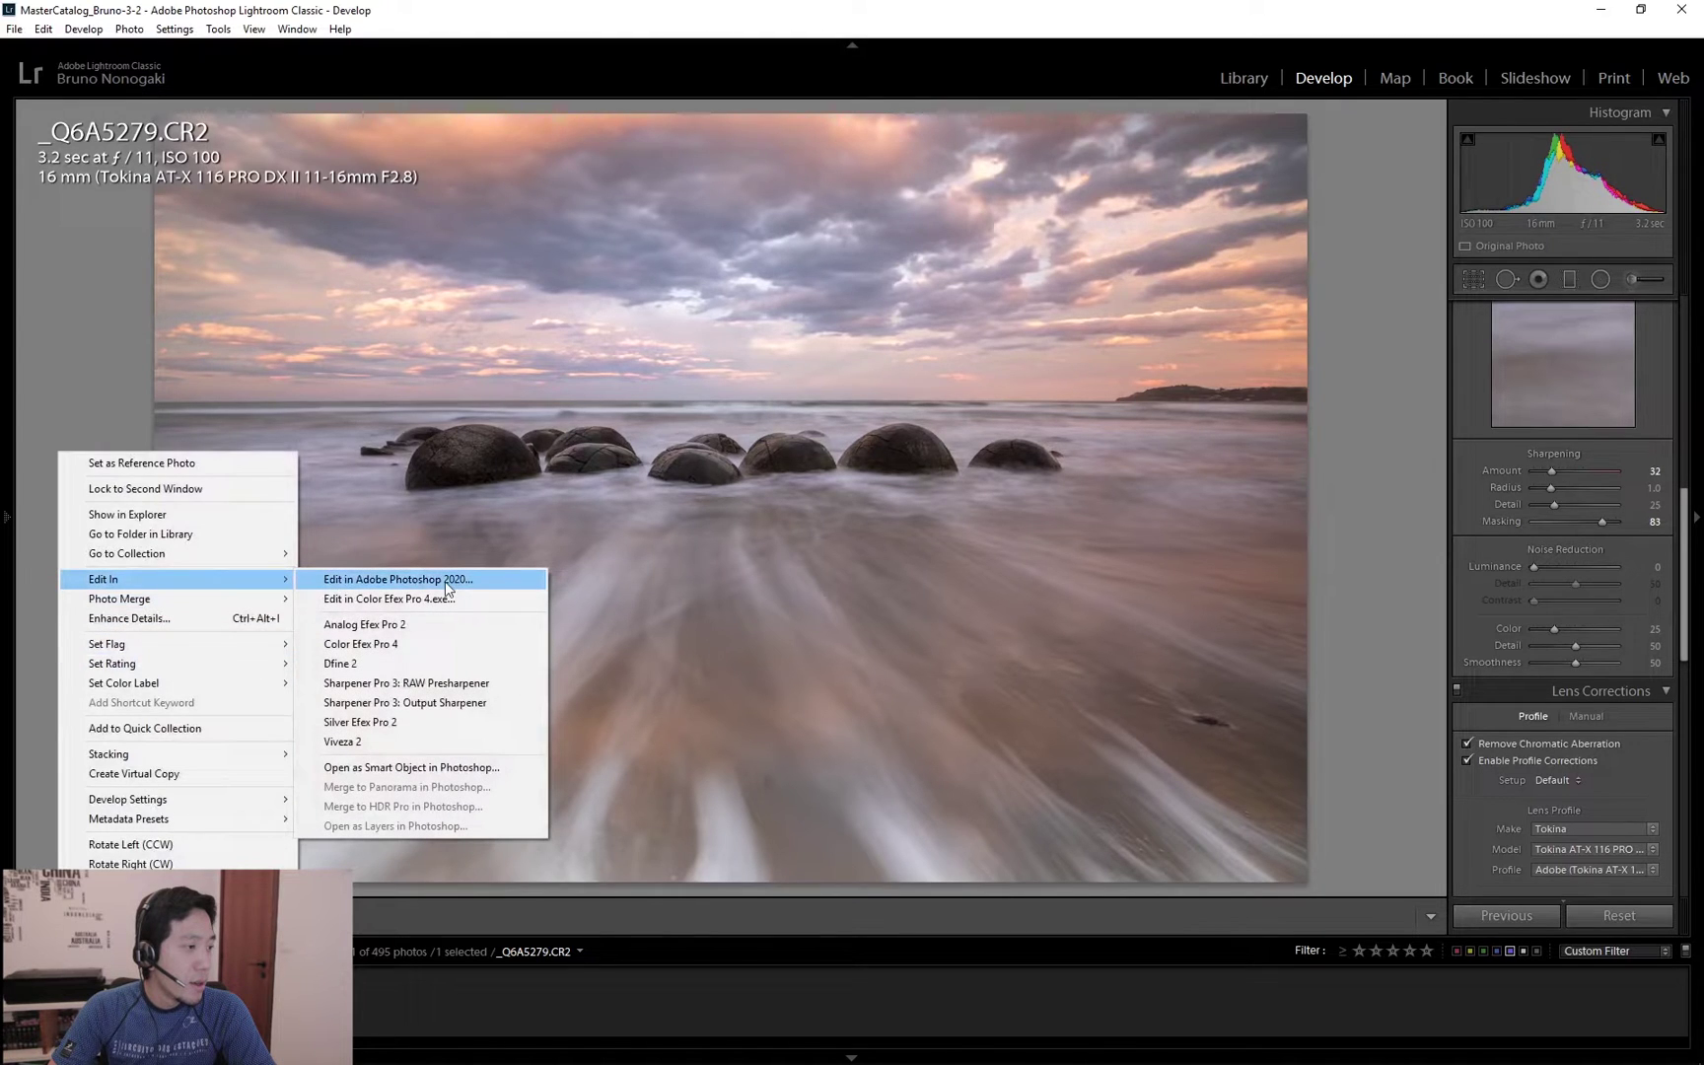
left_click(380, 589)
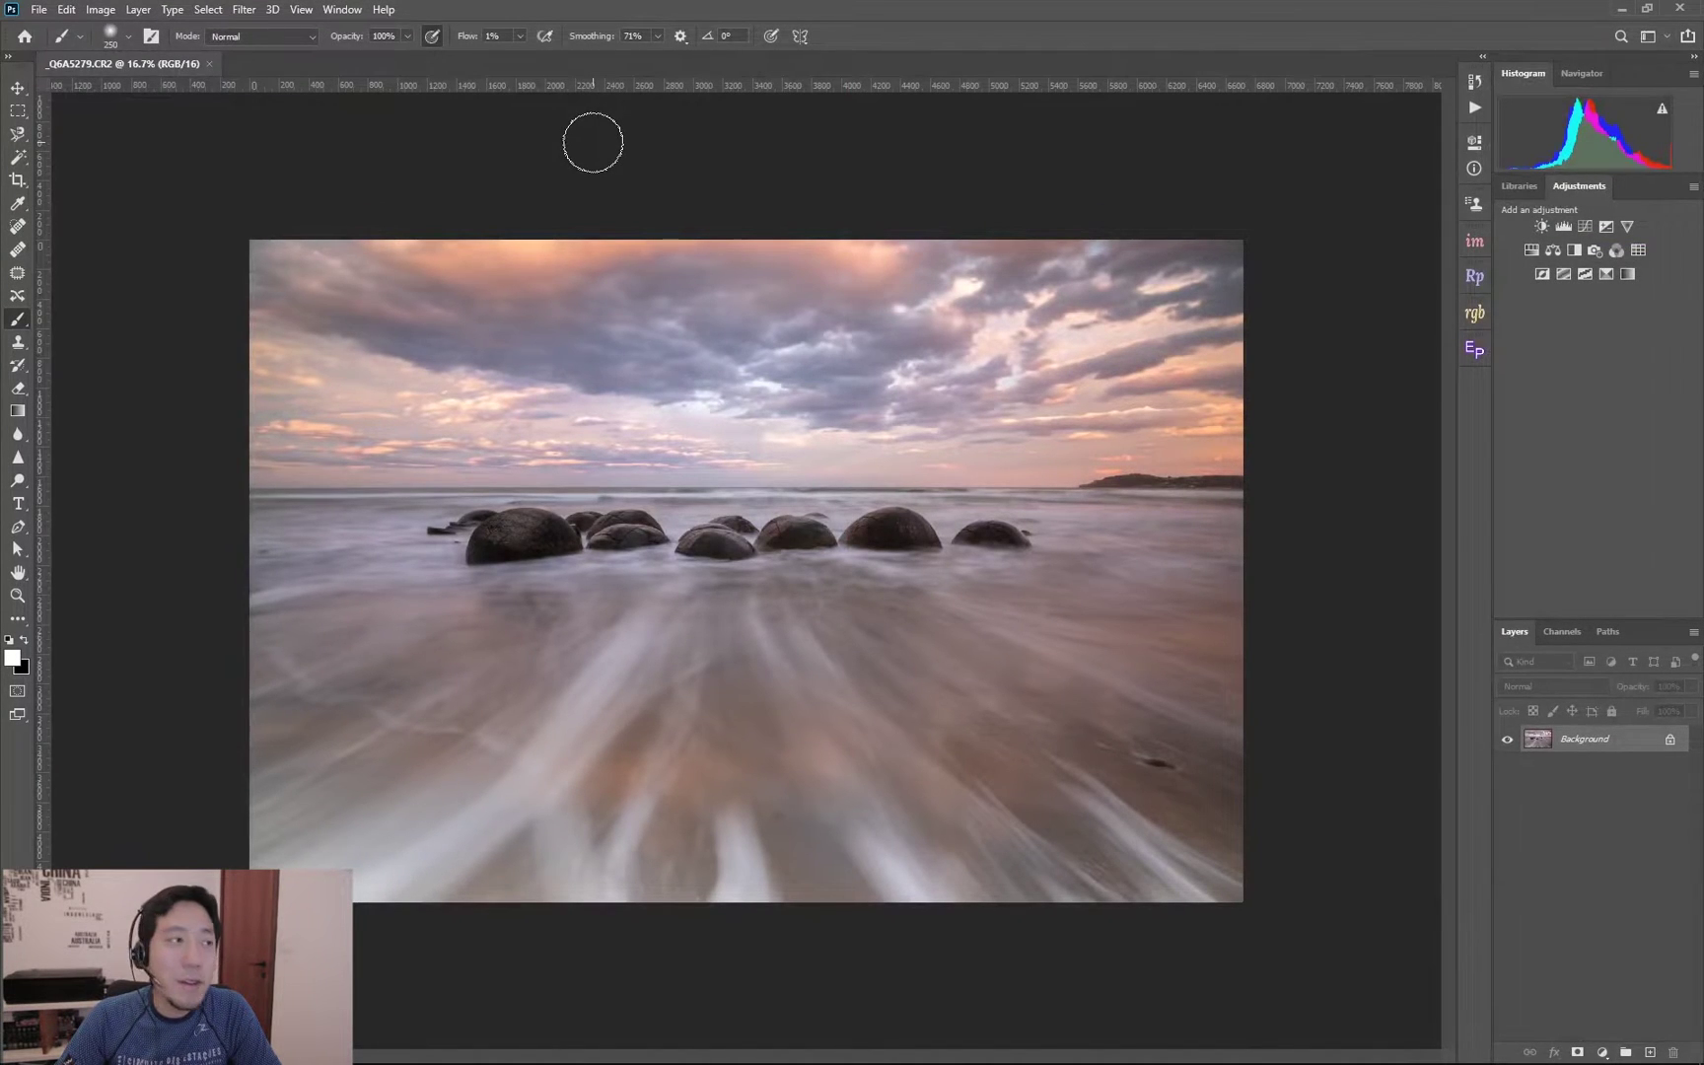
left_click(254, 13)
mouse_move(362, 388)
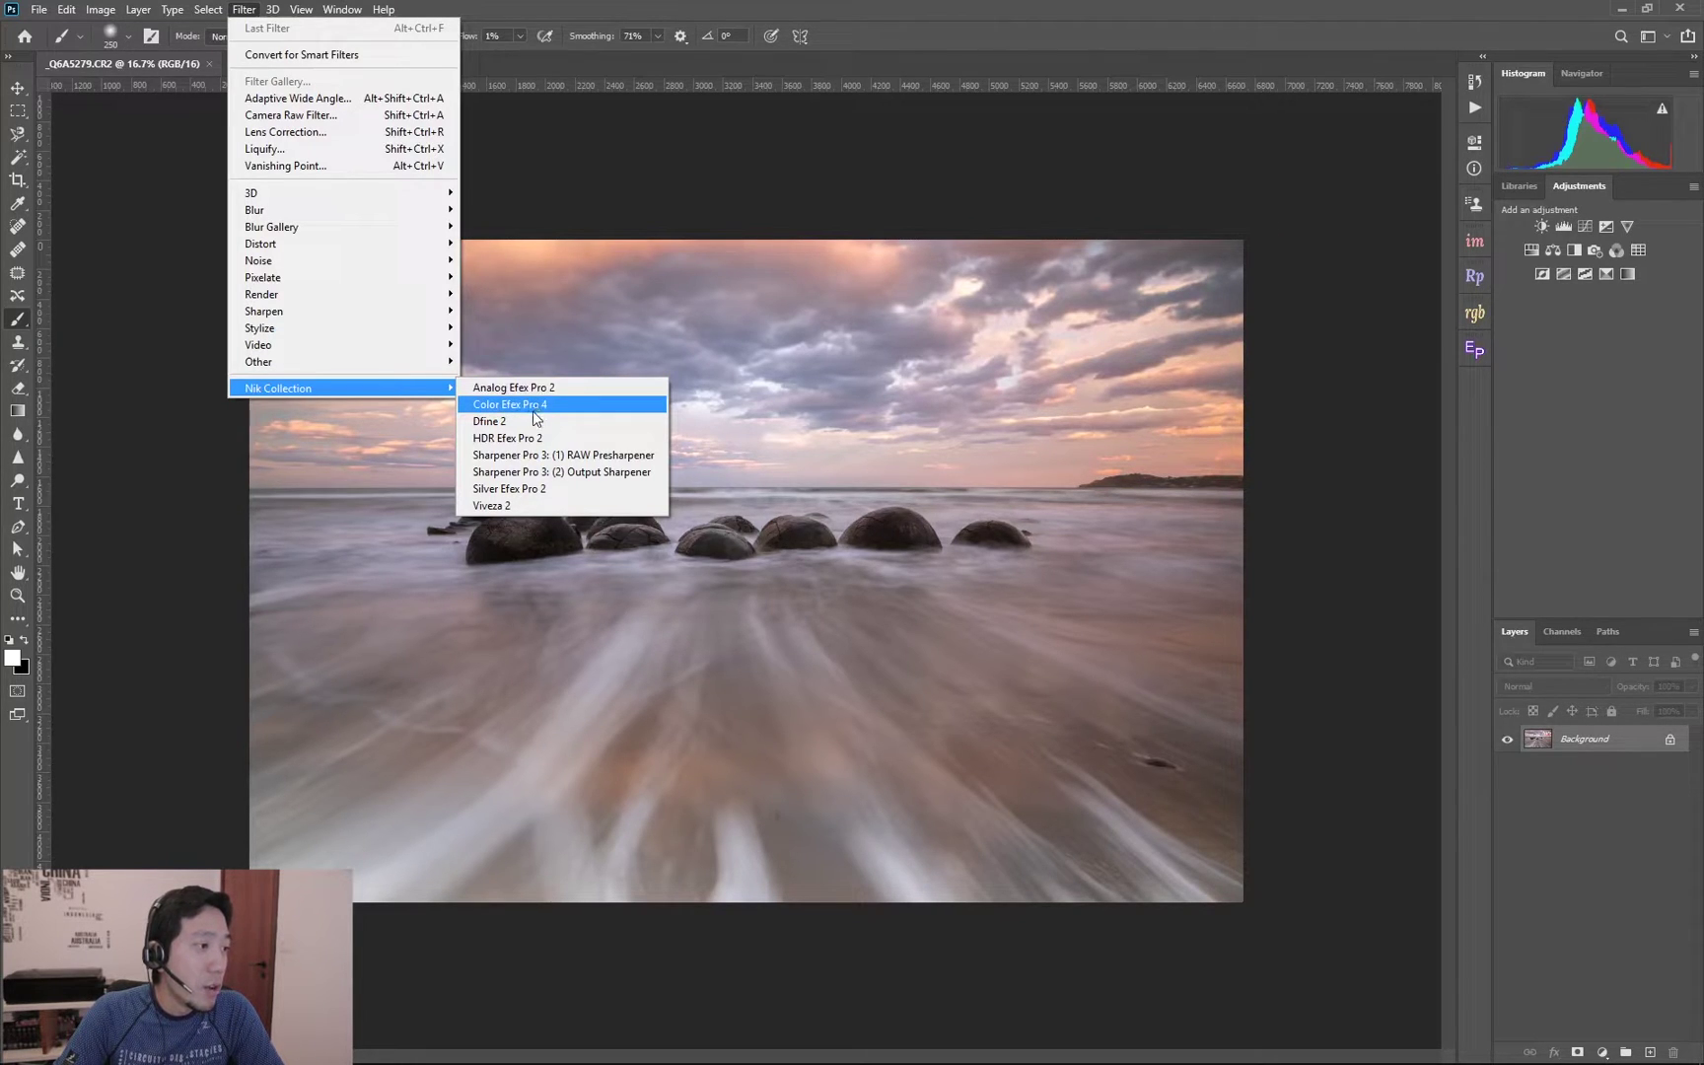
left_click(526, 413)
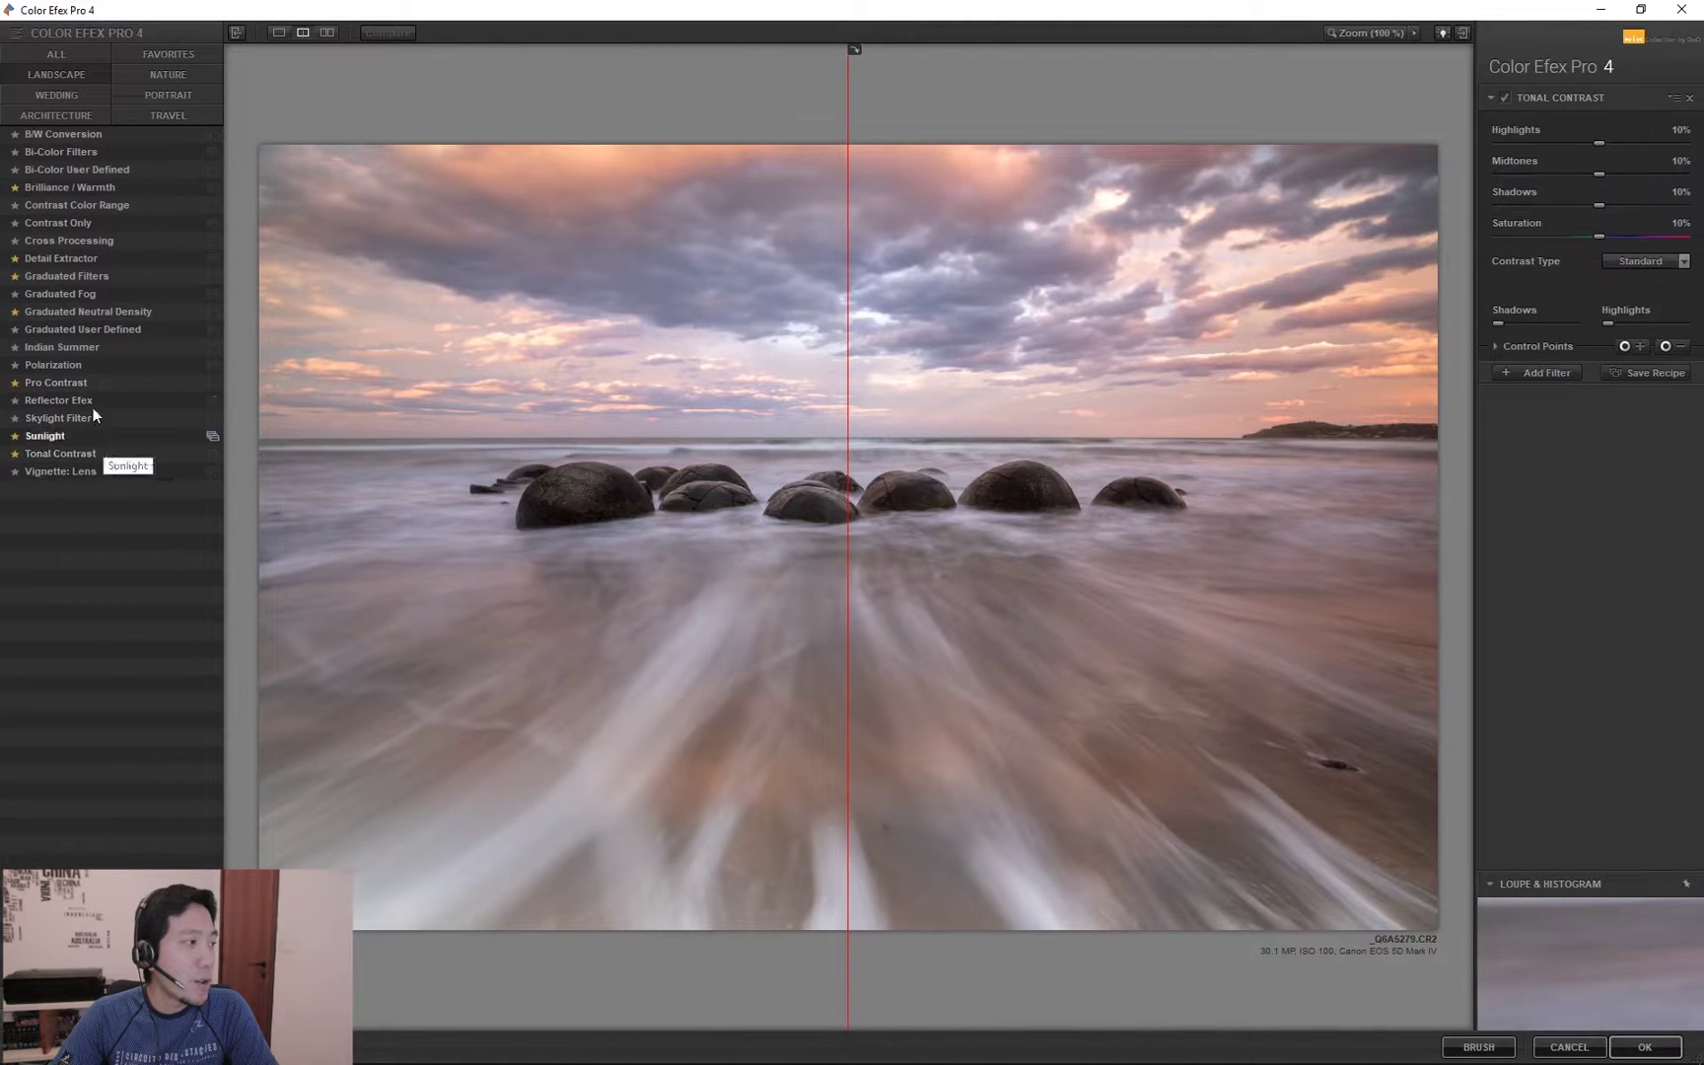
Apply Tonal Contrast with Highlights, Midtones, Shadows and Saturation at 8%, and compare the photo with and without the effect.
left_click(86, 454)
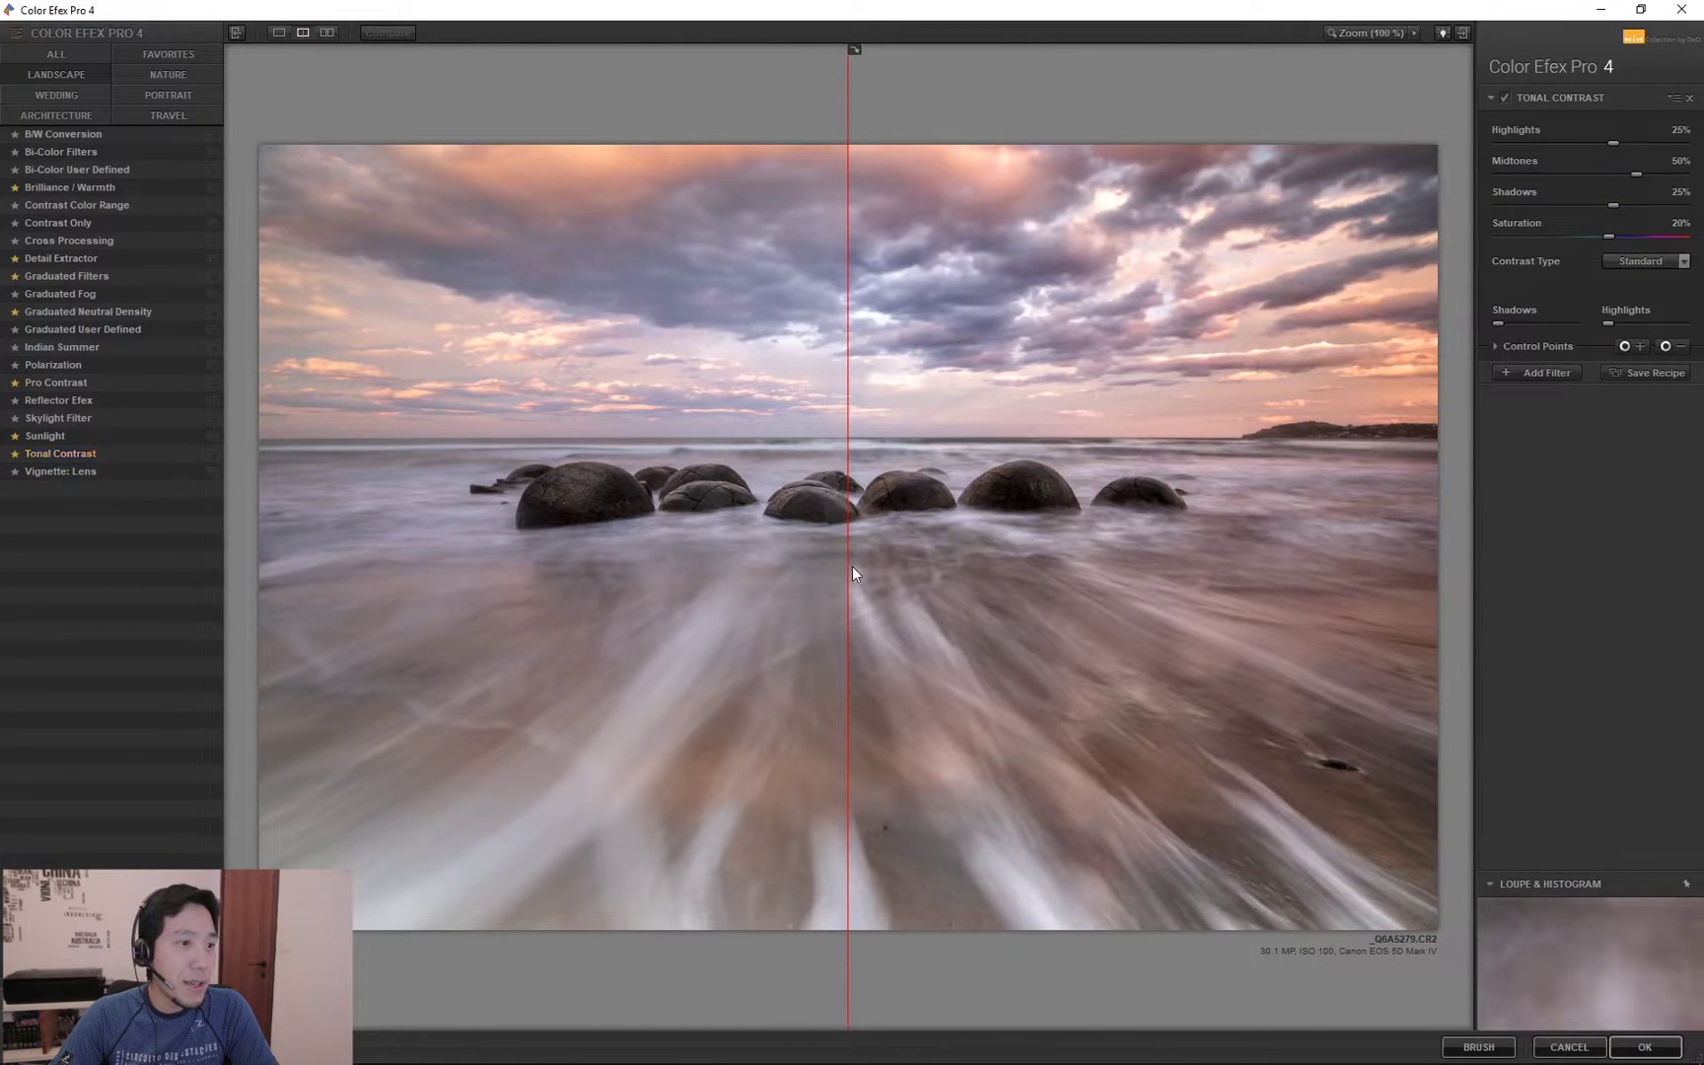
left_click_drag(847, 611, 5, 681)
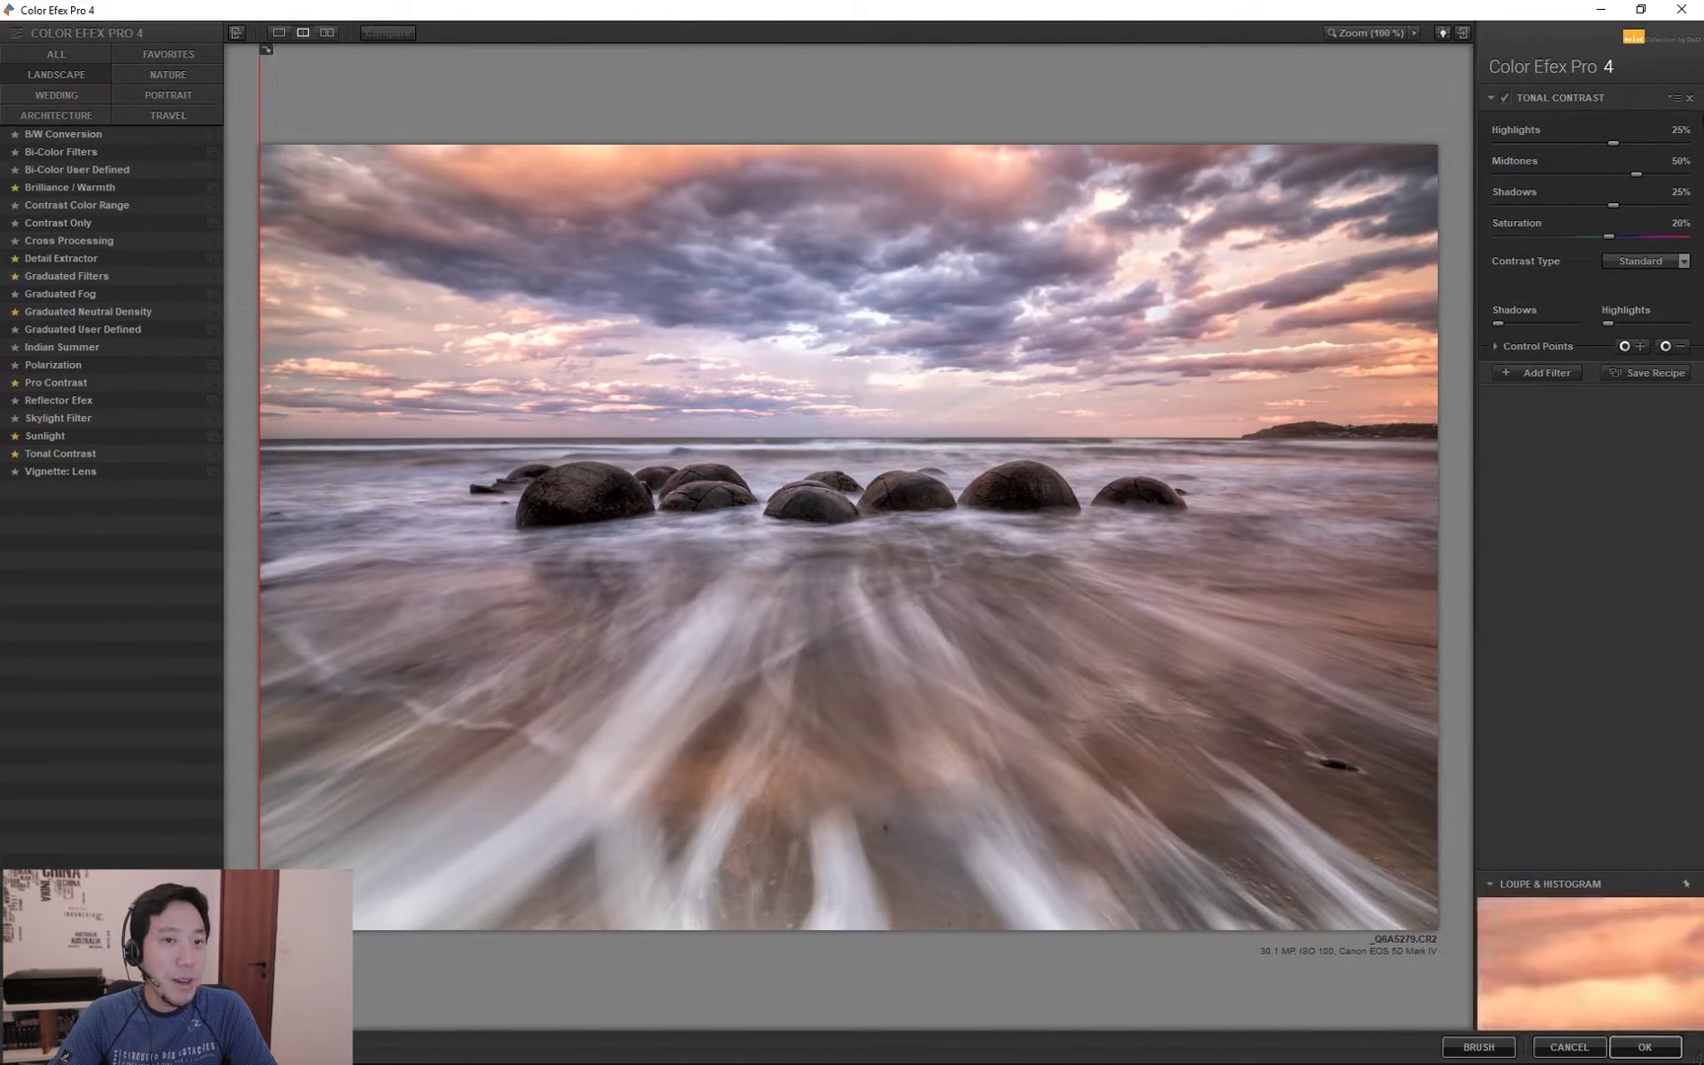
type("8")
key("Return")
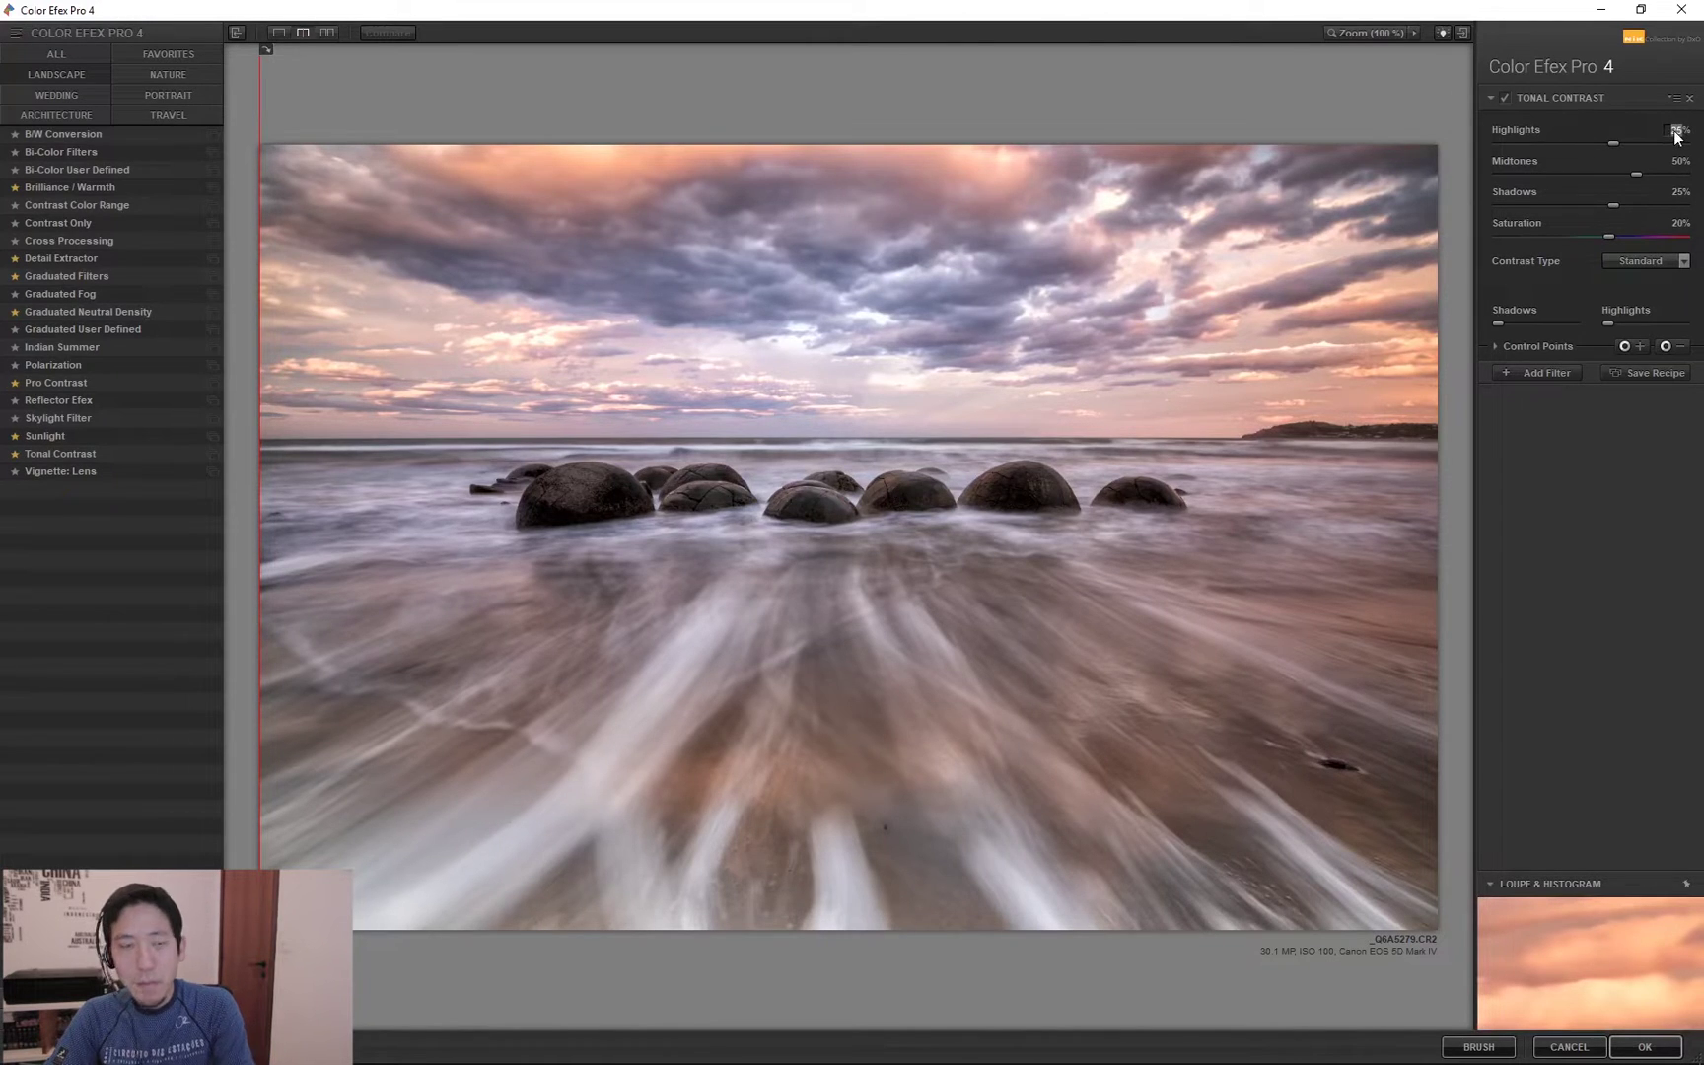
type("8")
key("Return")
left_click(1680, 193)
type("8")
key("Return")
left_click(1680, 225)
type("8")
key("Return")
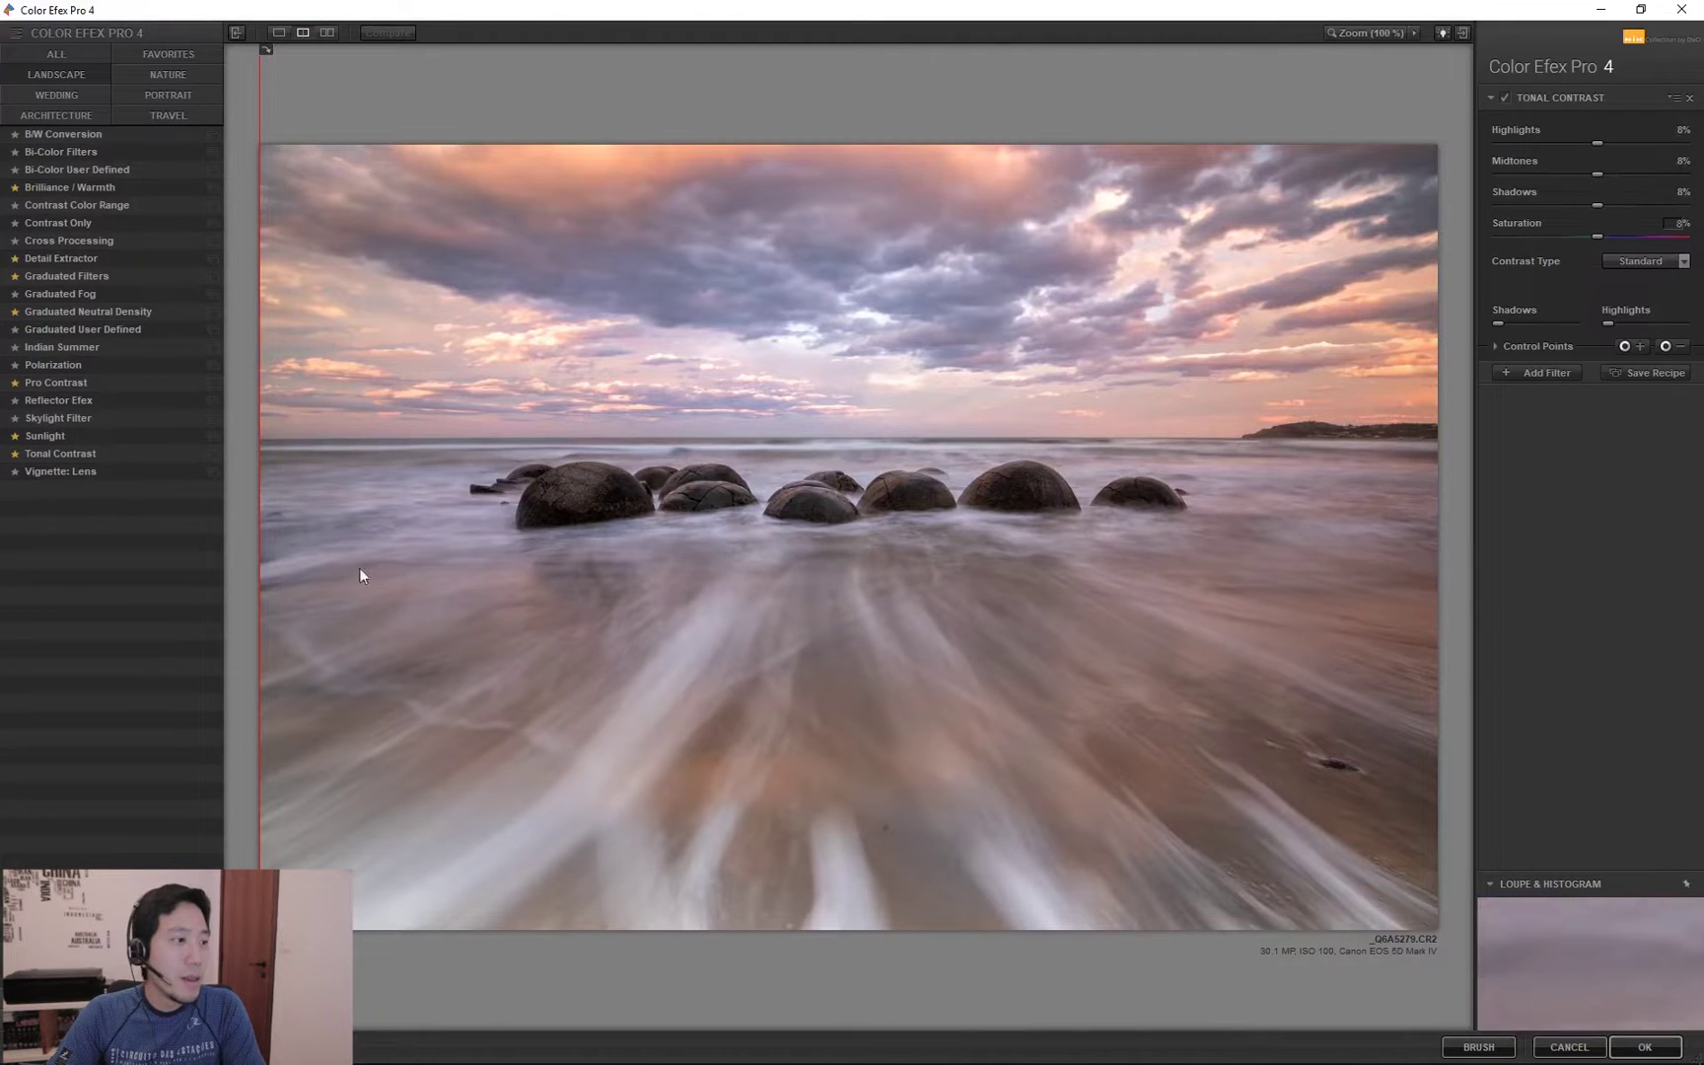
left_click_drag(260, 616, 937, 654)
left_click_drag(1359, 653, 336, 654)
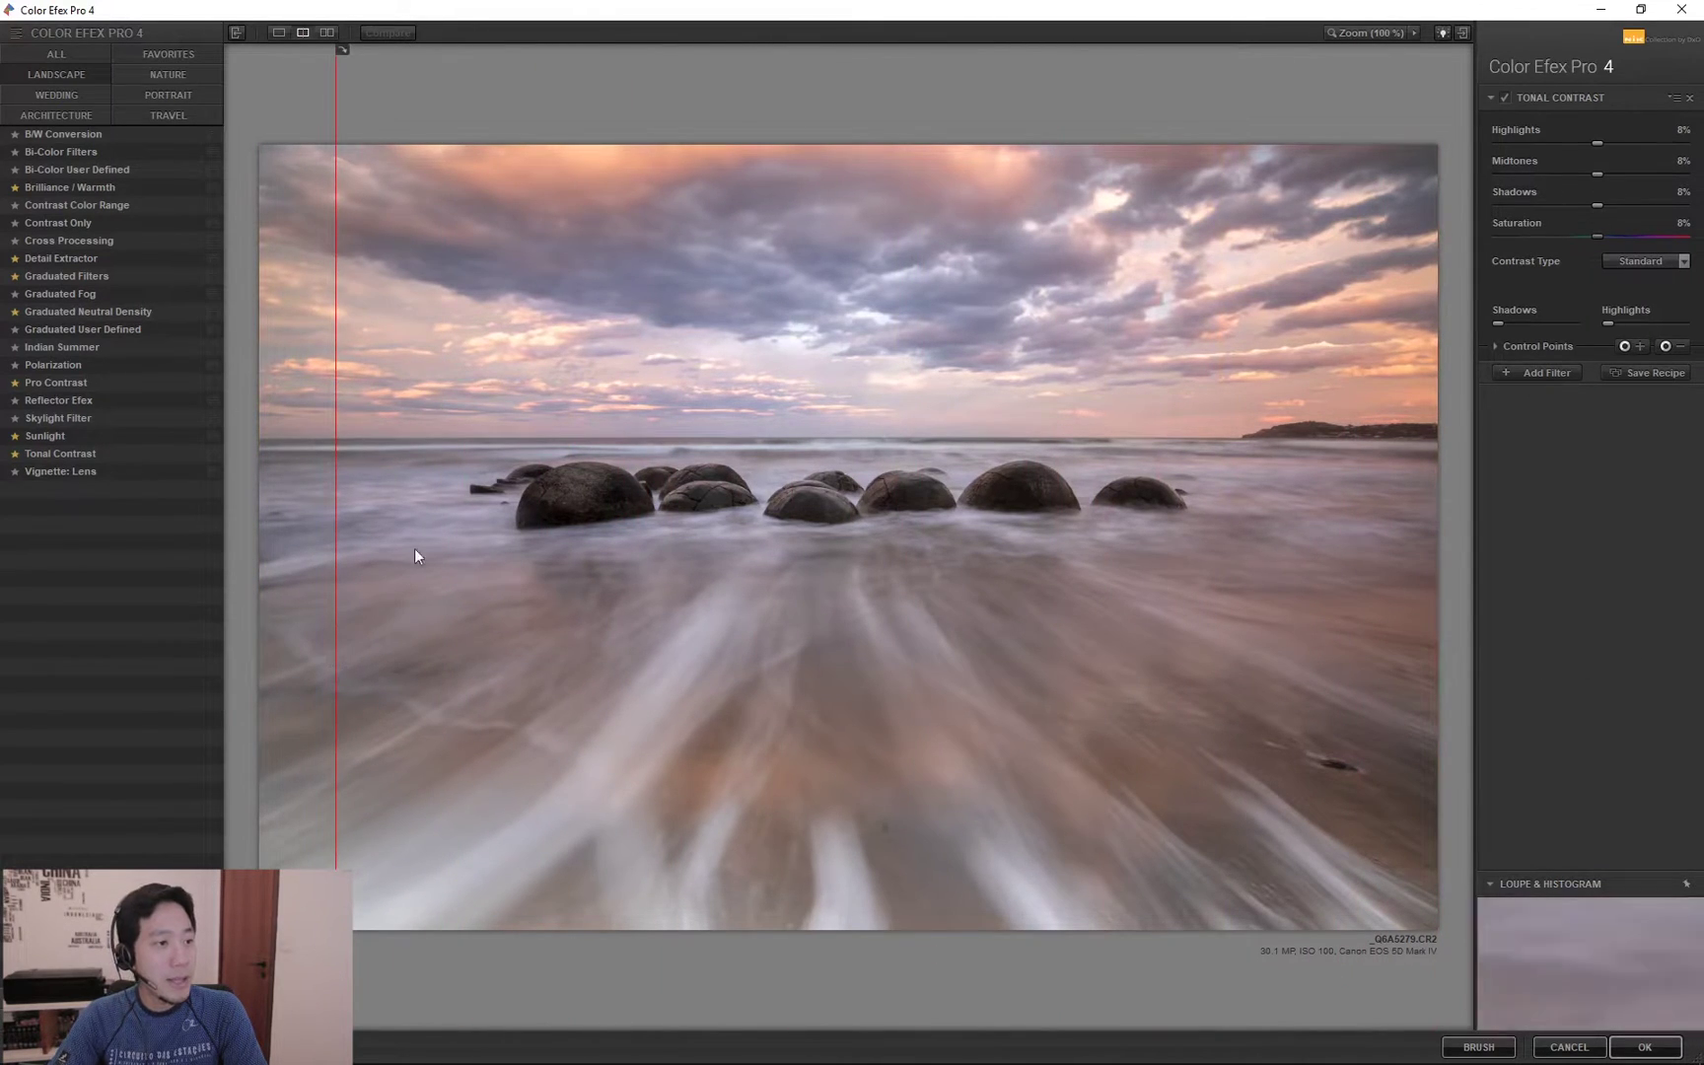
Add a Pro Contrast filter with Dynamic Contrast at 6%.
left_click(1535, 379)
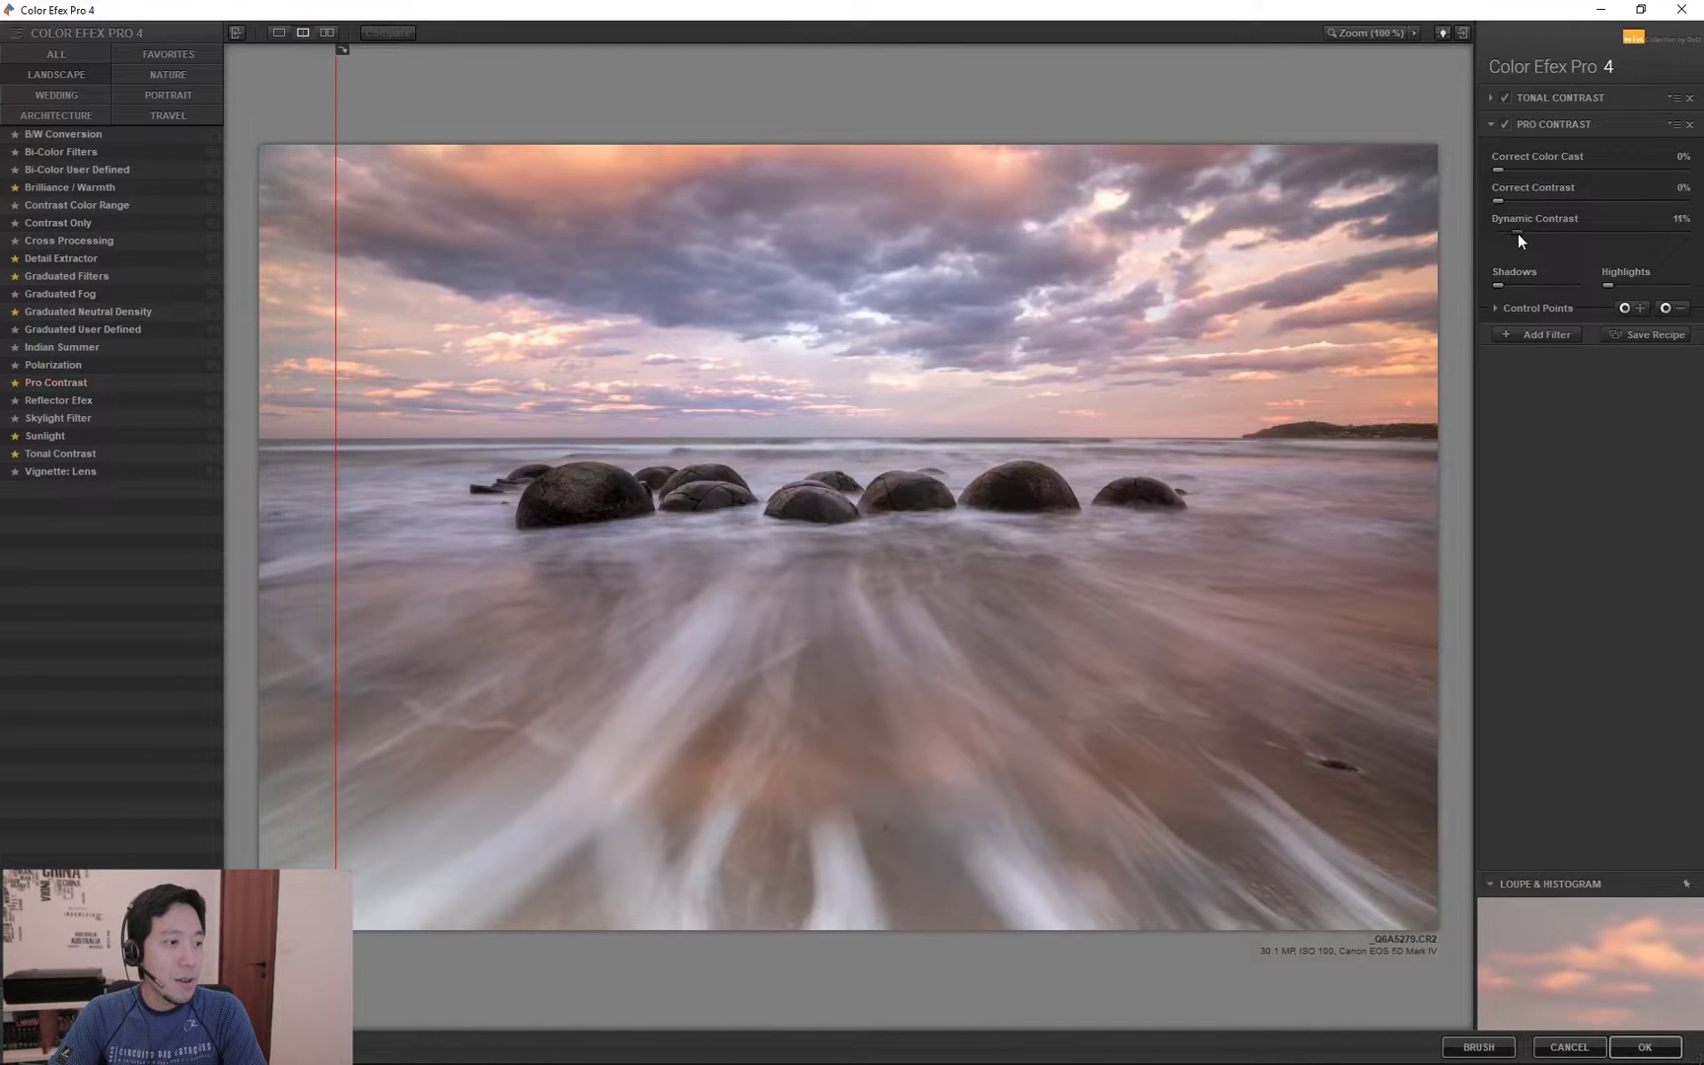
left_click_drag(1651, 248, 1702, 255)
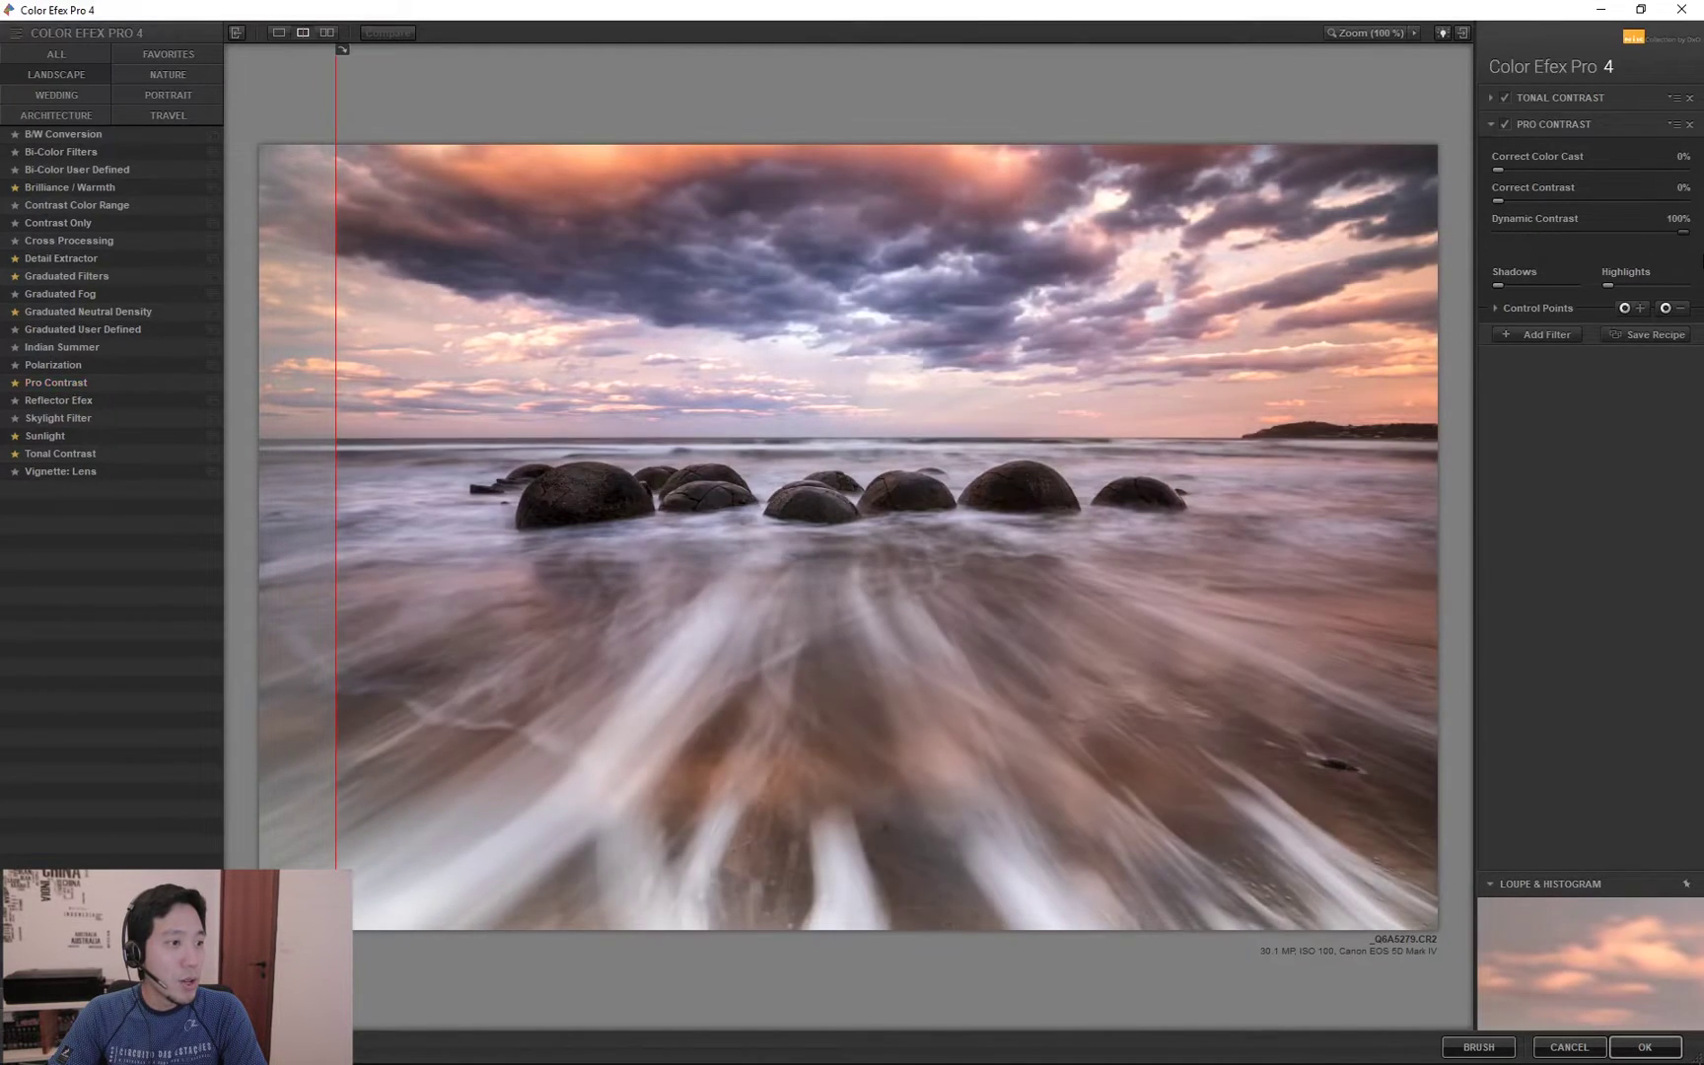
left_click_drag(1616, 233, 1513, 241)
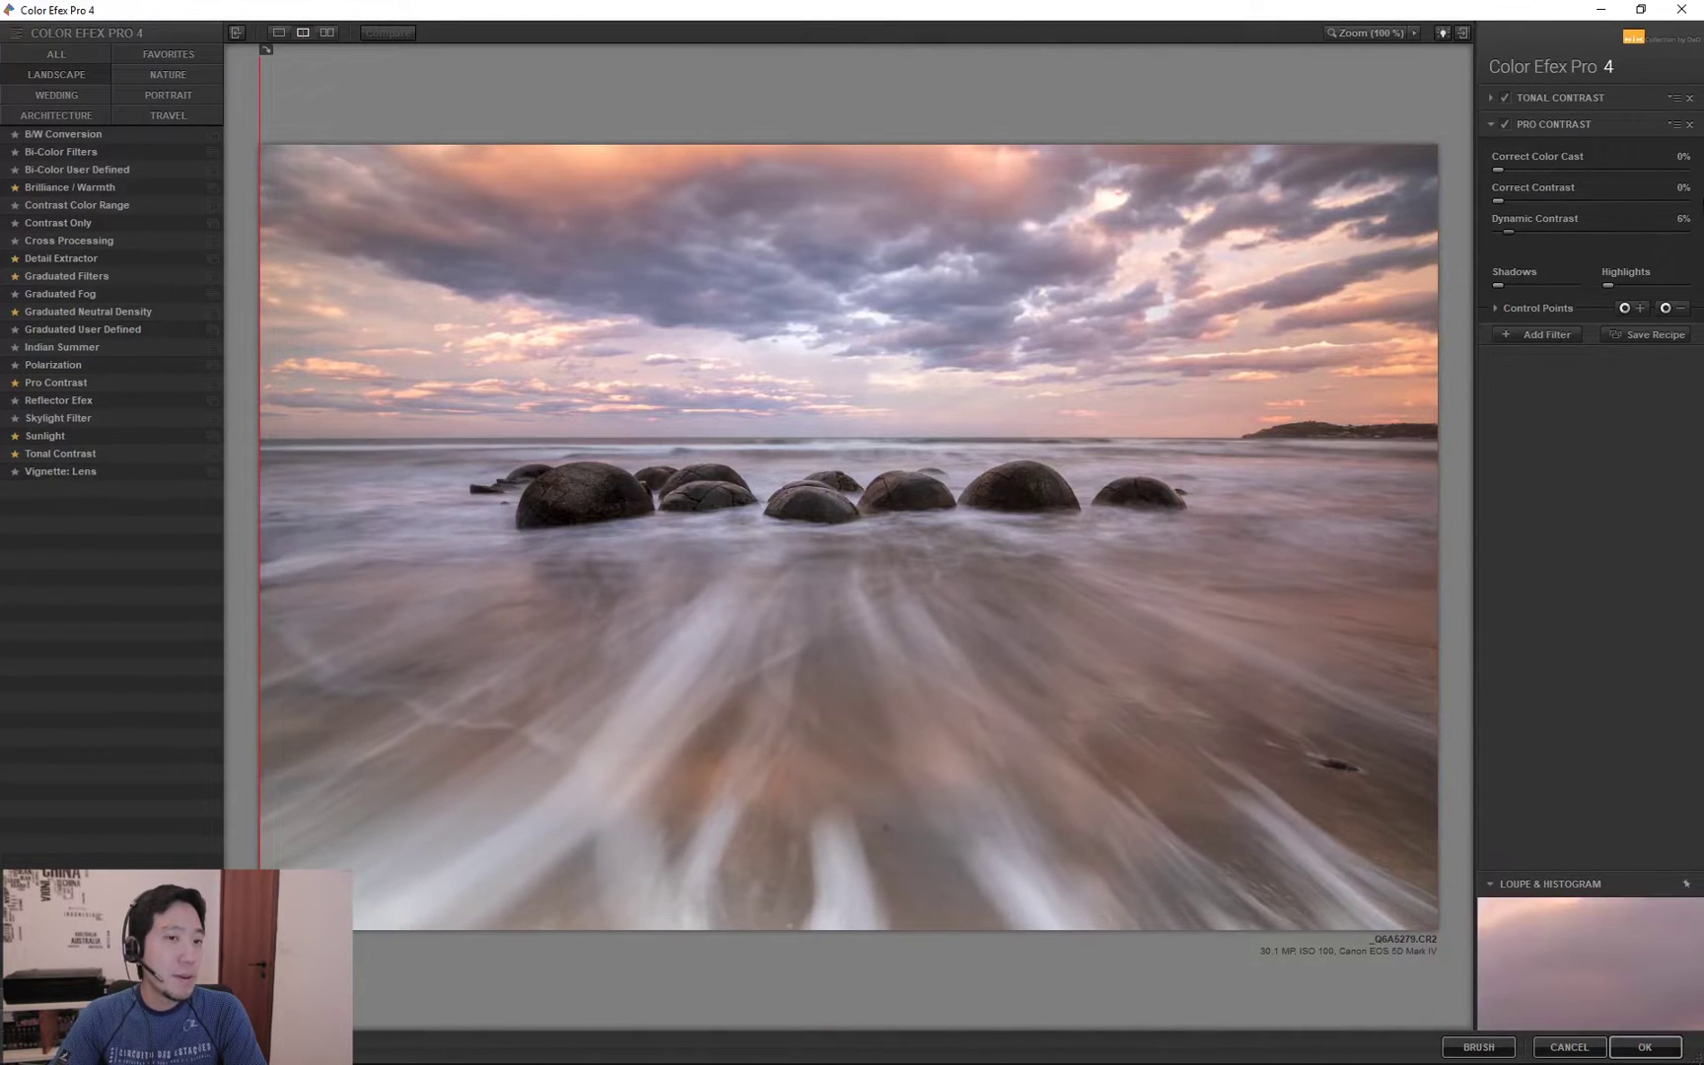
Add a Detail Extractor filter and apply the Color Efex Pro 4 effects to the photo.
left_click(1572, 336)
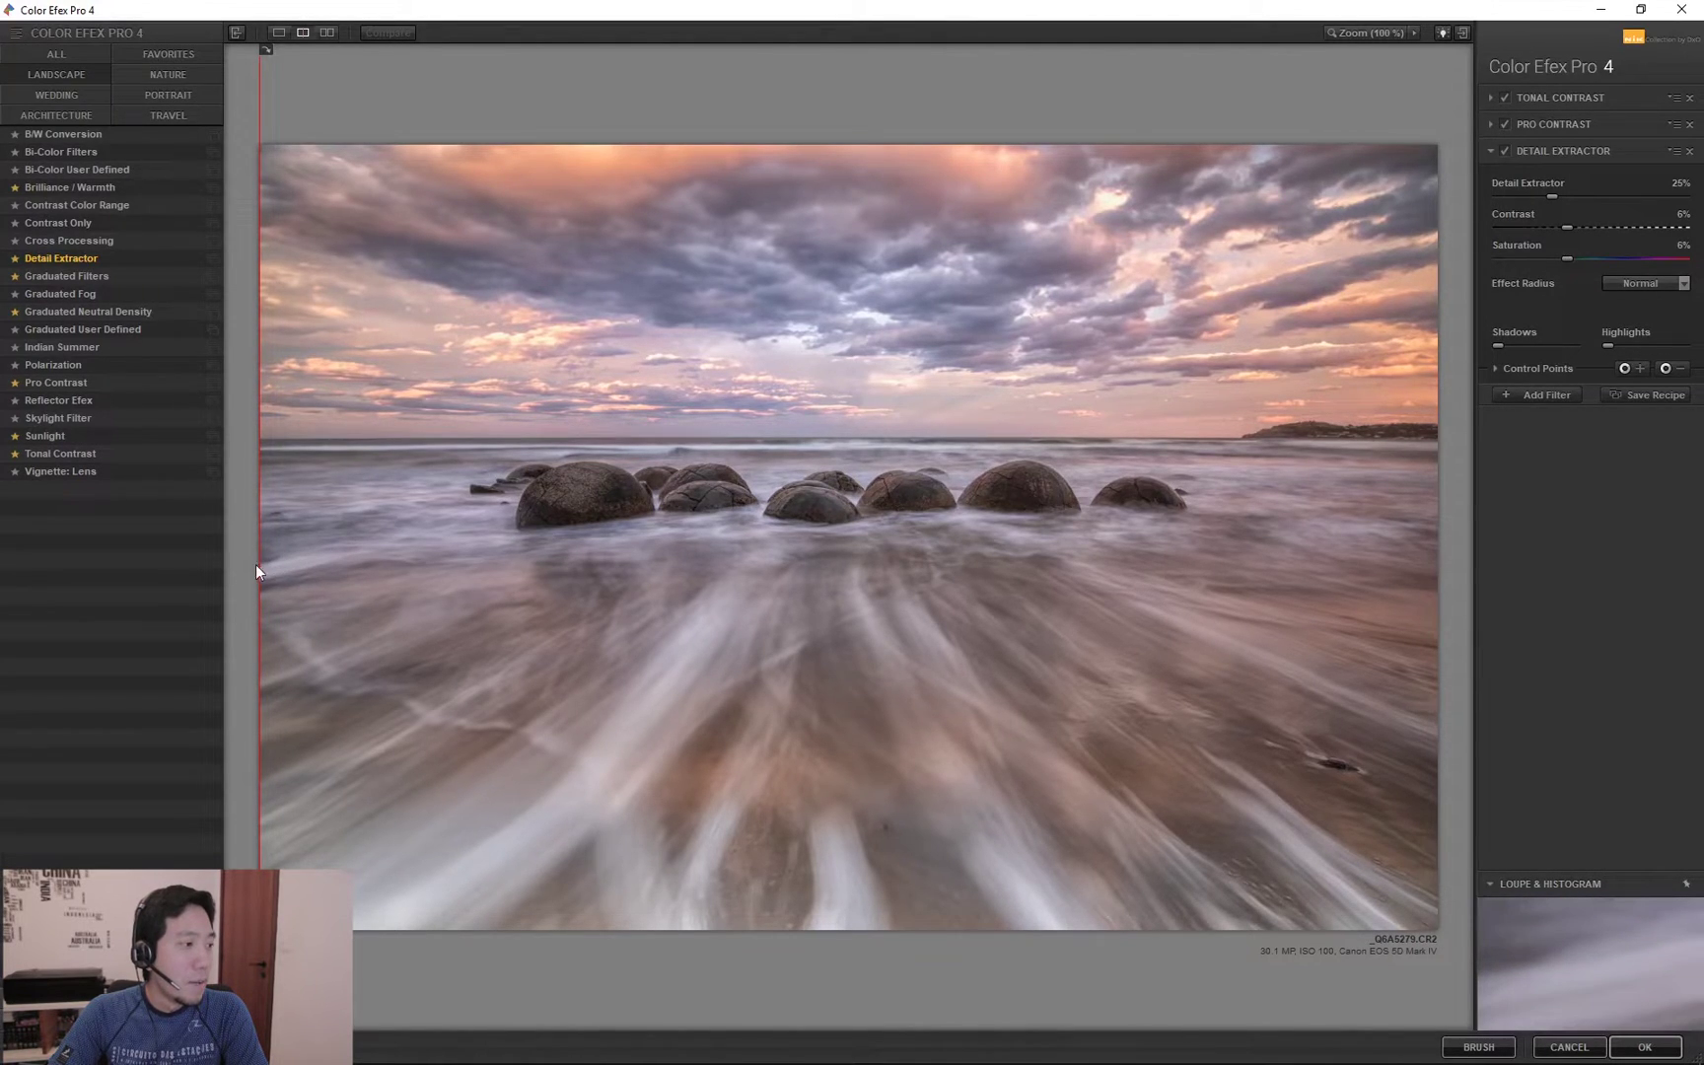
left_click_drag(258, 565, 118, 463)
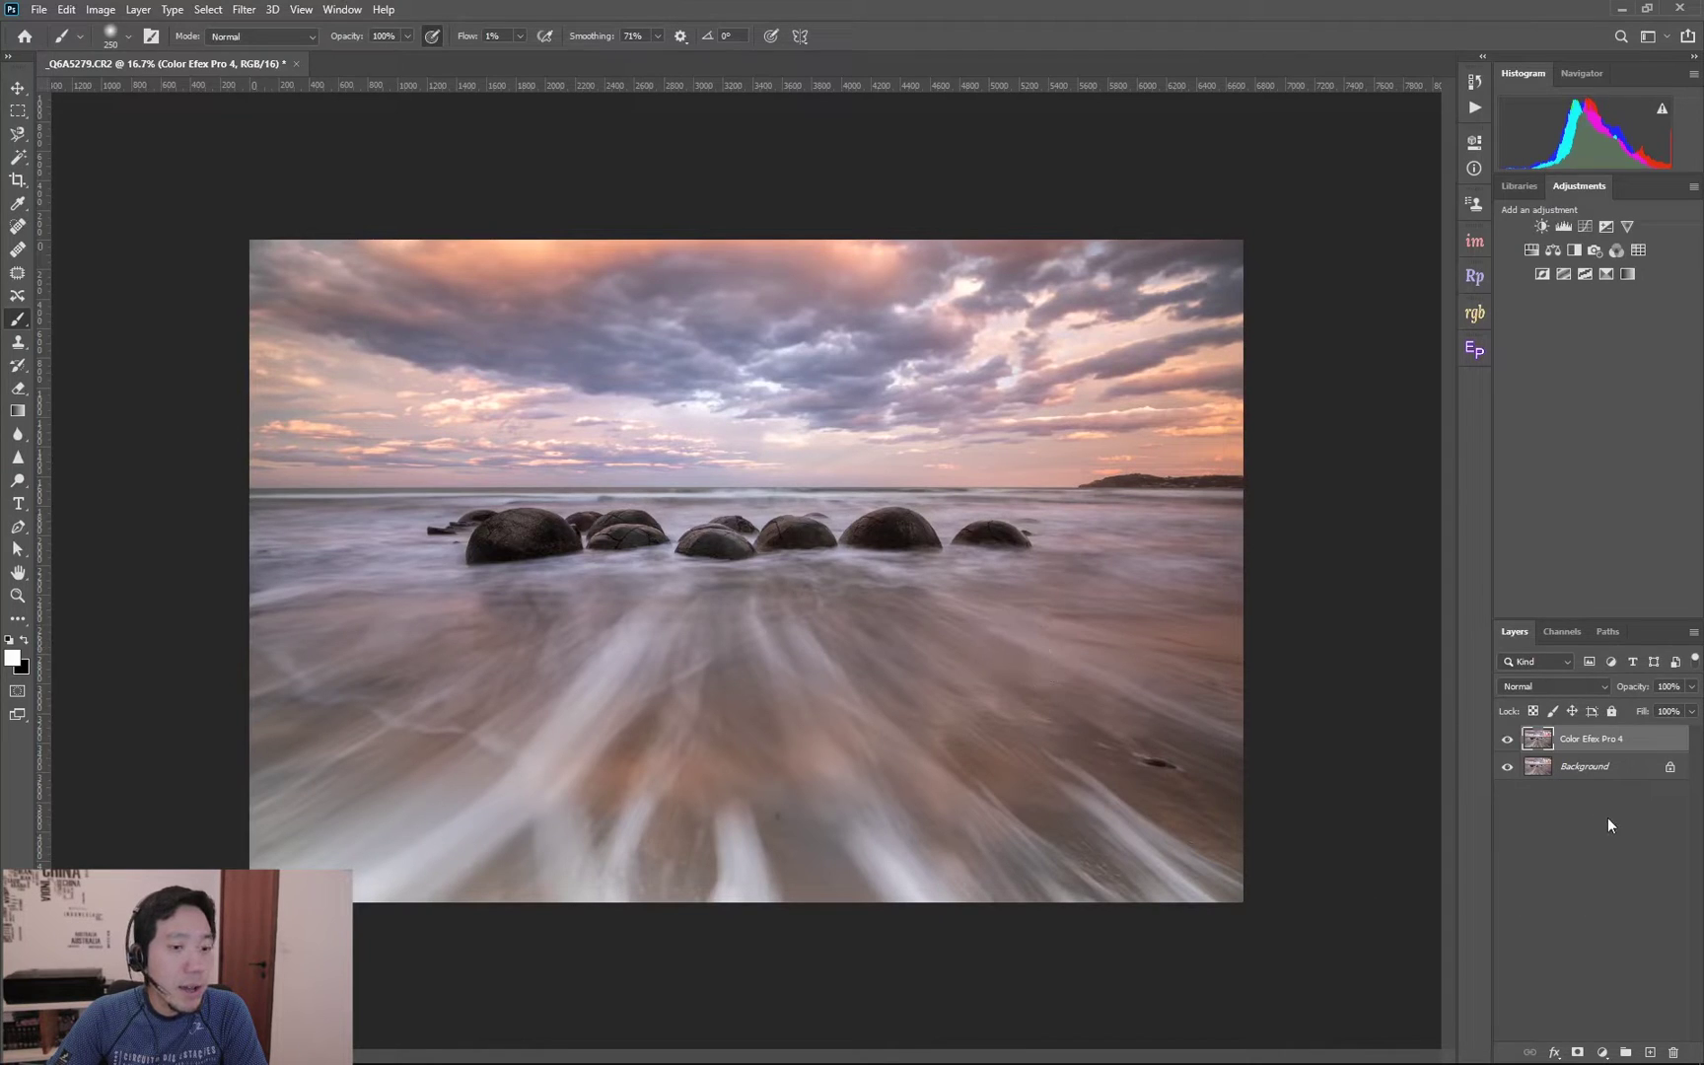
Compare the photo with and without the Color Efex Pro 4 layer.
left_click(1507, 740)
left_click(1507, 742)
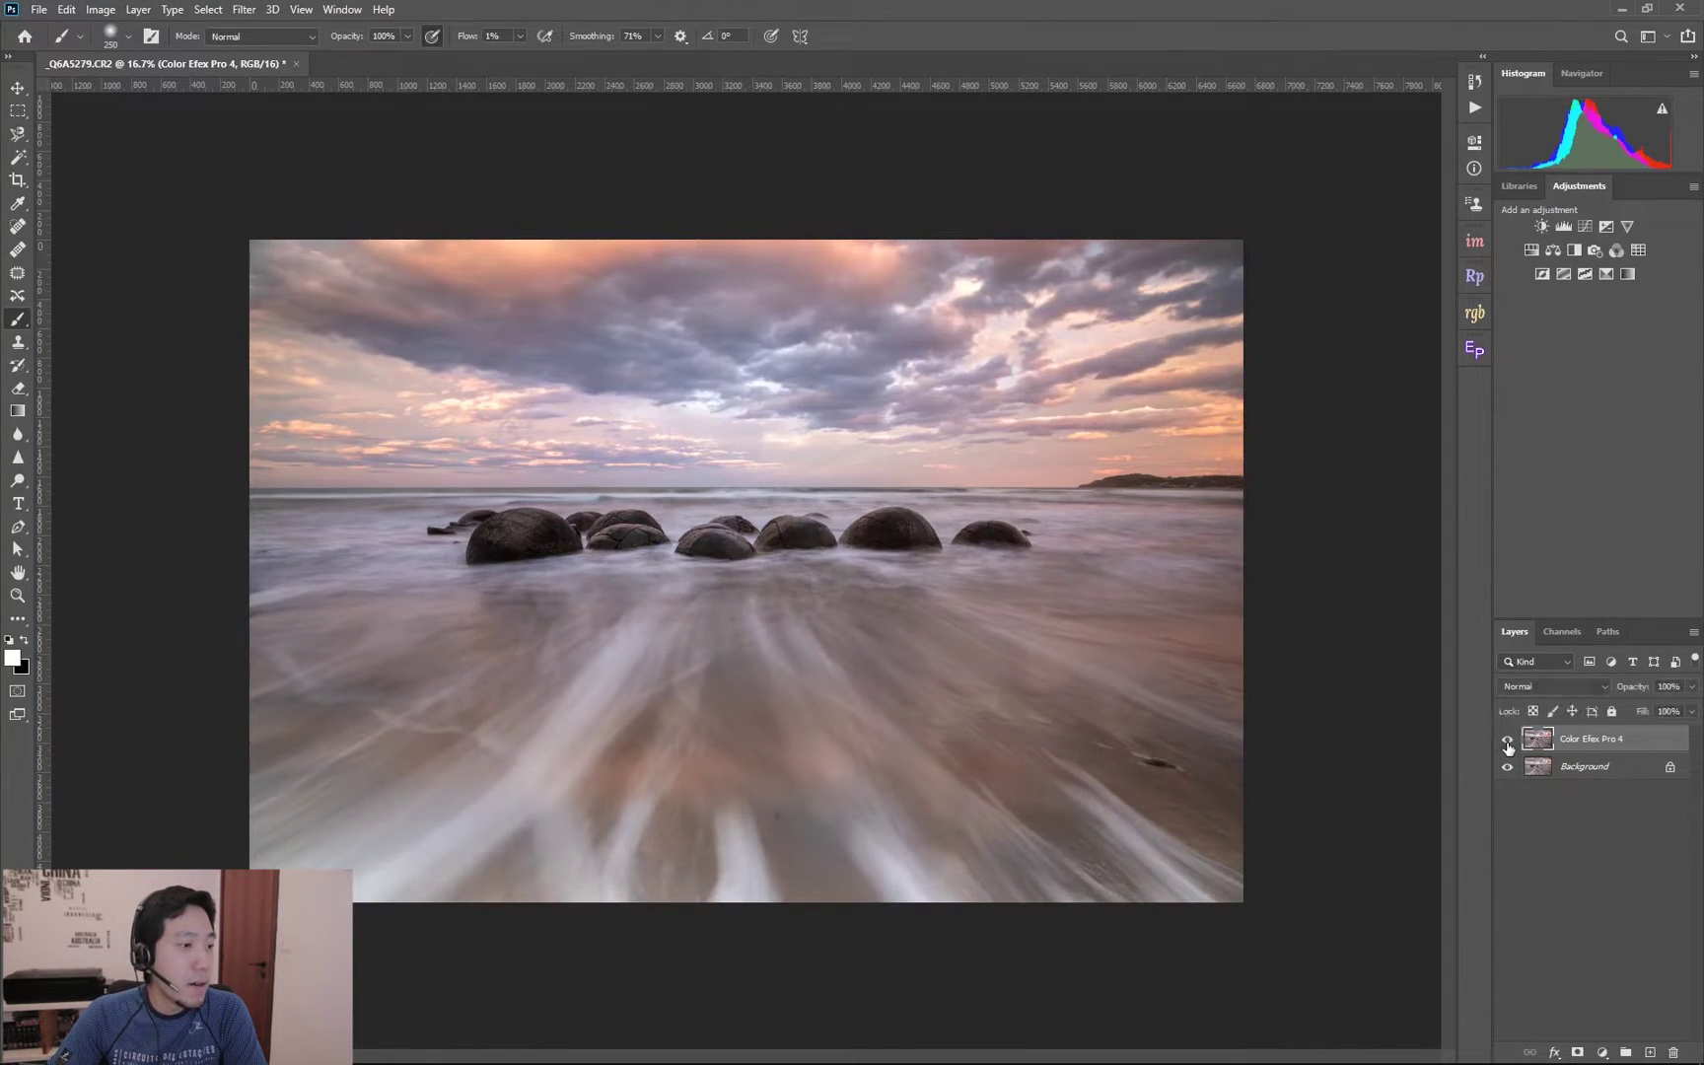
left_click(1507, 740)
left_click(1507, 740)
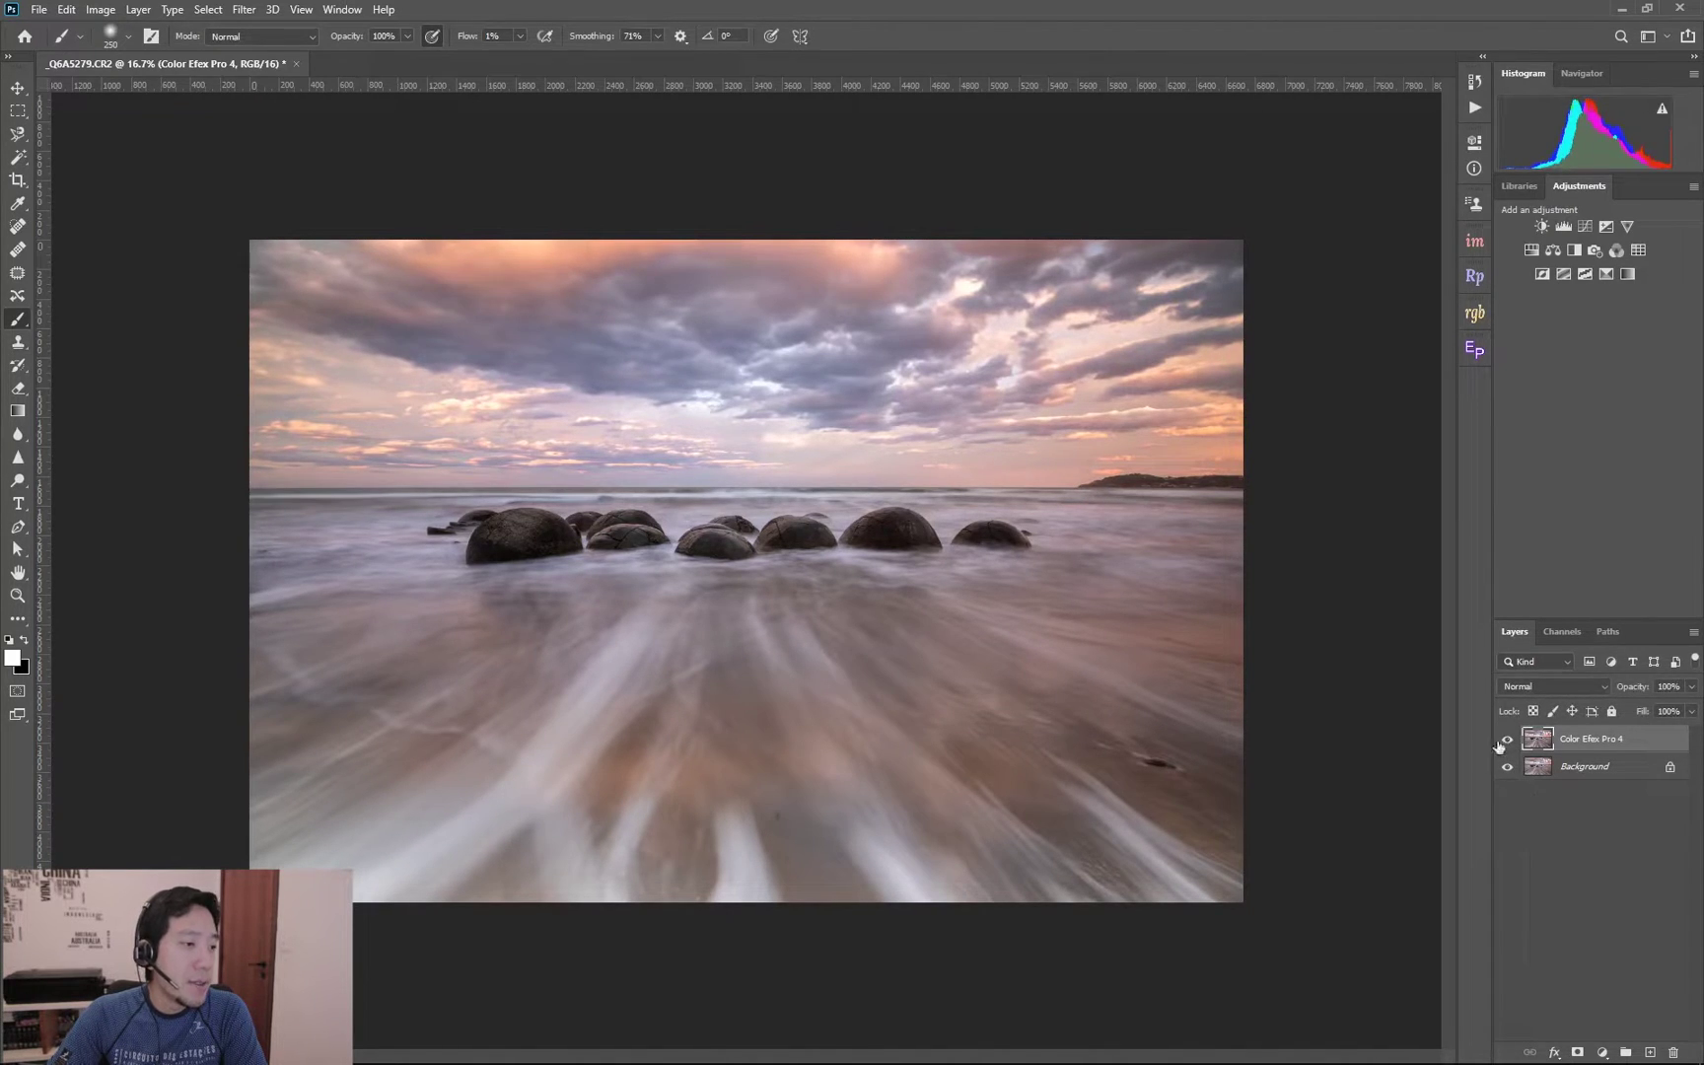
Reduce the Color Efex Pro 4 layer's opacity to 73% and check the effect by hiding and showing the layer.
left_click(1689, 696)
mouse_move(1692, 711)
left_mouse_down()
mouse_move(1649, 708)
mouse_move(1691, 708)
left_mouse_up()
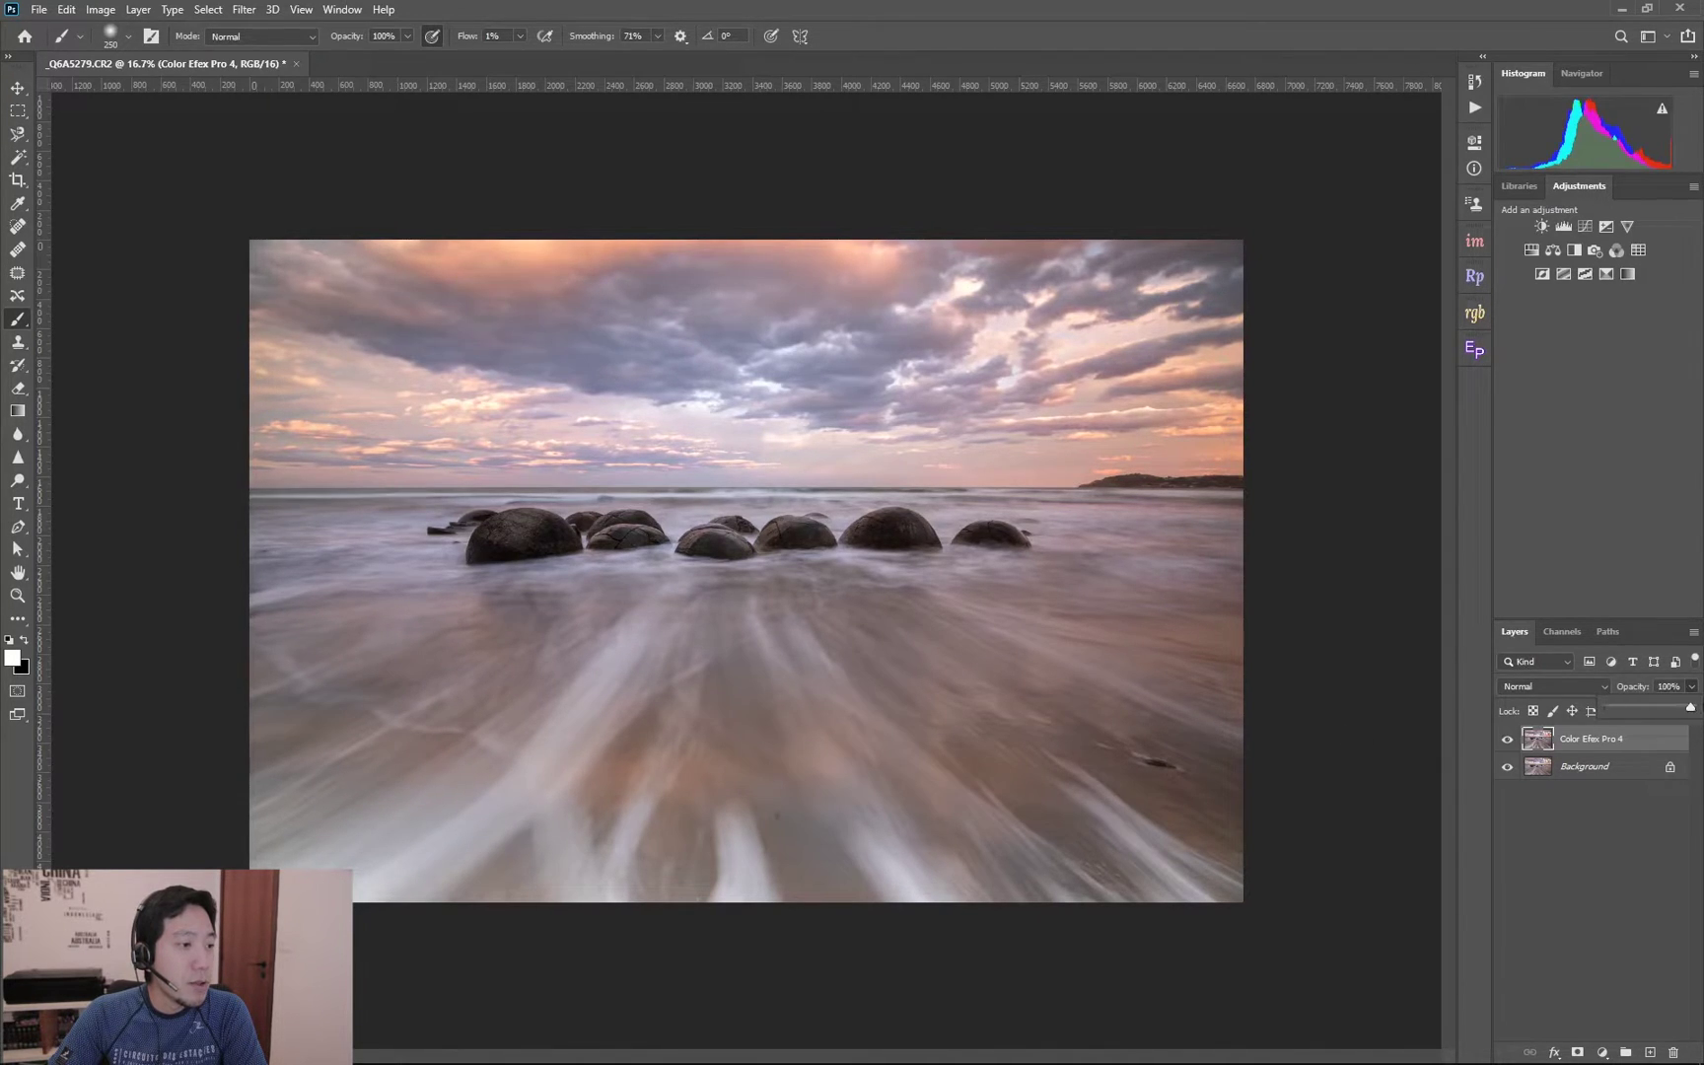
left_click(1624, 709)
left_click(1507, 738)
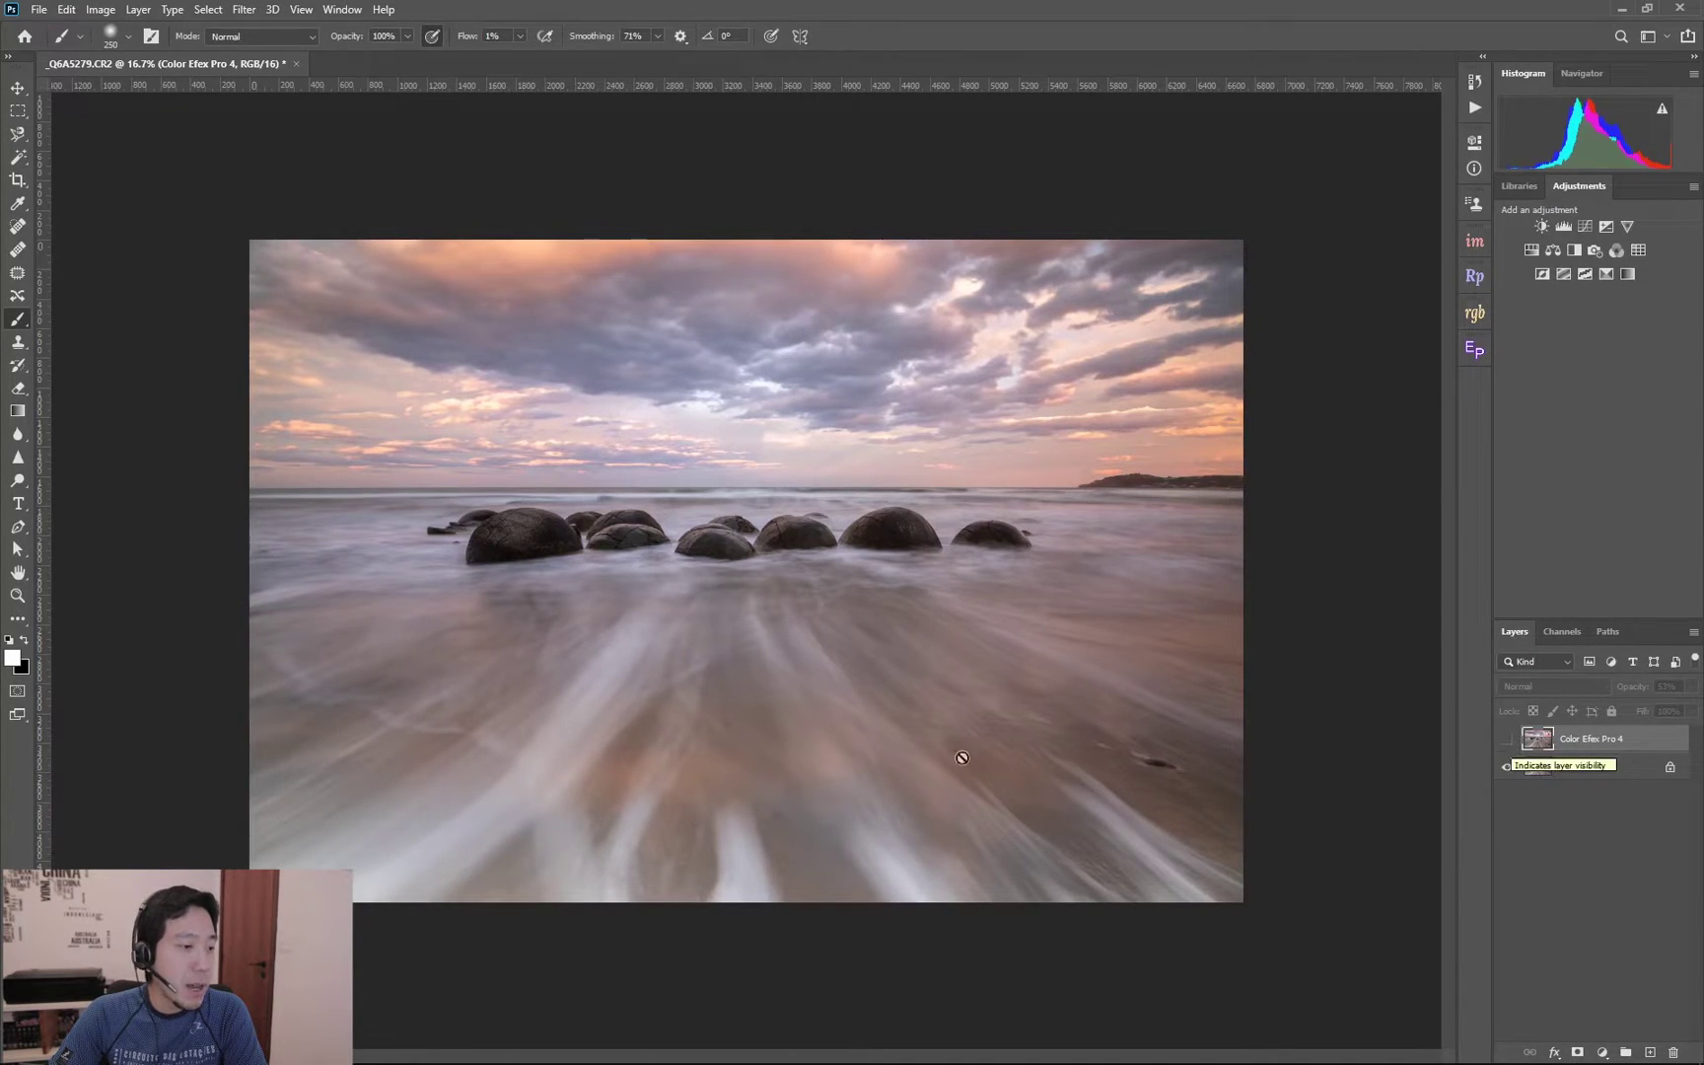
left_click(1507, 740)
left_click(1507, 739)
left_click(1508, 742)
Duplicate the Color Efex Pro 4 layer, set the copy's opacity to 100% and activate the Spot Healing Brush.
key("ctrl+0")
key("j")
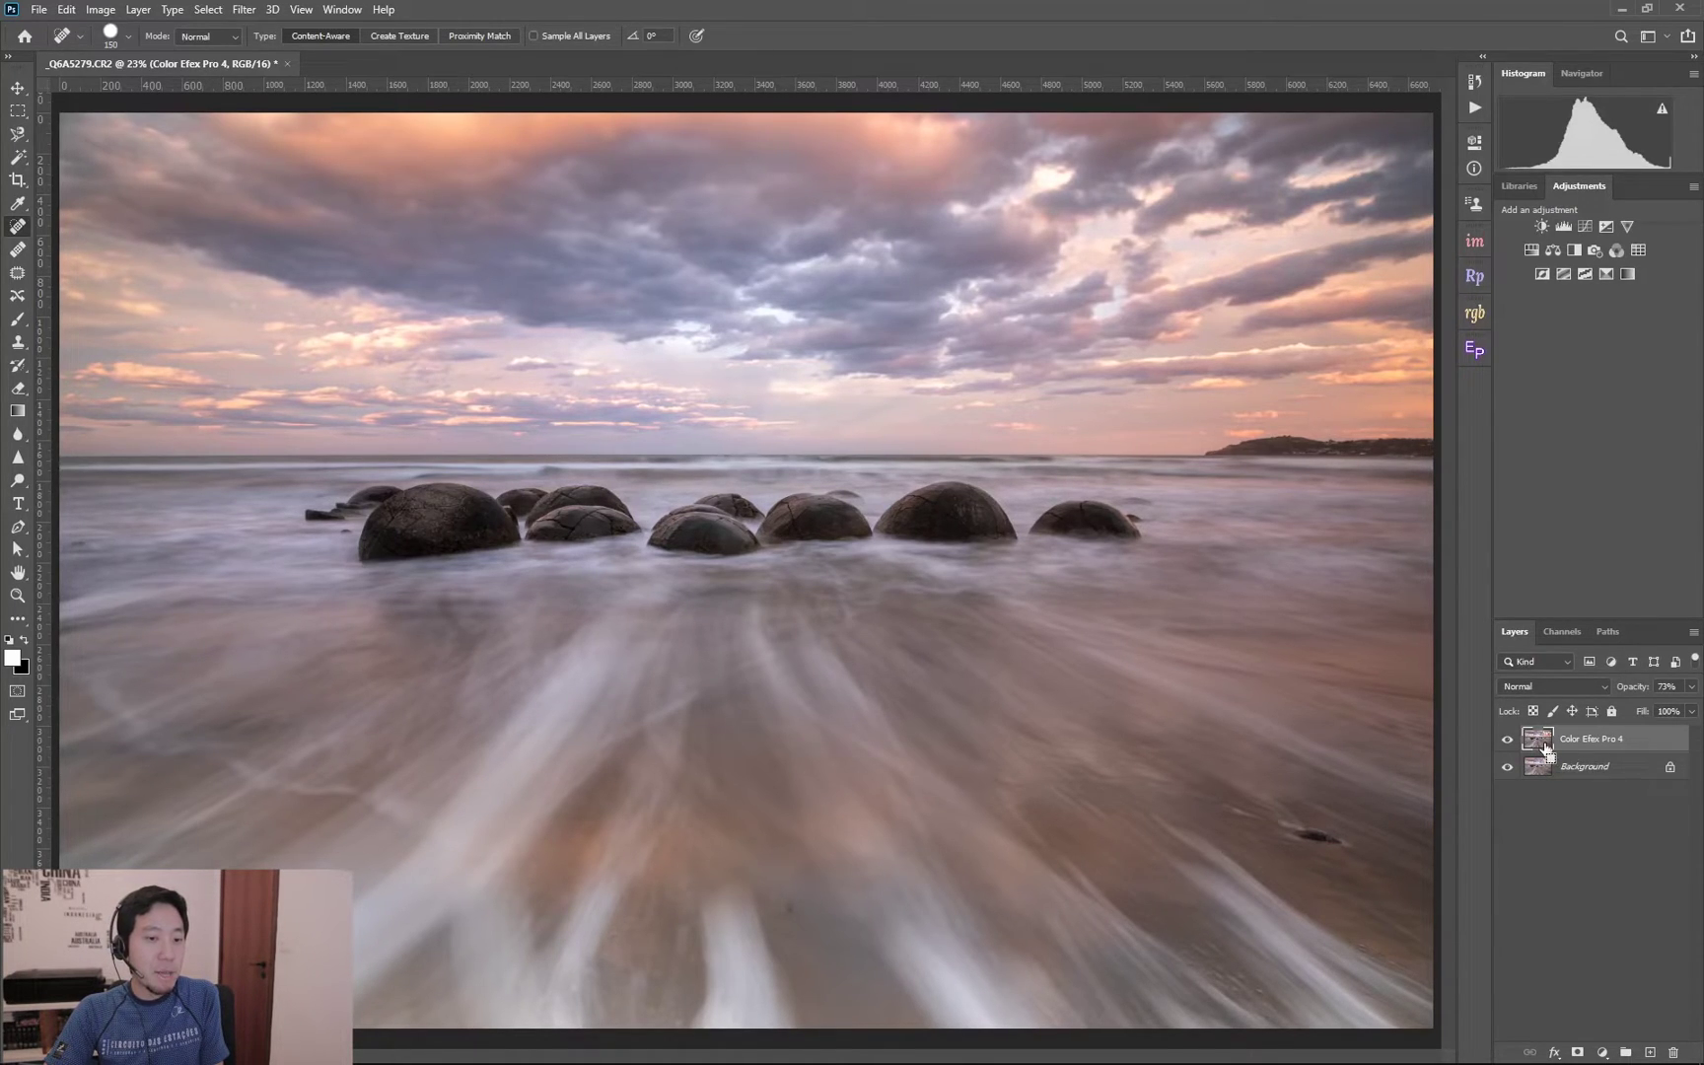
key("ctrl+j")
left_click(1692, 686)
left_click_drag(1673, 711, 1699, 710)
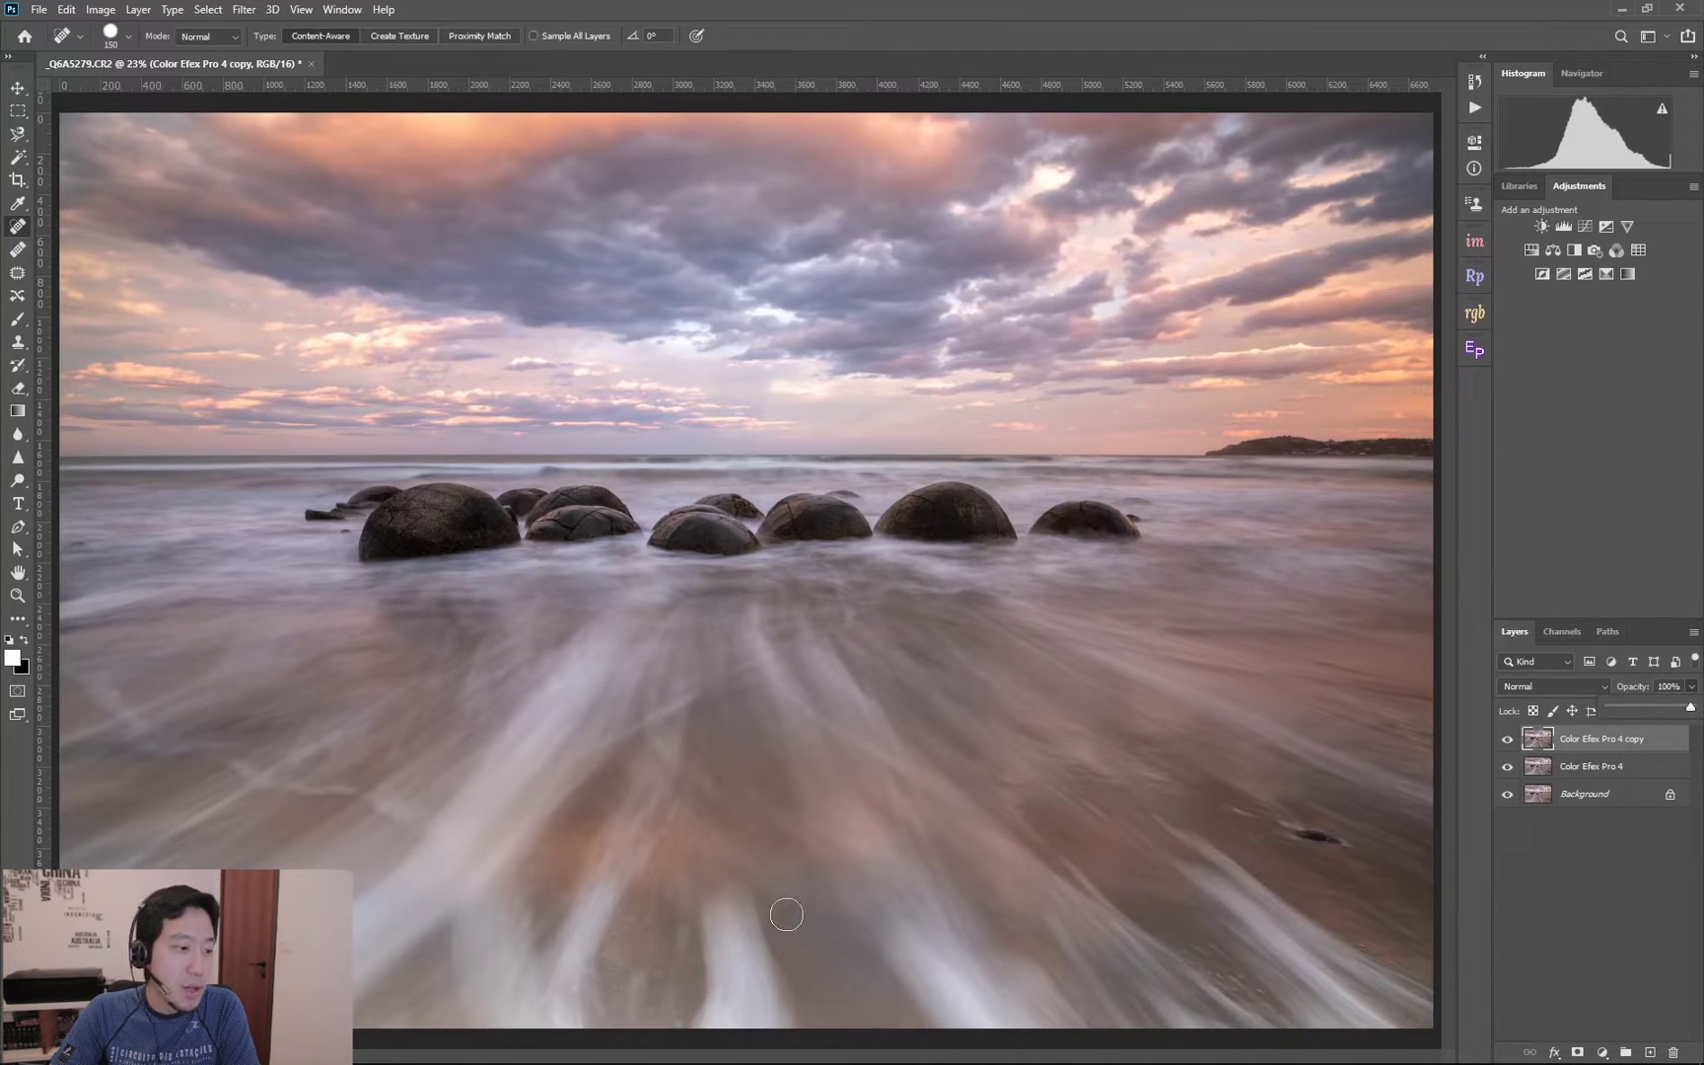
left_click(16, 233)
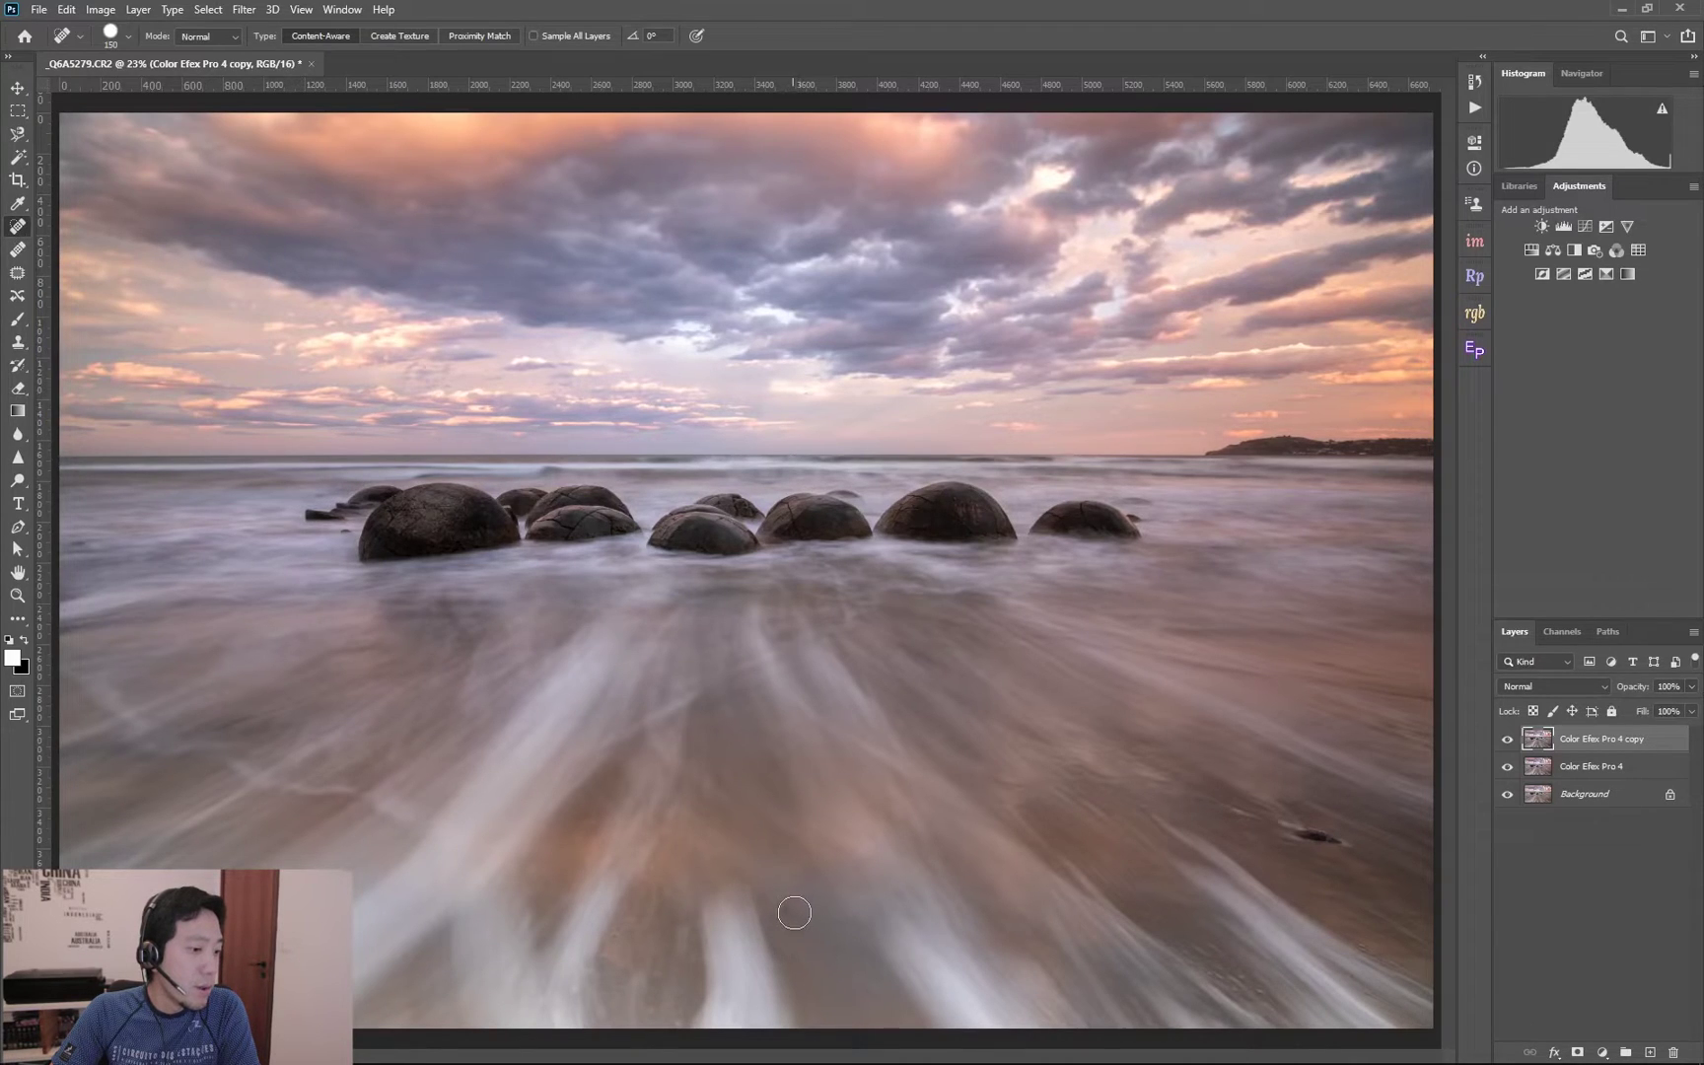
Heal the small spot in the foreground water and the dark mark on the wet sand, and reduce the brush size to 90.
left_click(791, 910)
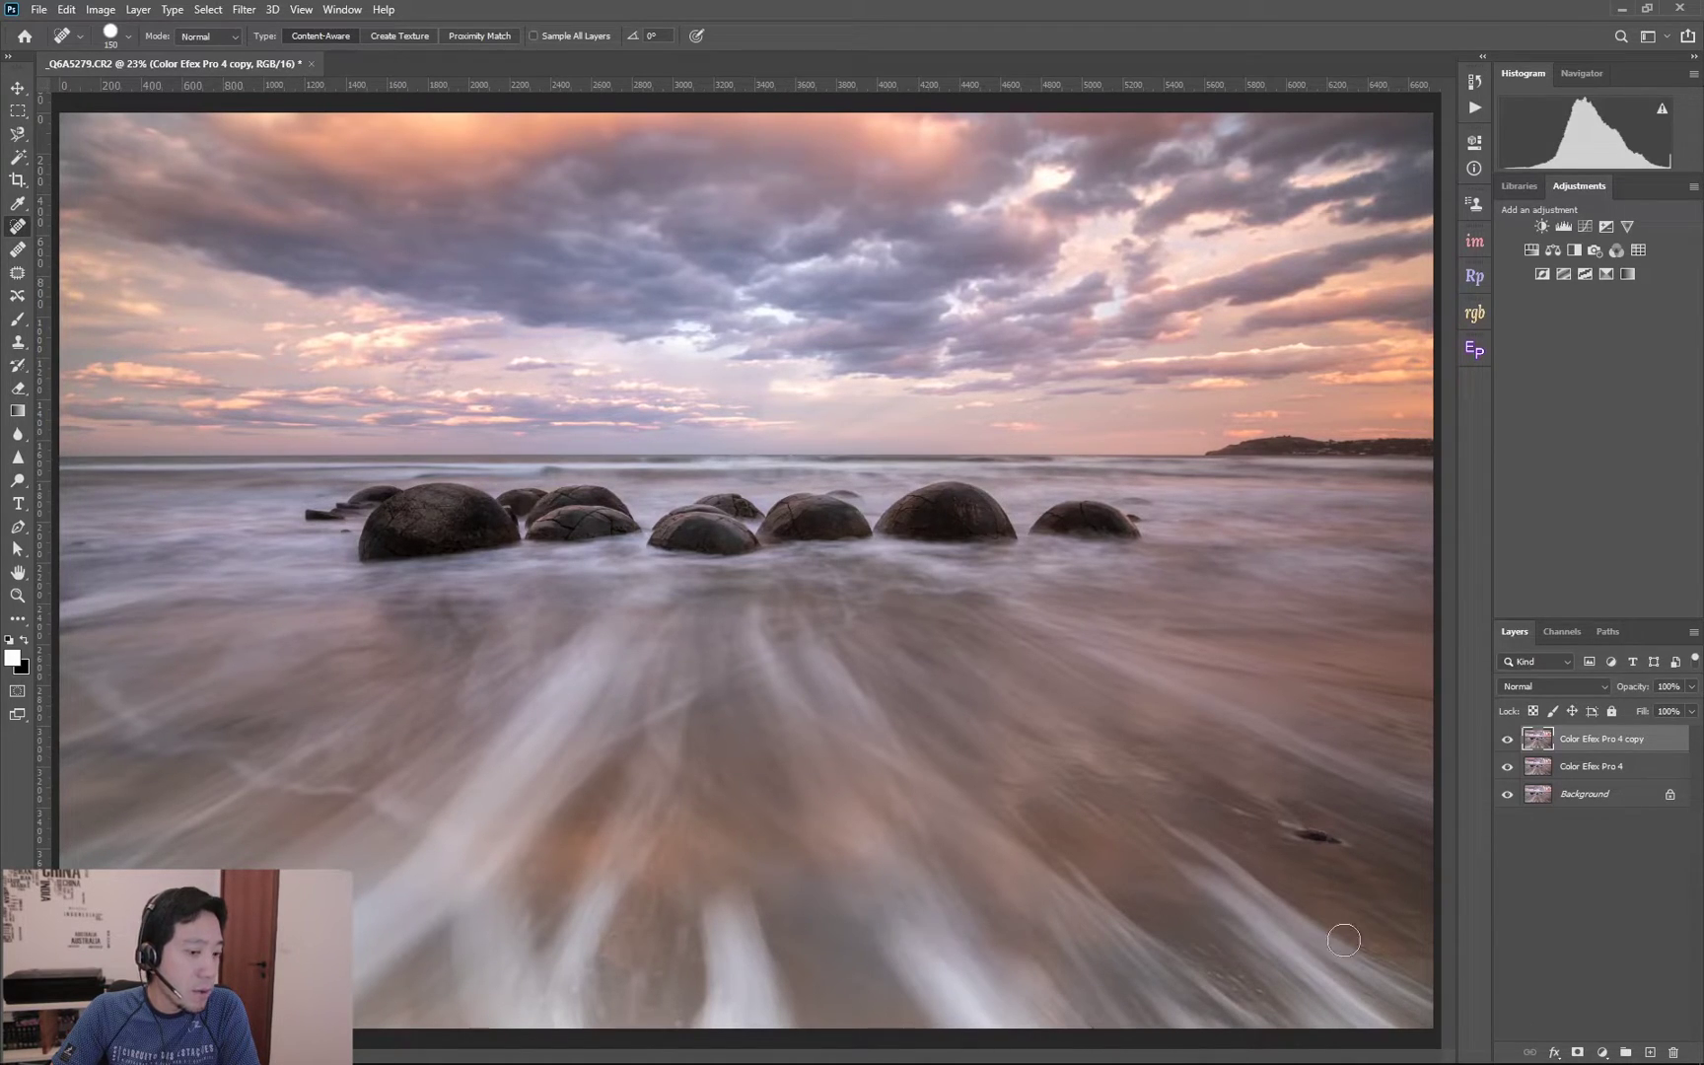
left_click_drag(1302, 830, 1343, 843)
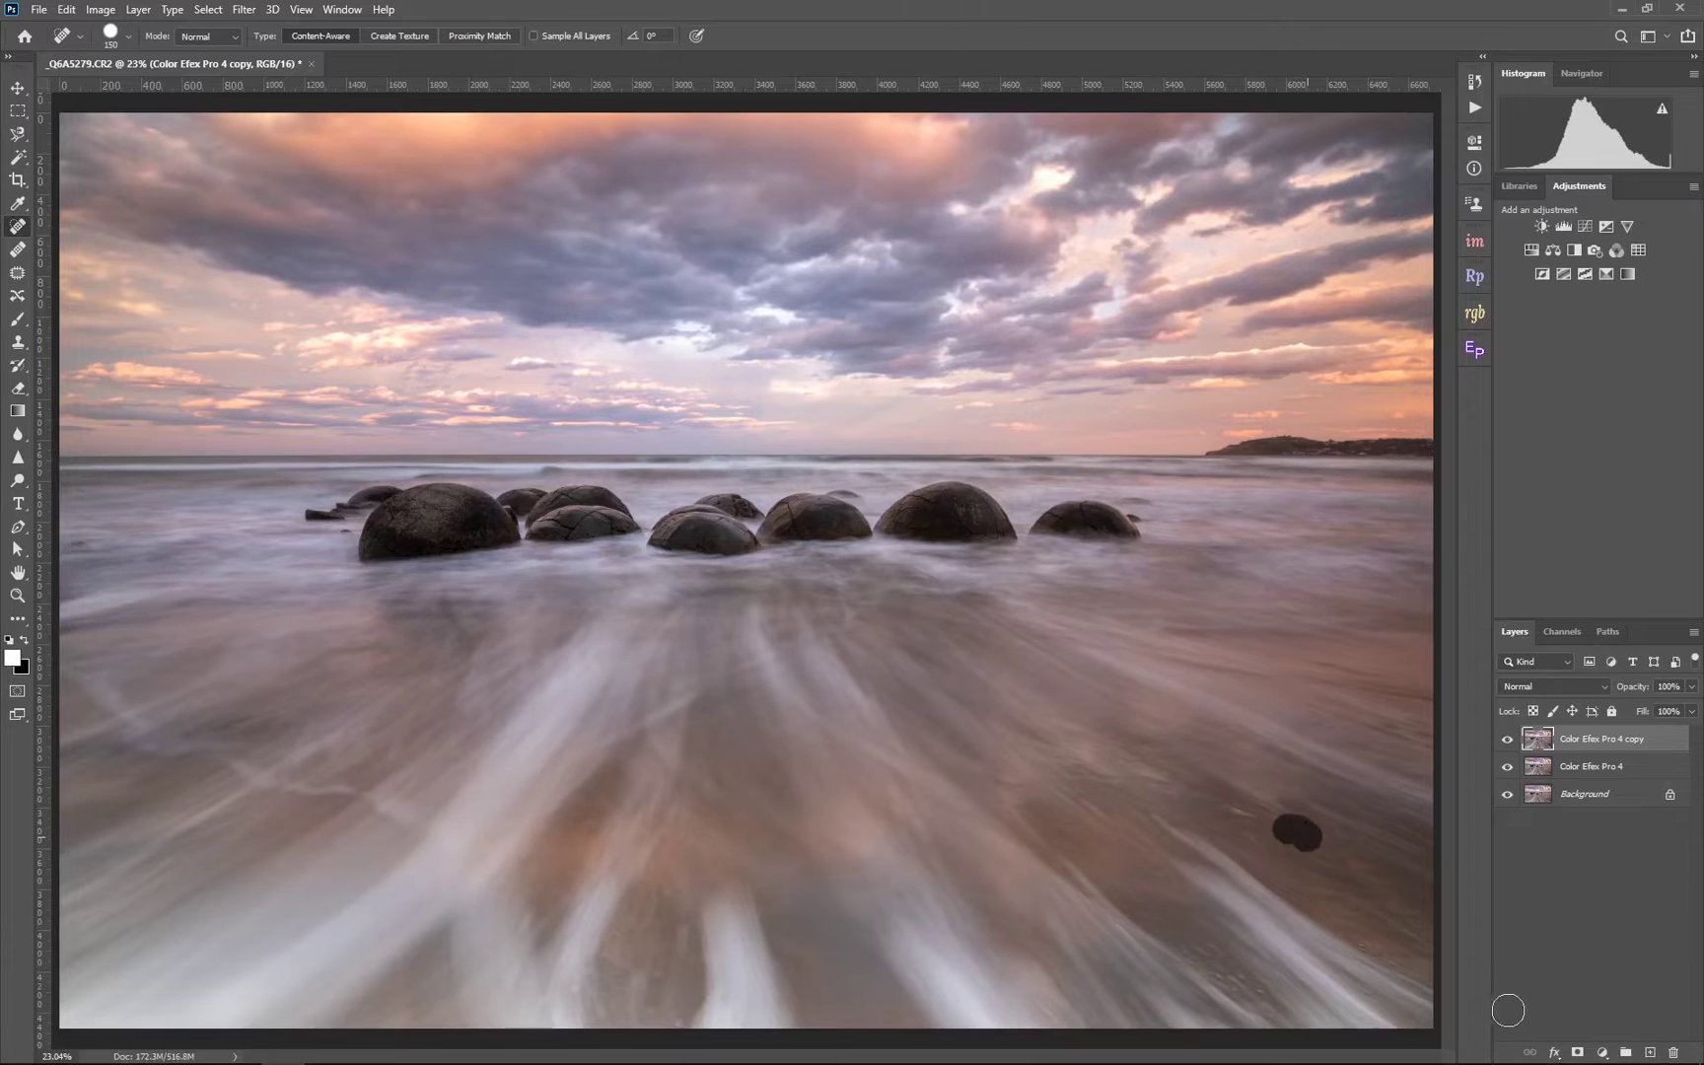
key("bracketleft")
key("bracketleft")
key("bracketleft")
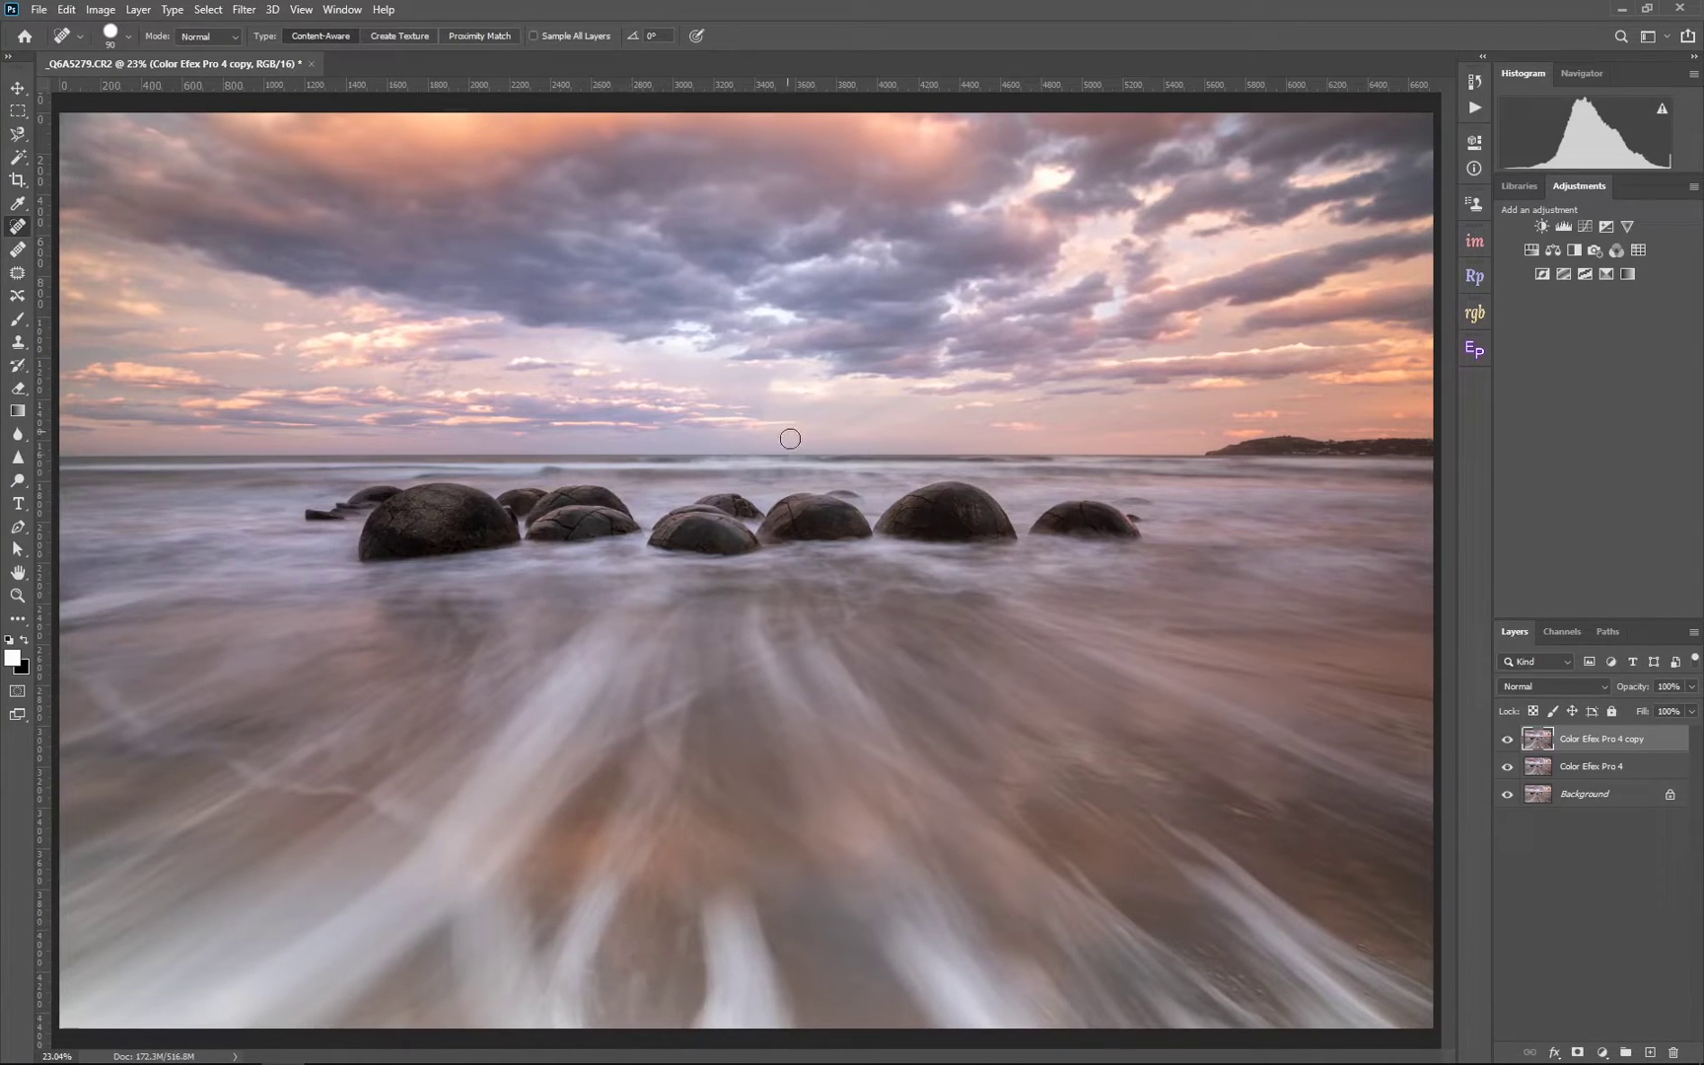
Compare the photo with and without the spot-healed Color Efex Pro 4 copy layer.
left_click(1507, 747)
left_click(1507, 742)
left_click(1507, 742)
left_click(1507, 742)
left_click(1507, 744)
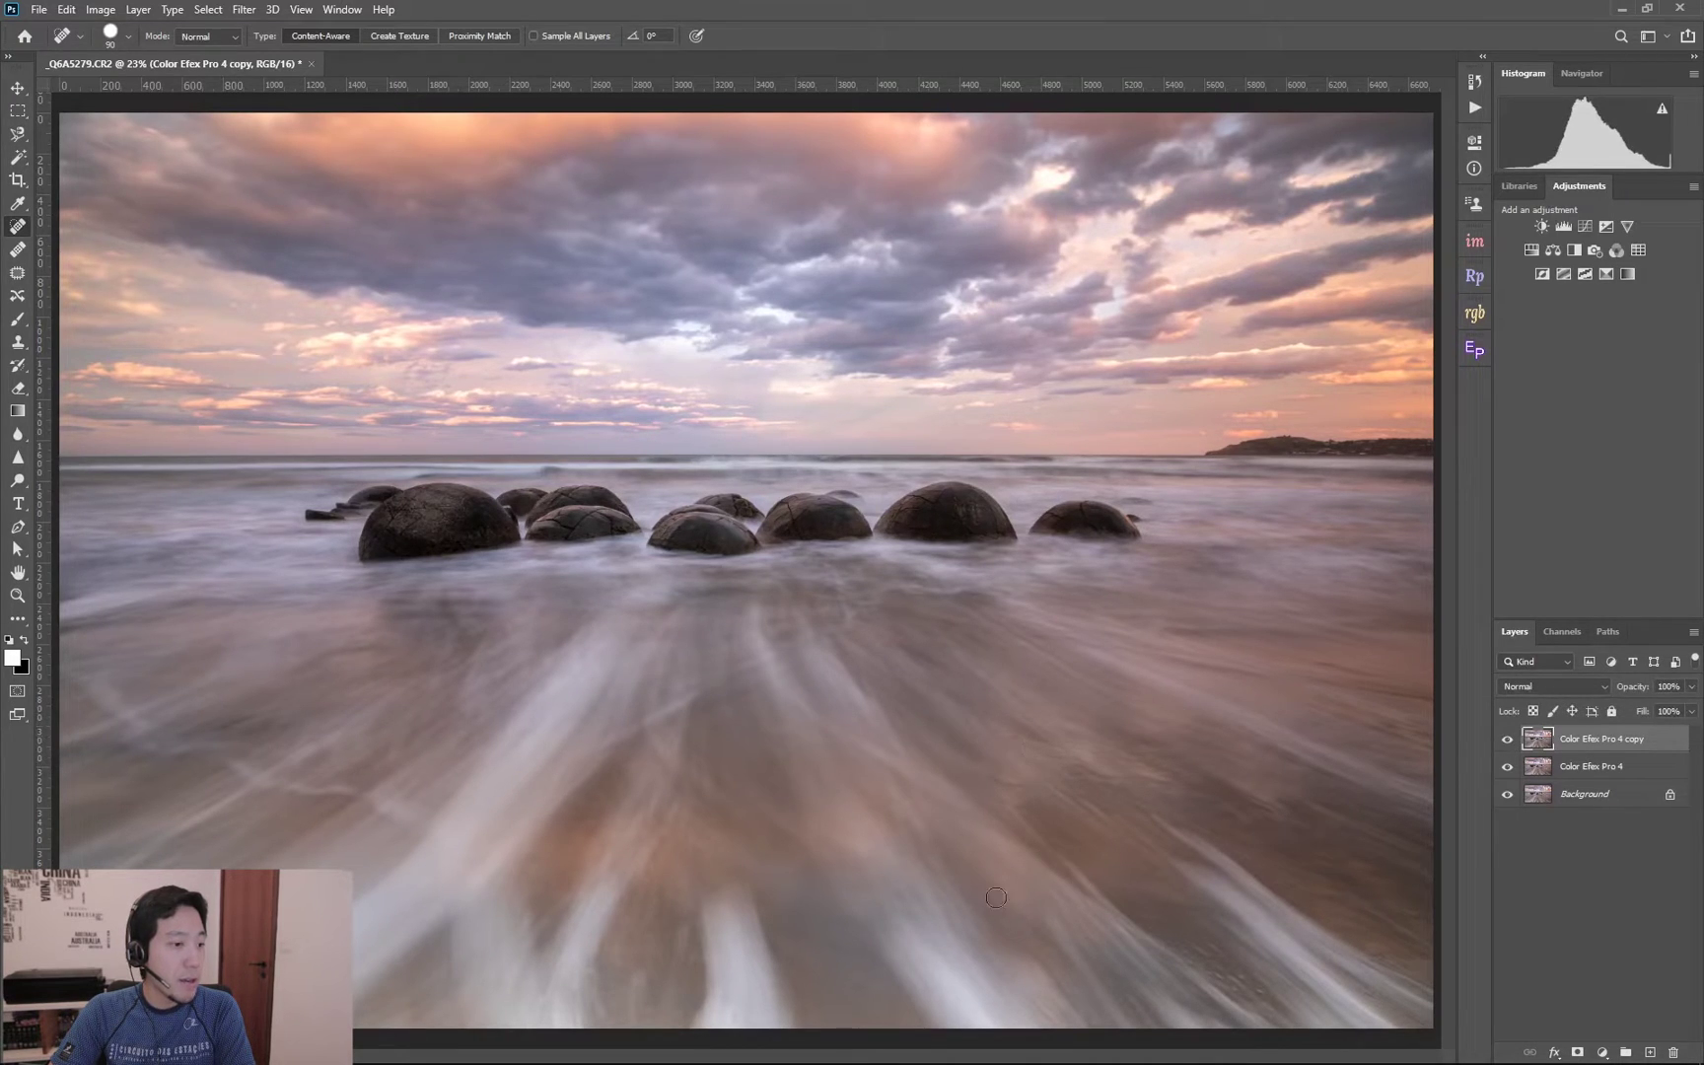
left_click(1509, 742)
left_click(1509, 742)
left_click(1509, 741)
left_click(1509, 742)
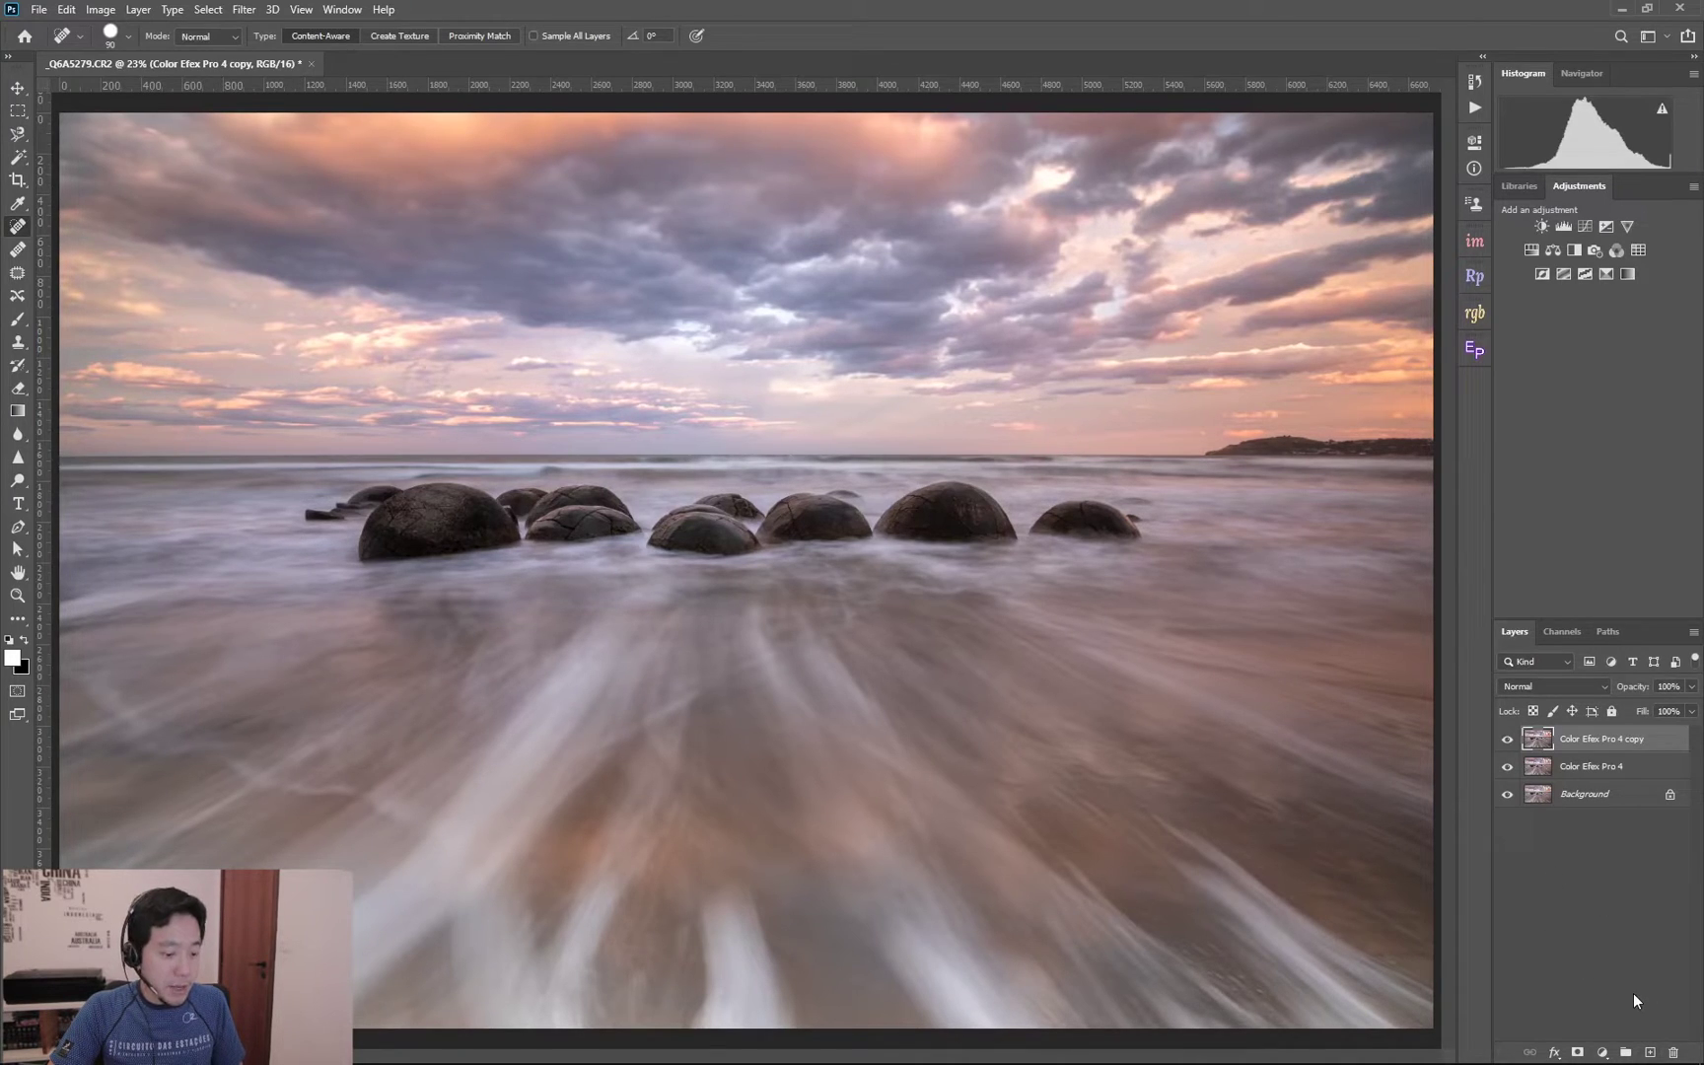
Create a new layer in Overlay mode filled with the Overlay-neutral 50% gray.
left_click(1651, 1054, "alt")
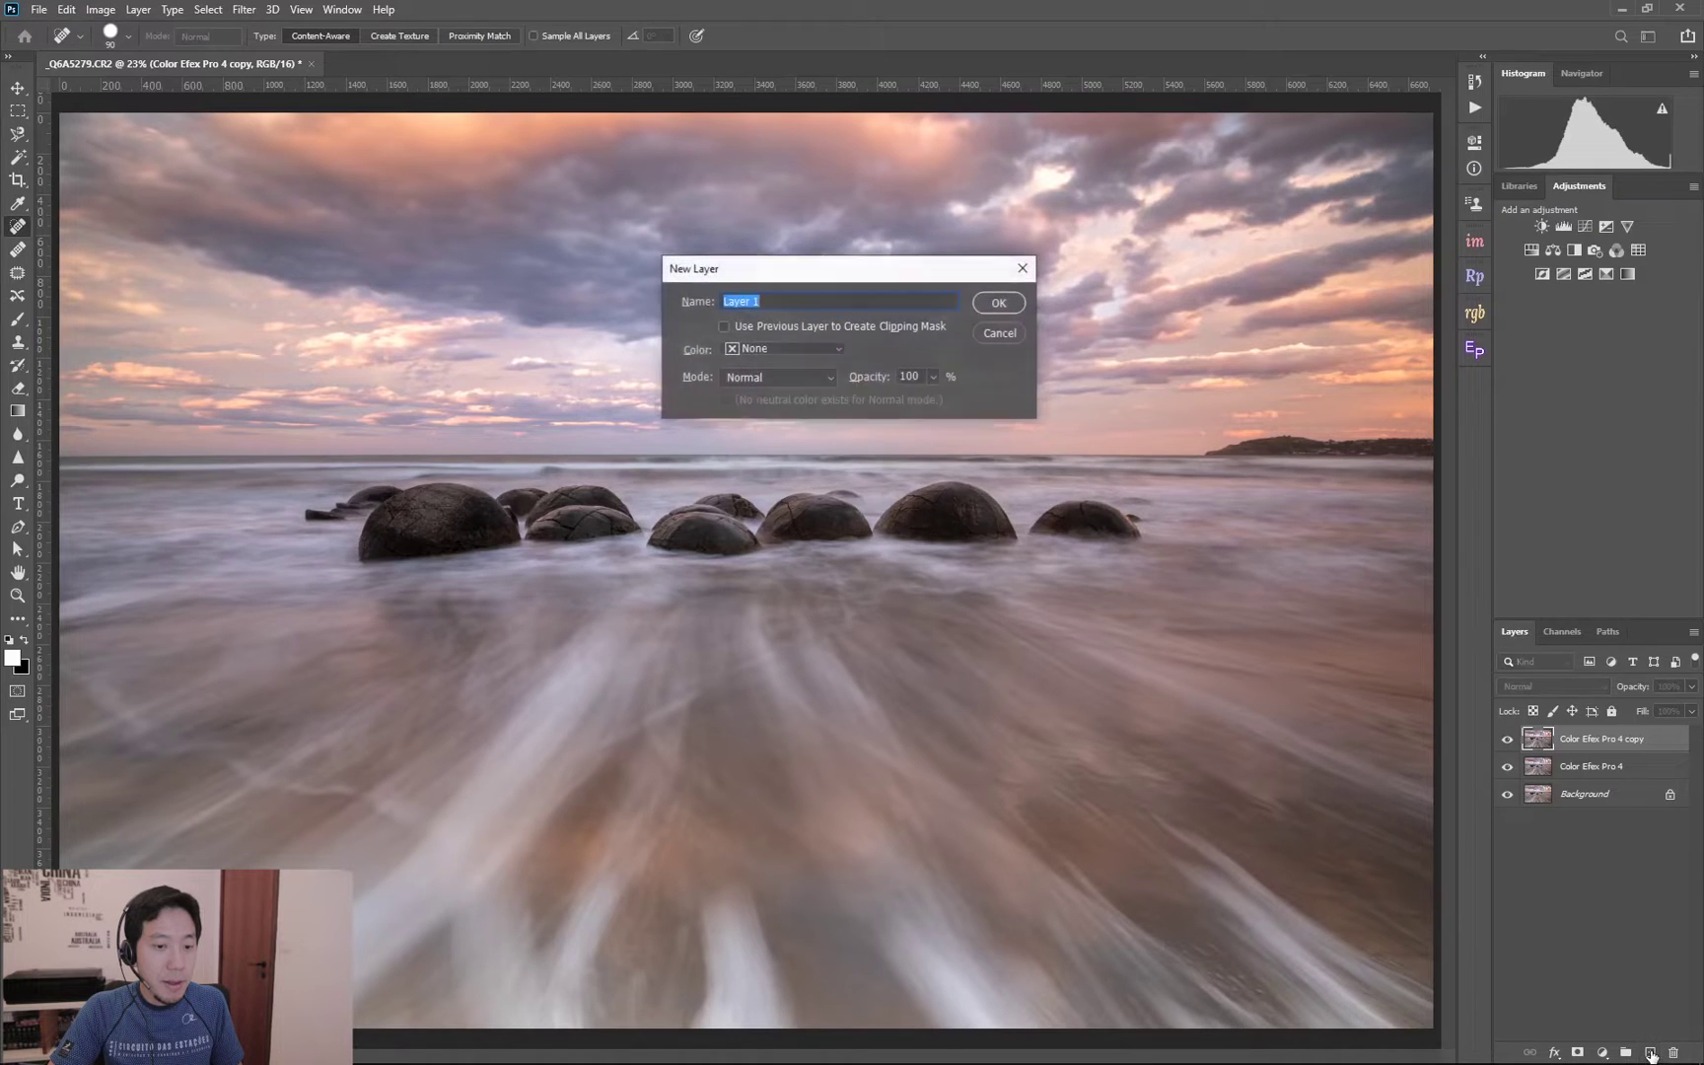
left_click(760, 375)
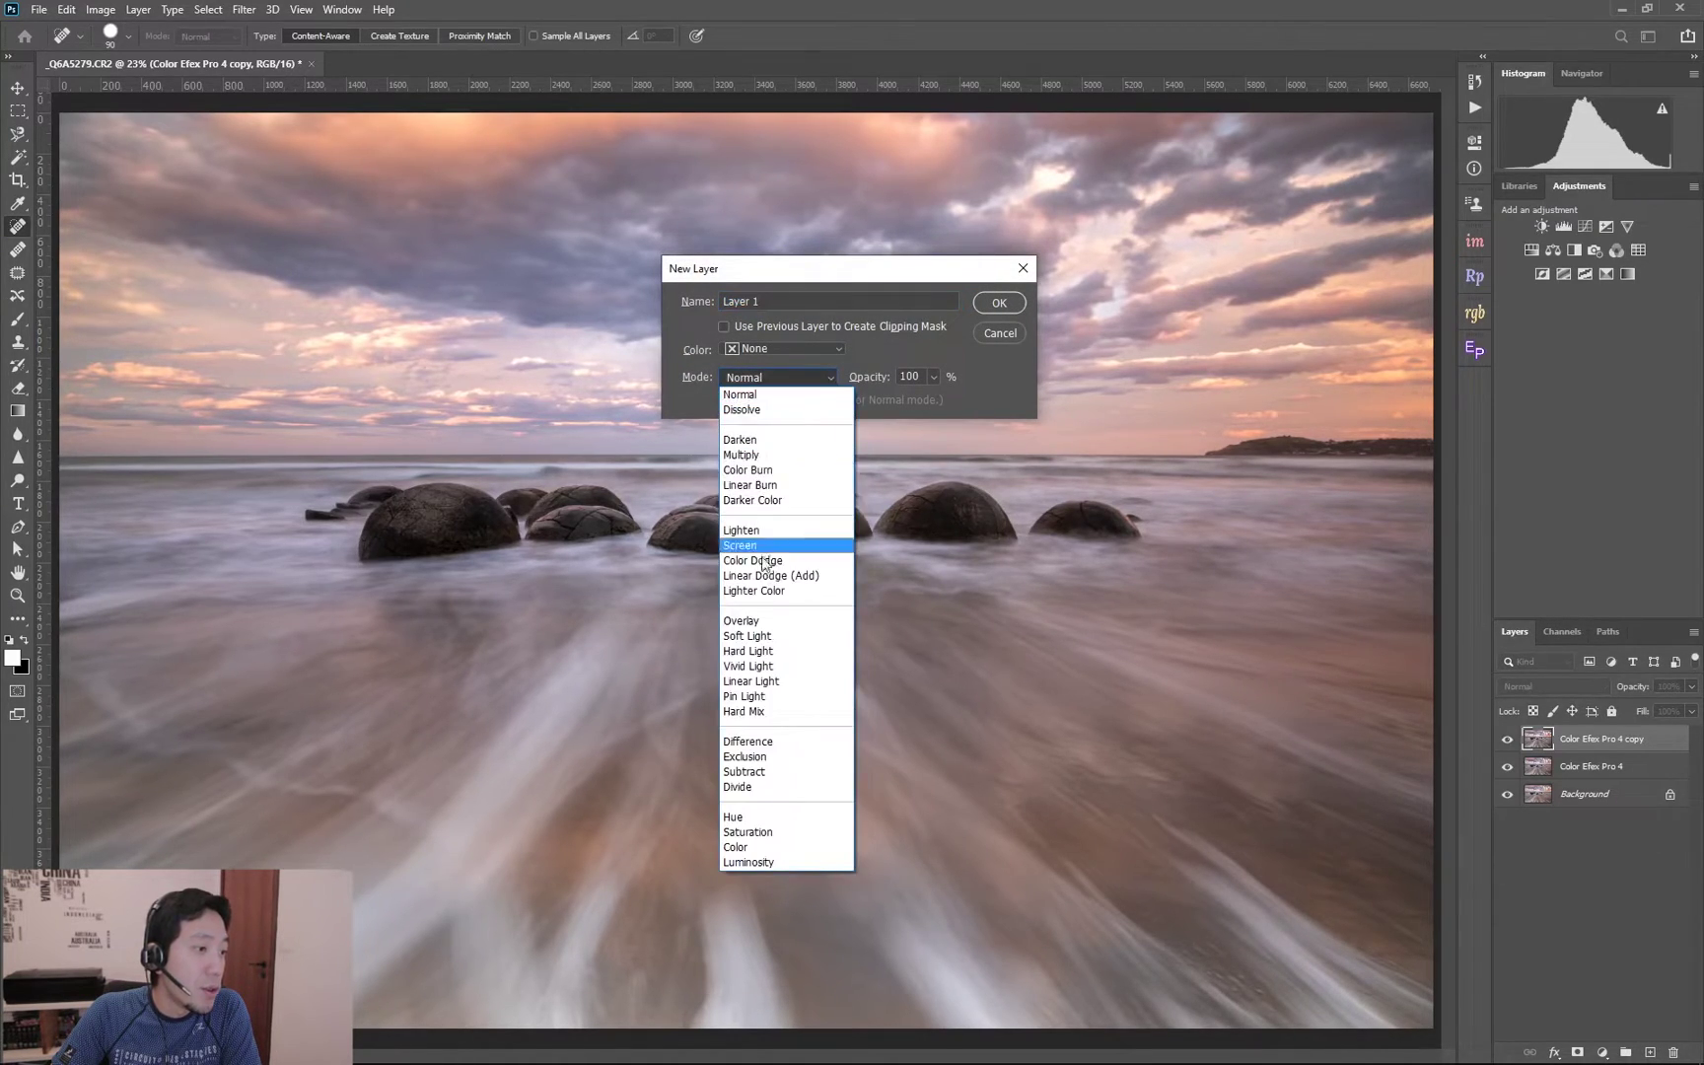
left_click(755, 621)
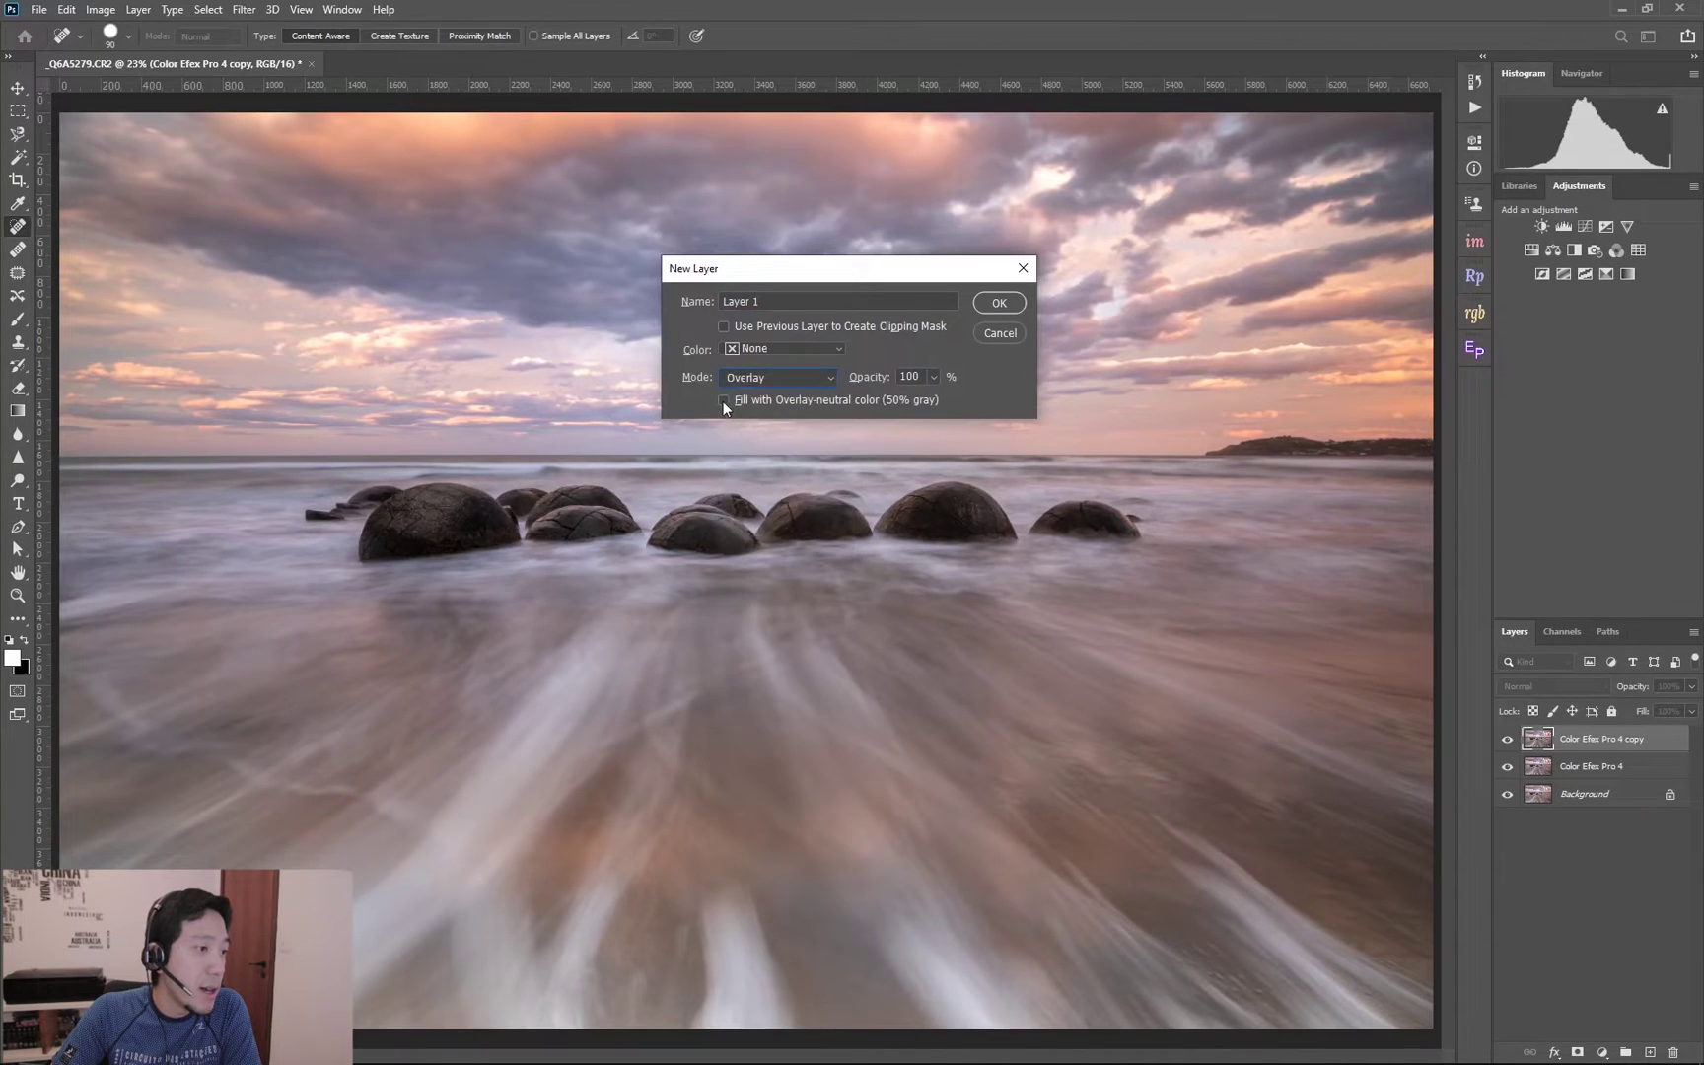
left_click(996, 304)
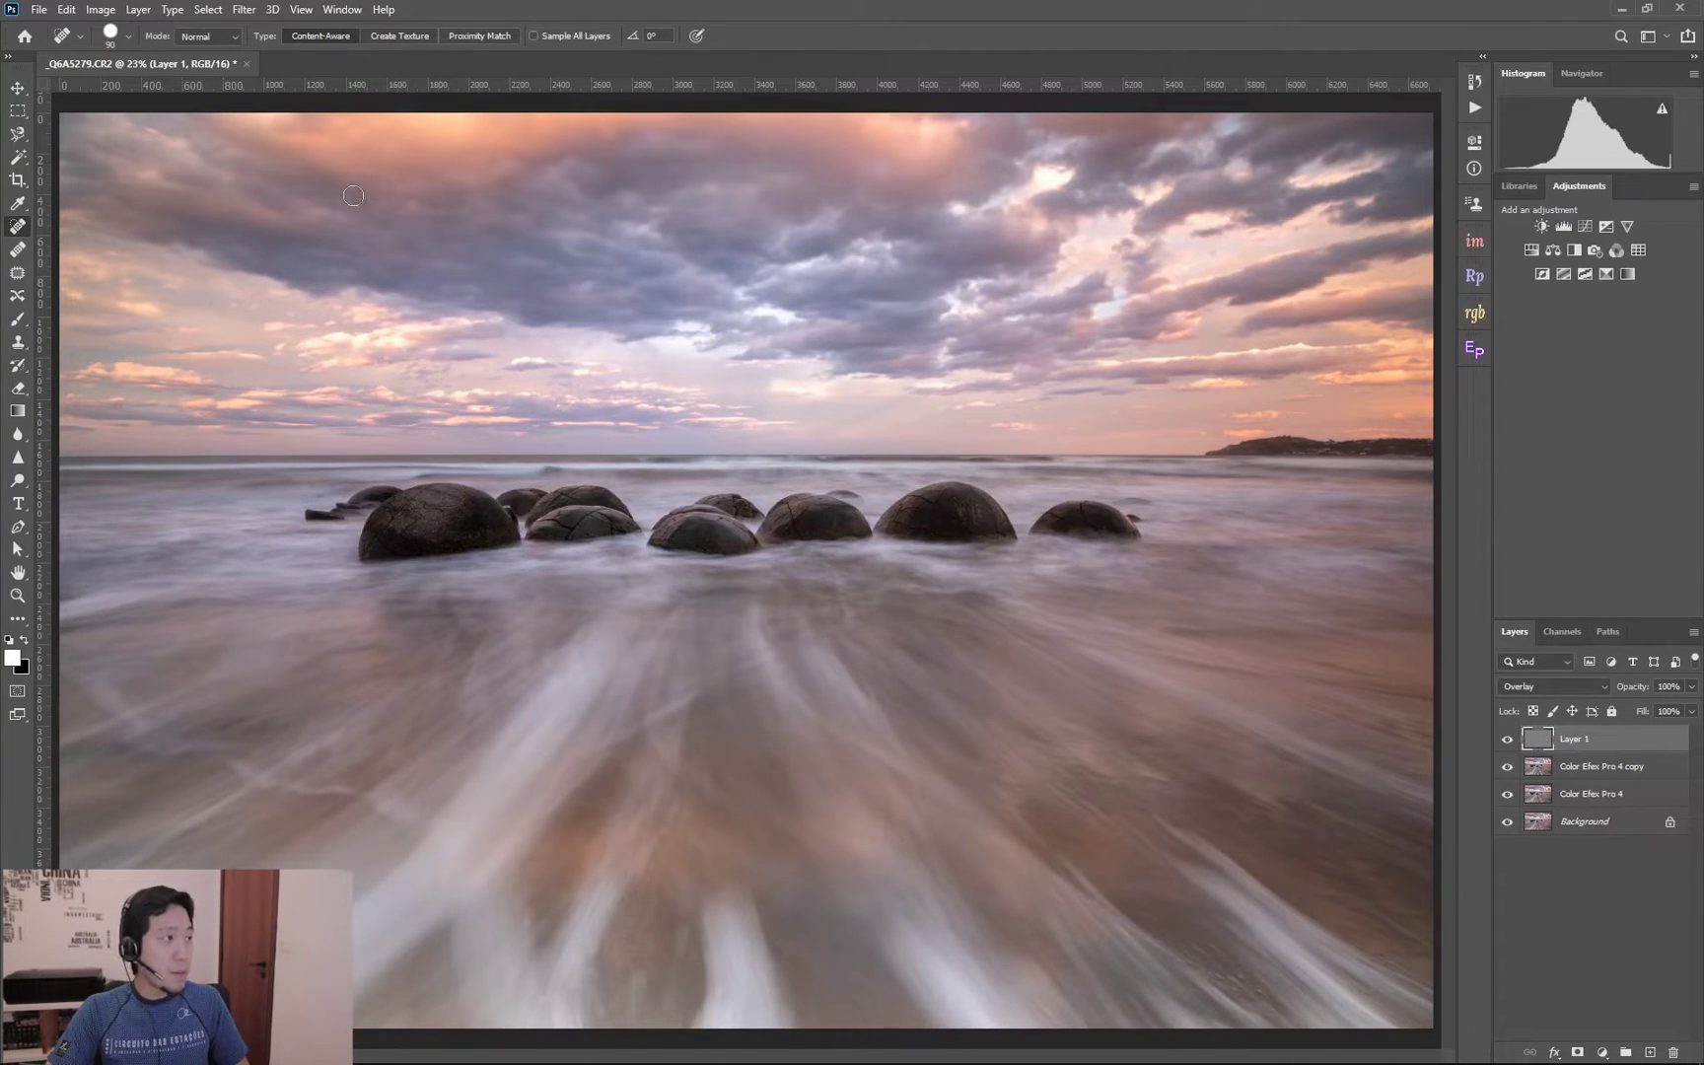
Dodge the bright water streaks on the gray layer with a white brush at 2% flow, reducing the brush size to 90.
left_click(19, 321)
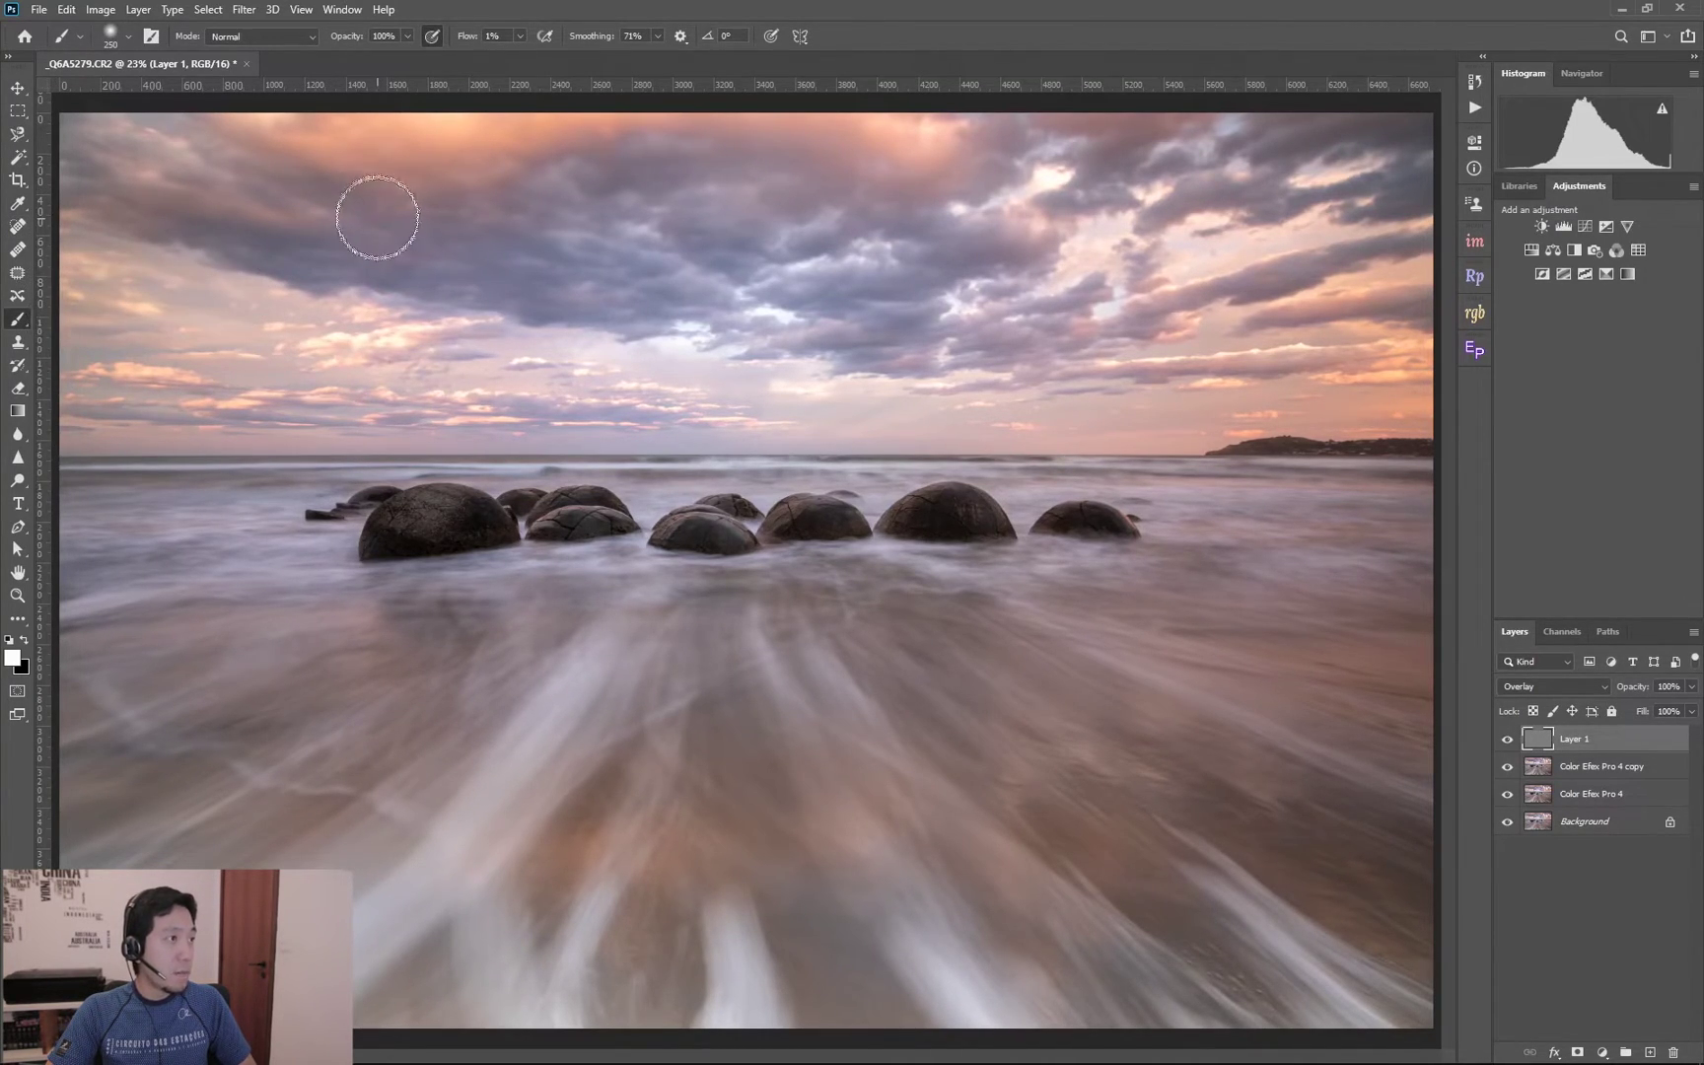
left_click(503, 36)
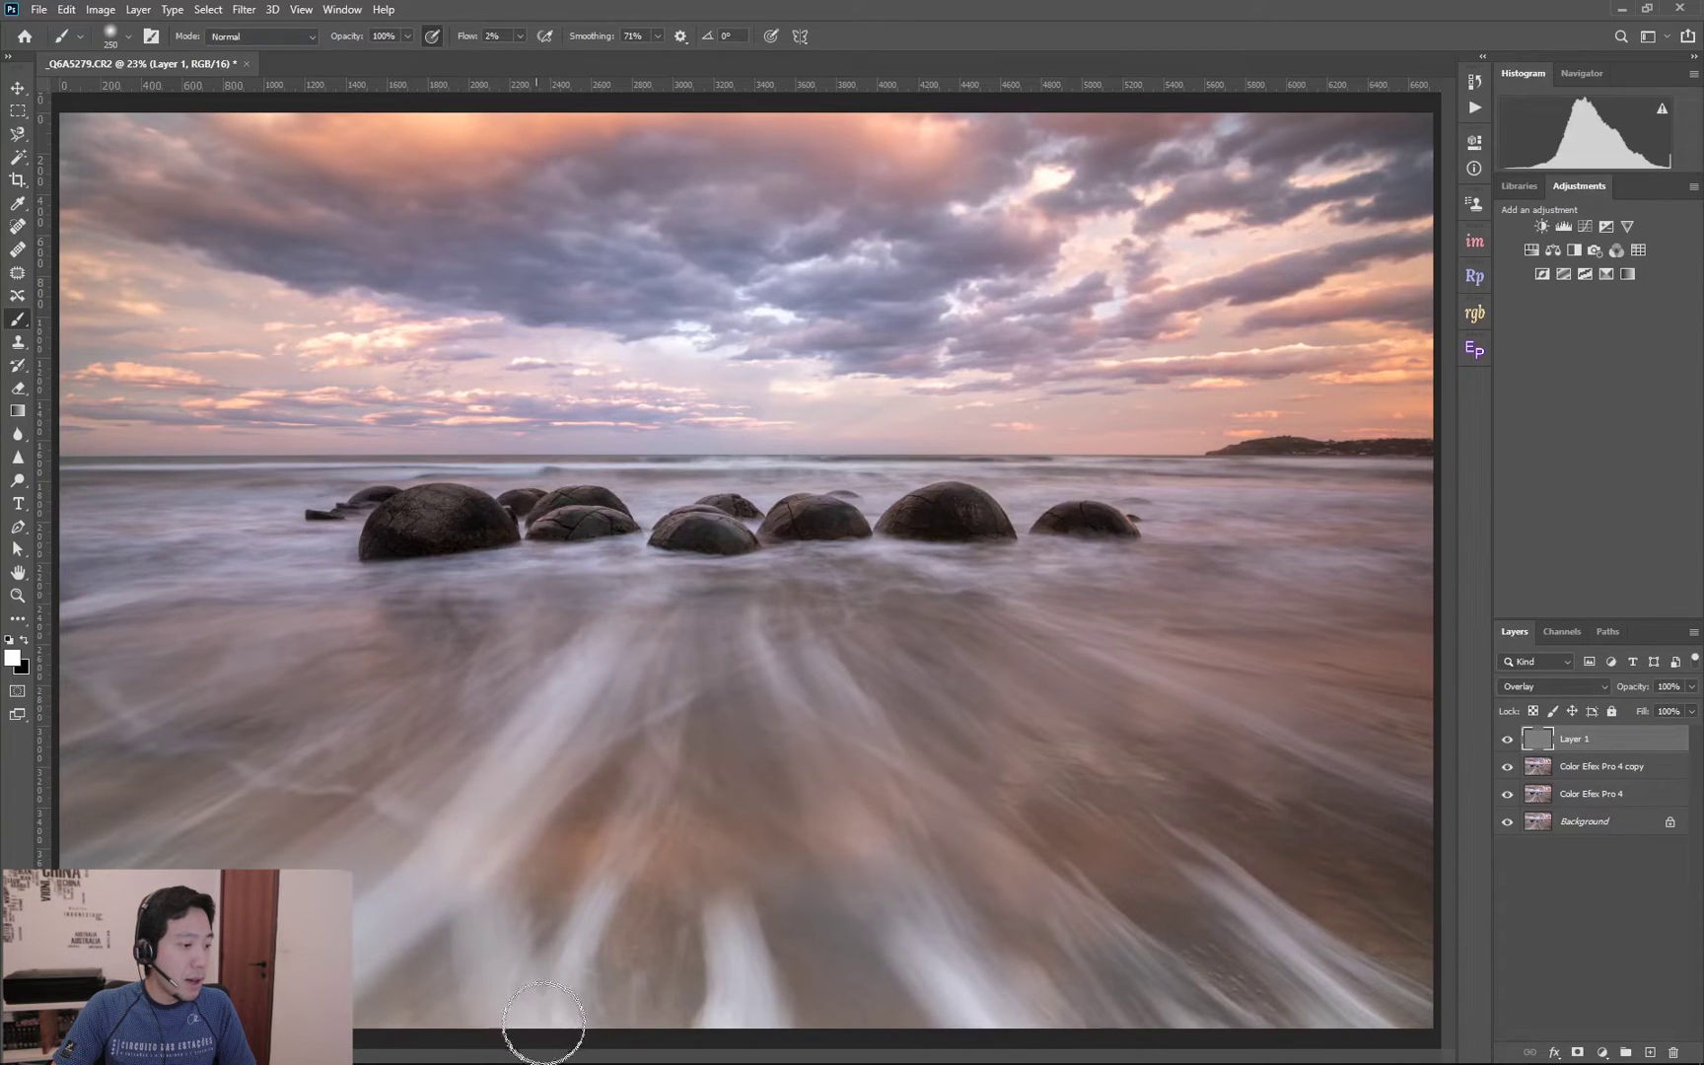
key("bracketleft")
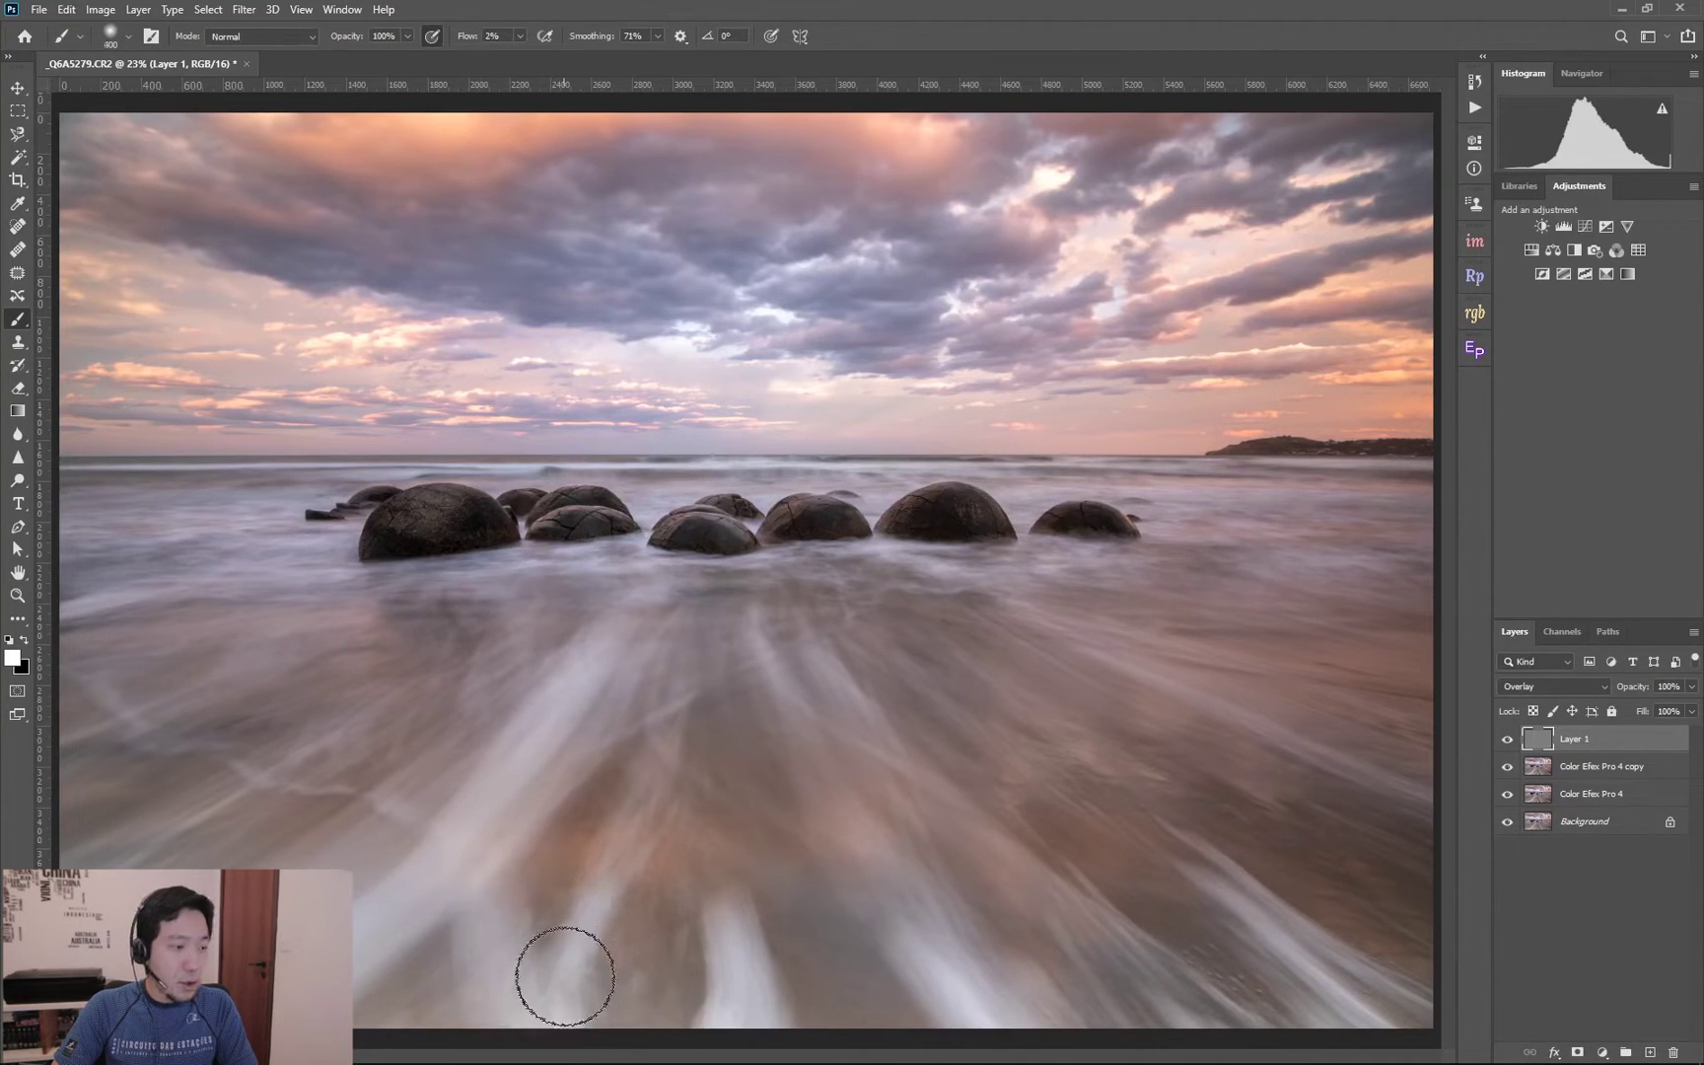
key("bracketleft")
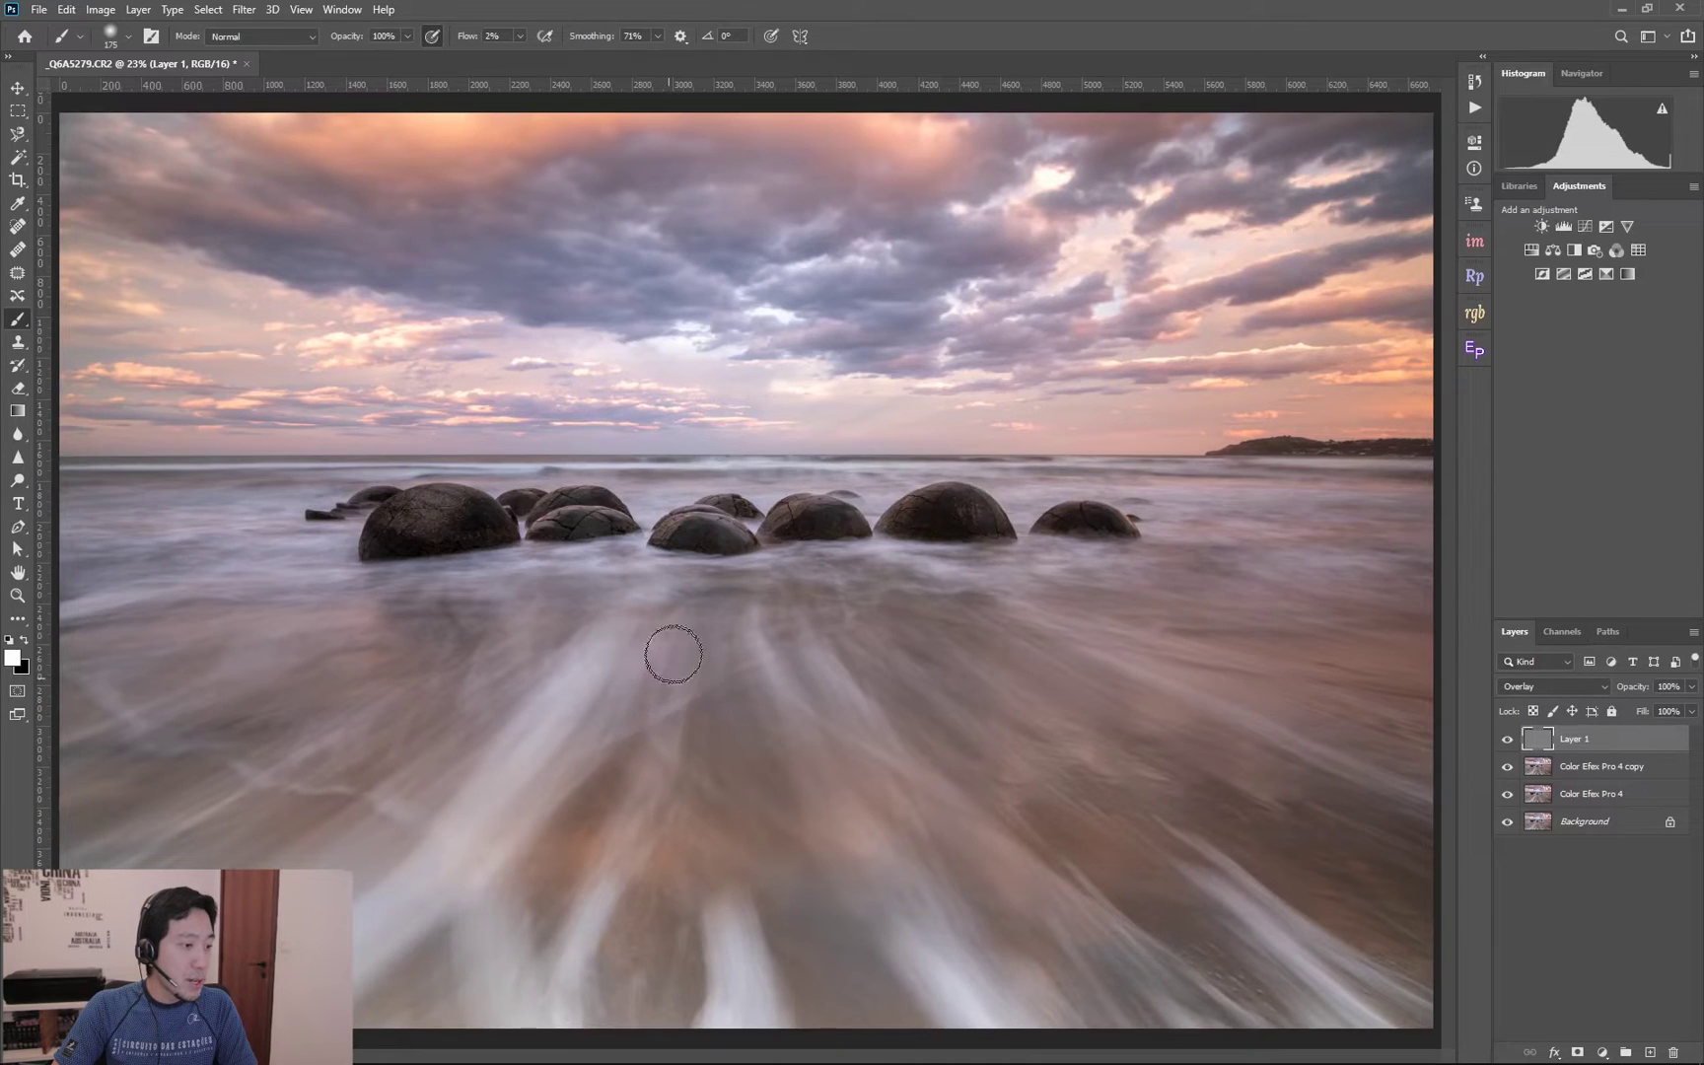
key("bracketleft")
key("bracketleft")
key("bracketleft")
key("bracketleft")
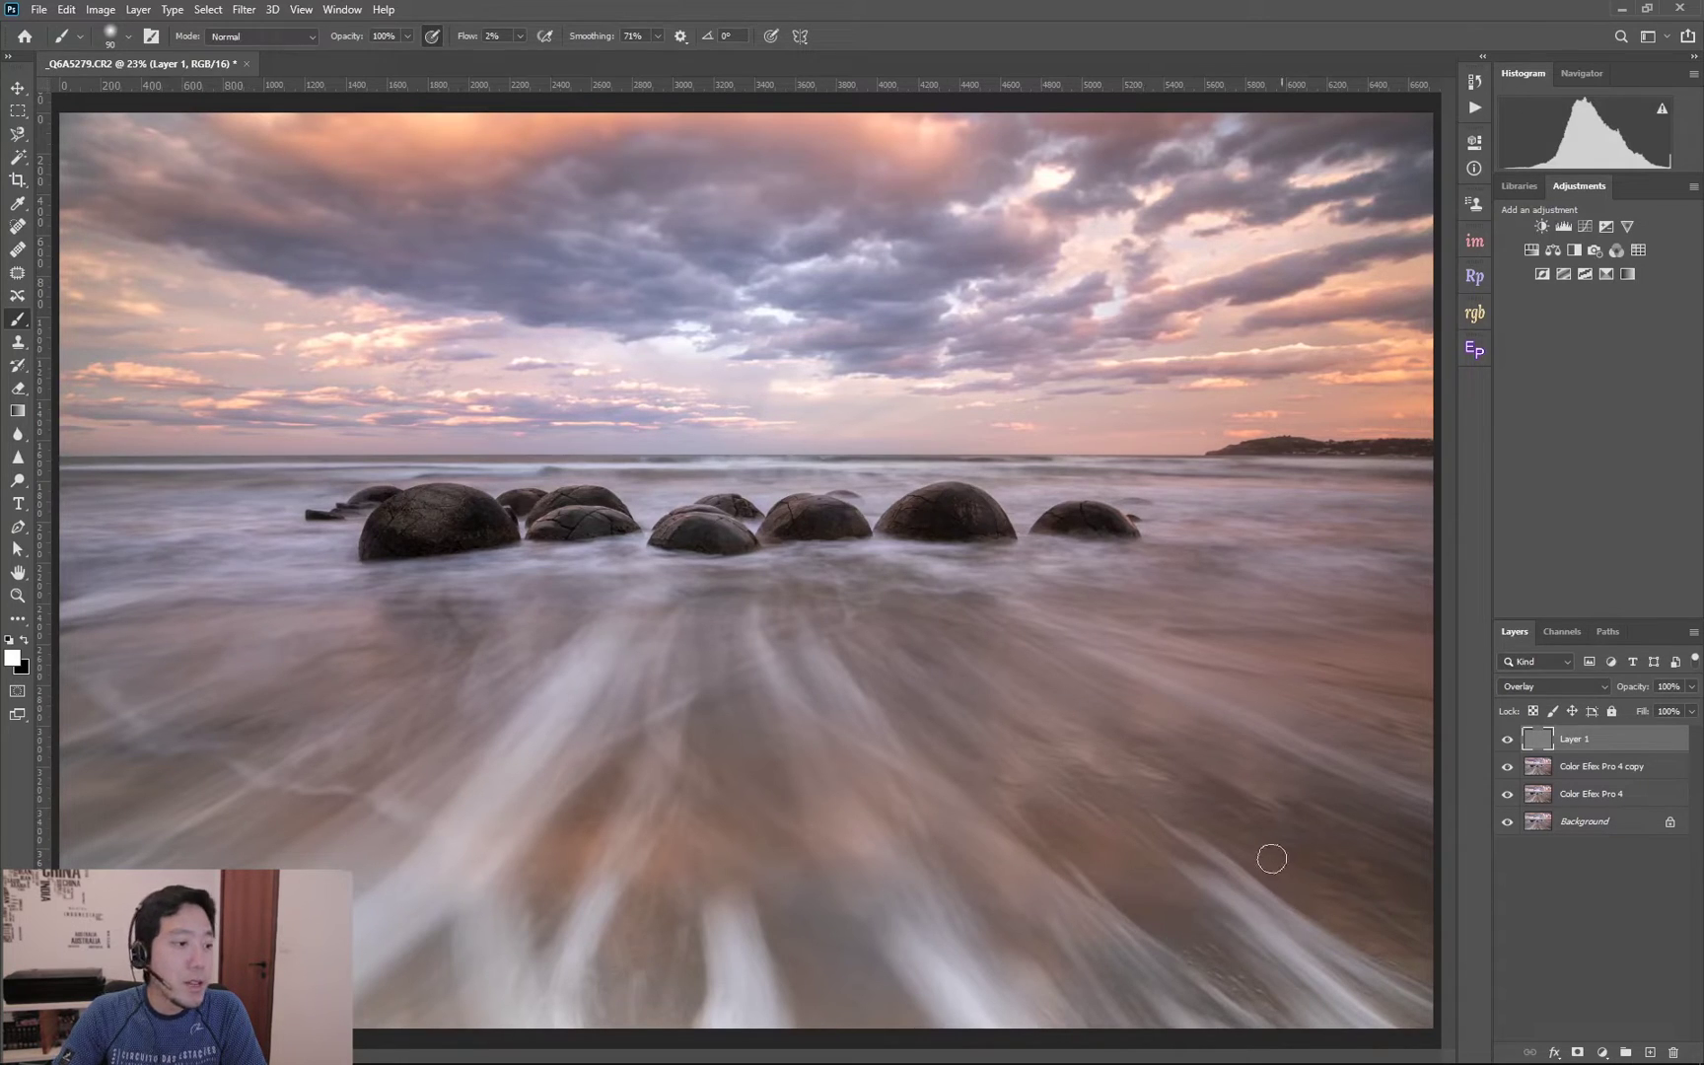
Enlarge the brush to 175 and dodge more of the foreground water streaks in white.
key("bracketright")
key("bracketright")
key("bracketright")
key("bracketright")
mouse_move(779, 815)
left_mouse_down()
mouse_move(716, 811)
mouse_move(762, 802)
left_mouse_up()
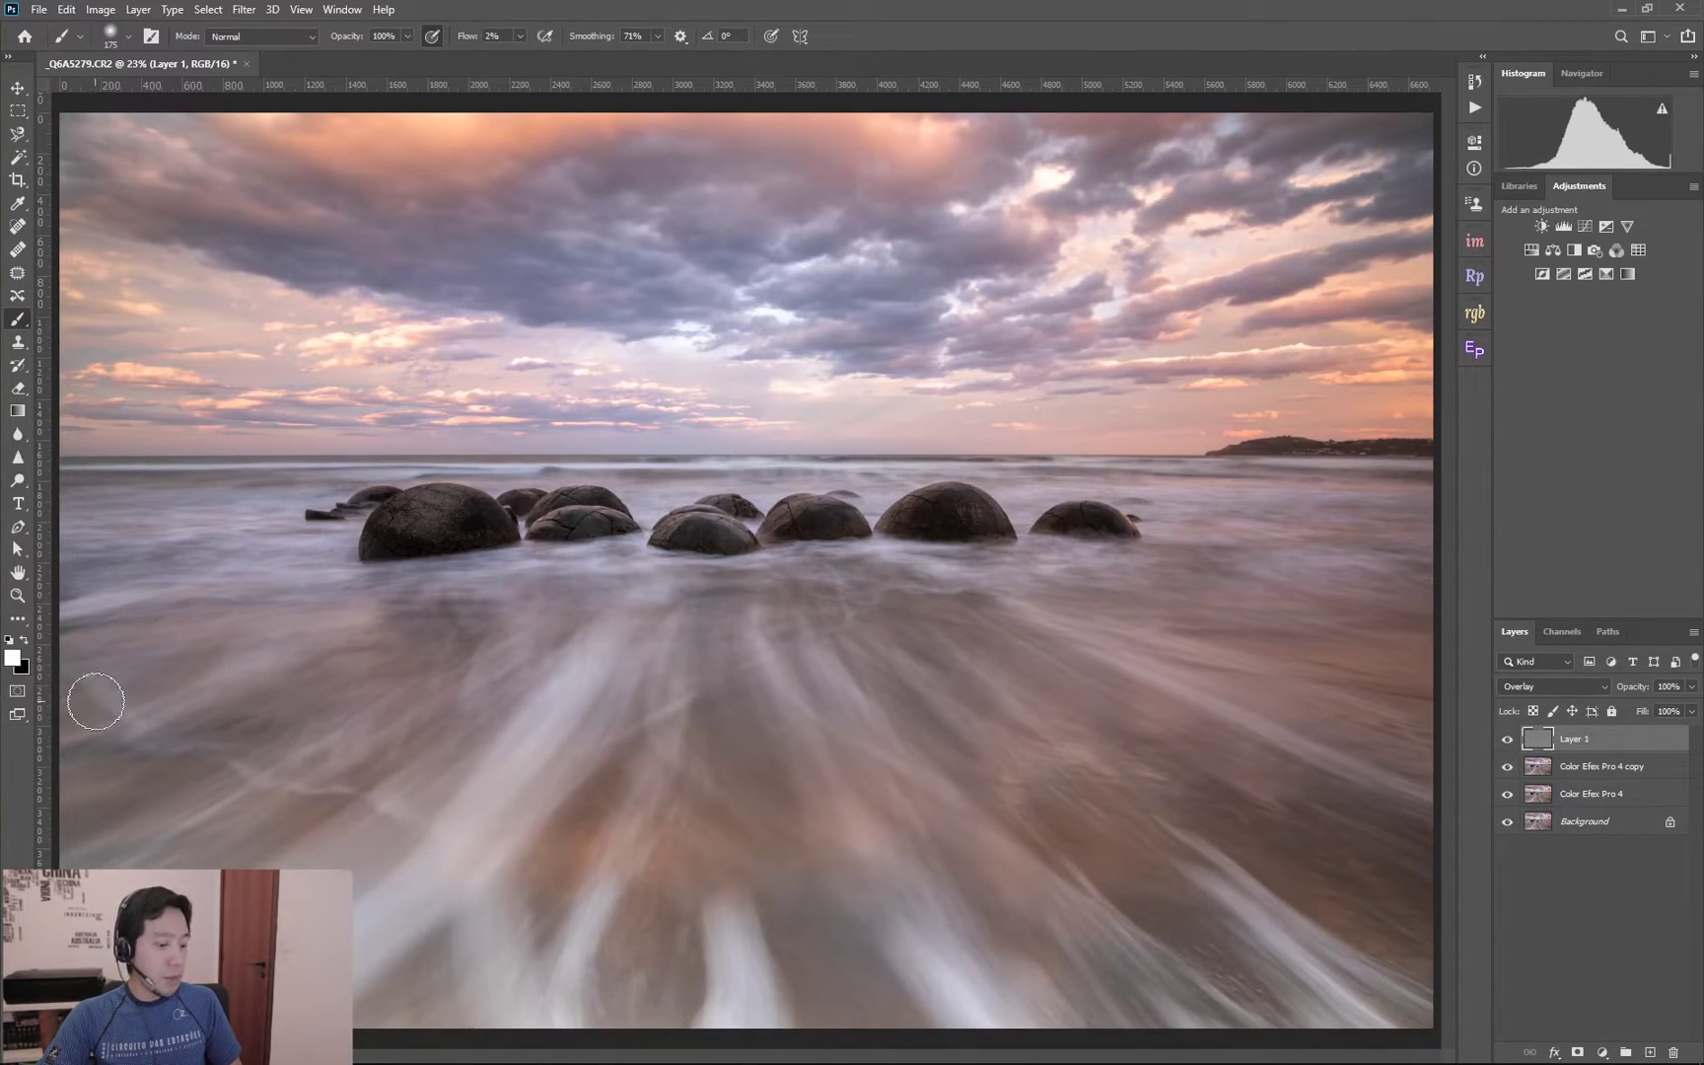
Burn the darker areas between the water streaks with a black brush, reducing its size to 90 and its flow to 1%.
key("x")
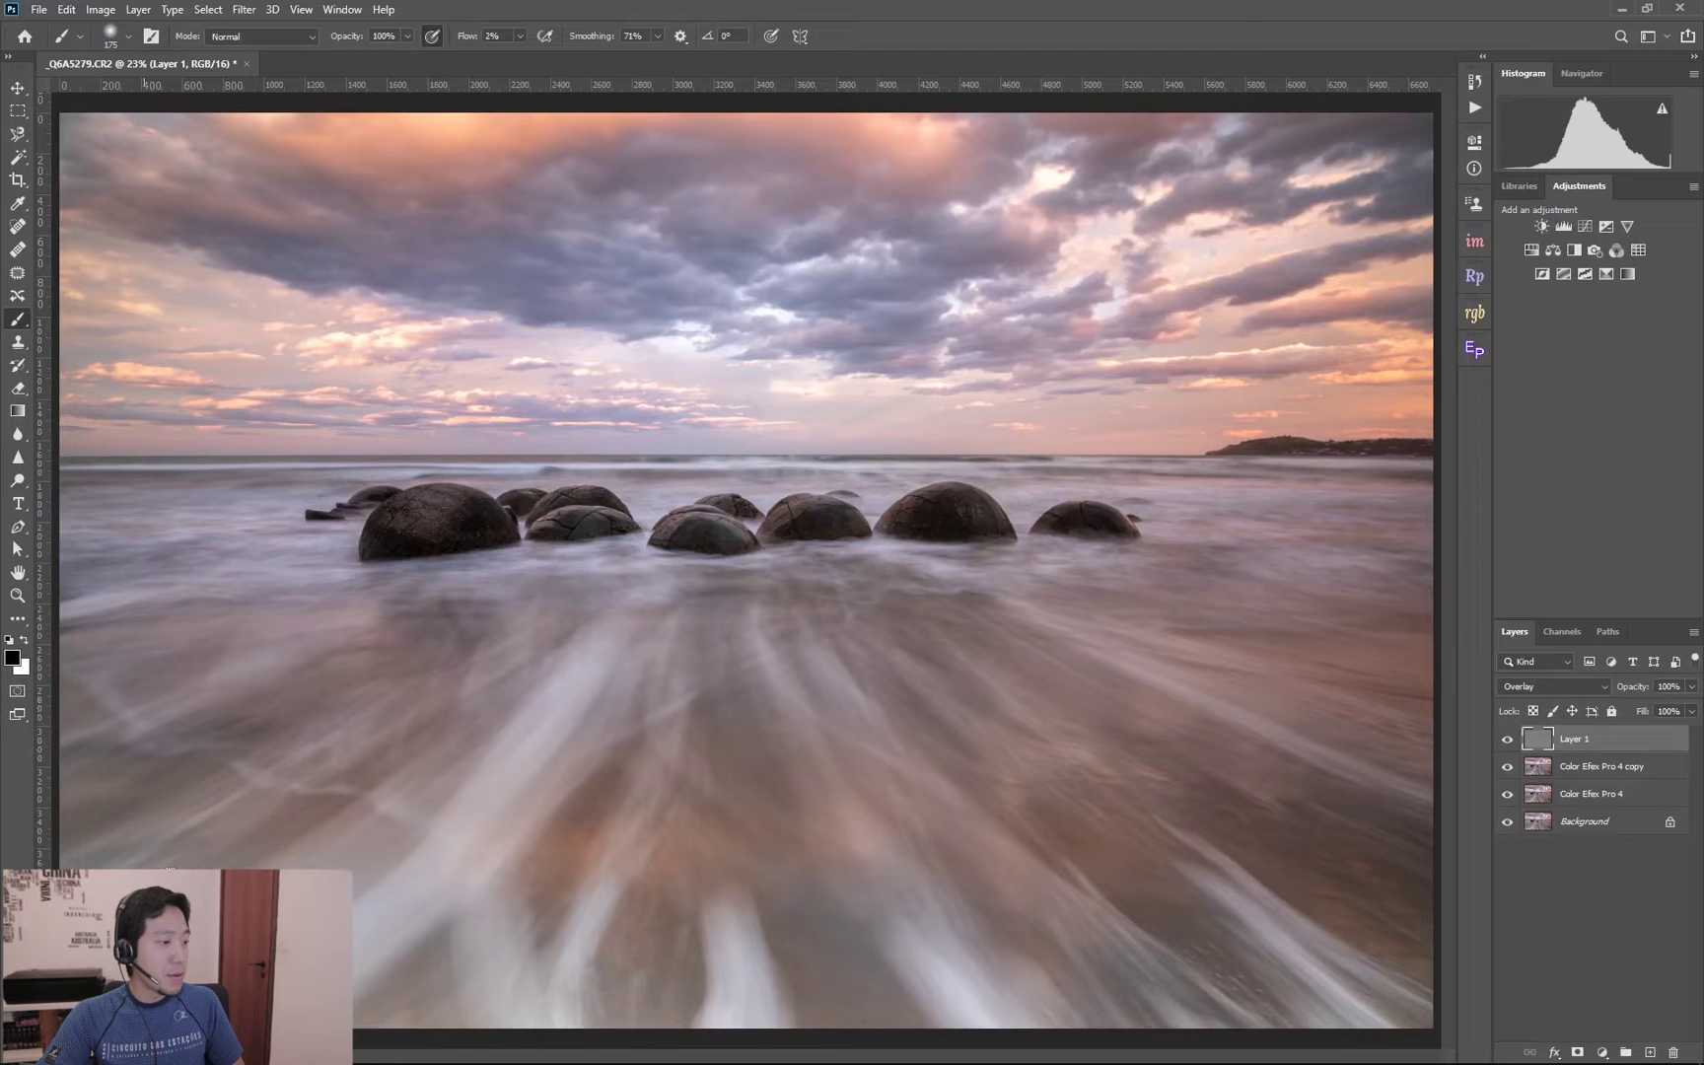
key("bracketleft")
key("bracketleft")
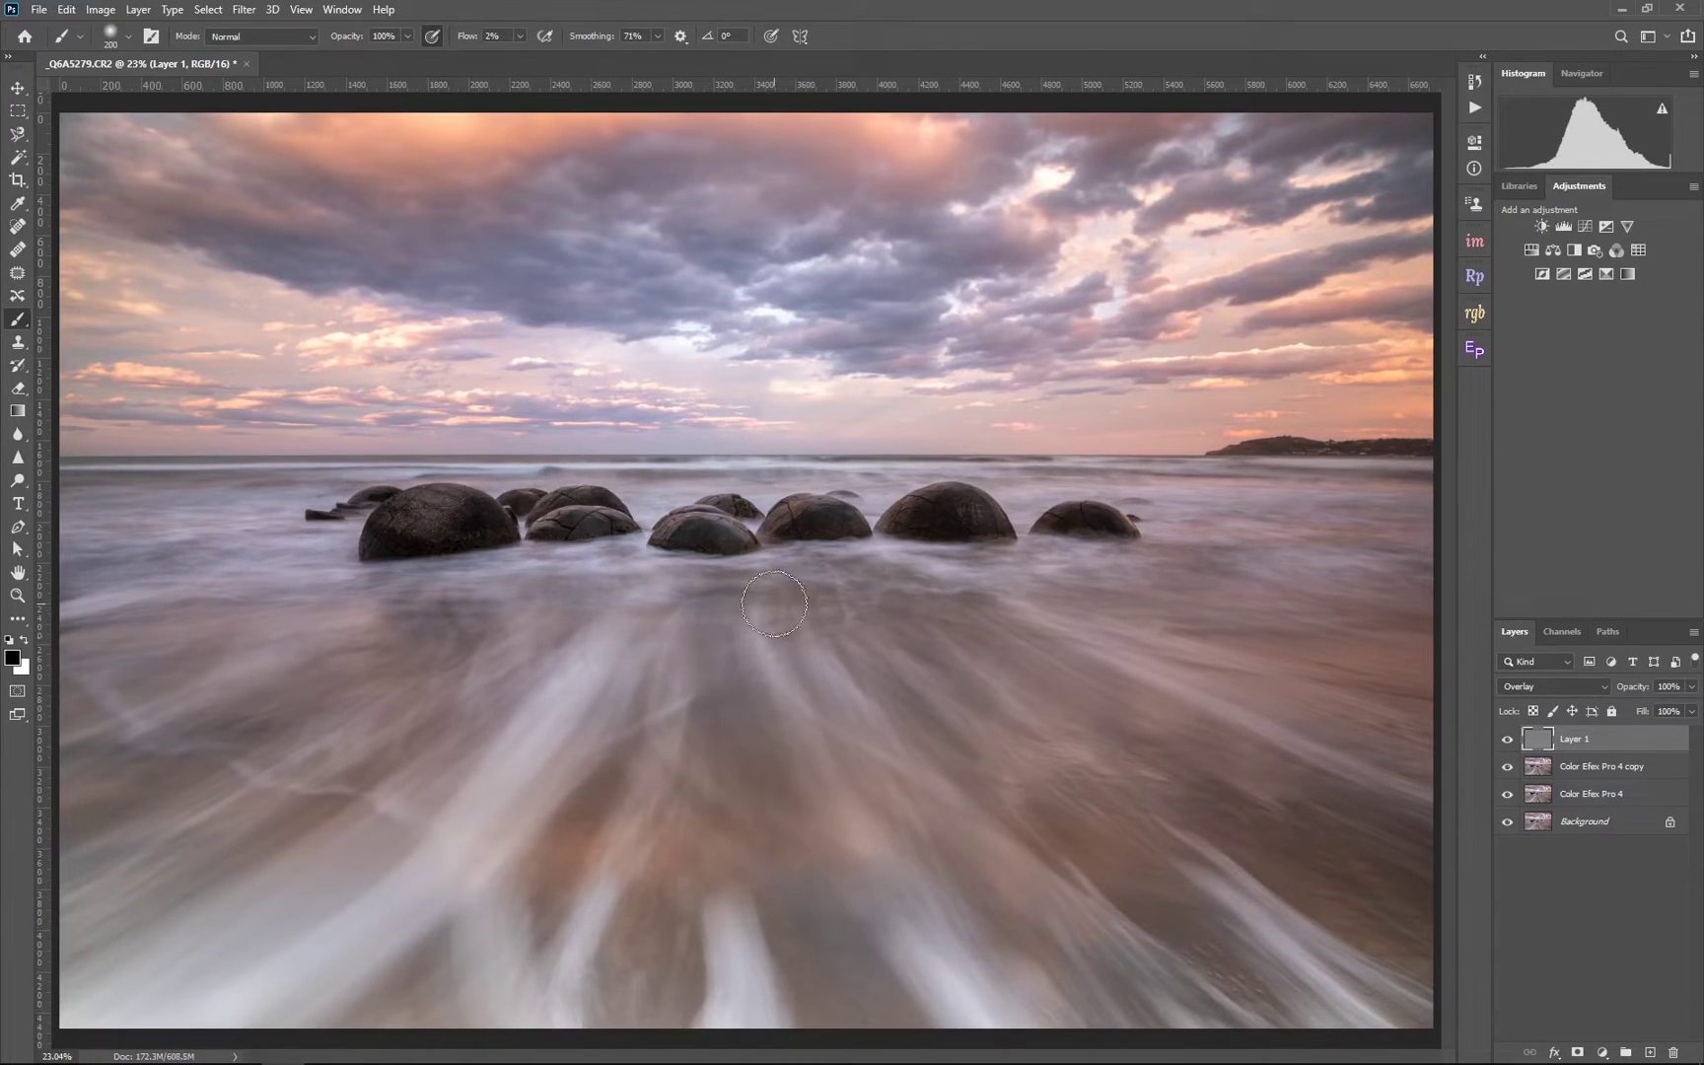
key("bracketleft")
key("bracketleft")
key("shift+0")
key("shift+1")
Switch the brush back to white and set its flow to 2%.
key("x")
key("shift+0")
key("shift+2")
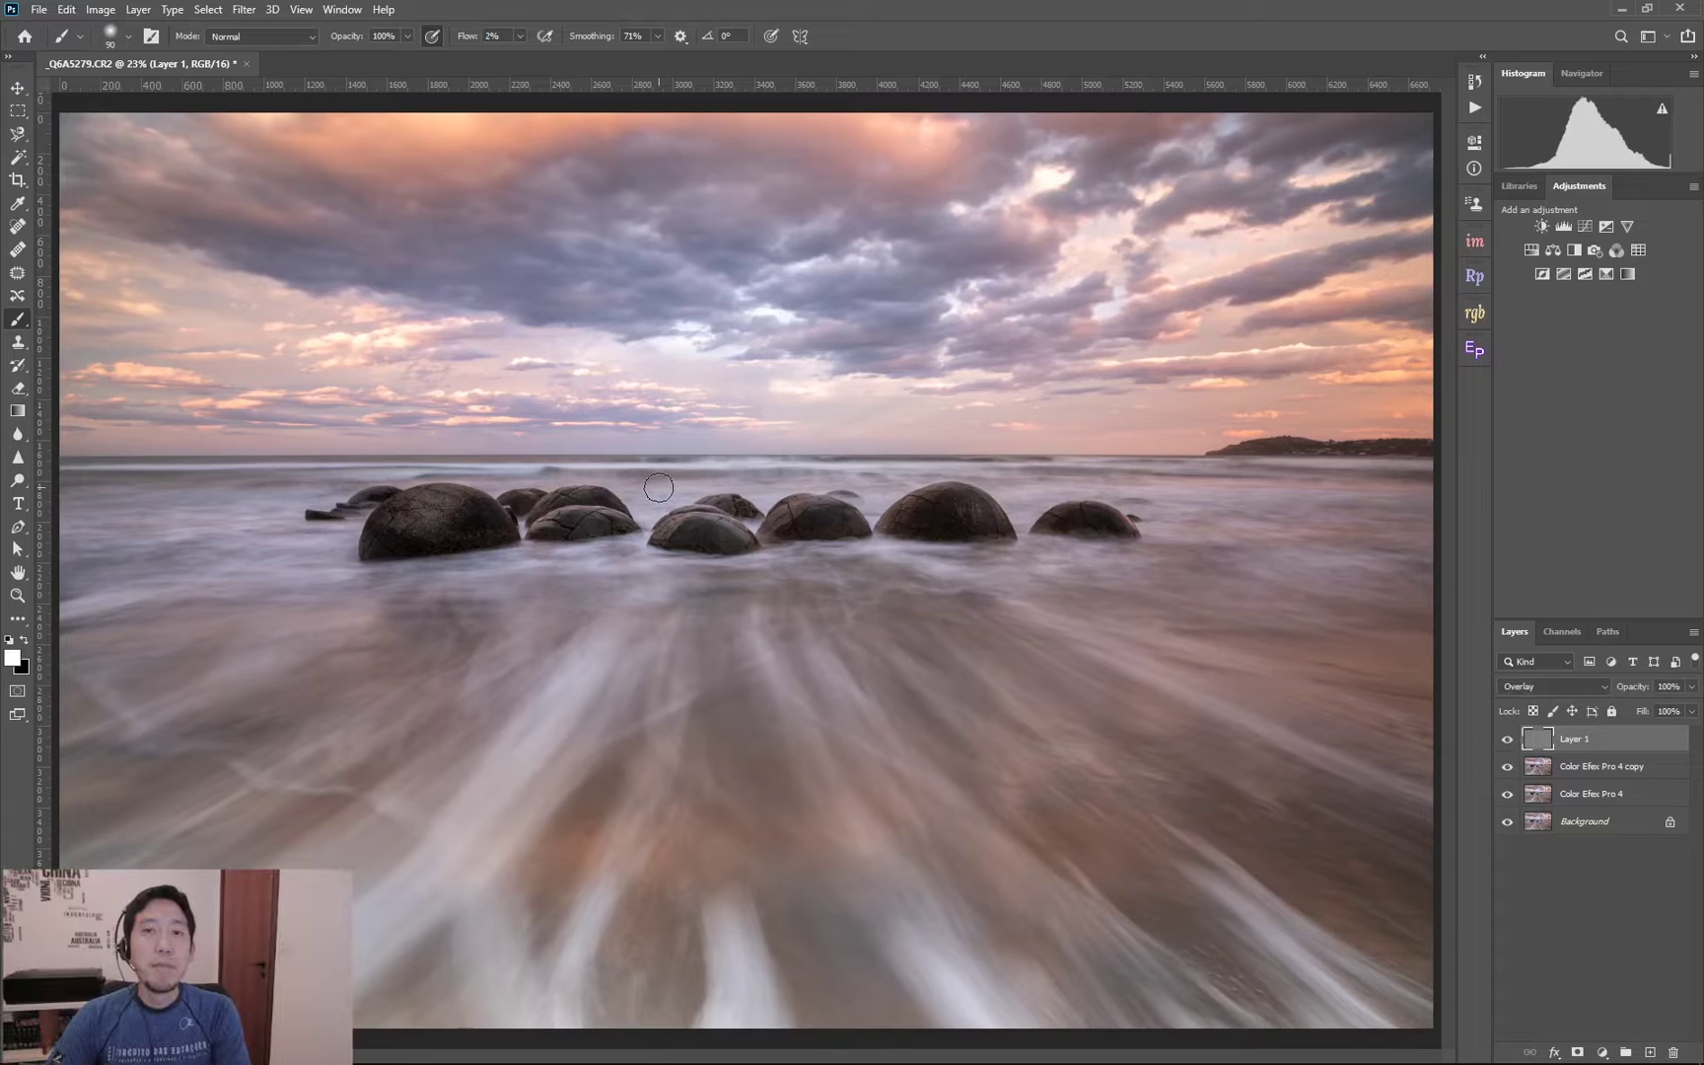
Compare the photo with and without the dodge-and-burn layer.
left_click(1507, 742)
left_click(1507, 742)
left_click(1507, 742)
left_click(1507, 741)
left_click(1508, 742)
left_click(1507, 742)
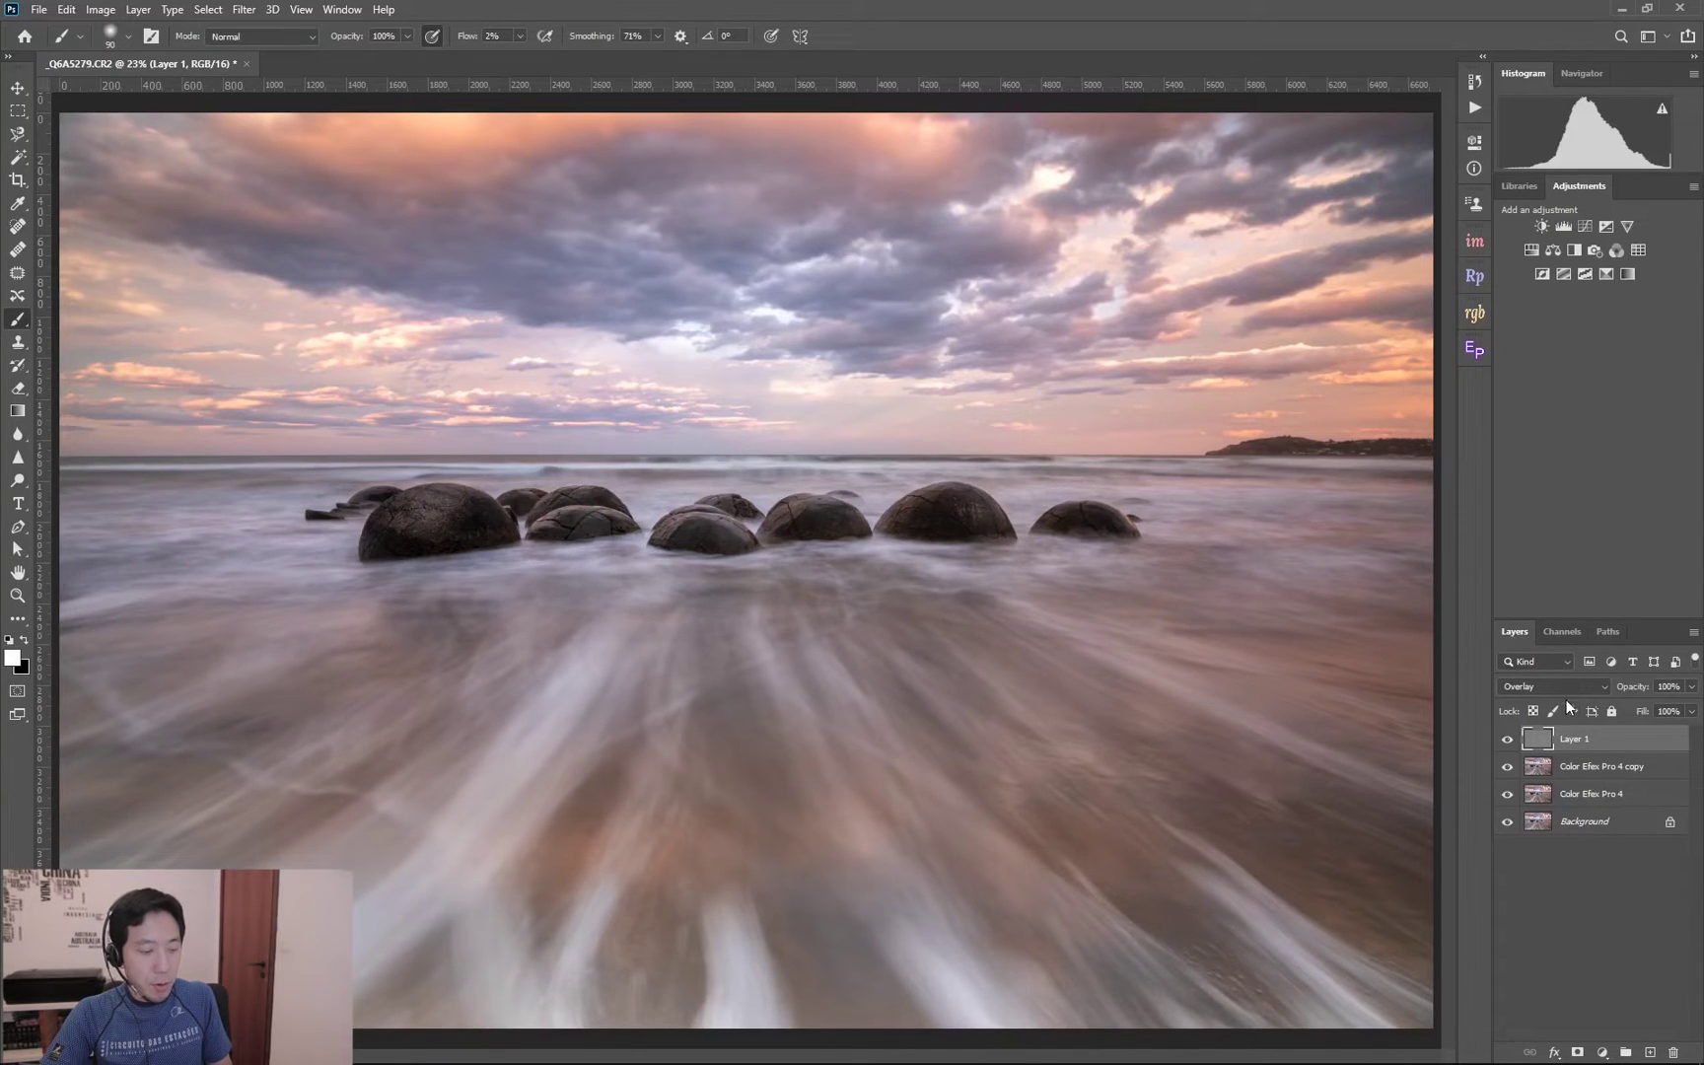
Stamp all visible layers into a new layer and apply a High Pass filter with a radius of 2 pixels.
key("ctrl+shift+alt+e")
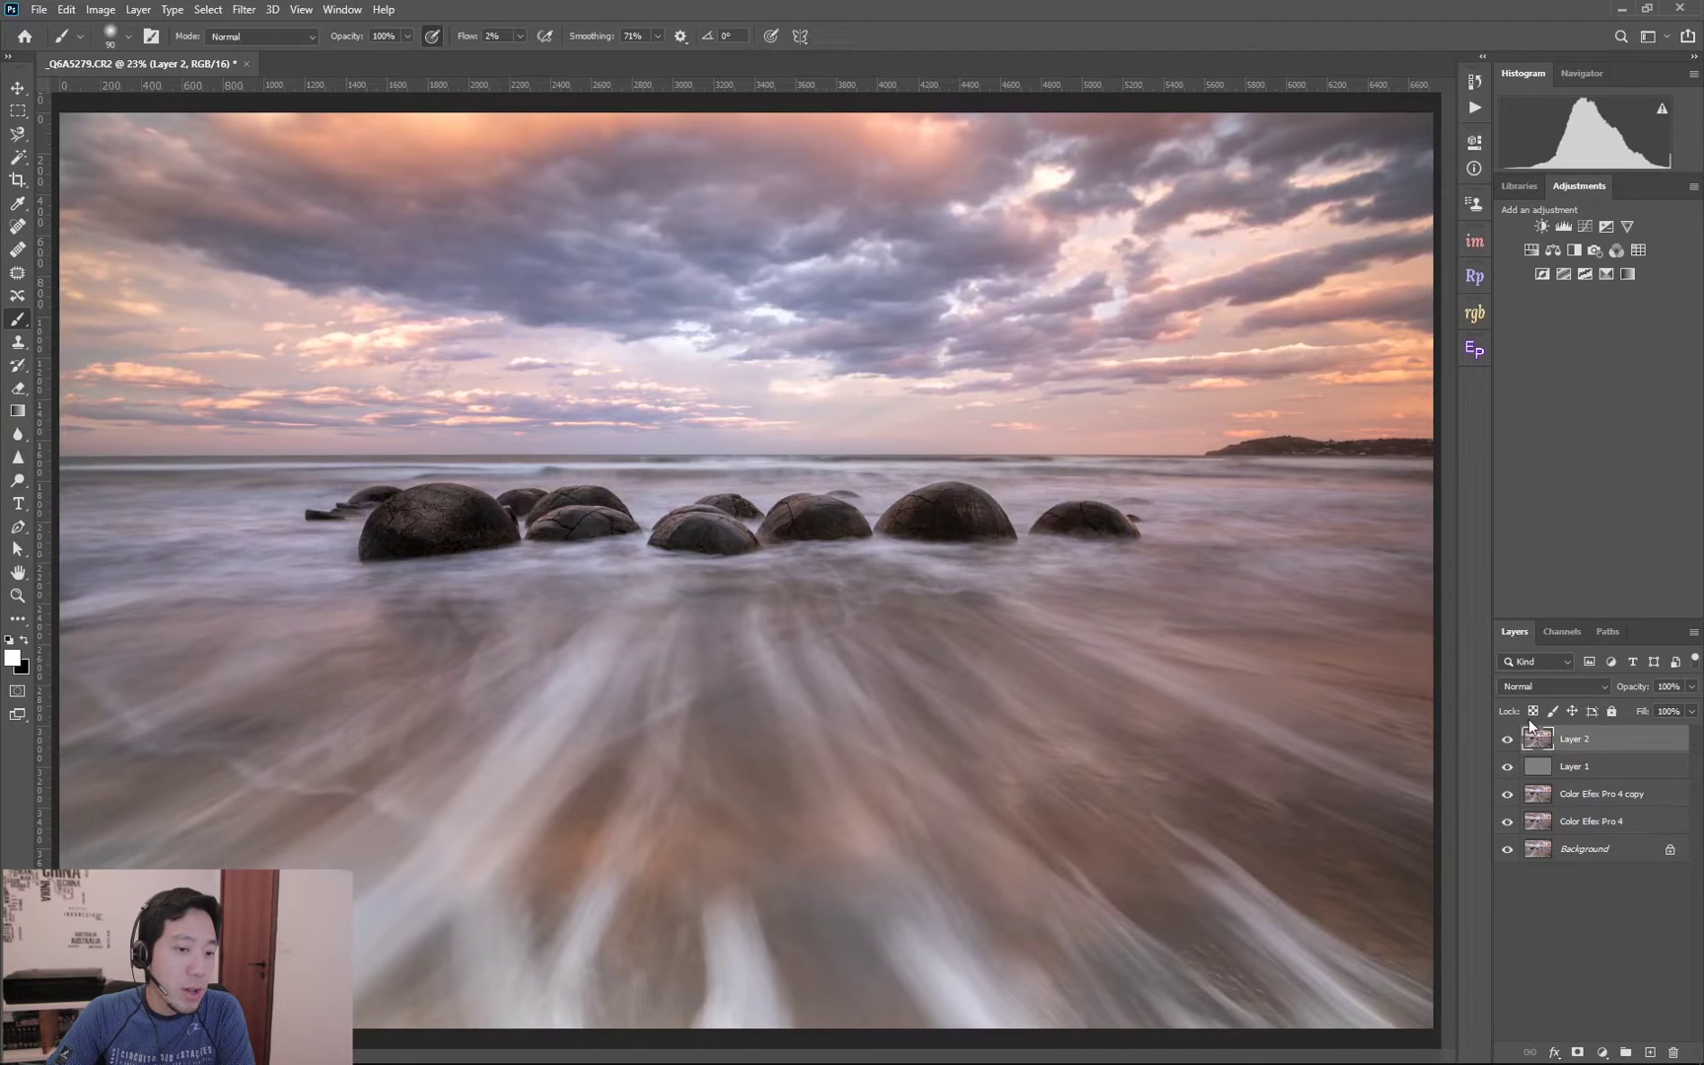
left_click(245, 10)
mouse_move(328, 363)
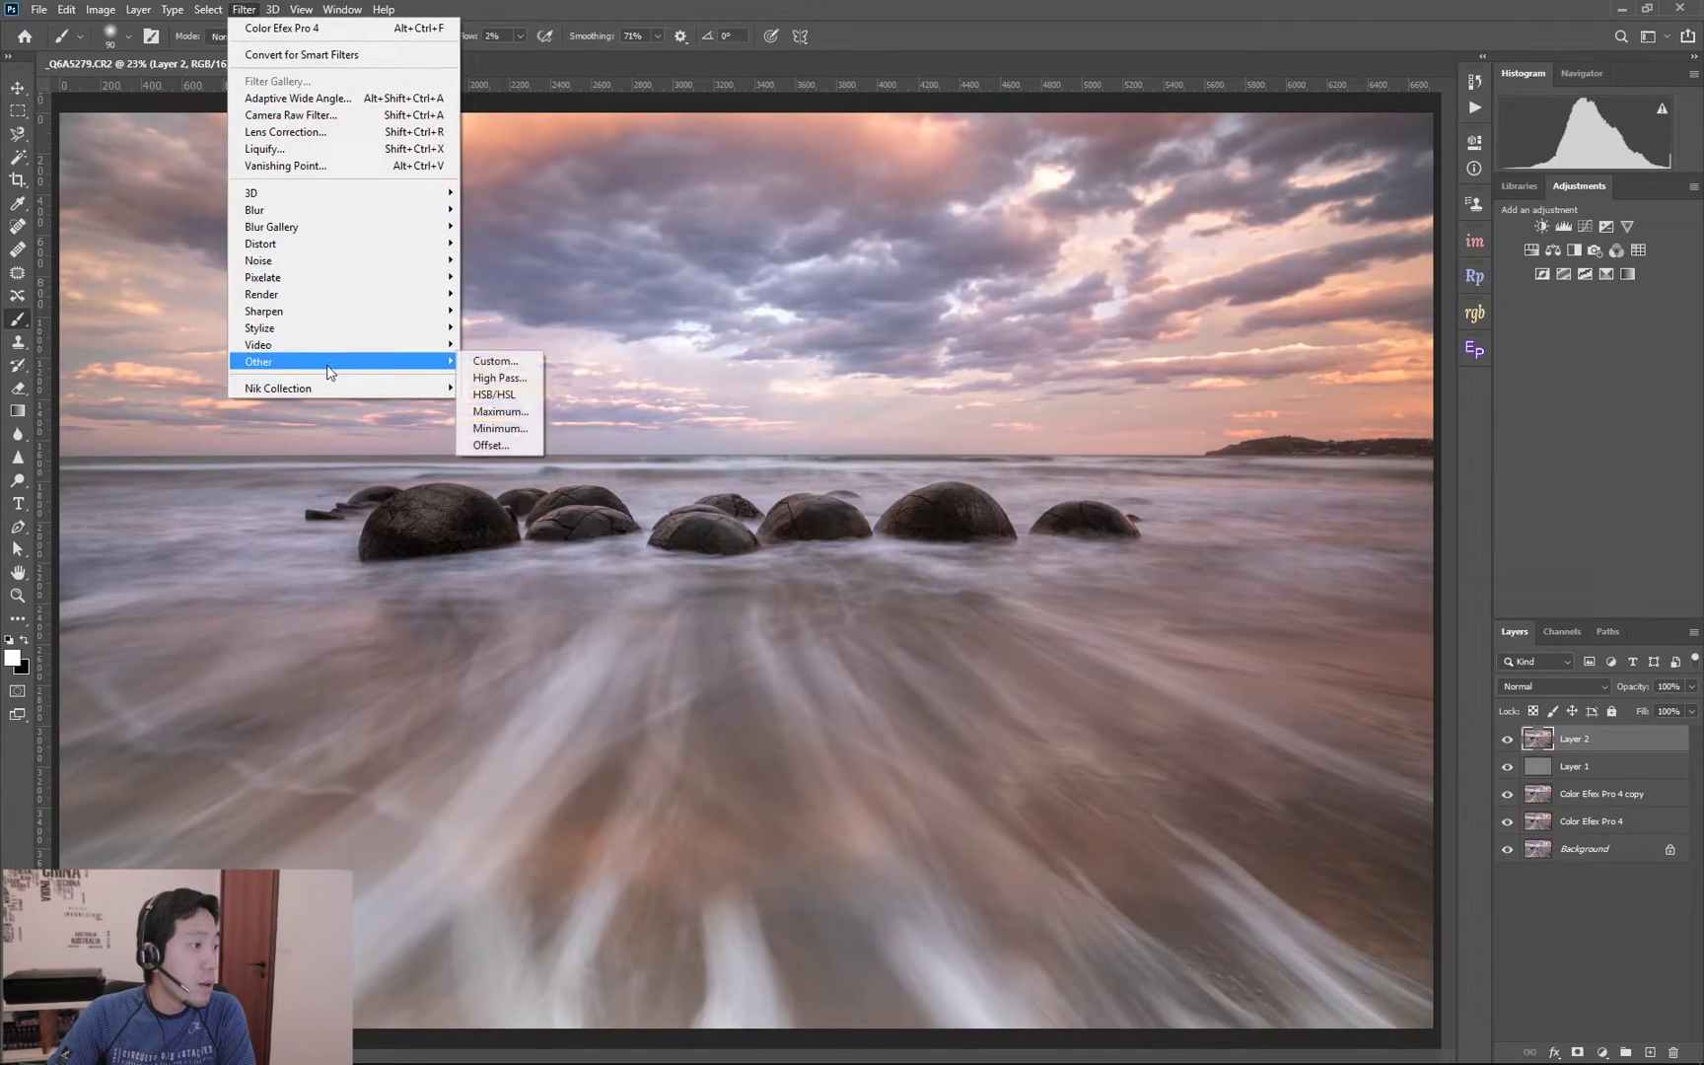
left_click(498, 378)
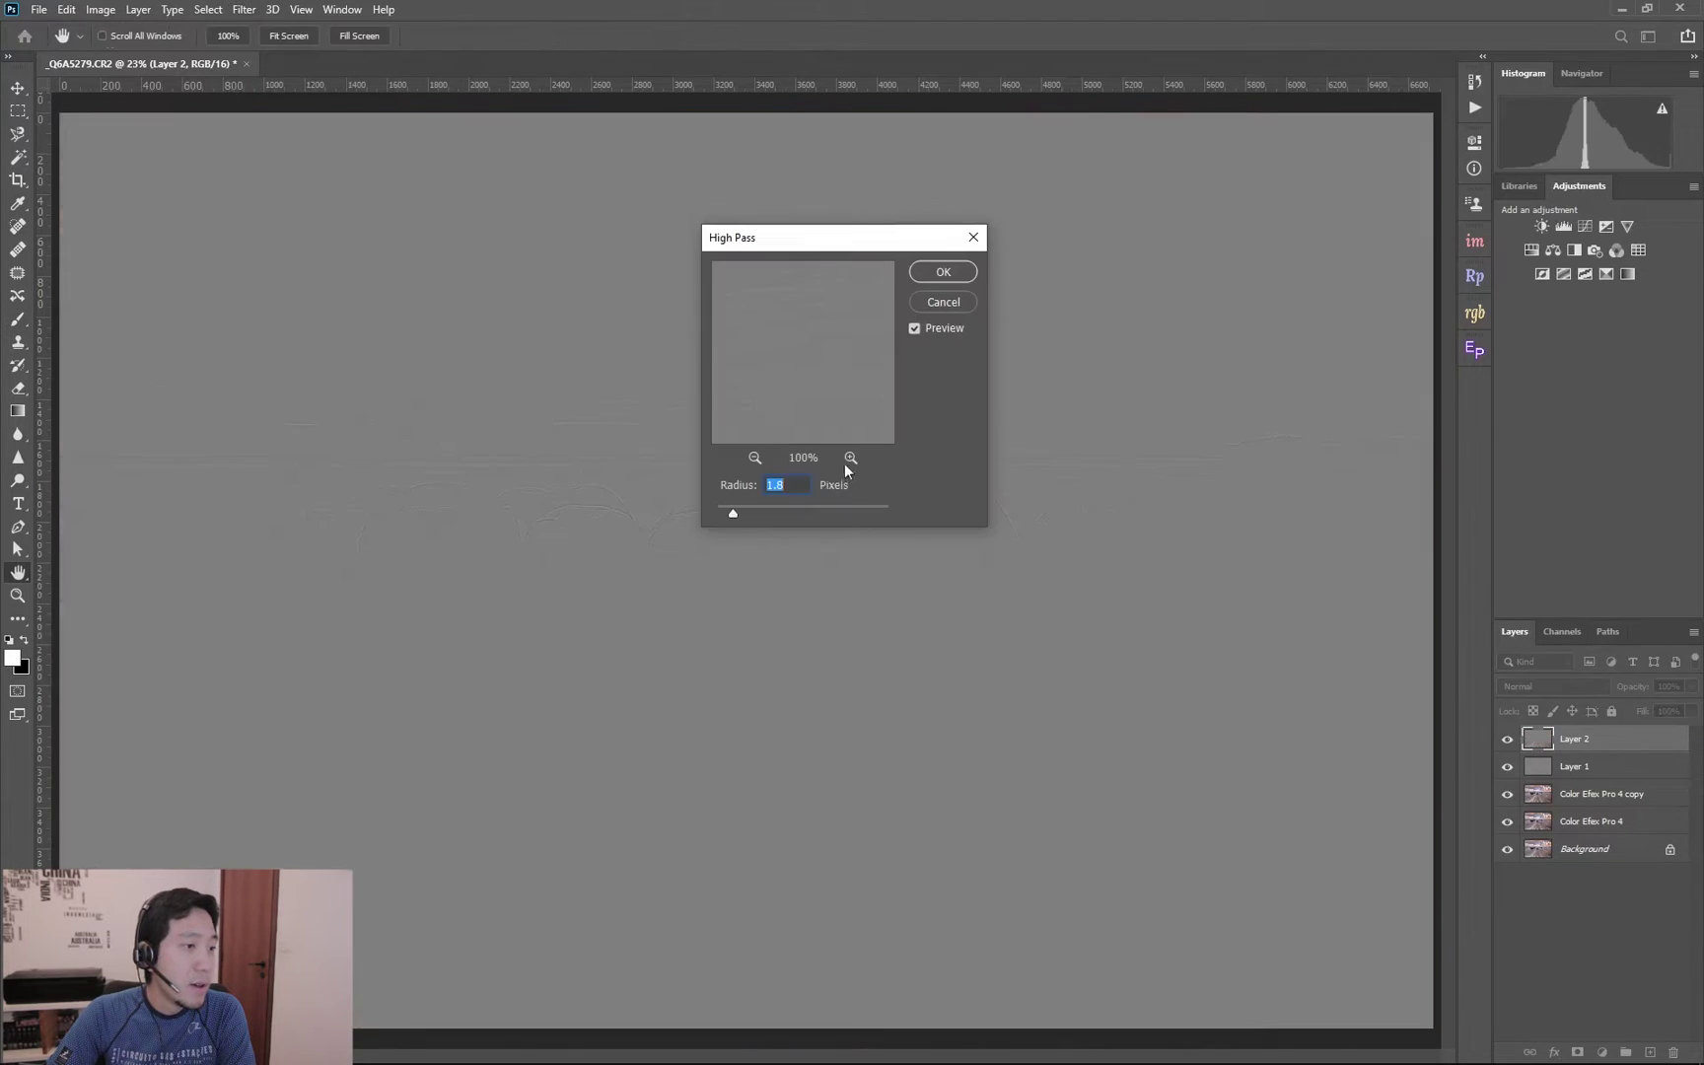
type("2")
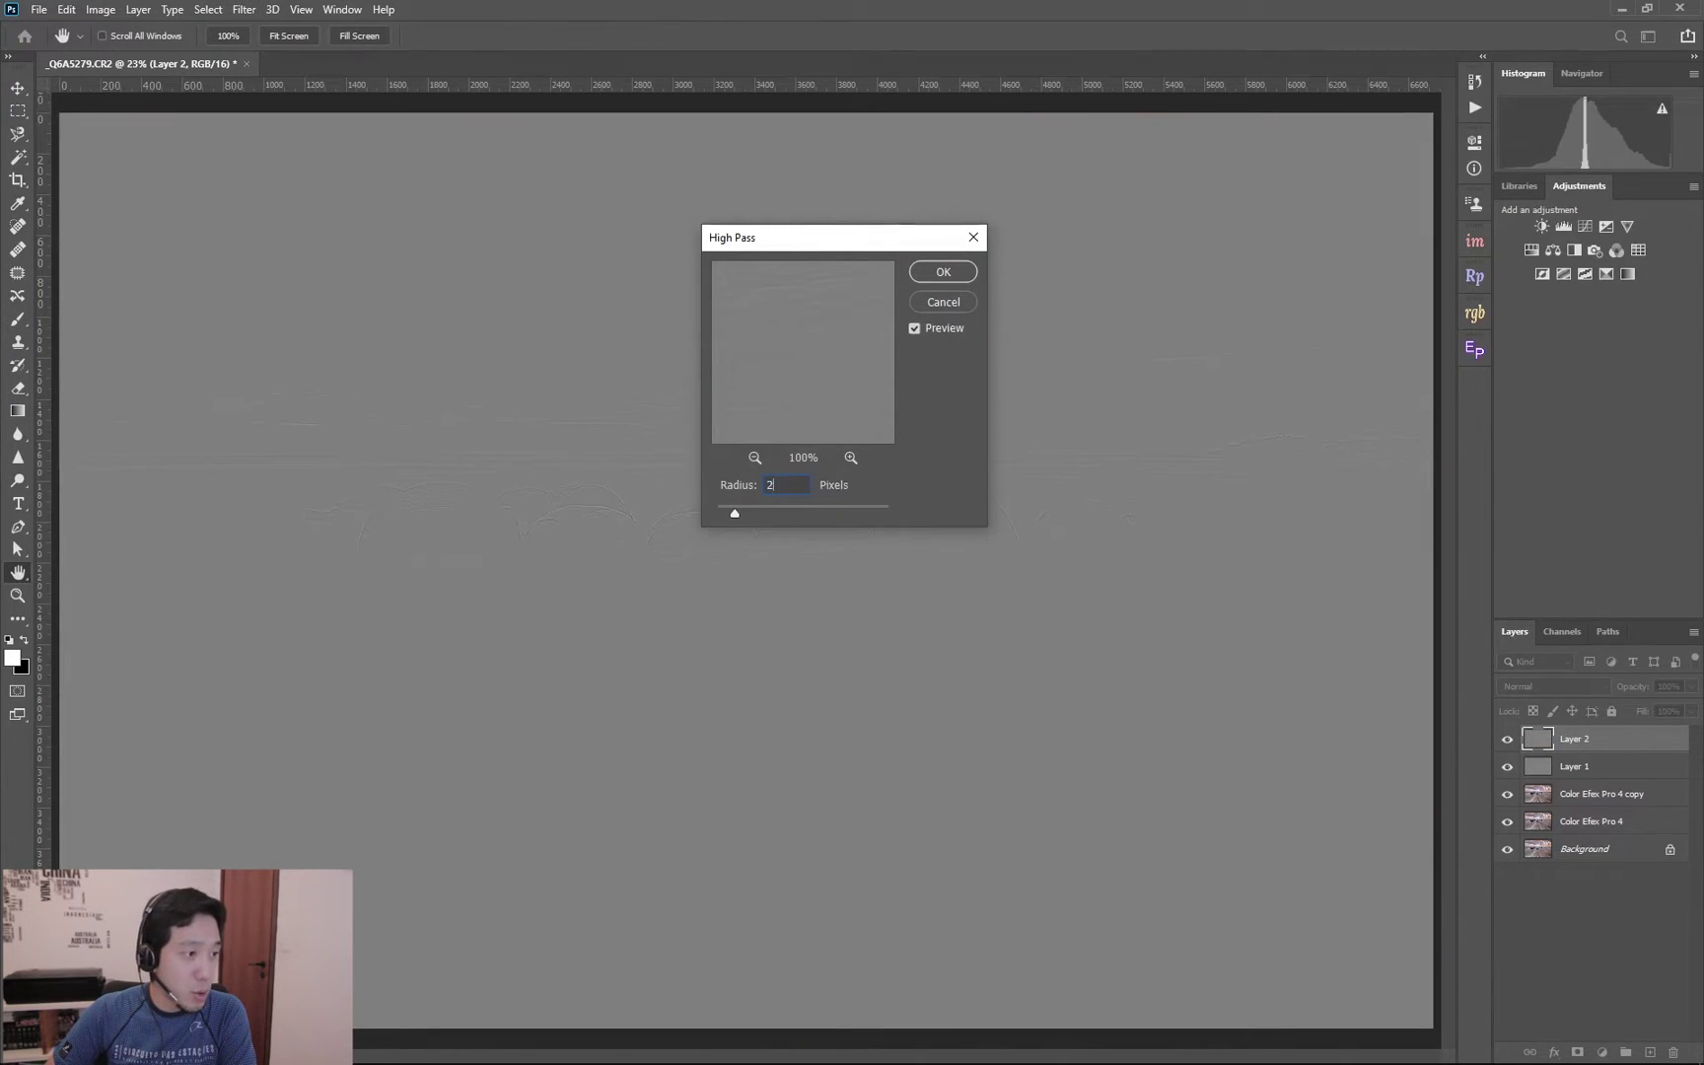
key("Return")
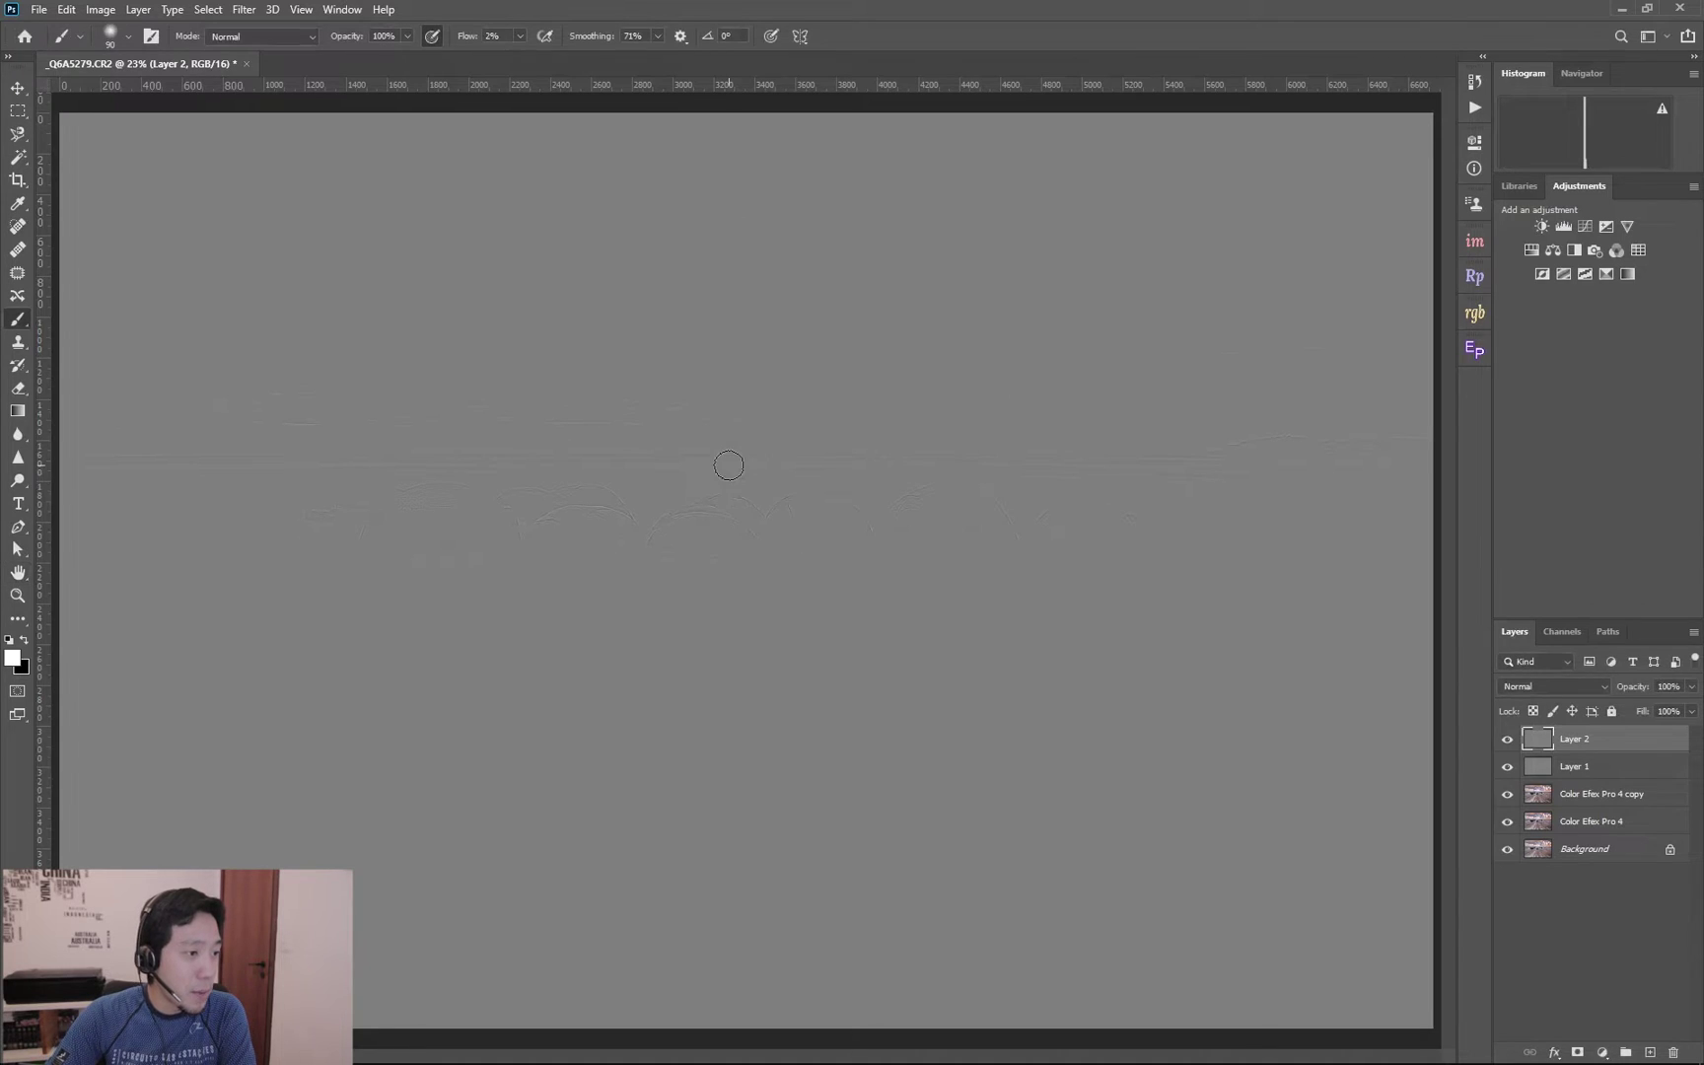
Set the high-pass layer's blend mode to Overlay and check its effect by hiding and showing the layer.
left_click(1537, 683)
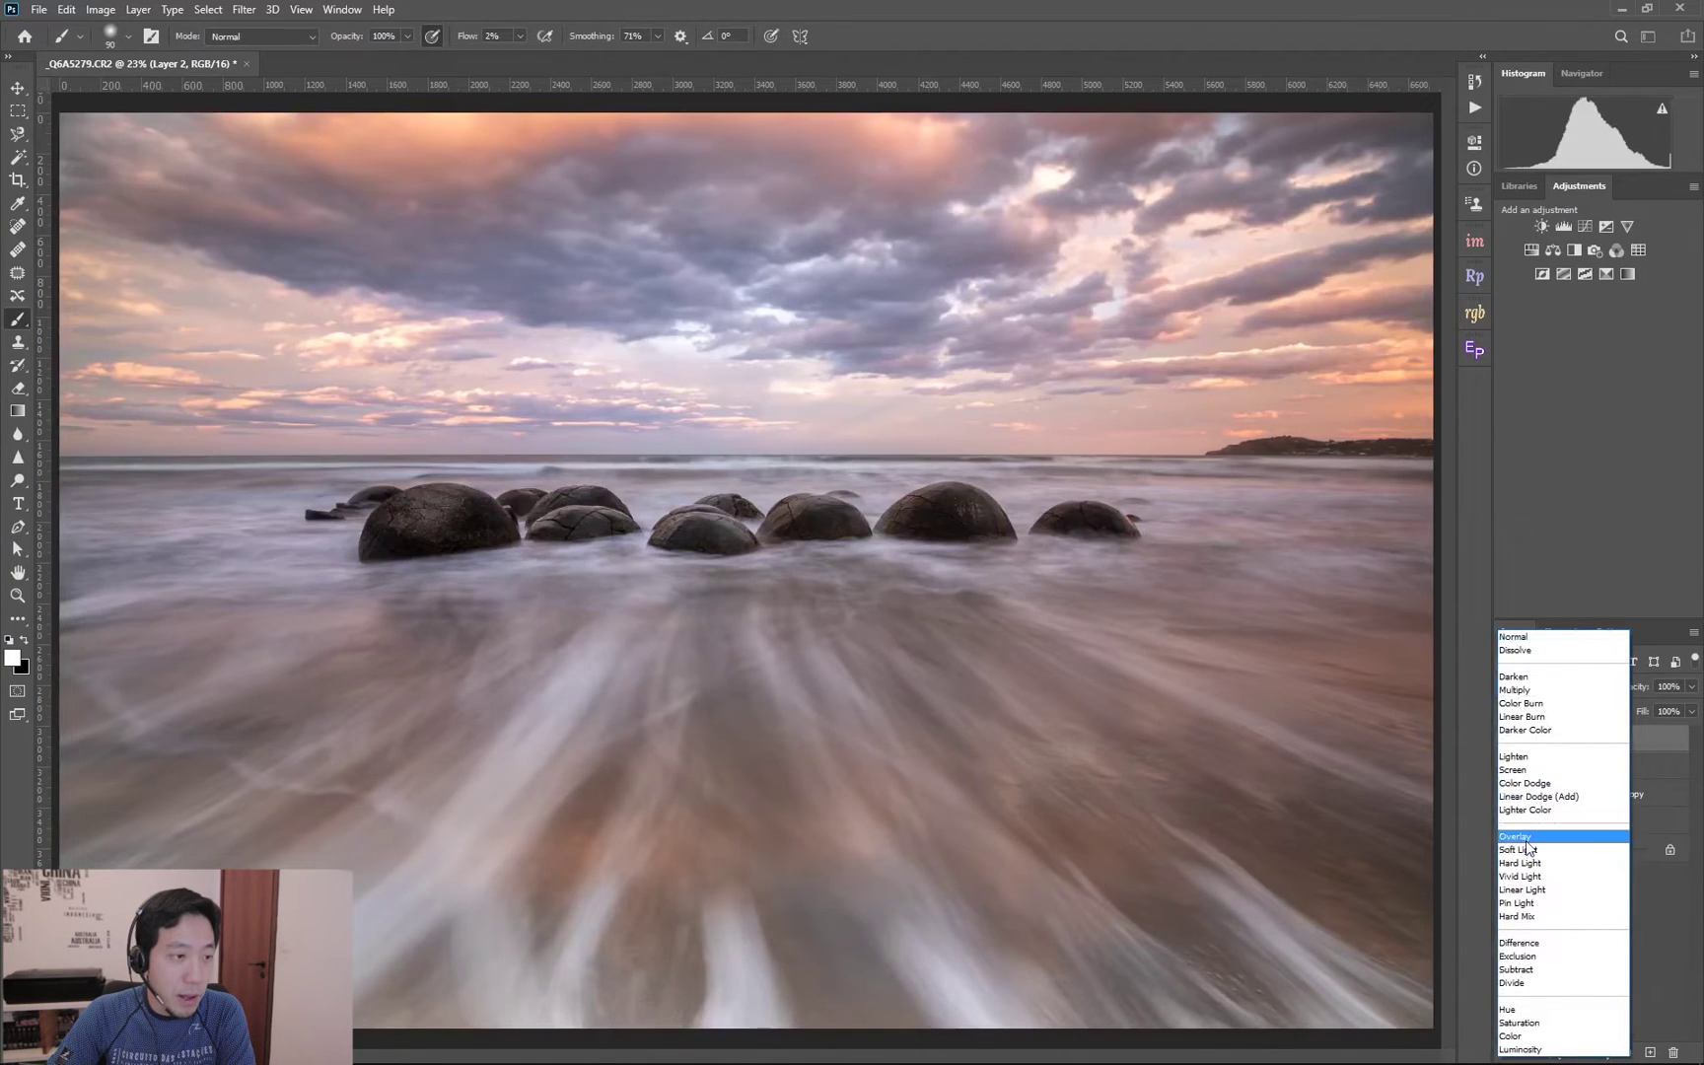
left_click(1526, 839)
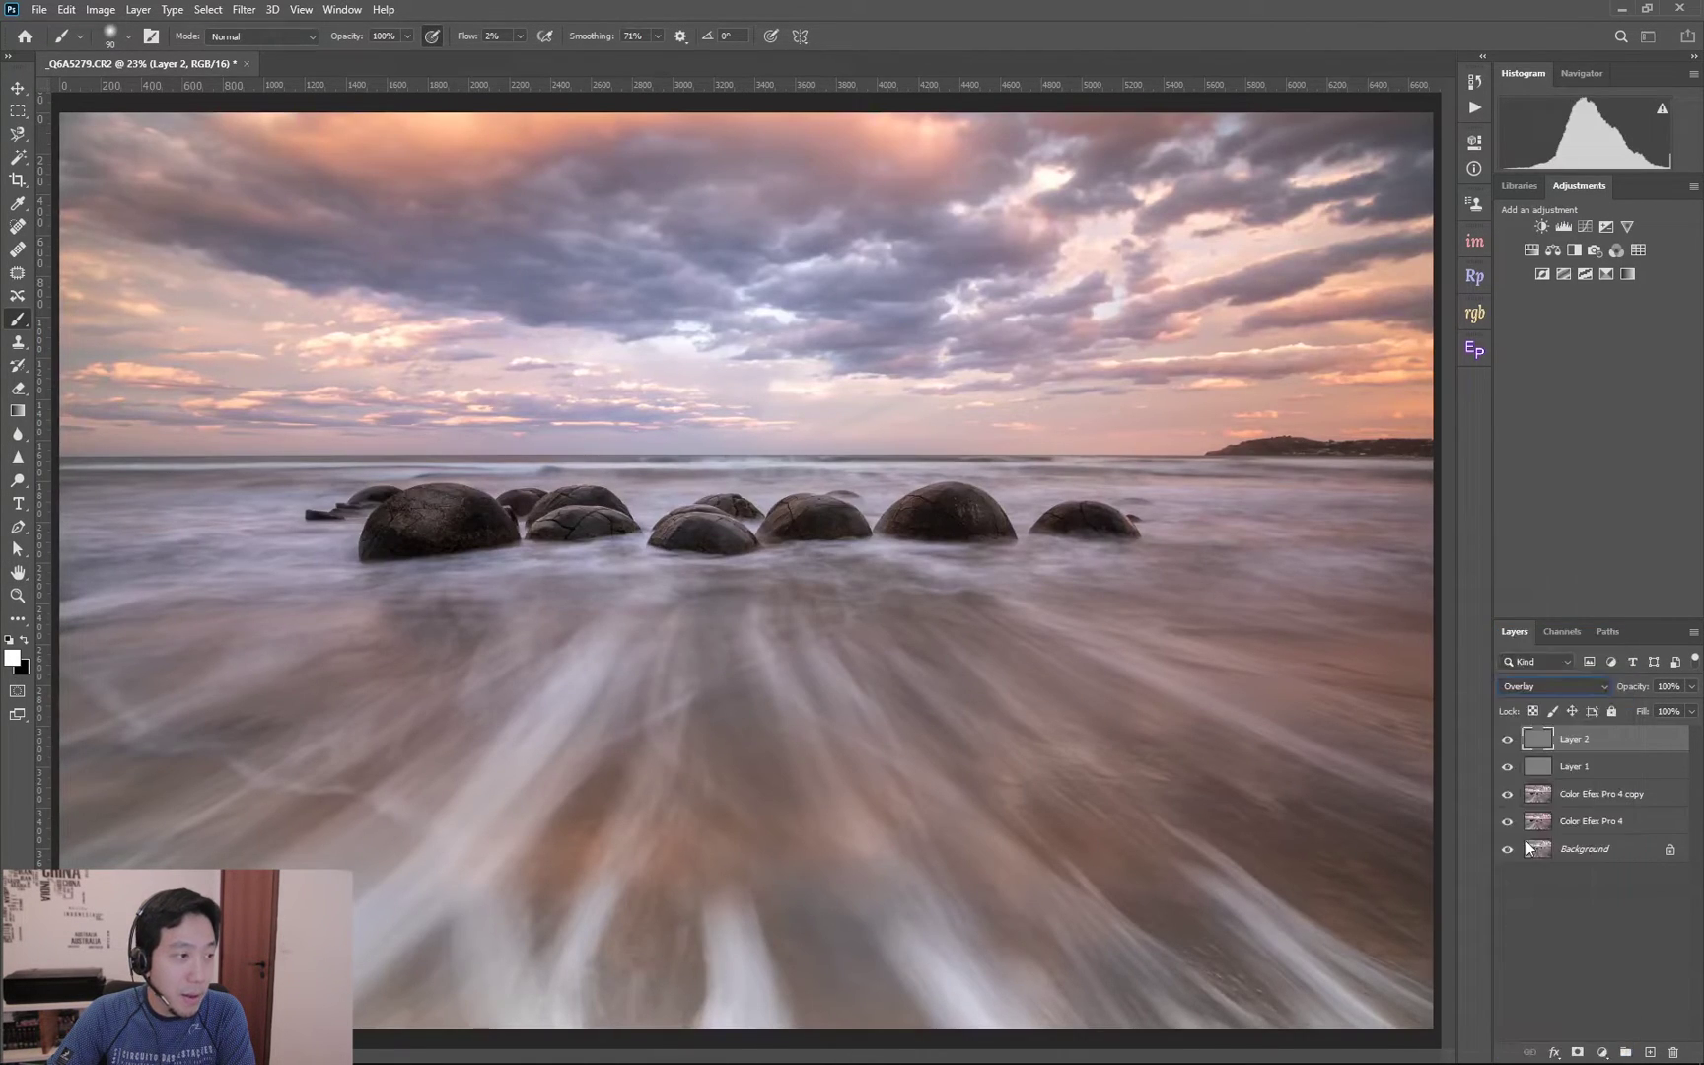
left_click(1508, 740)
left_click(1509, 742)
Examine the boulders at 200% with and without the high-pass sharpening, then return to the whole photo with the layer shown.
left_click(16, 595)
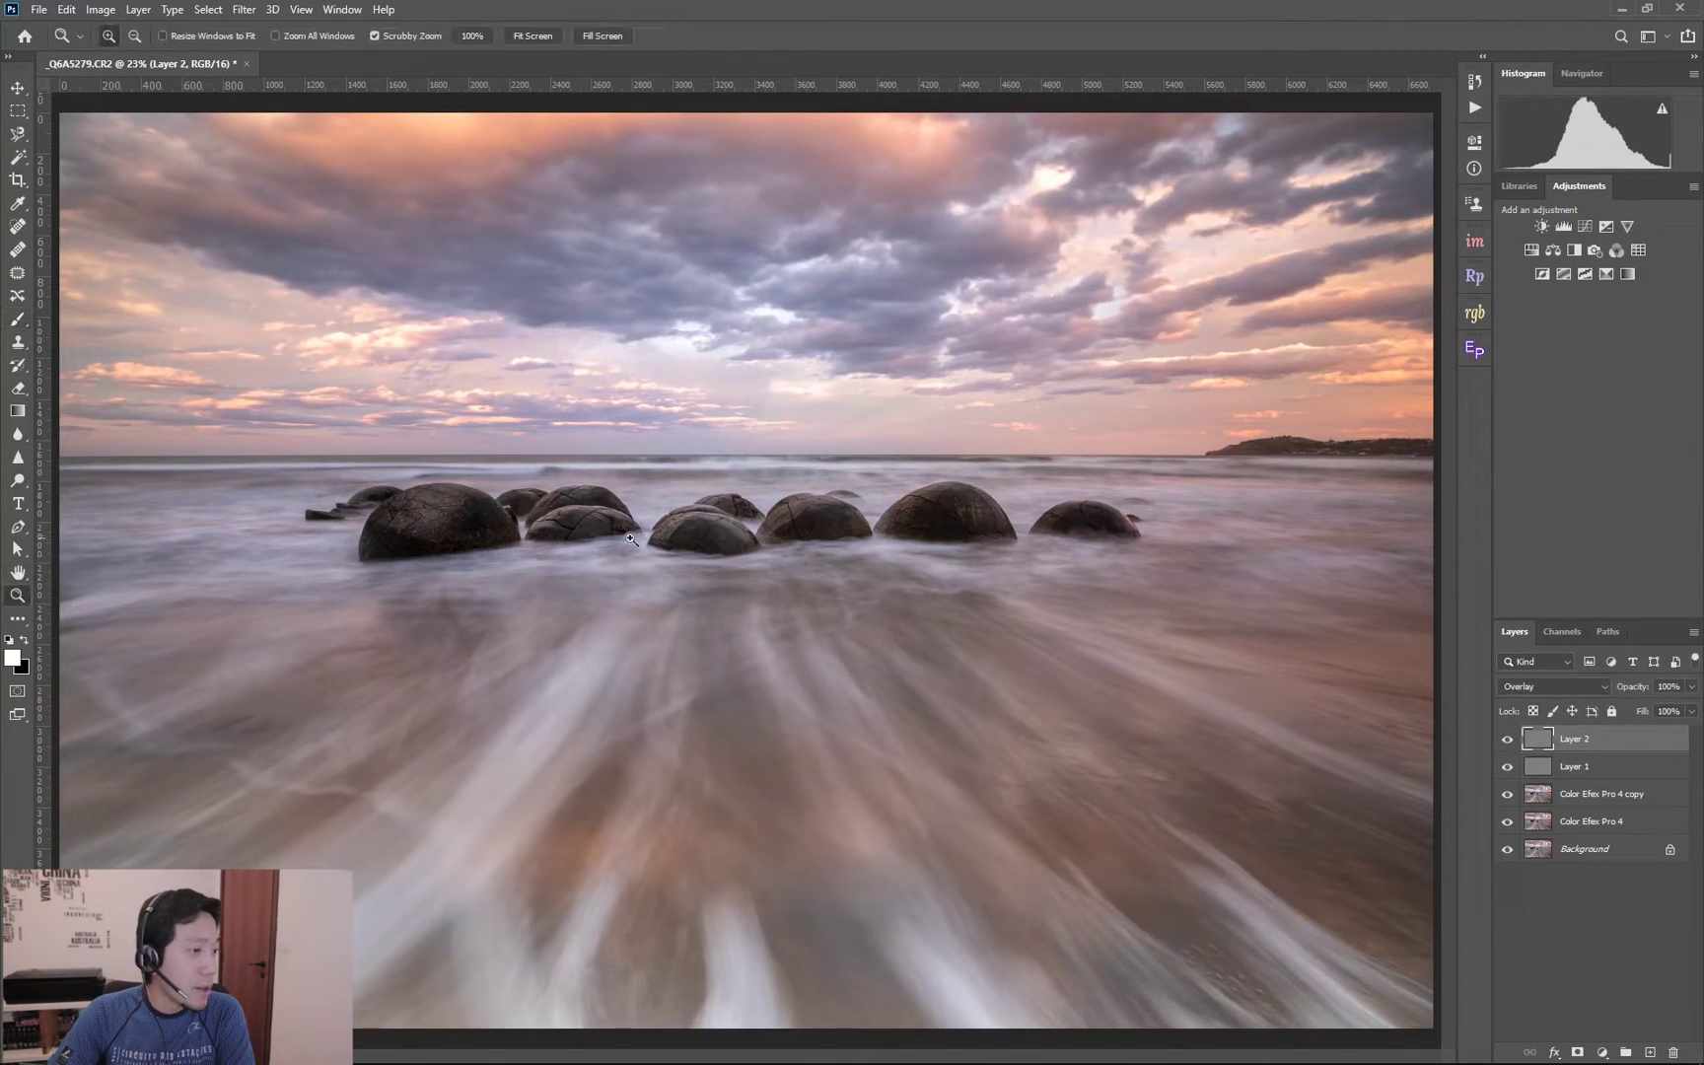
left_click_drag(604, 510, 799, 535)
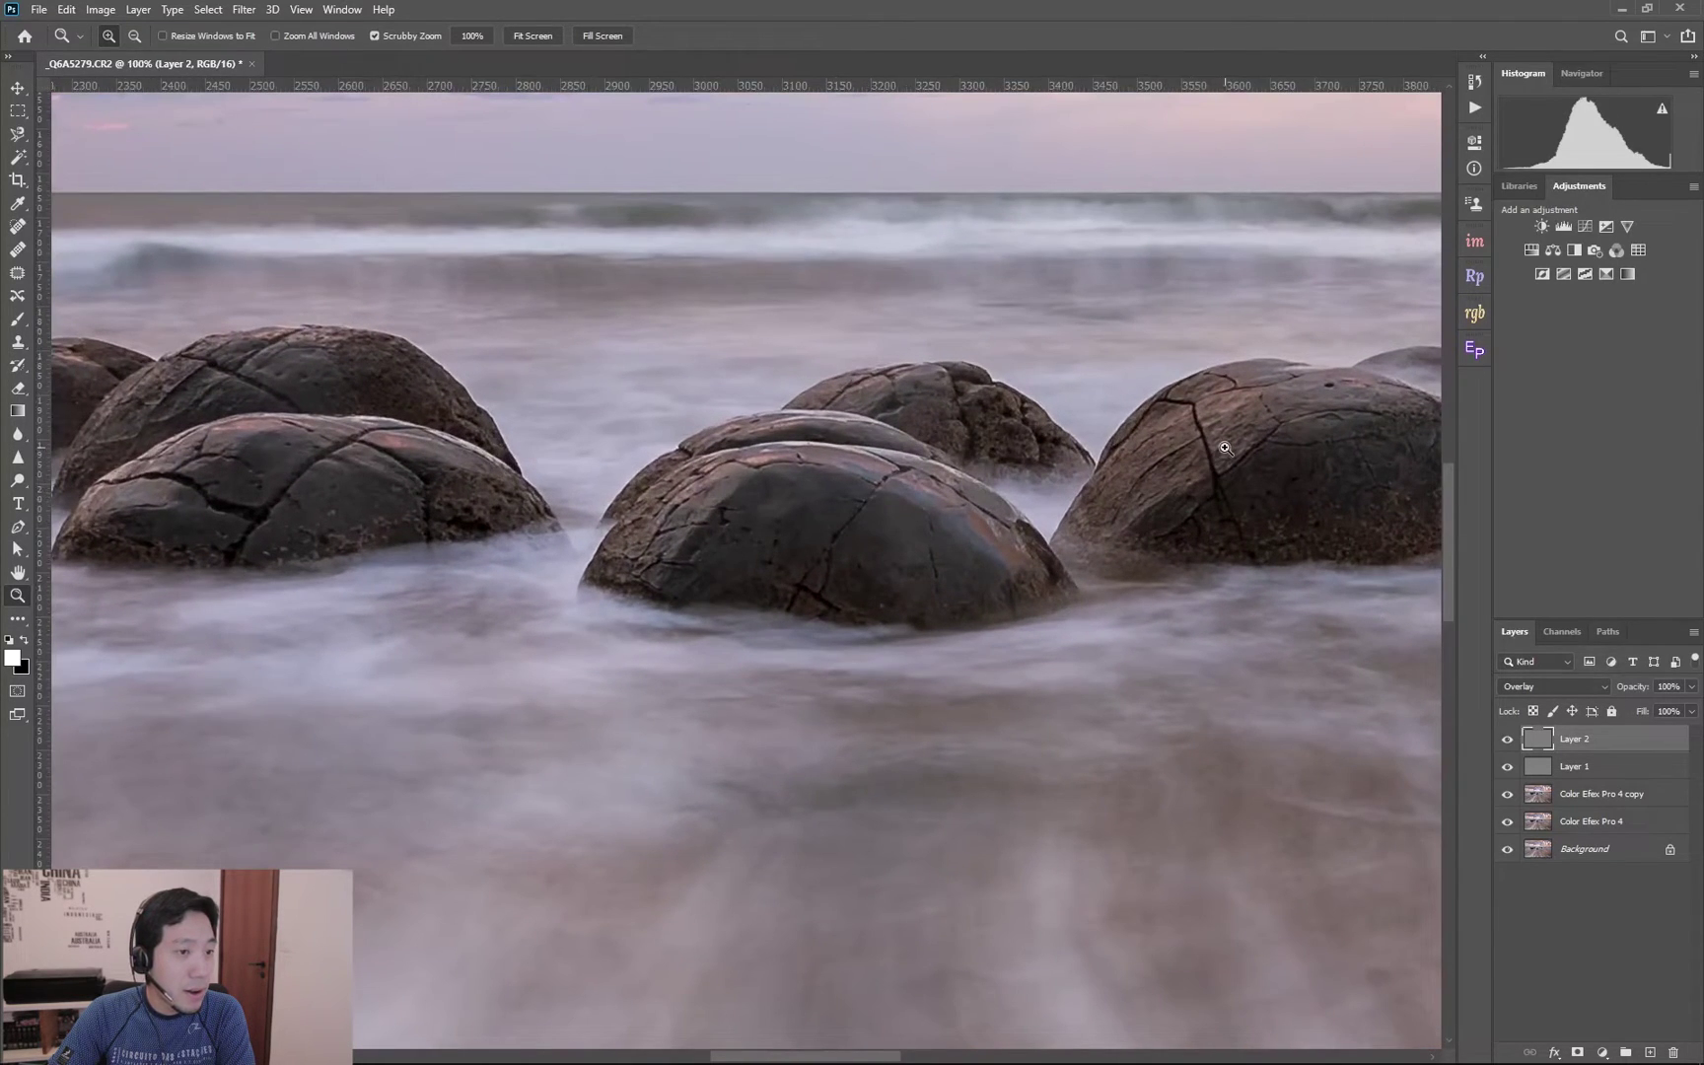
left_click(1207, 421)
left_click(1238, 512)
left_click(1508, 740)
left_click(1508, 740)
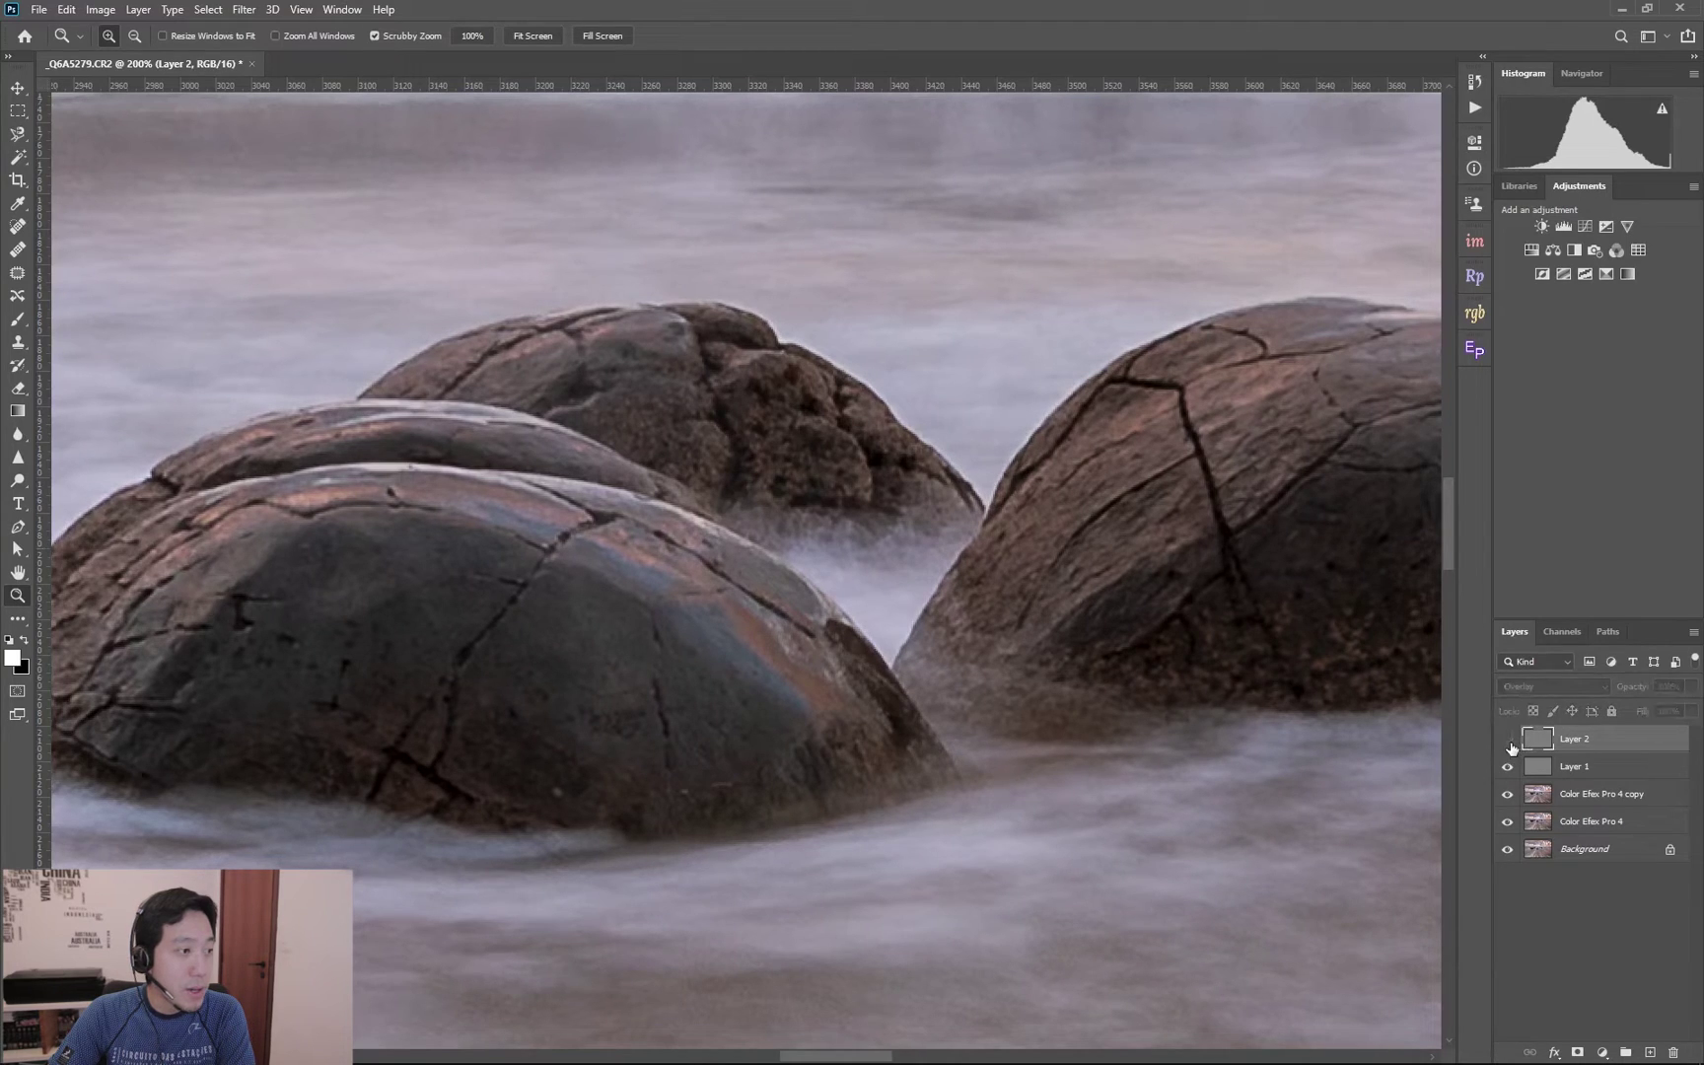
left_click(1508, 740)
left_click(1509, 740)
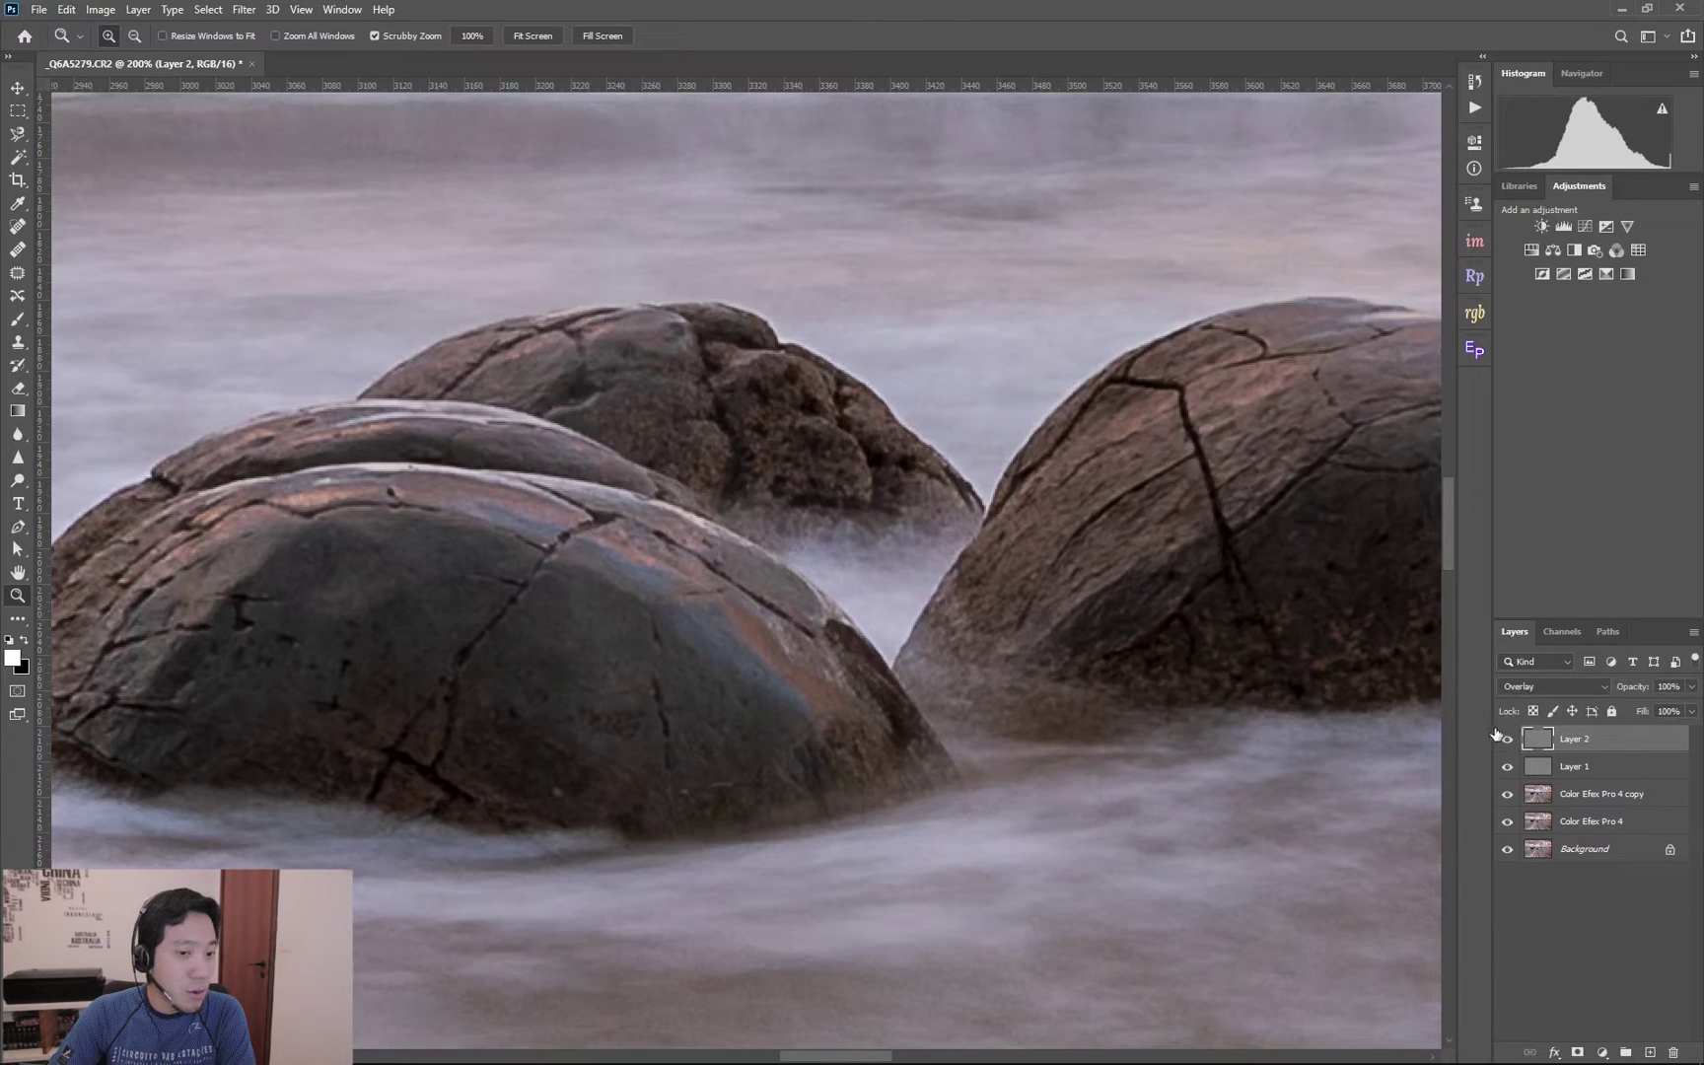
left_click(1509, 740)
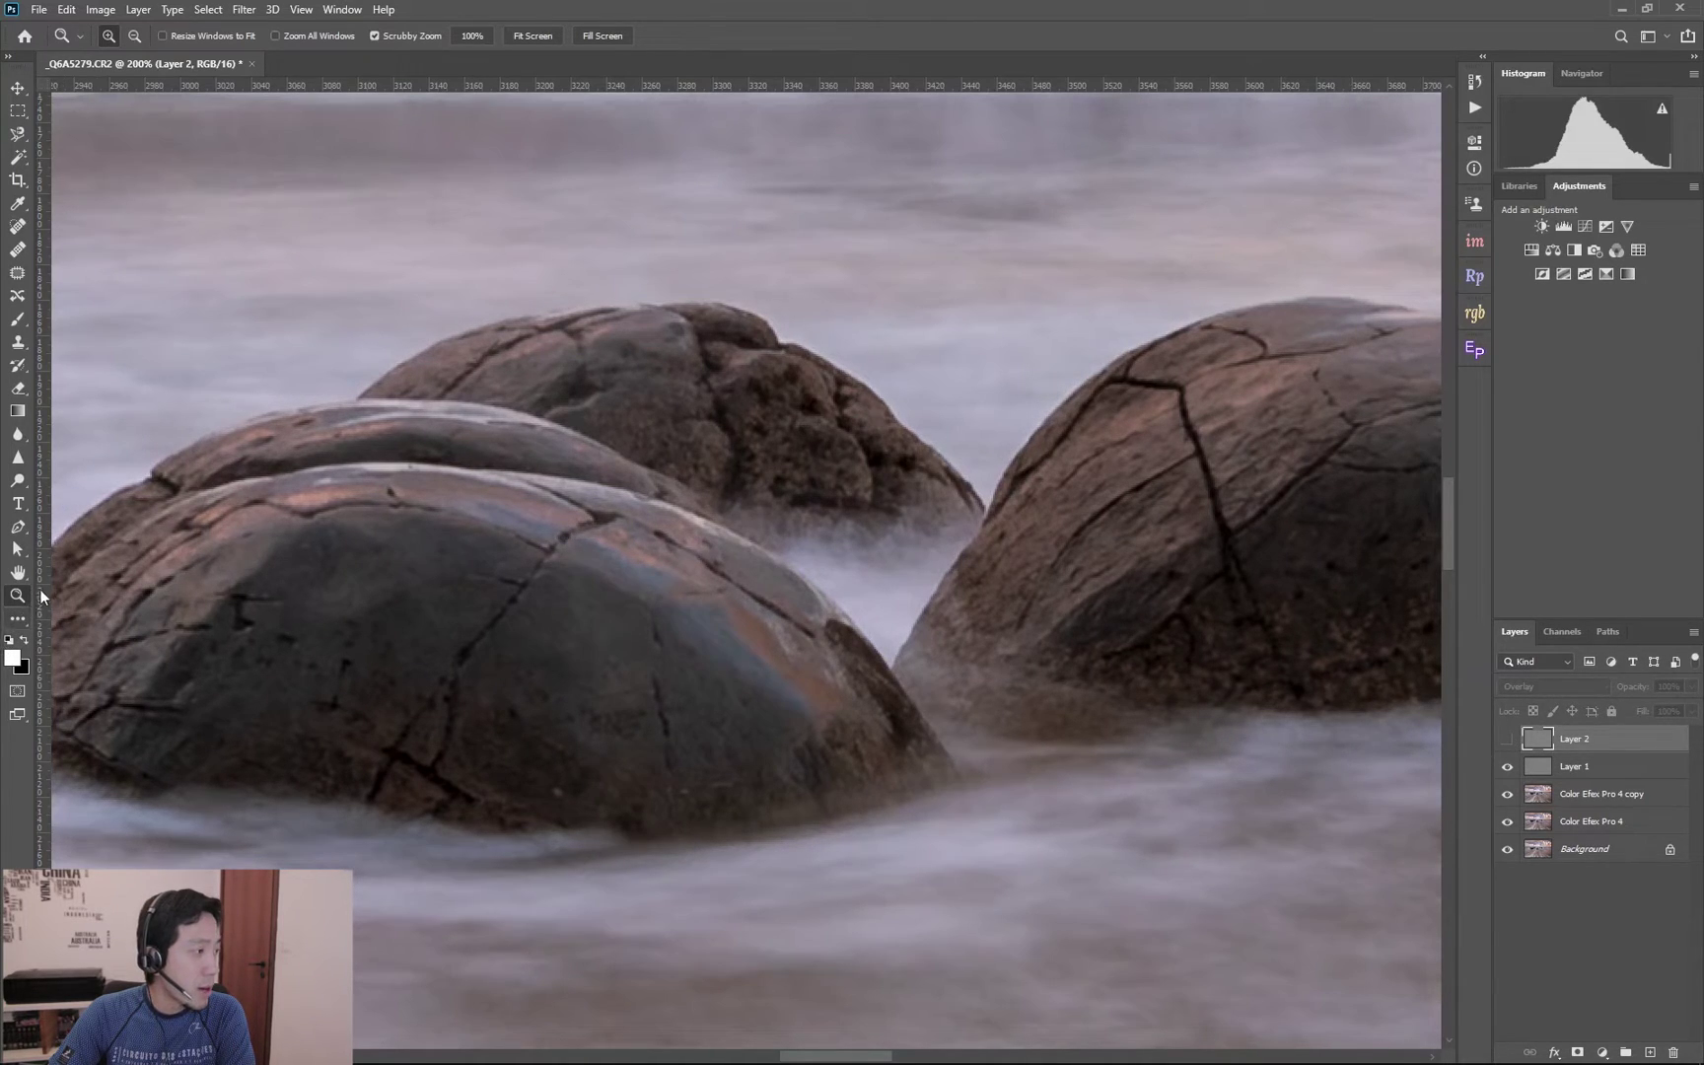
right_click(209, 549)
left_click(227, 564)
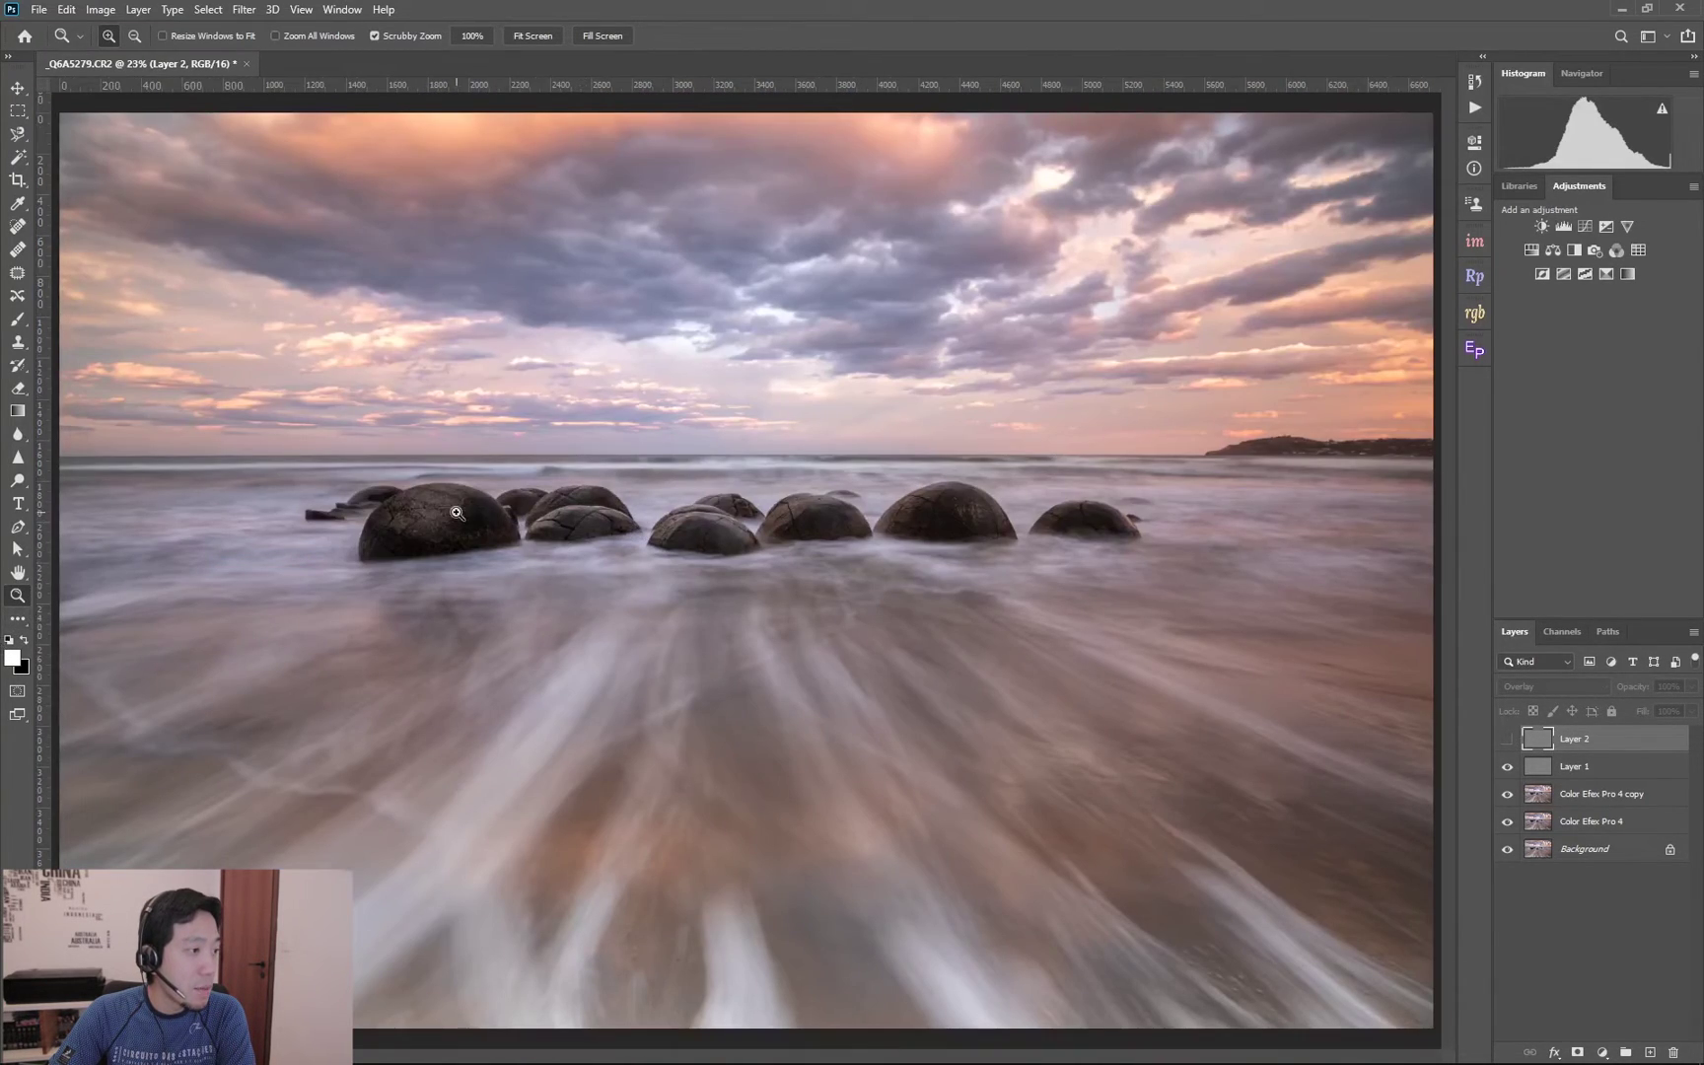
left_click(1508, 739)
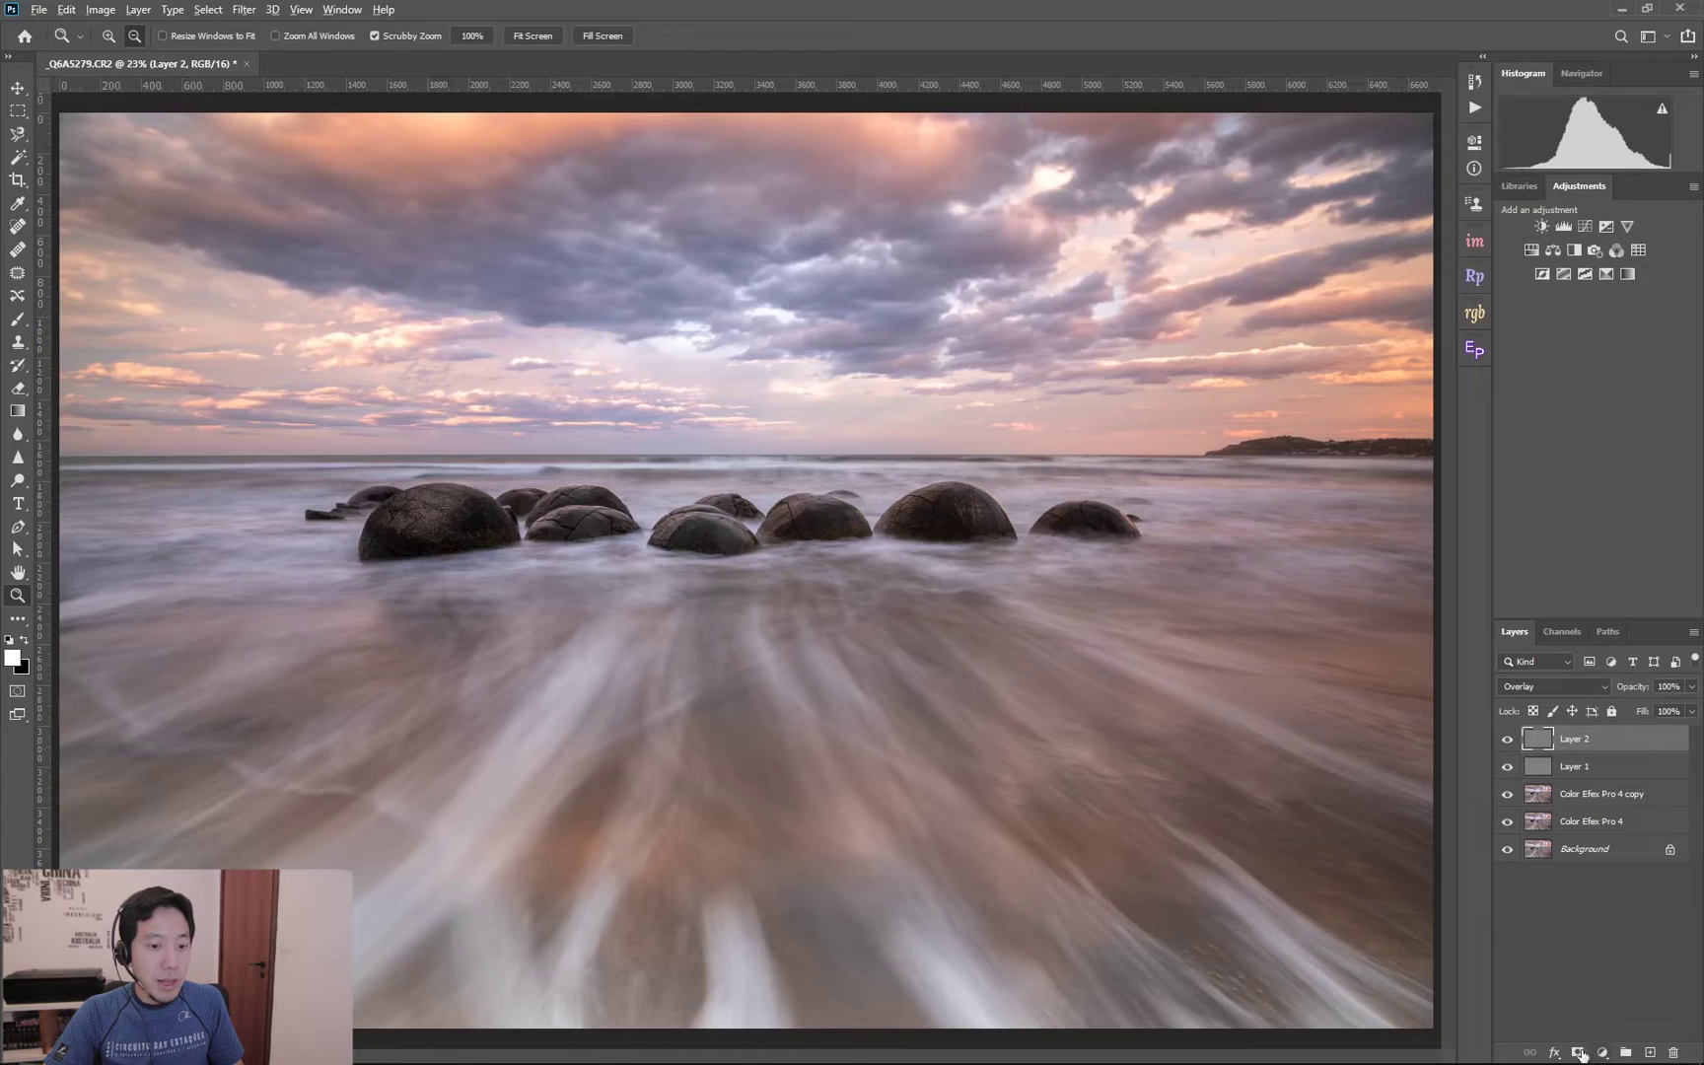
Add a black layer mask to the high-pass layer and activate the Brush tool.
left_click(1579, 1054, "alt")
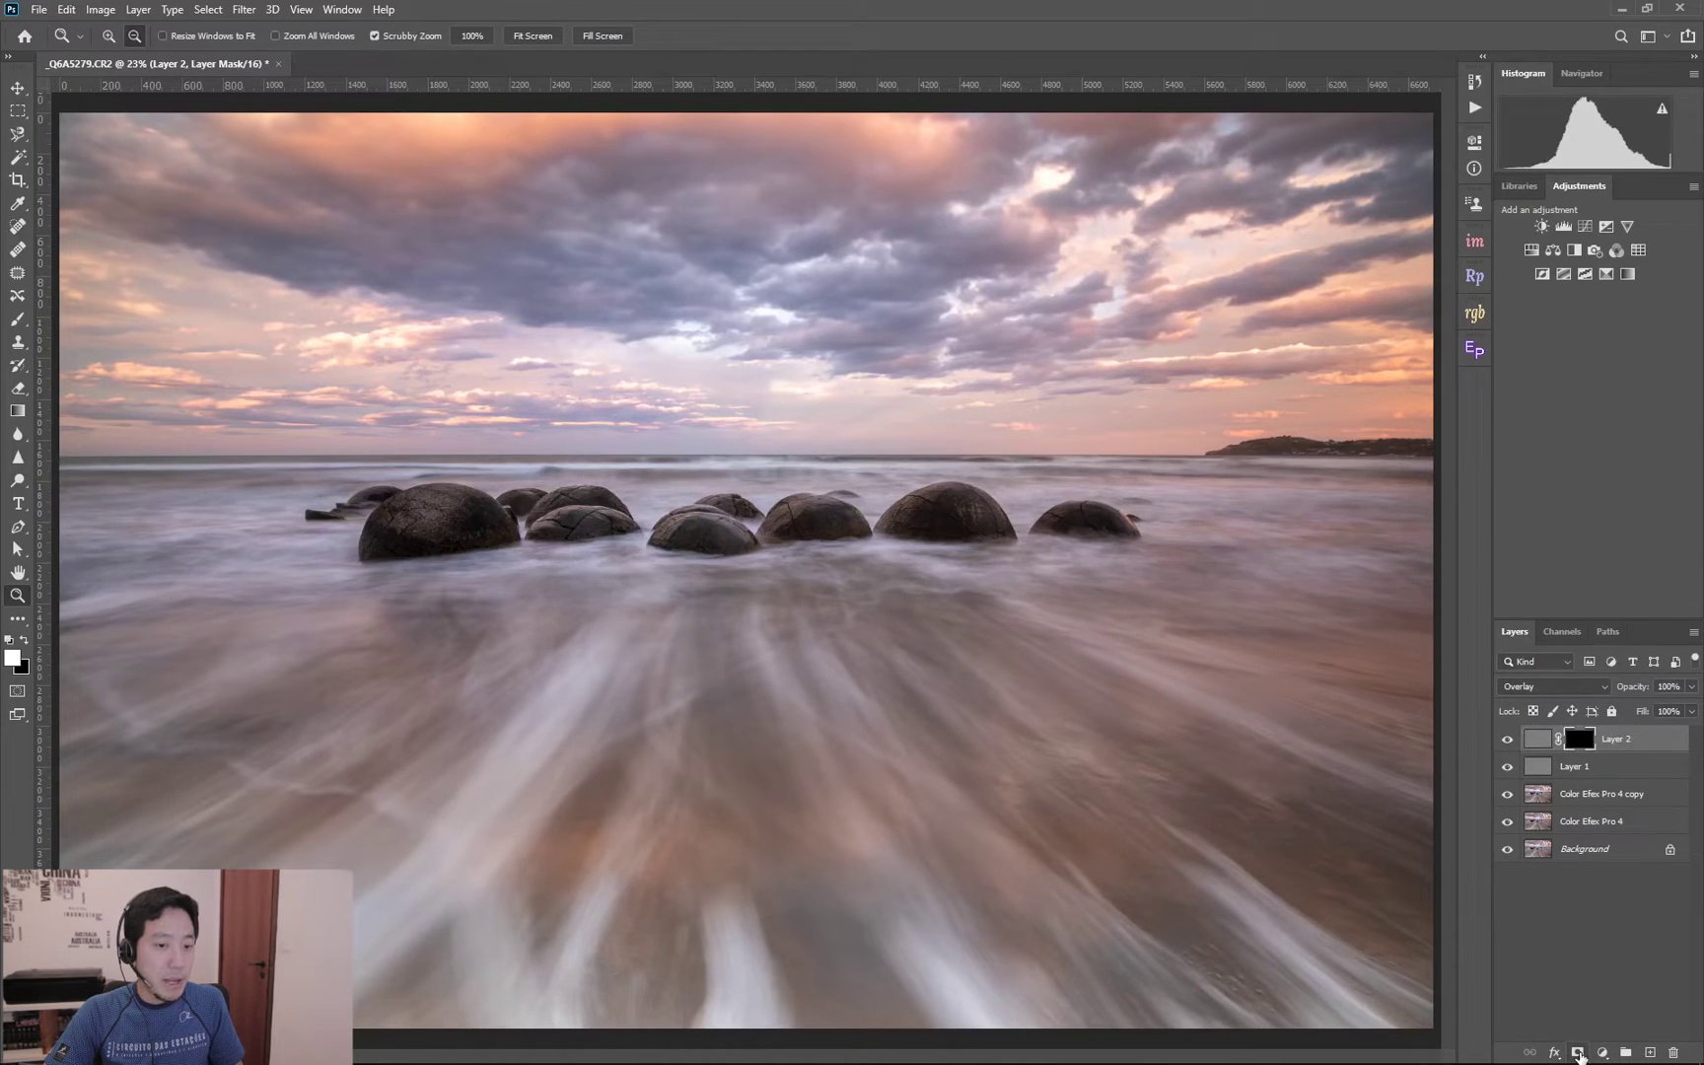
key("b")
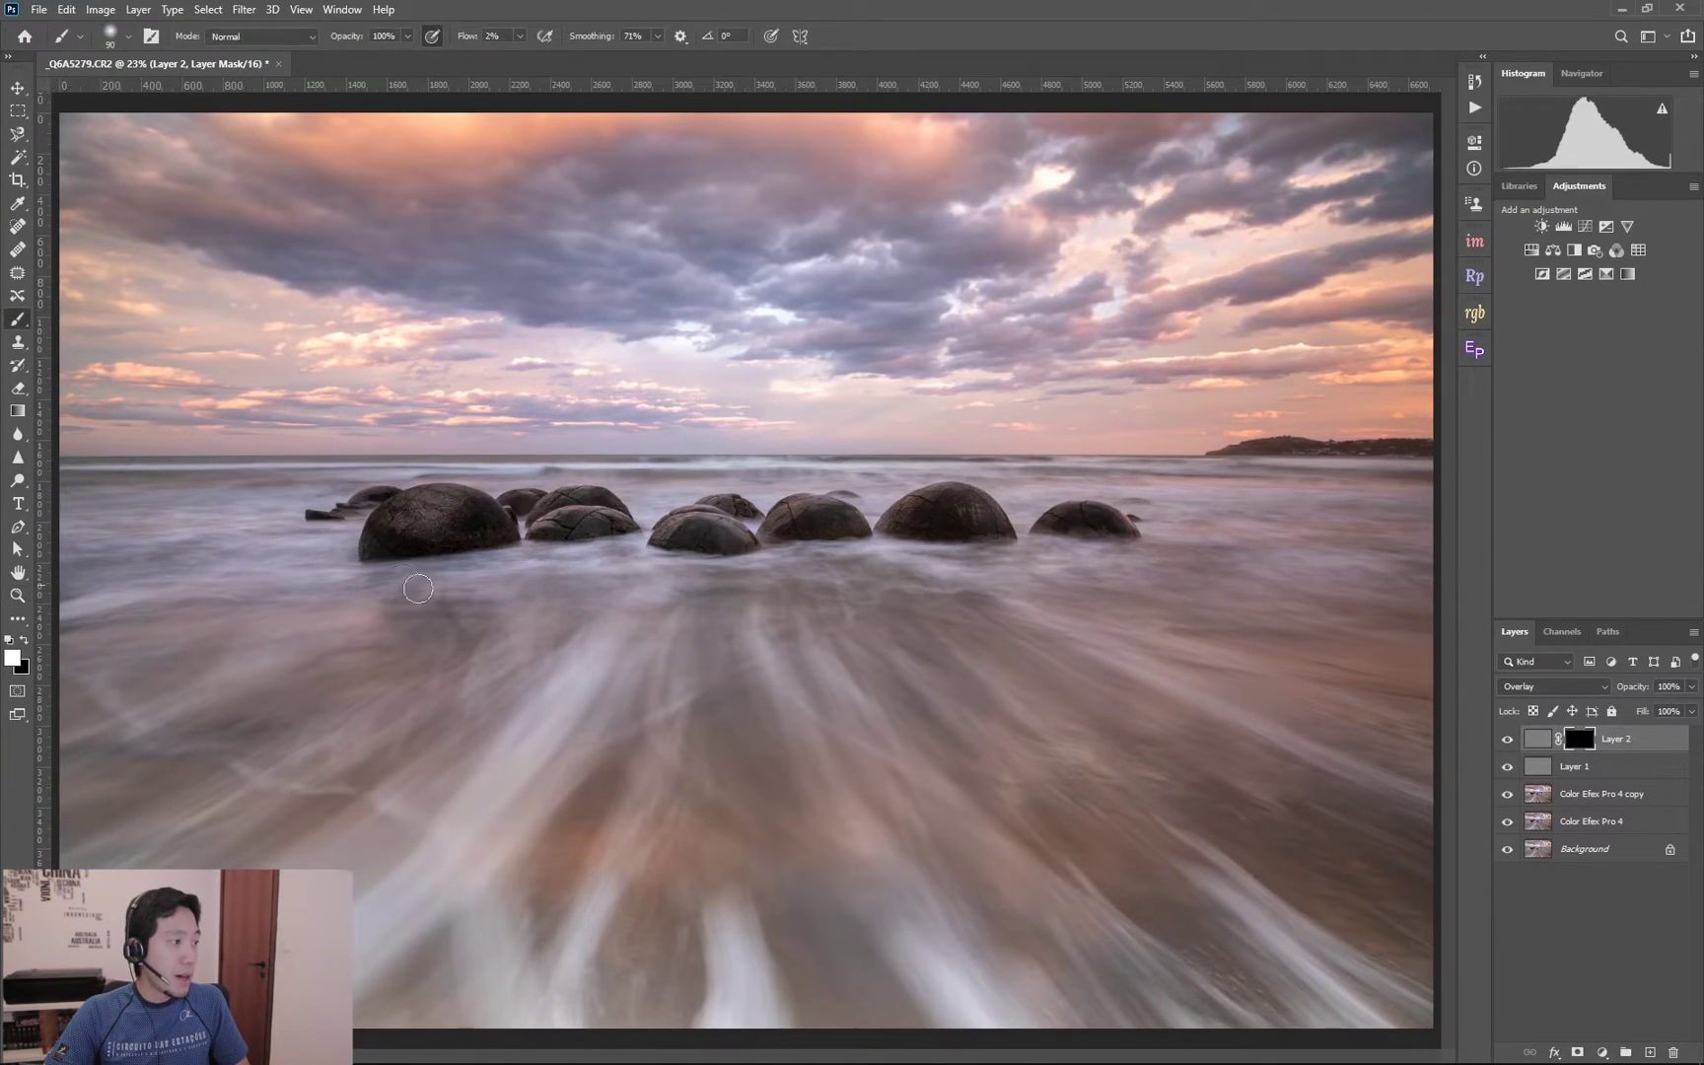
Raise the brush flow to 100% and paint white on the high-pass layer's mask over the row of boulders.
left_click(498, 36)
key("Return")
key("z")
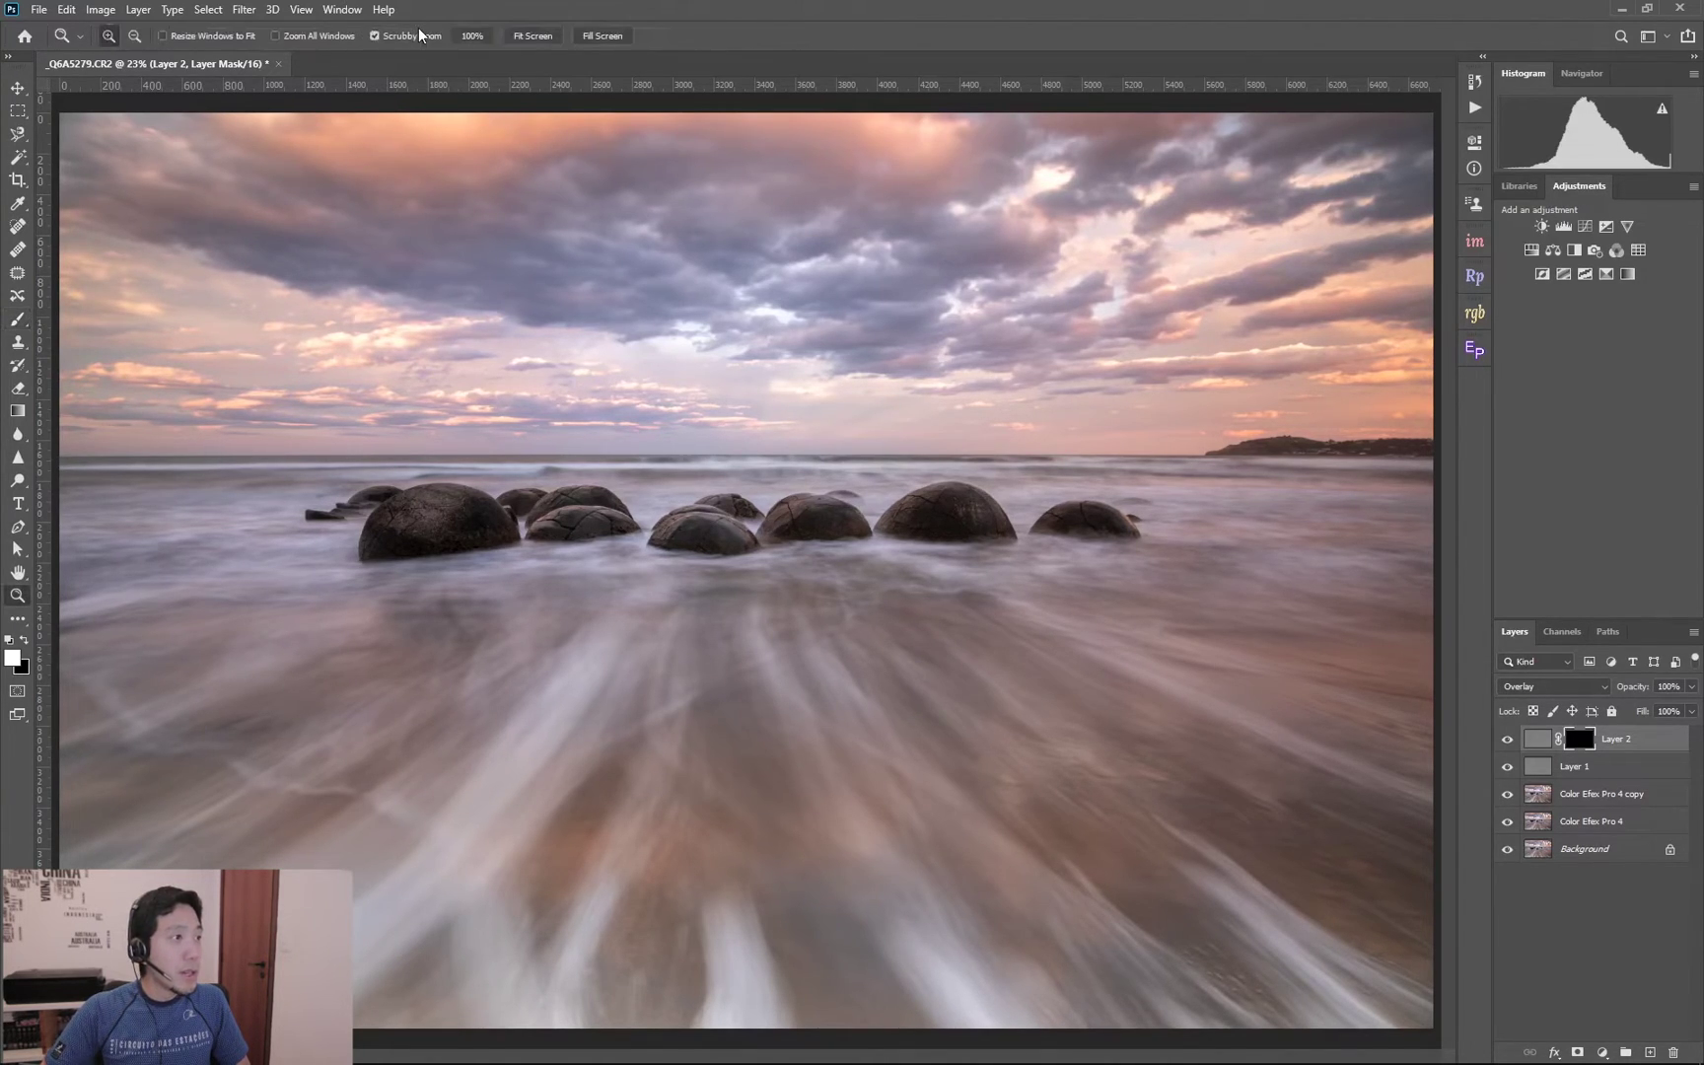
key("b")
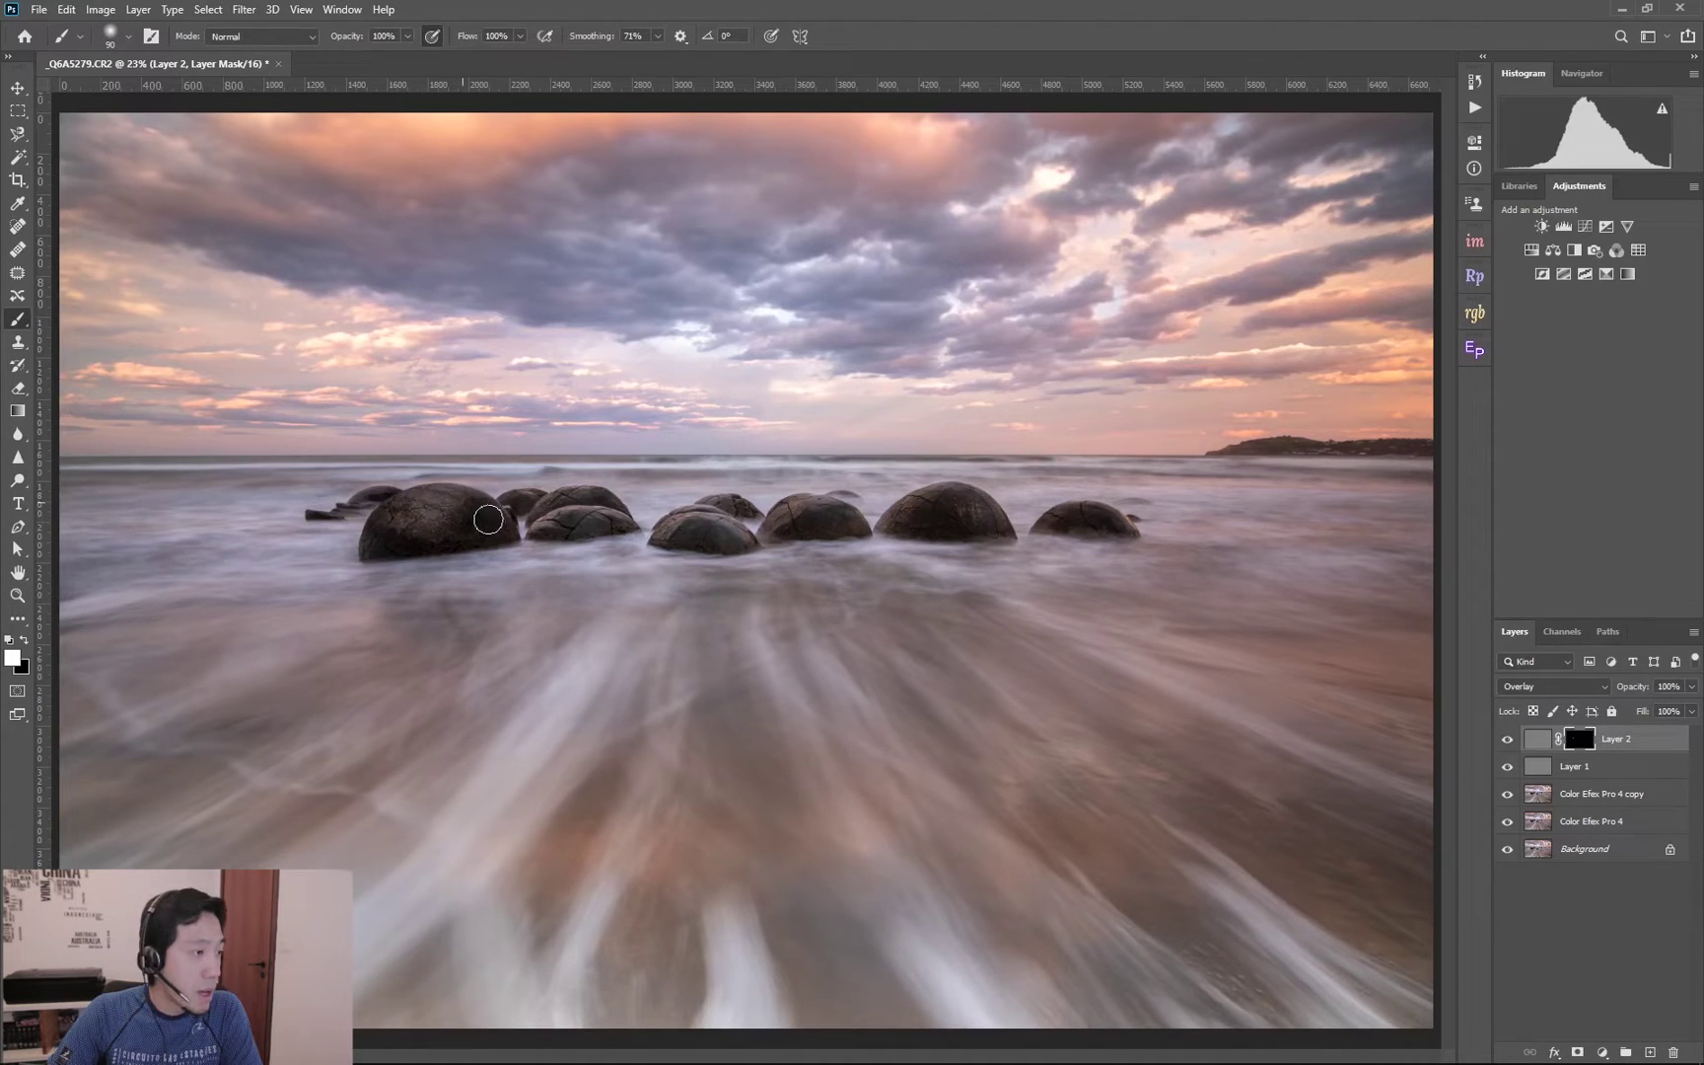
mouse_move(575, 523)
left_mouse_down()
mouse_move(555, 513)
mouse_move(607, 503)
mouse_move(698, 539)
mouse_move(866, 532)
mouse_move(937, 495)
mouse_move(573, 503)
mouse_move(868, 506)
left_mouse_up()
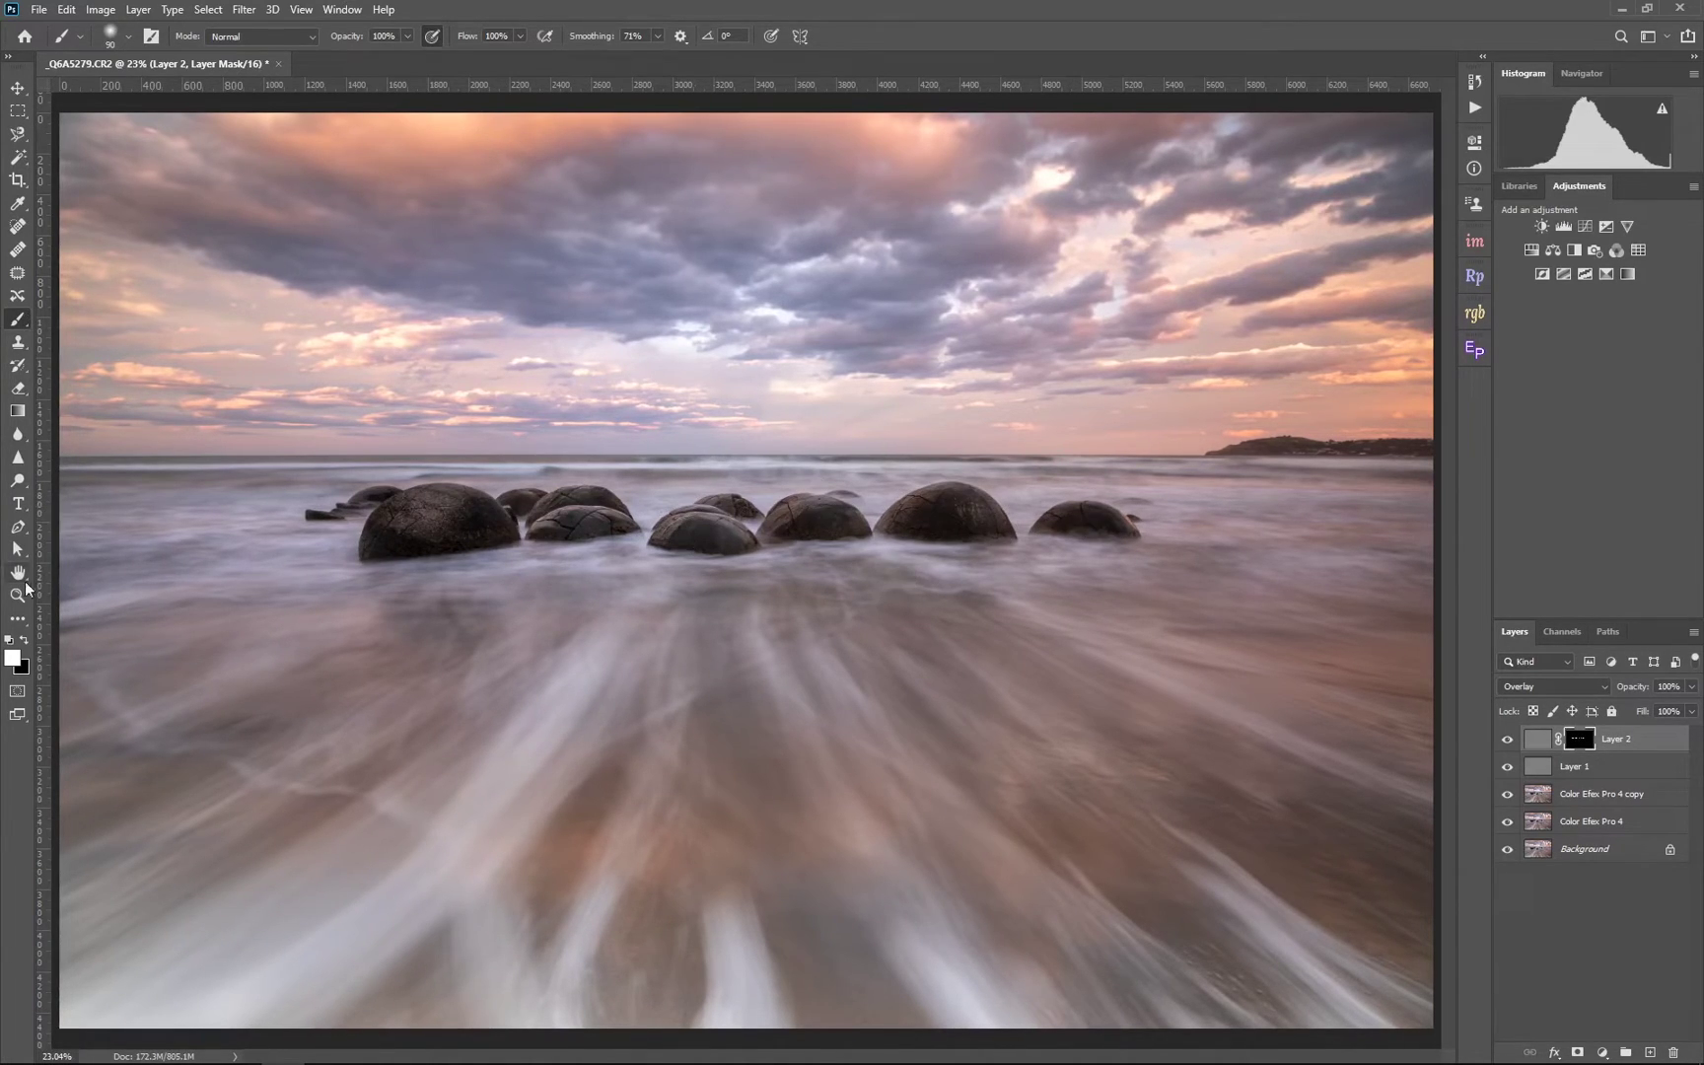
Inspect the masked sharpening on the boulders at 200%, then return to the whole photo.
key("z")
left_click_drag(706, 517, 706, 517)
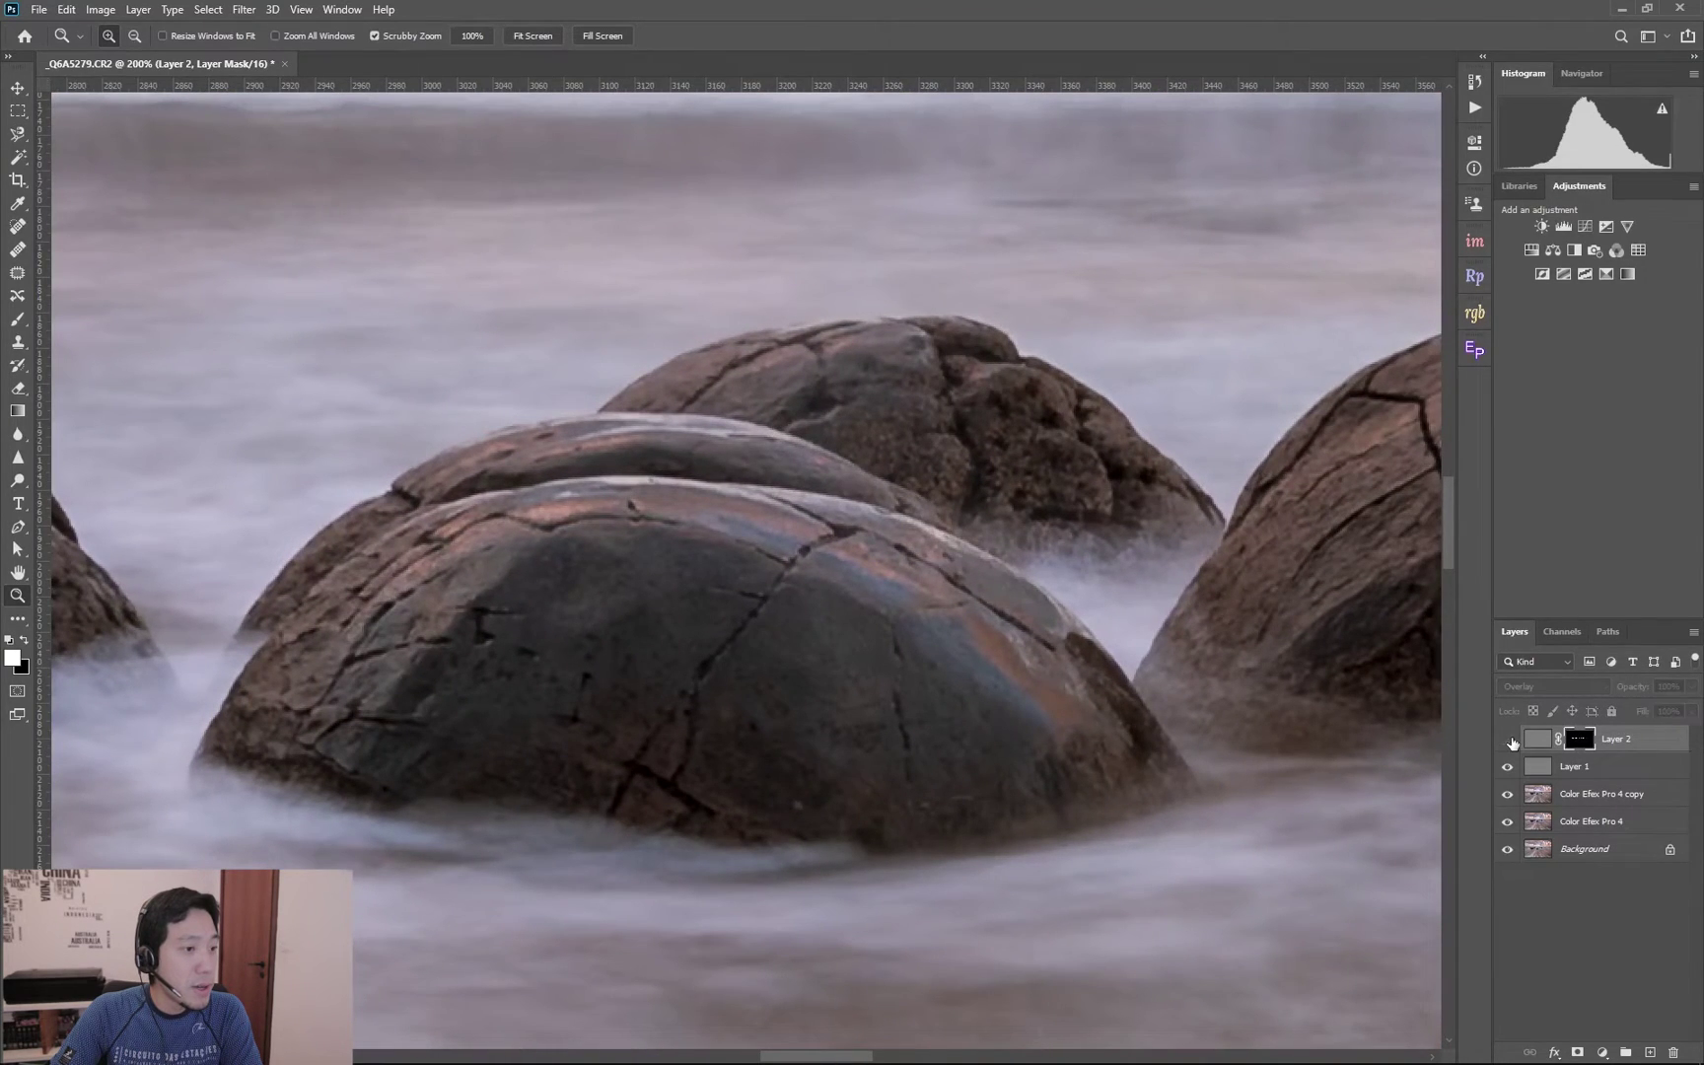
key("ctrl+0")
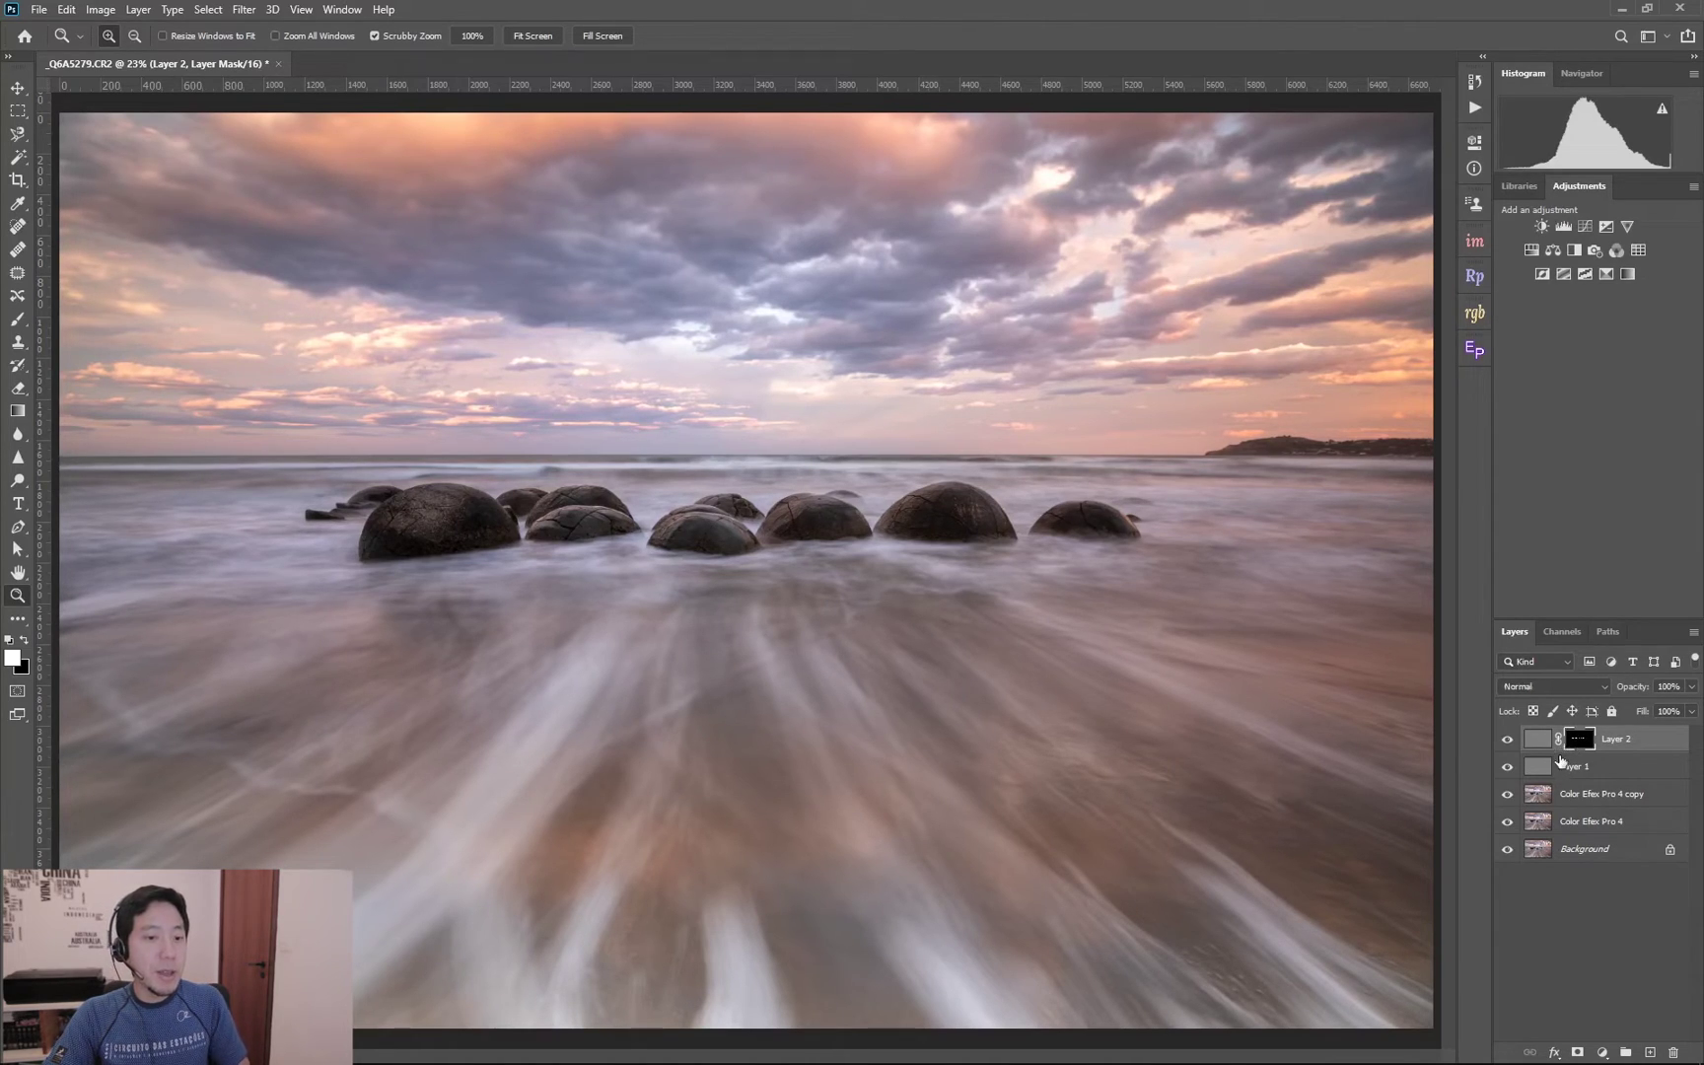
Stamp all visible layers into a new layer in Screen mode, then duplicate it with the copy in Multiply mode.
key("ctrl+alt+shift+e")
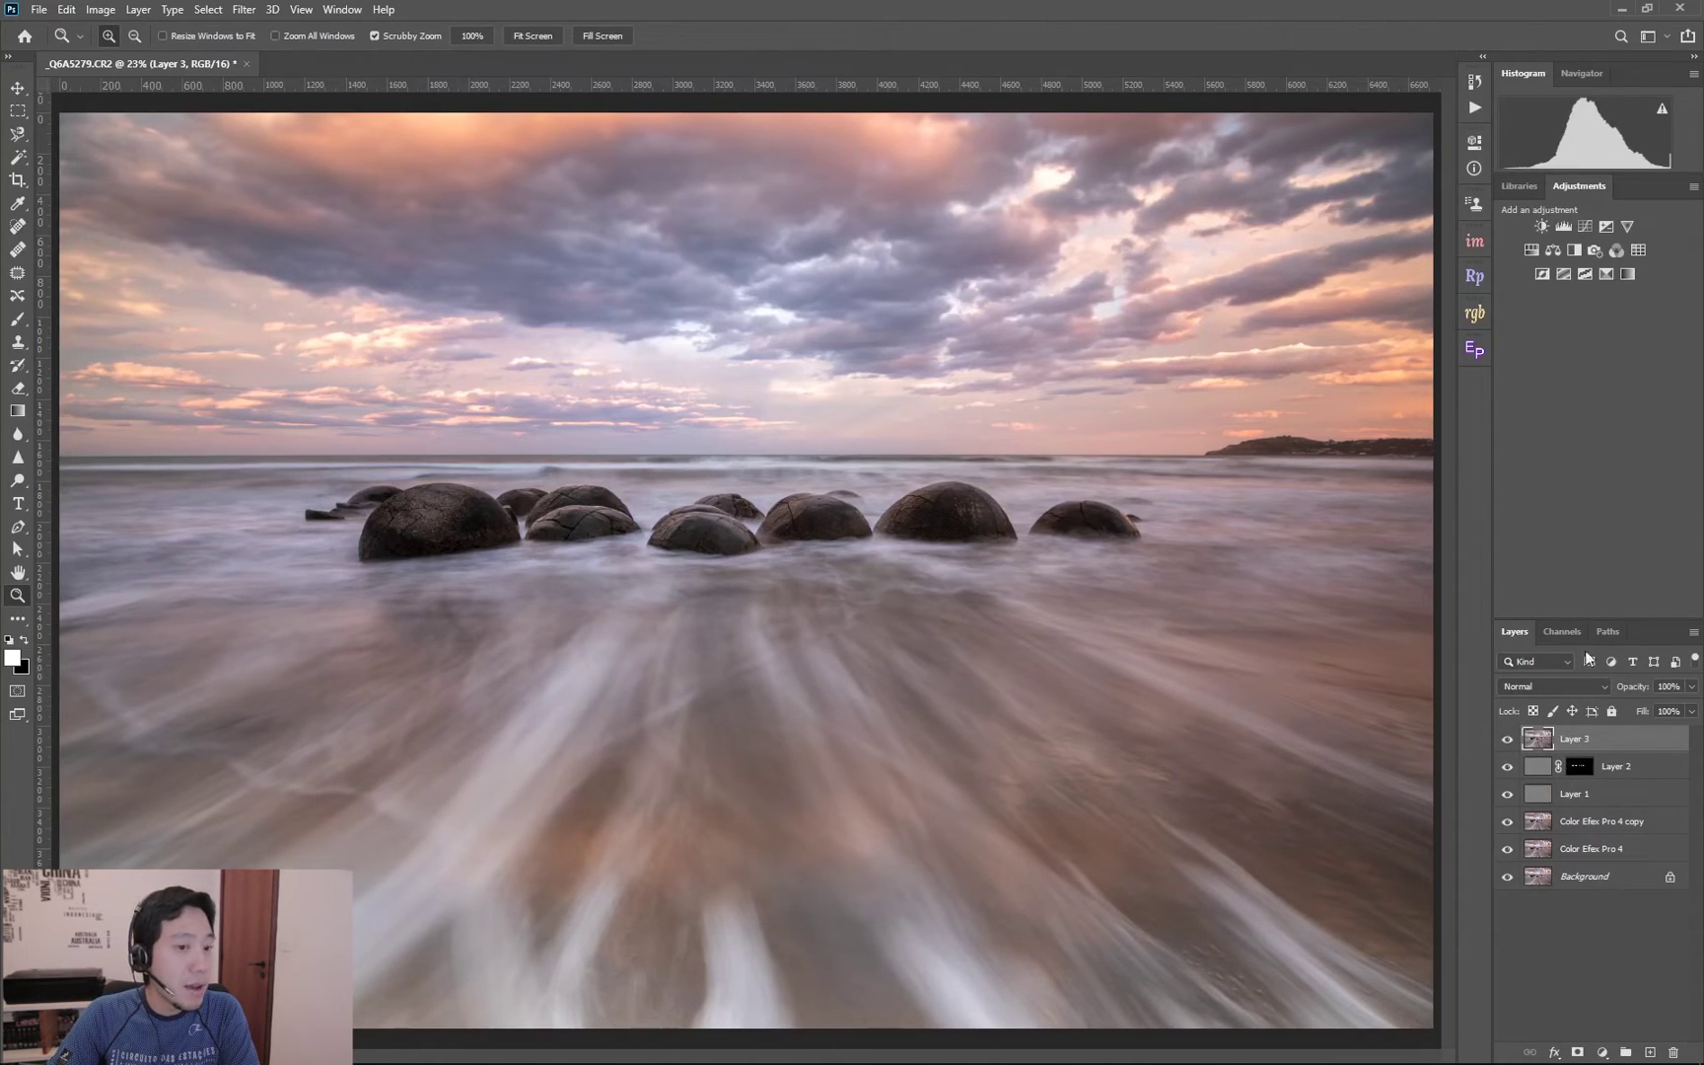
left_click(1541, 688)
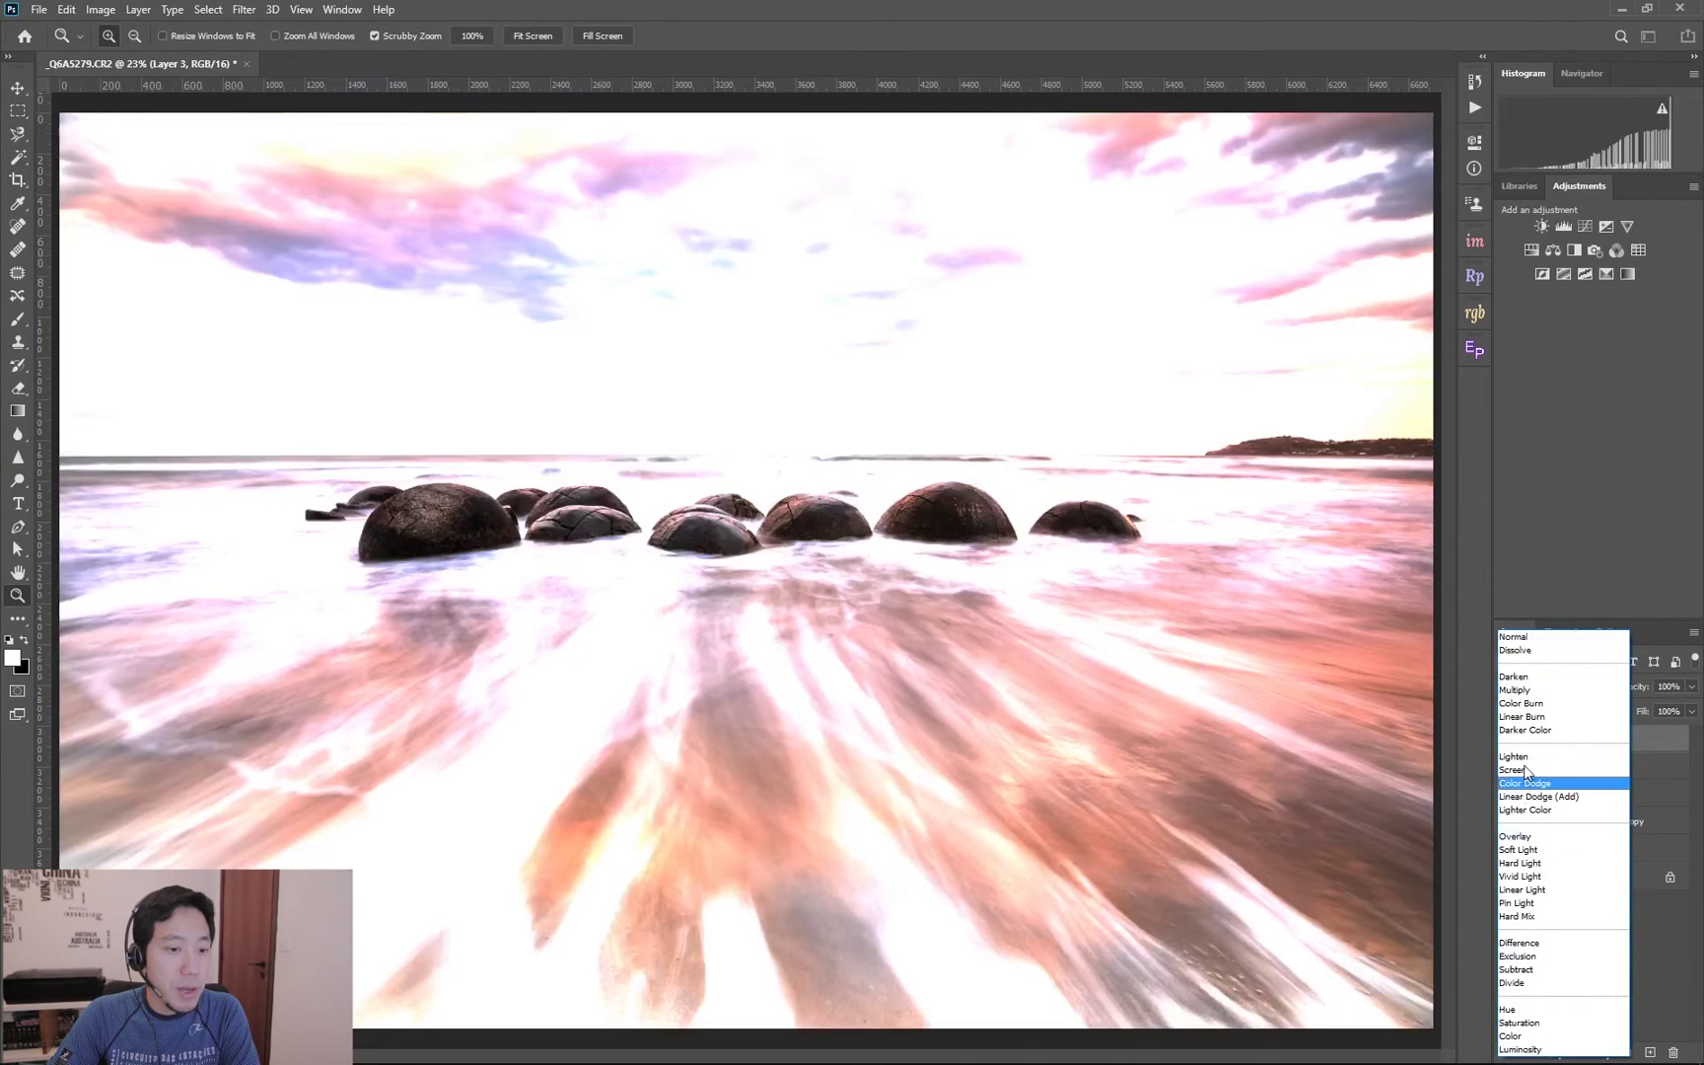
left_click(1525, 770)
key("ctrl+j")
left_click(1593, 688)
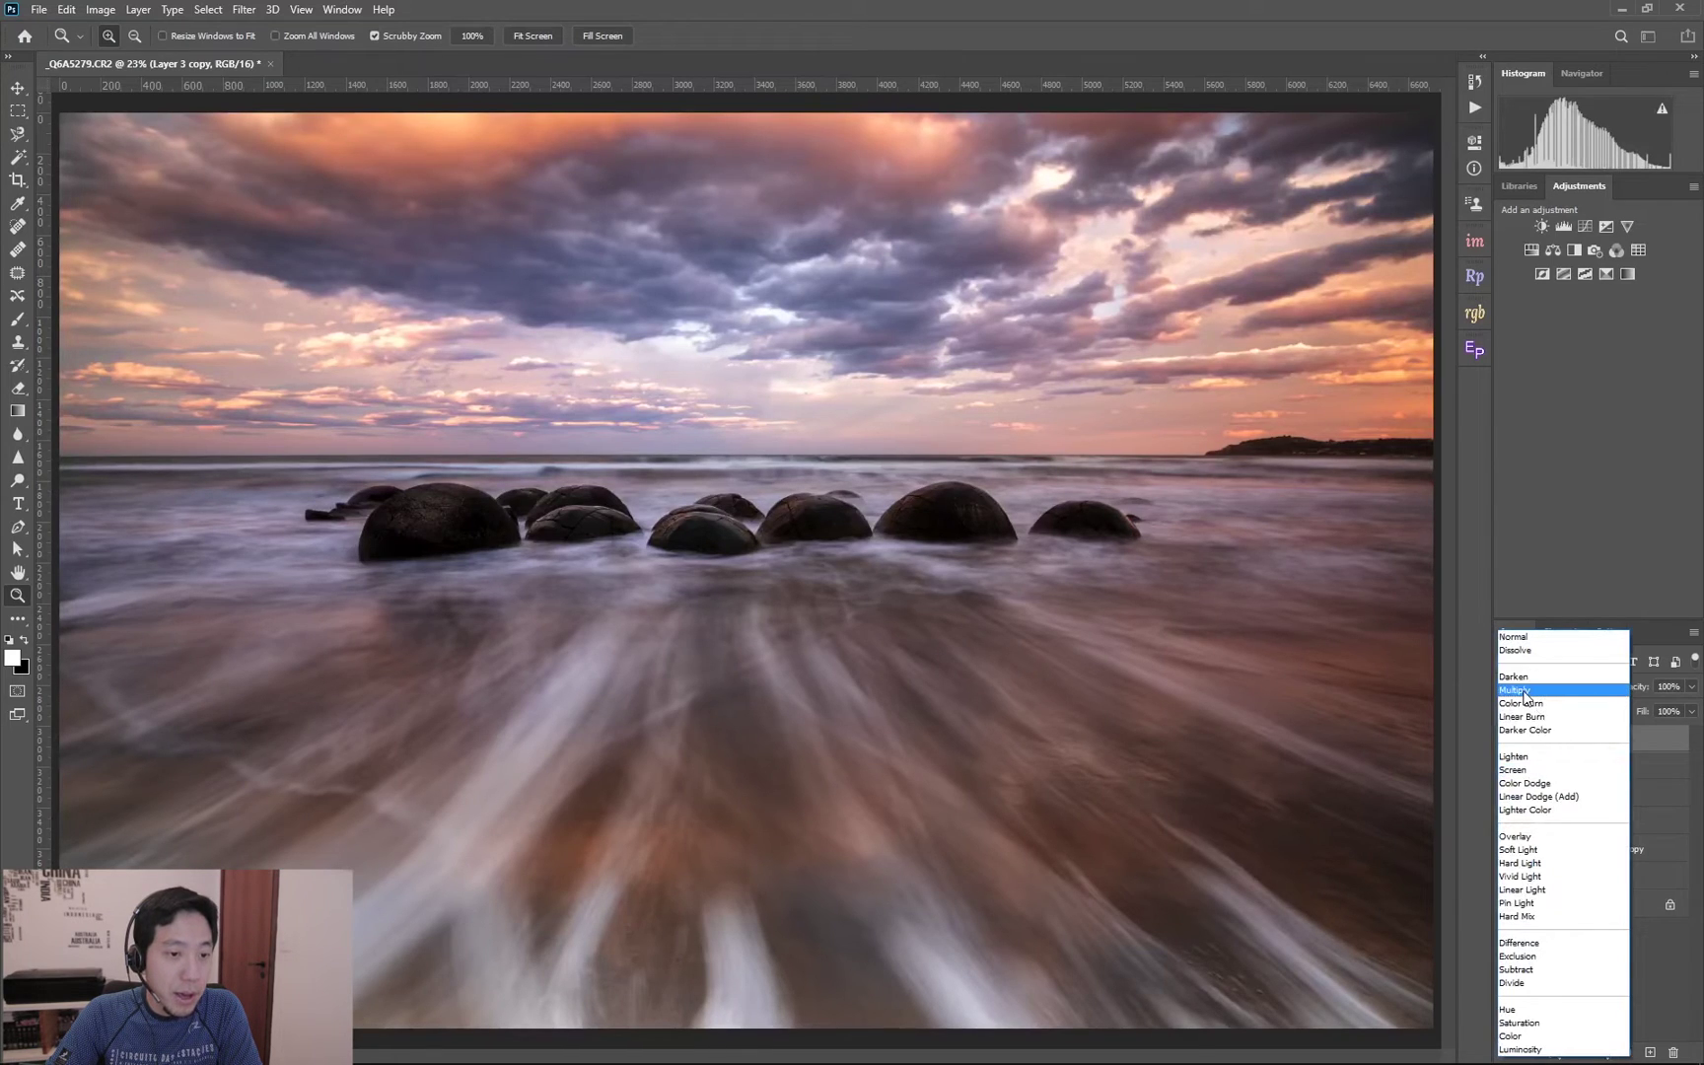
left_click(1524, 692)
Apply a Gaussian Blur with a radius of 20 pixels to the Multiply copy.
left_click(244, 9)
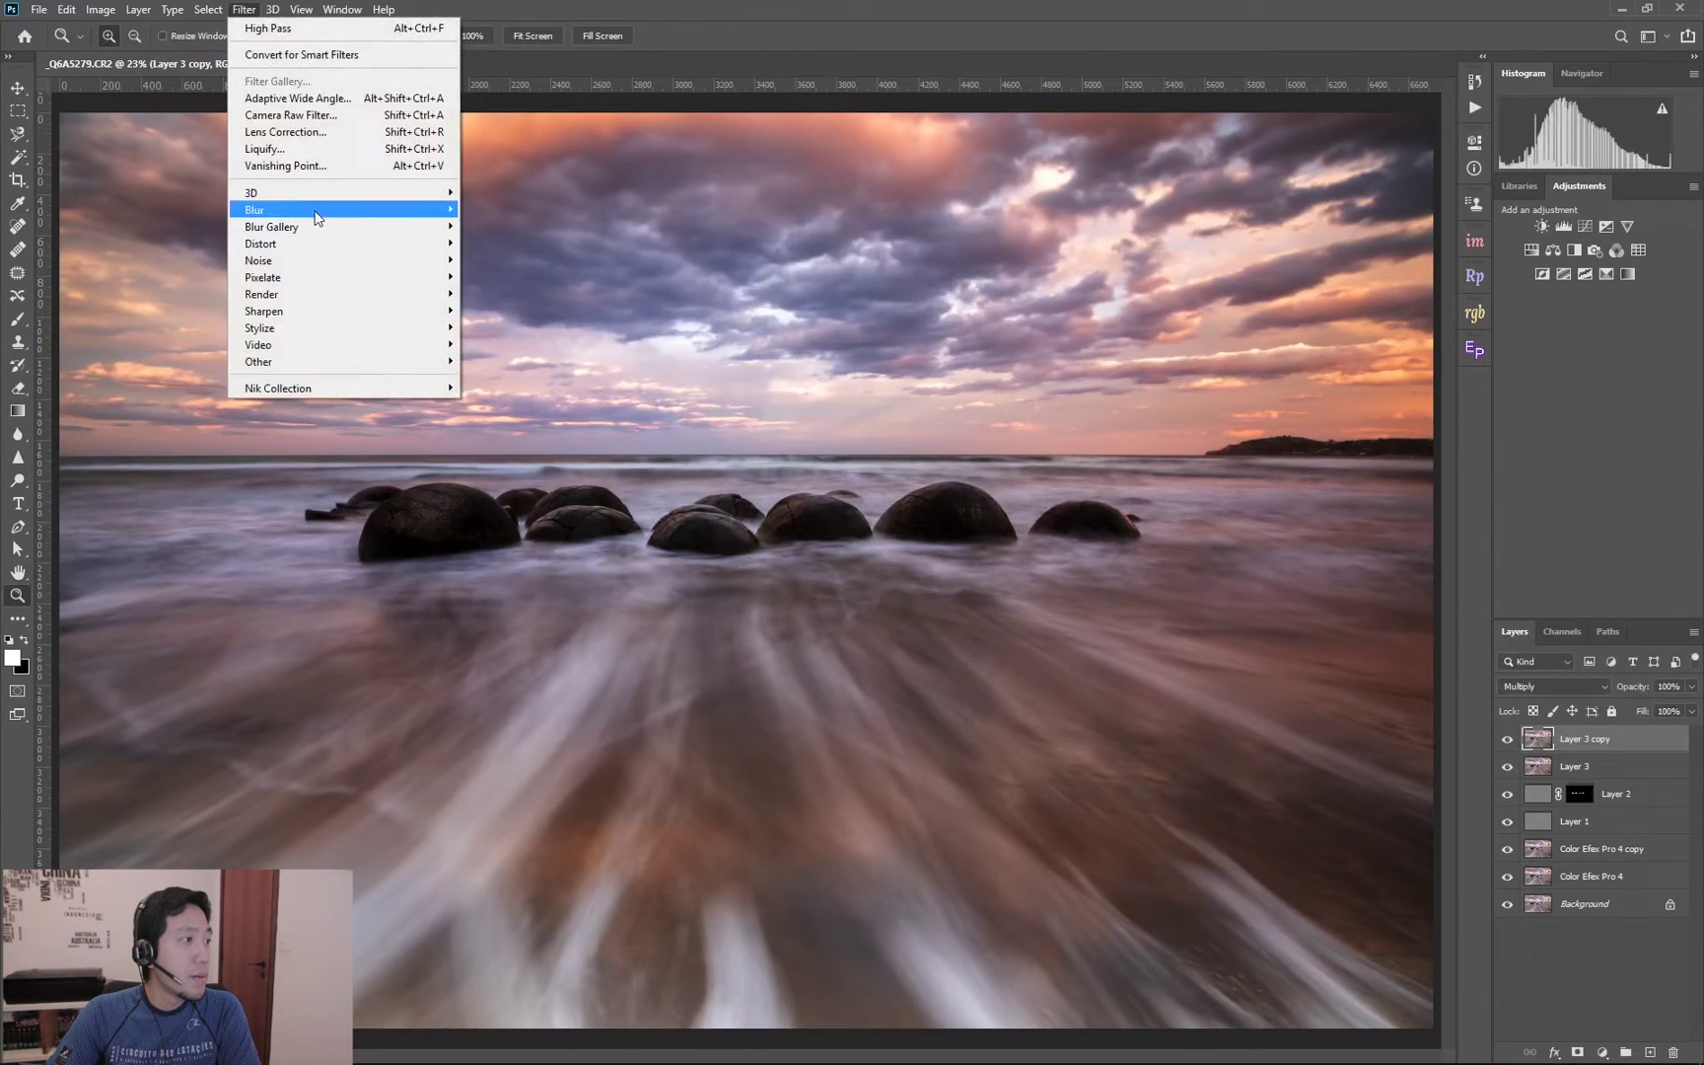
mouse_move(316, 210)
left_click(508, 277)
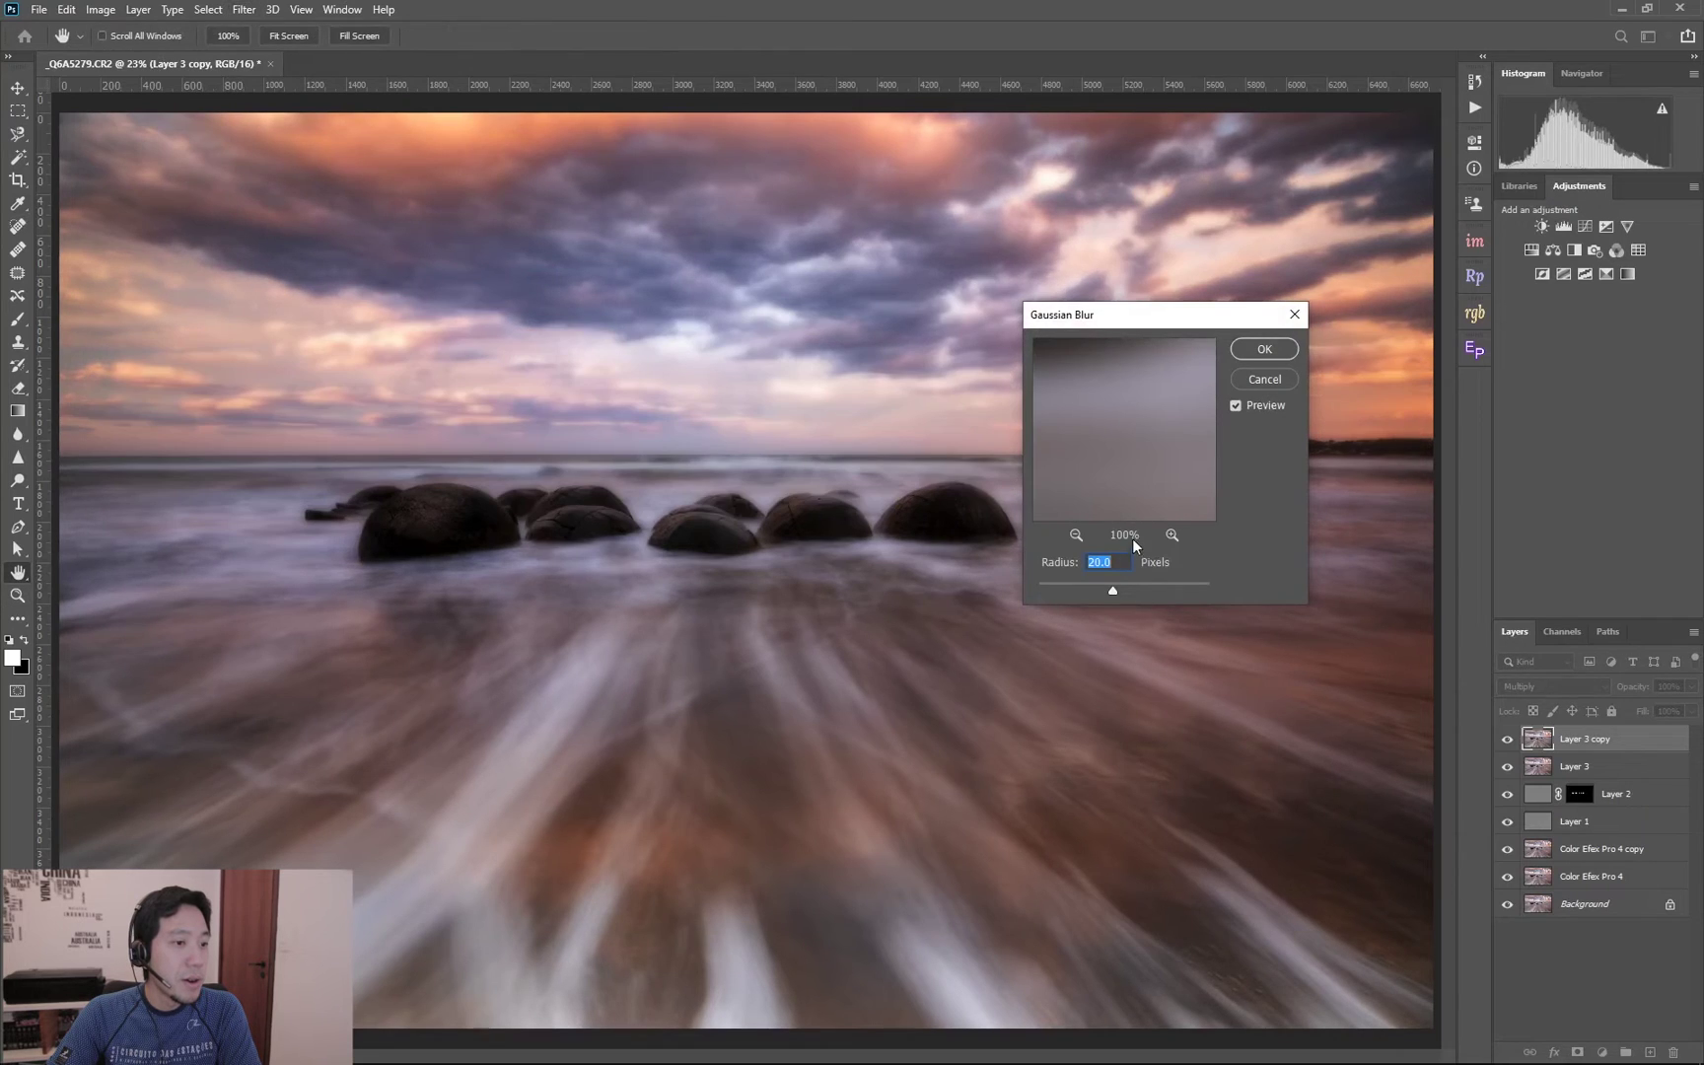
left_click(1270, 352)
Group the Screen and Multiply layers and set the group's opacity to 28%.
left_click(1579, 767, "shift")
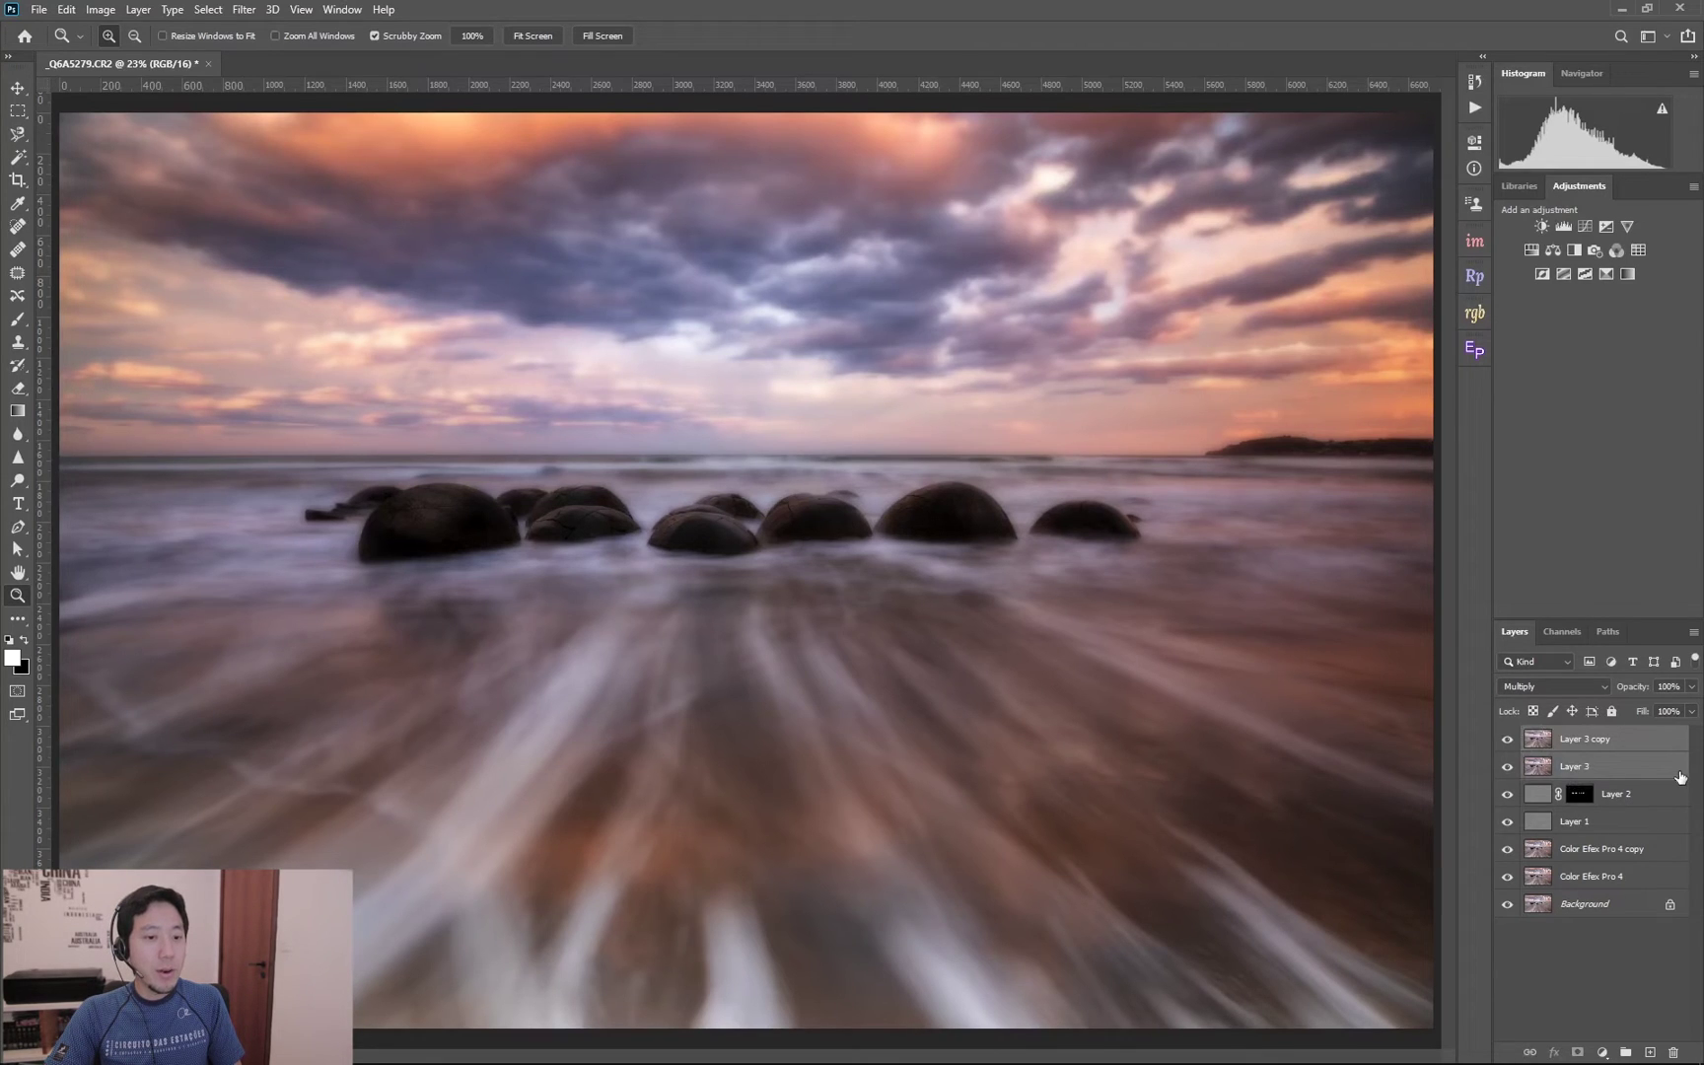
key("ctrl+g")
left_click(1691, 690)
left_click_drag(1658, 714, 1633, 714)
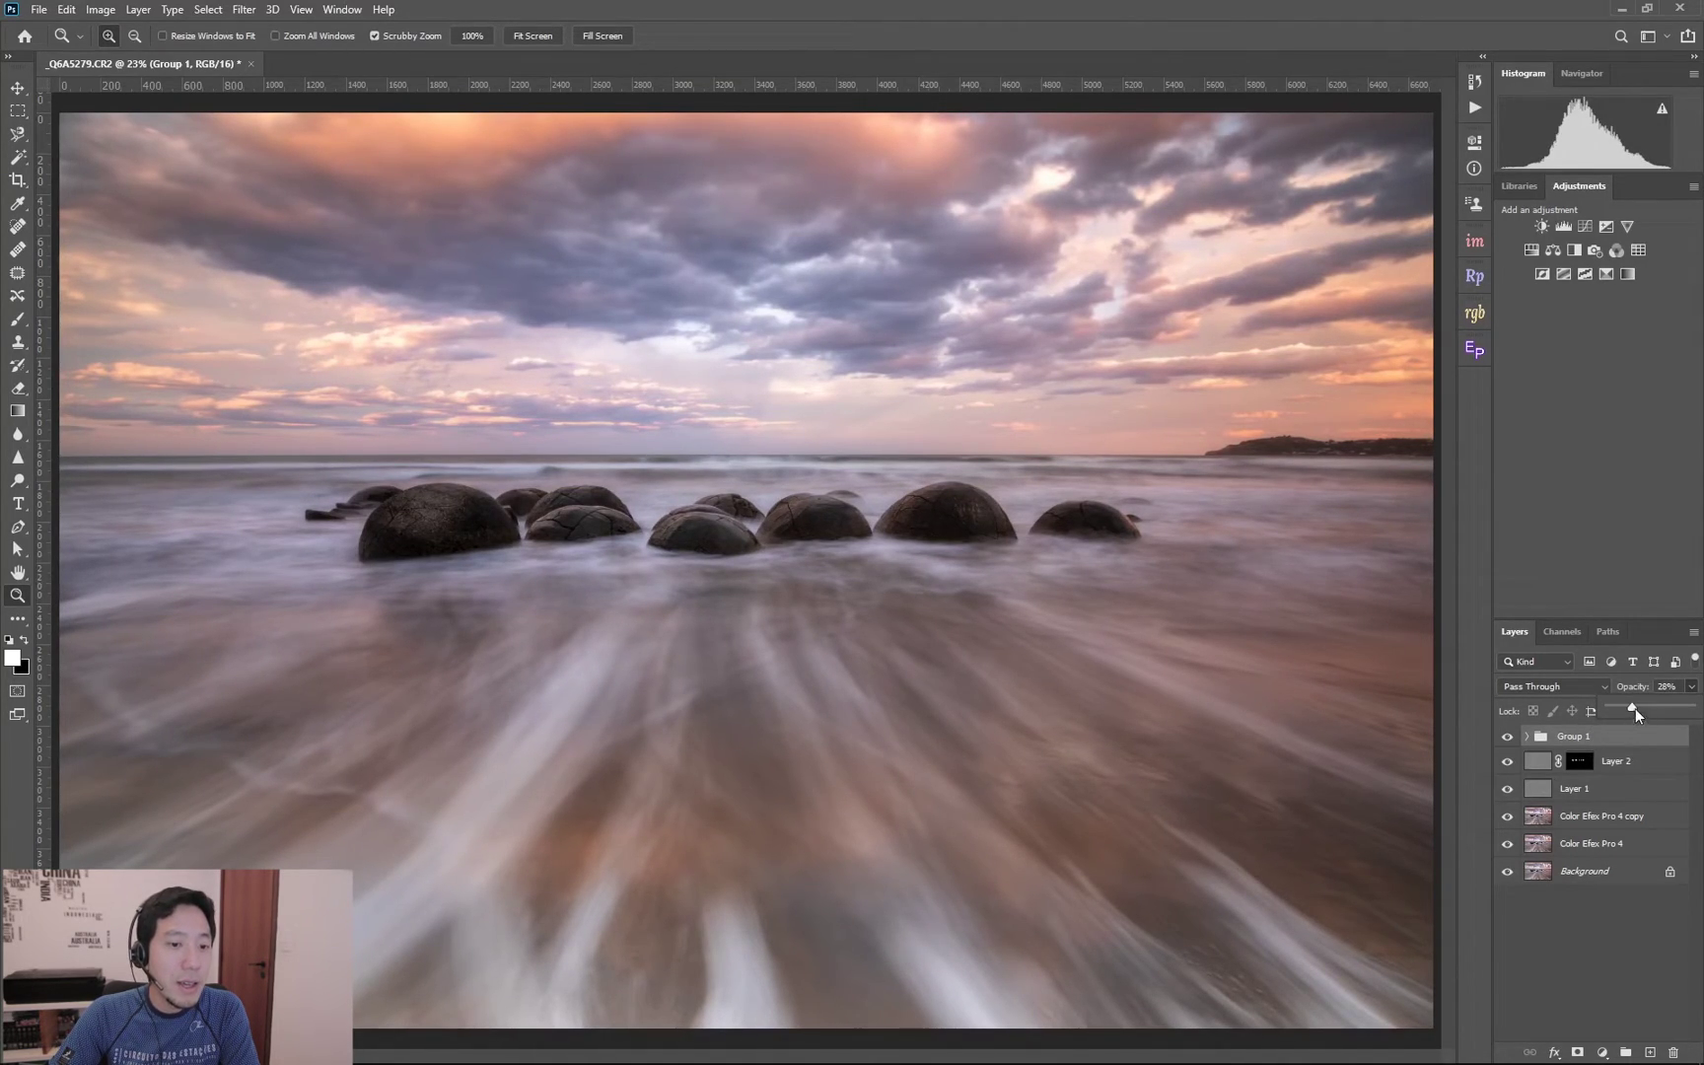
left_click_drag(1635, 708, 1692, 708)
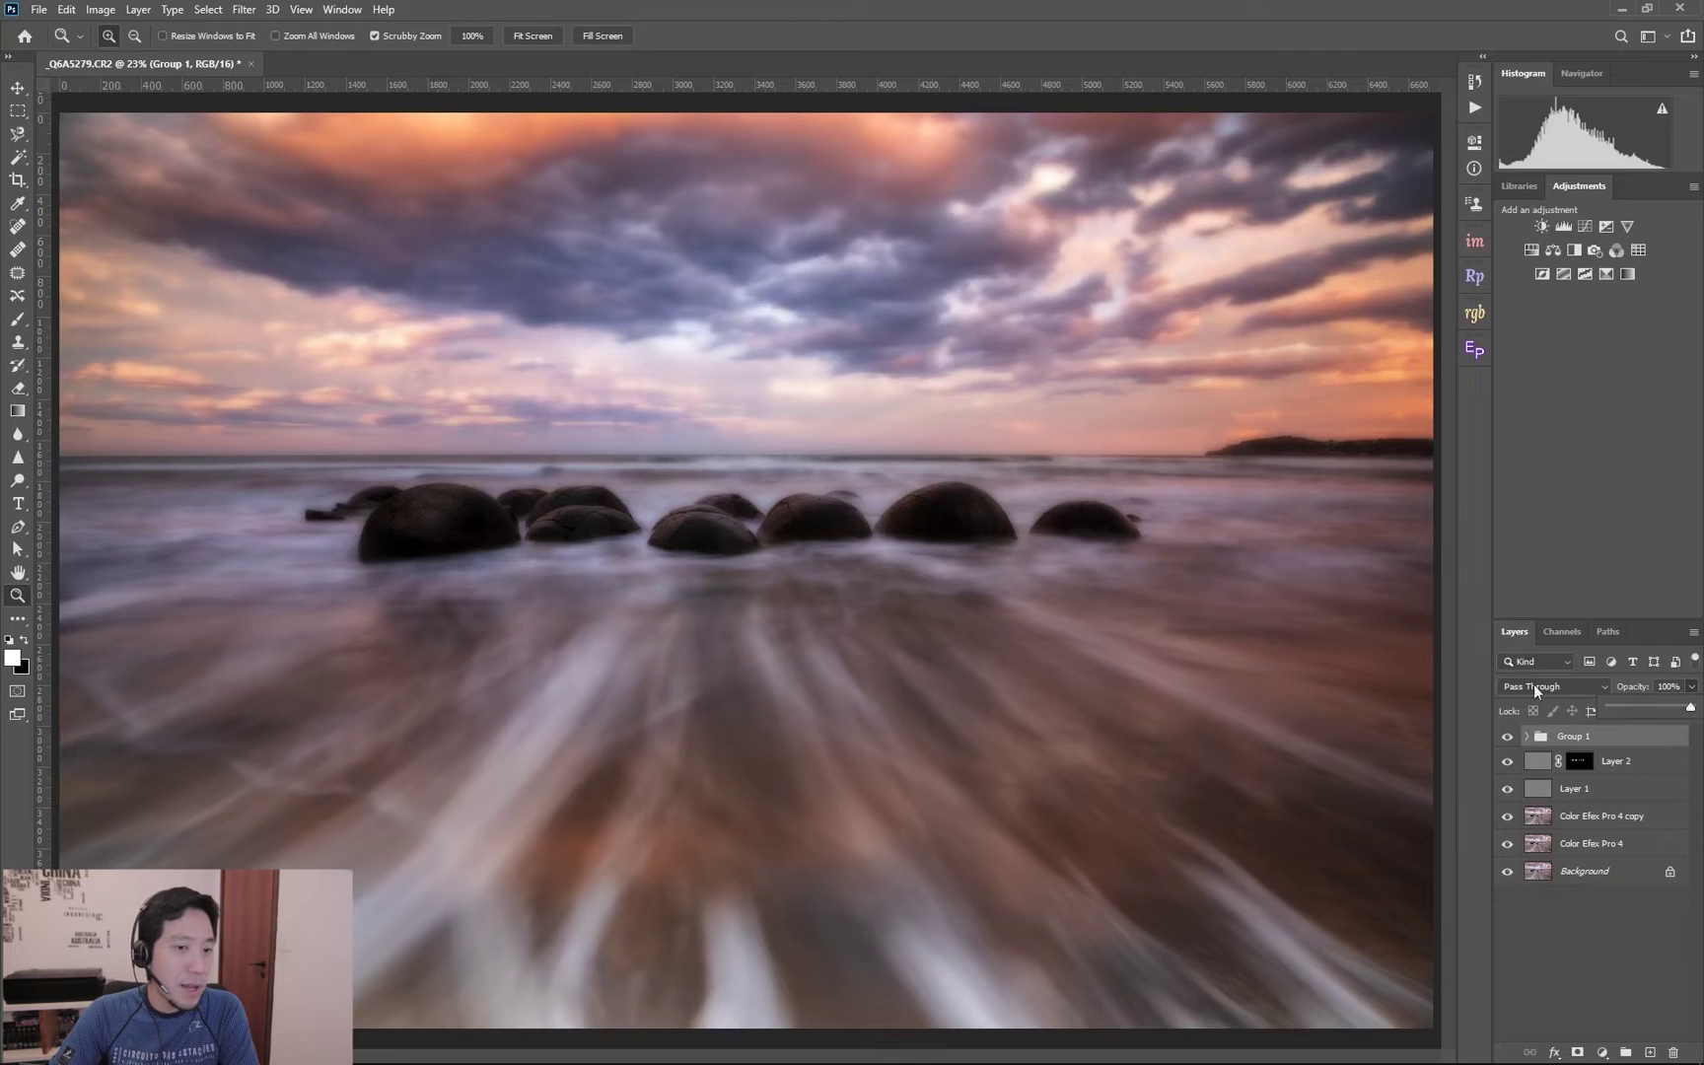
left_click_drag(1637, 715, 1633, 715)
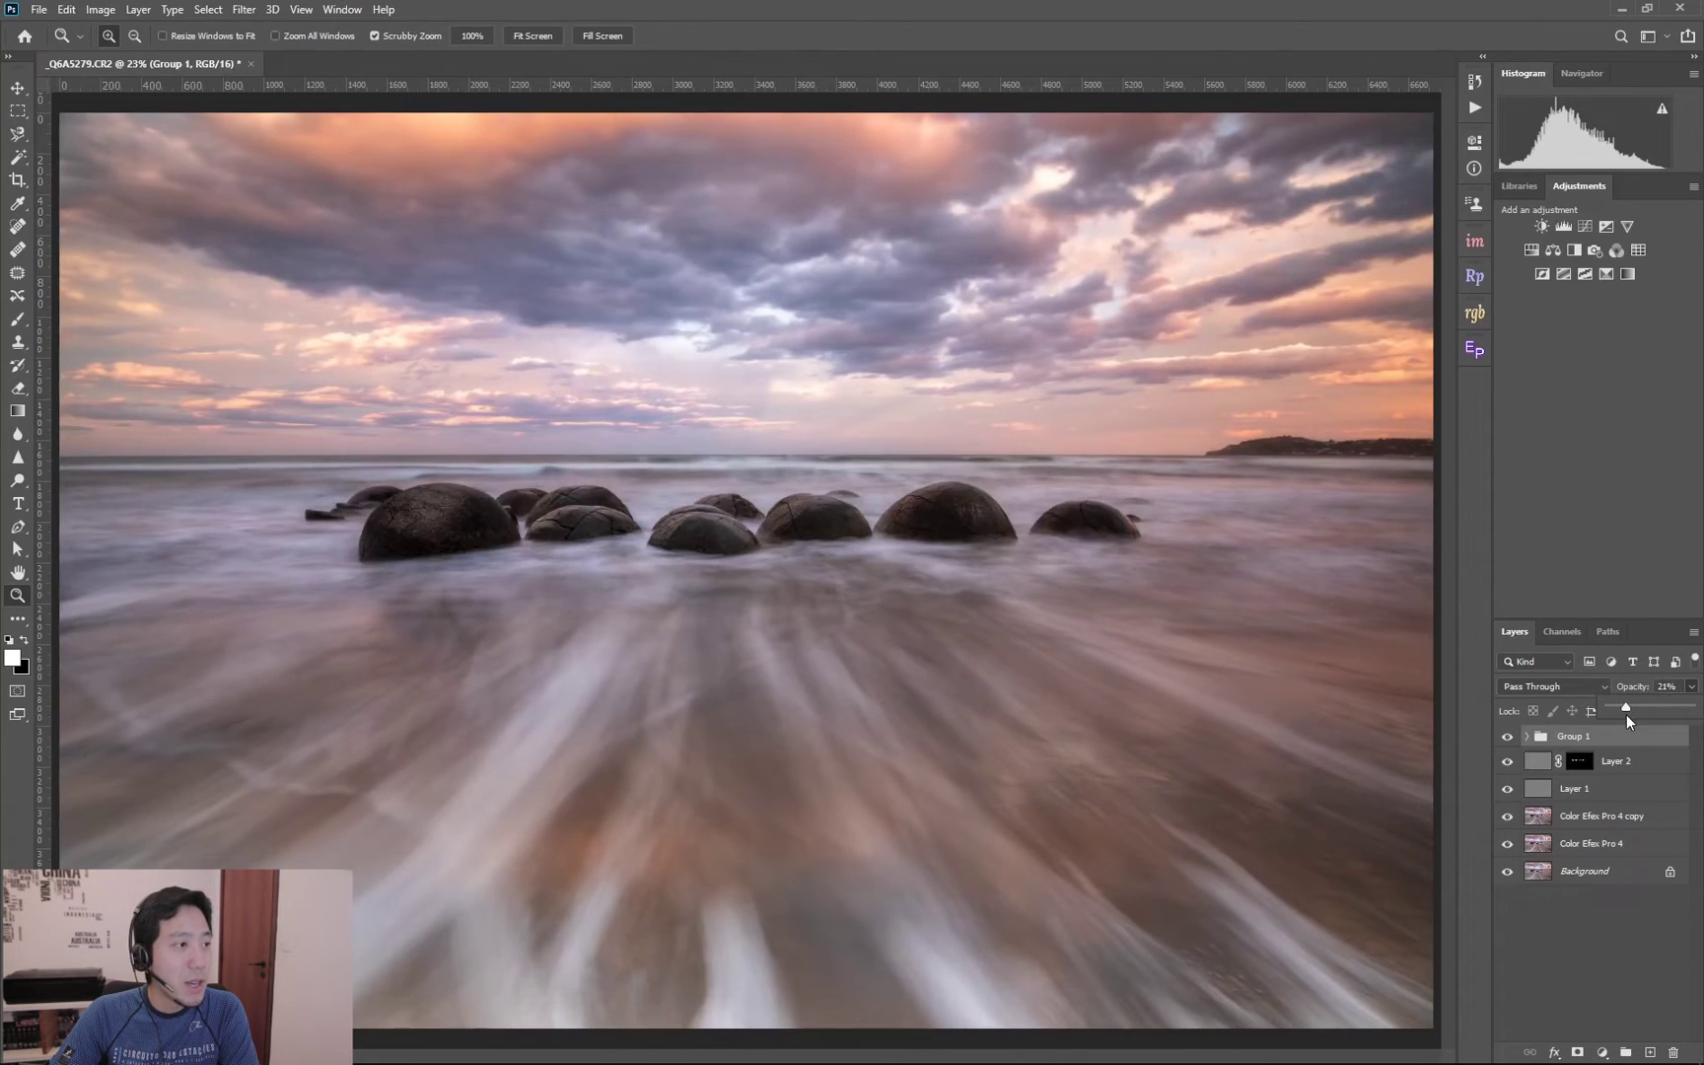
left_click_drag(1630, 714, 1632, 714)
Compare the photo with and without the blurred glow group by hiding and showing it.
left_click(1508, 736)
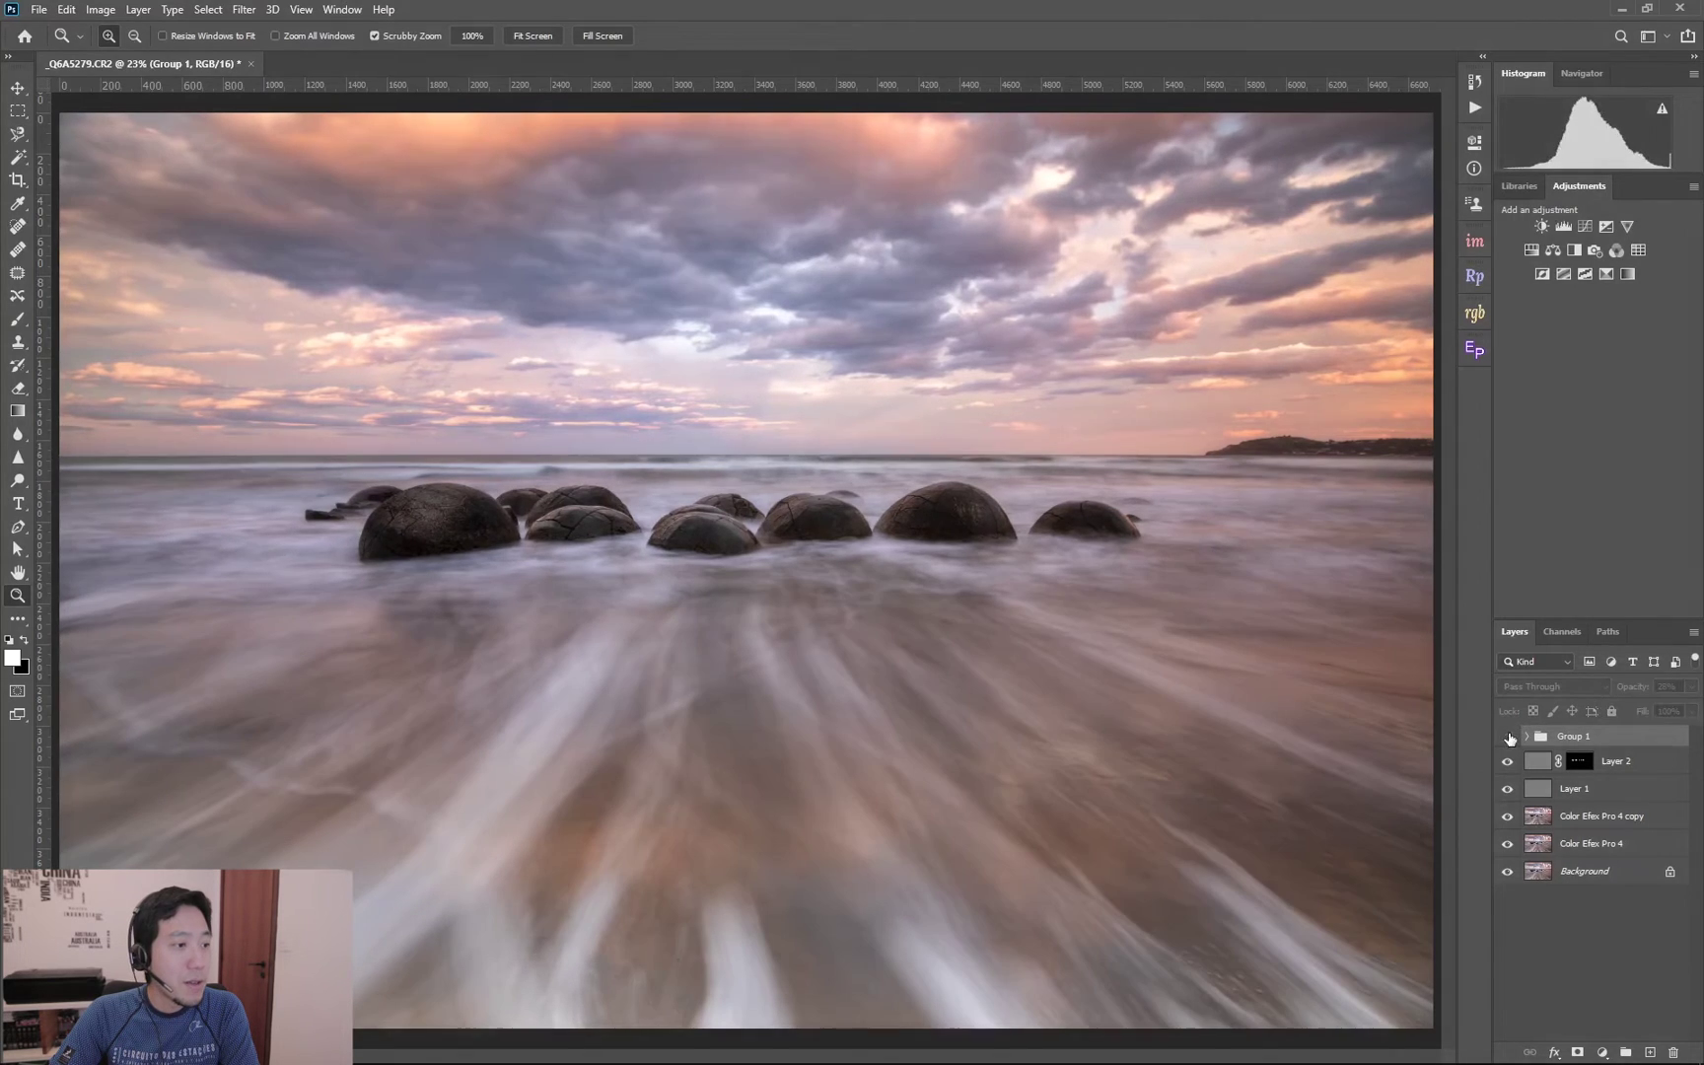
left_click(1508, 737)
left_click(1508, 736)
left_click(1509, 737)
left_click(1509, 737)
left_click(1508, 737)
left_click(1508, 736)
left_click(1508, 737)
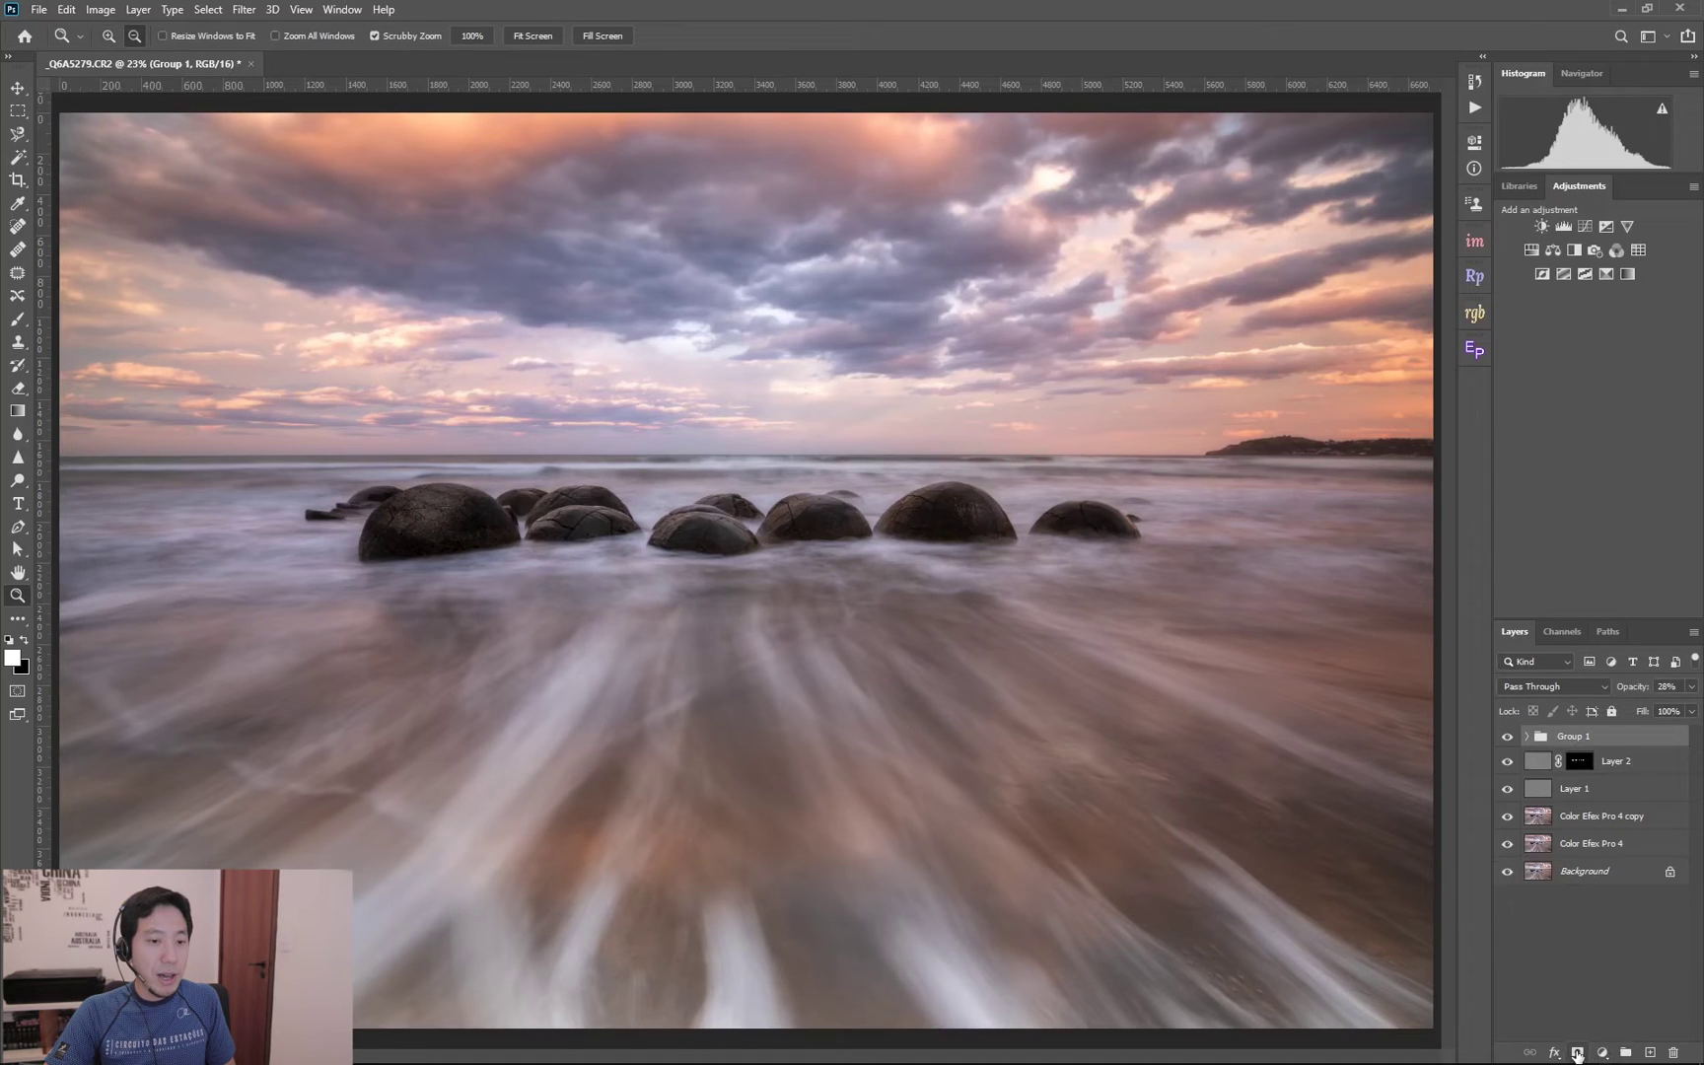
Add a black mask to the glow group and paint white over the sky with a 600-pixel brush.
left_click(1578, 1053, "alt")
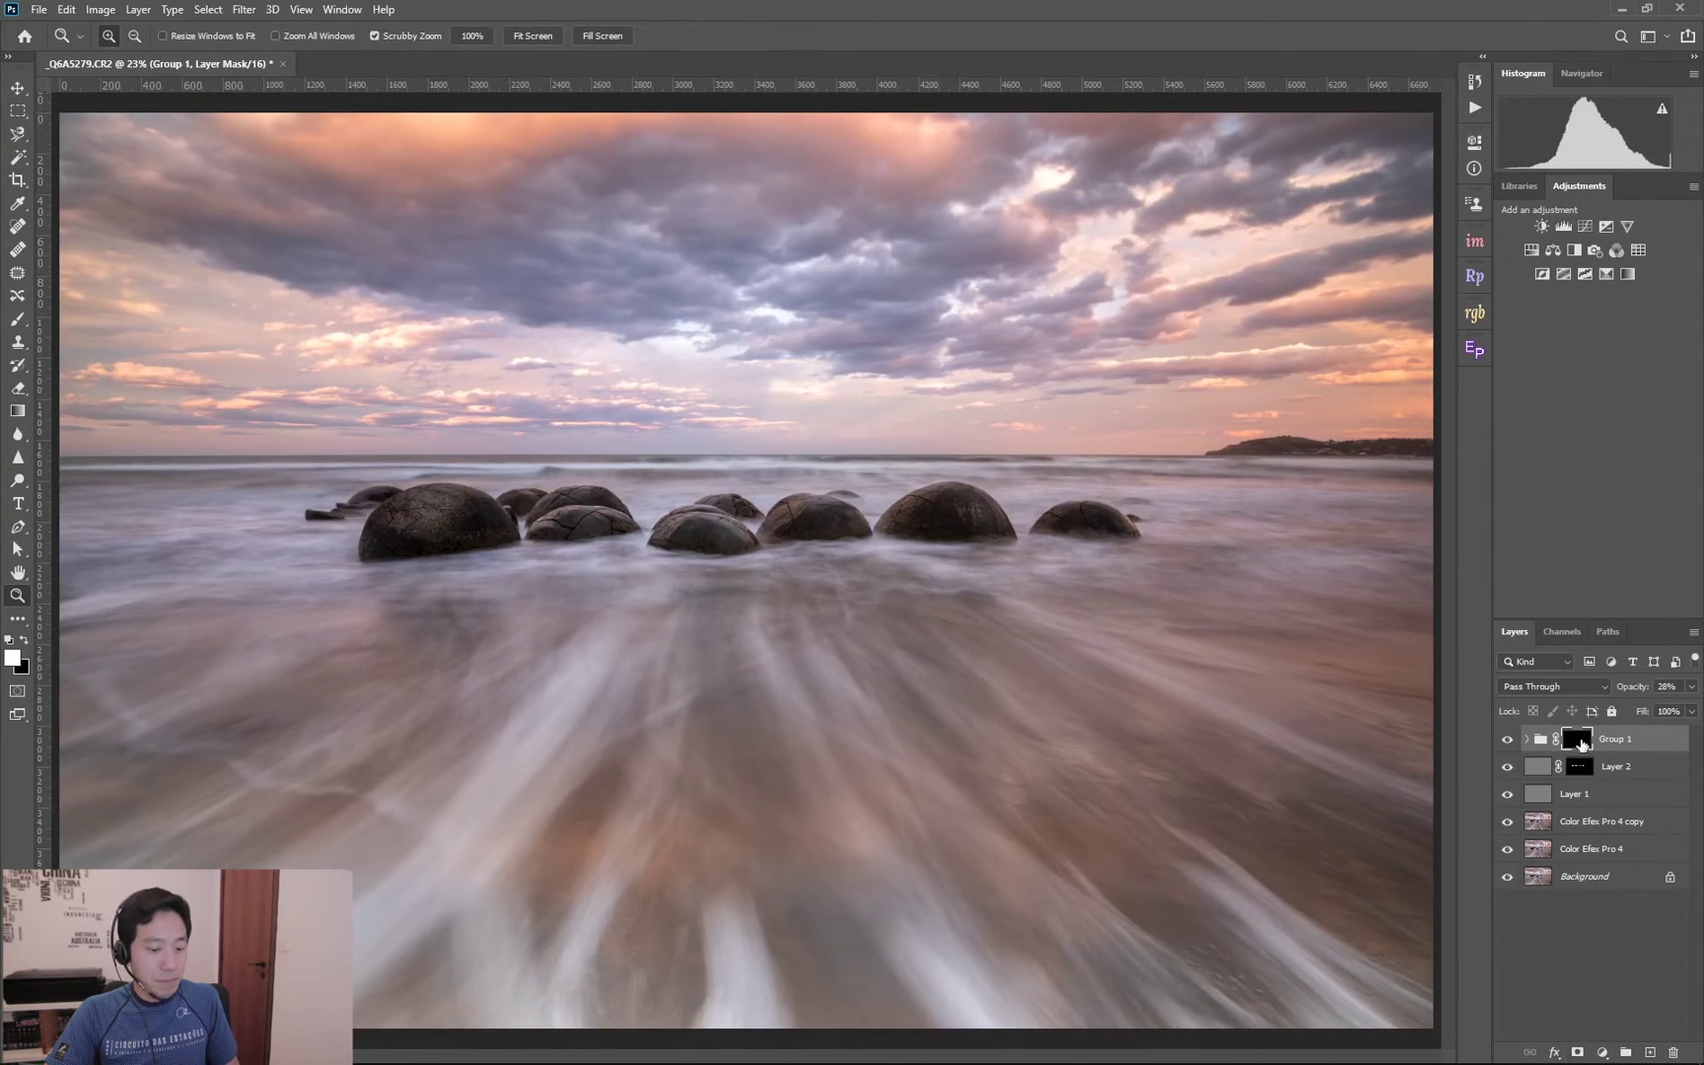
key("b")
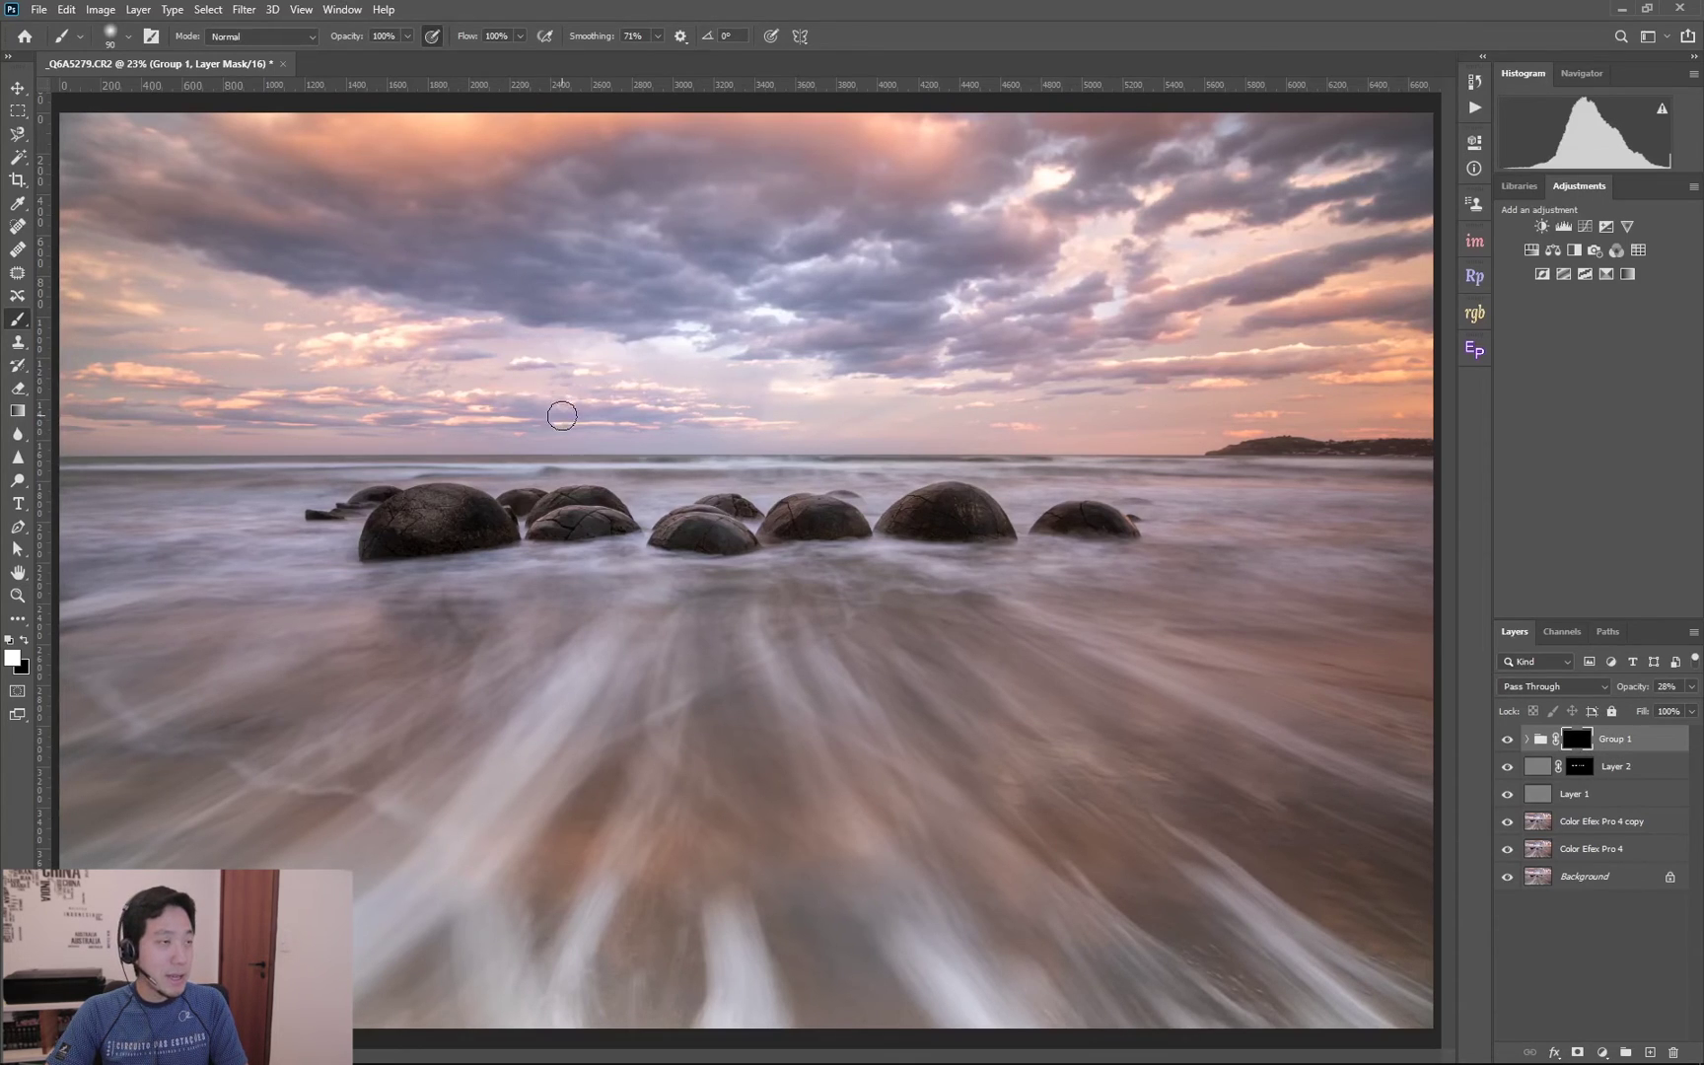
key("bracketright")
key("bracketright")
key("bracketright")
key("bracketright")
key("bracketright")
key("bracketright")
key("bracketright")
key("bracketright")
key("bracketright")
key("bracketright")
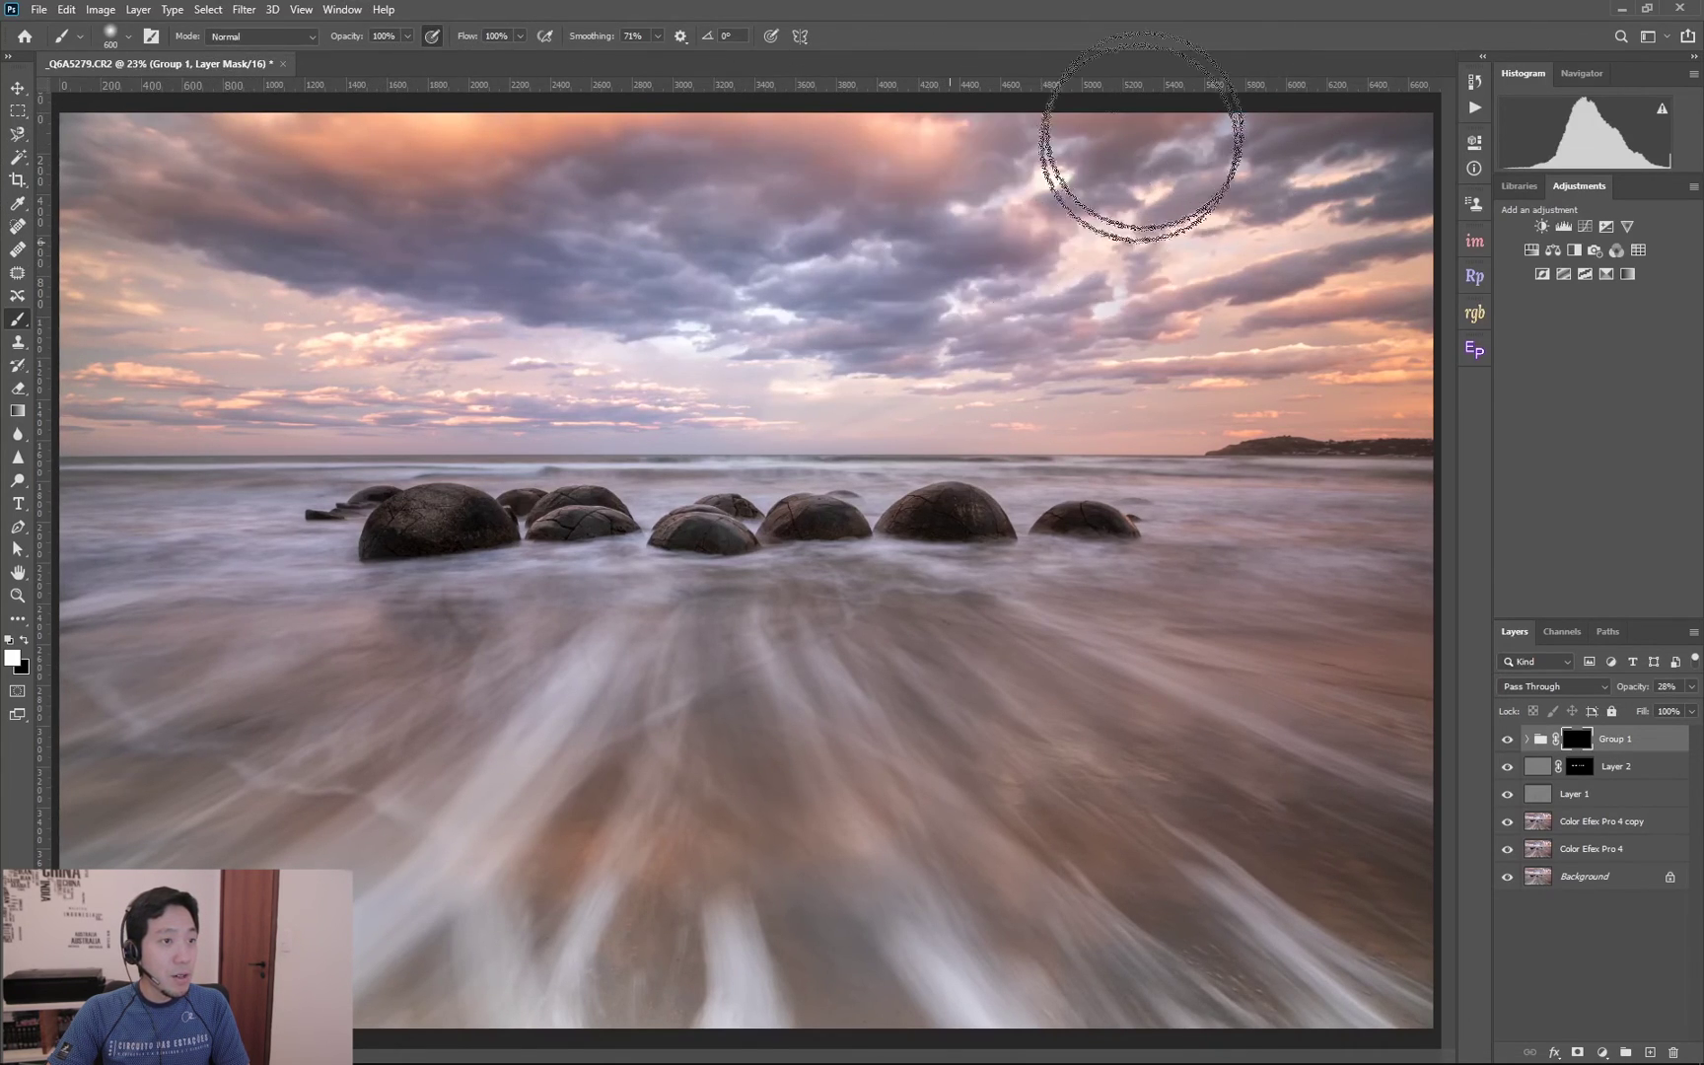
mouse_move(1197, 273)
left_mouse_down()
mouse_move(828, 299)
mouse_move(281, 252)
mouse_move(347, 301)
mouse_move(259, 342)
left_mouse_up()
Paint white on the group's mask over the foreground water with the brush enlarged to 800 pixels.
key("bracketleft")
key("bracketleft")
key("bracketleft")
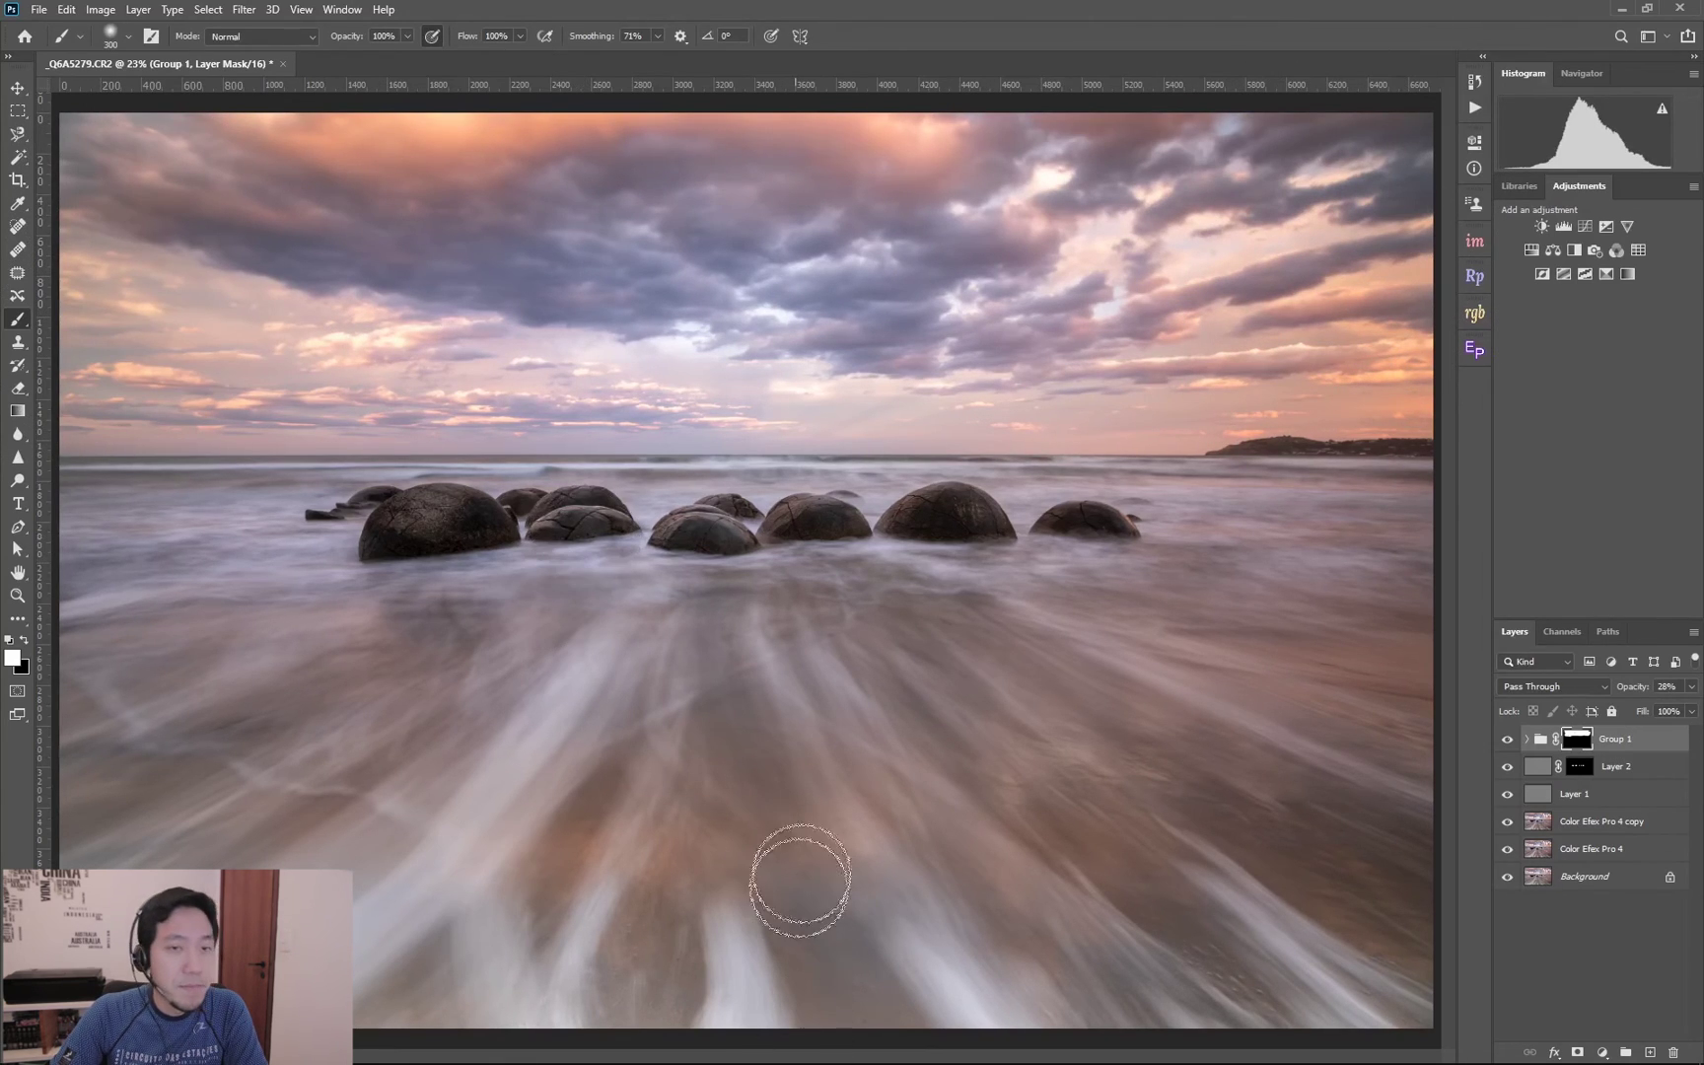
key("bracketright")
key("bracketright")
key("bracketright")
key("bracketright")
key("bracketright")
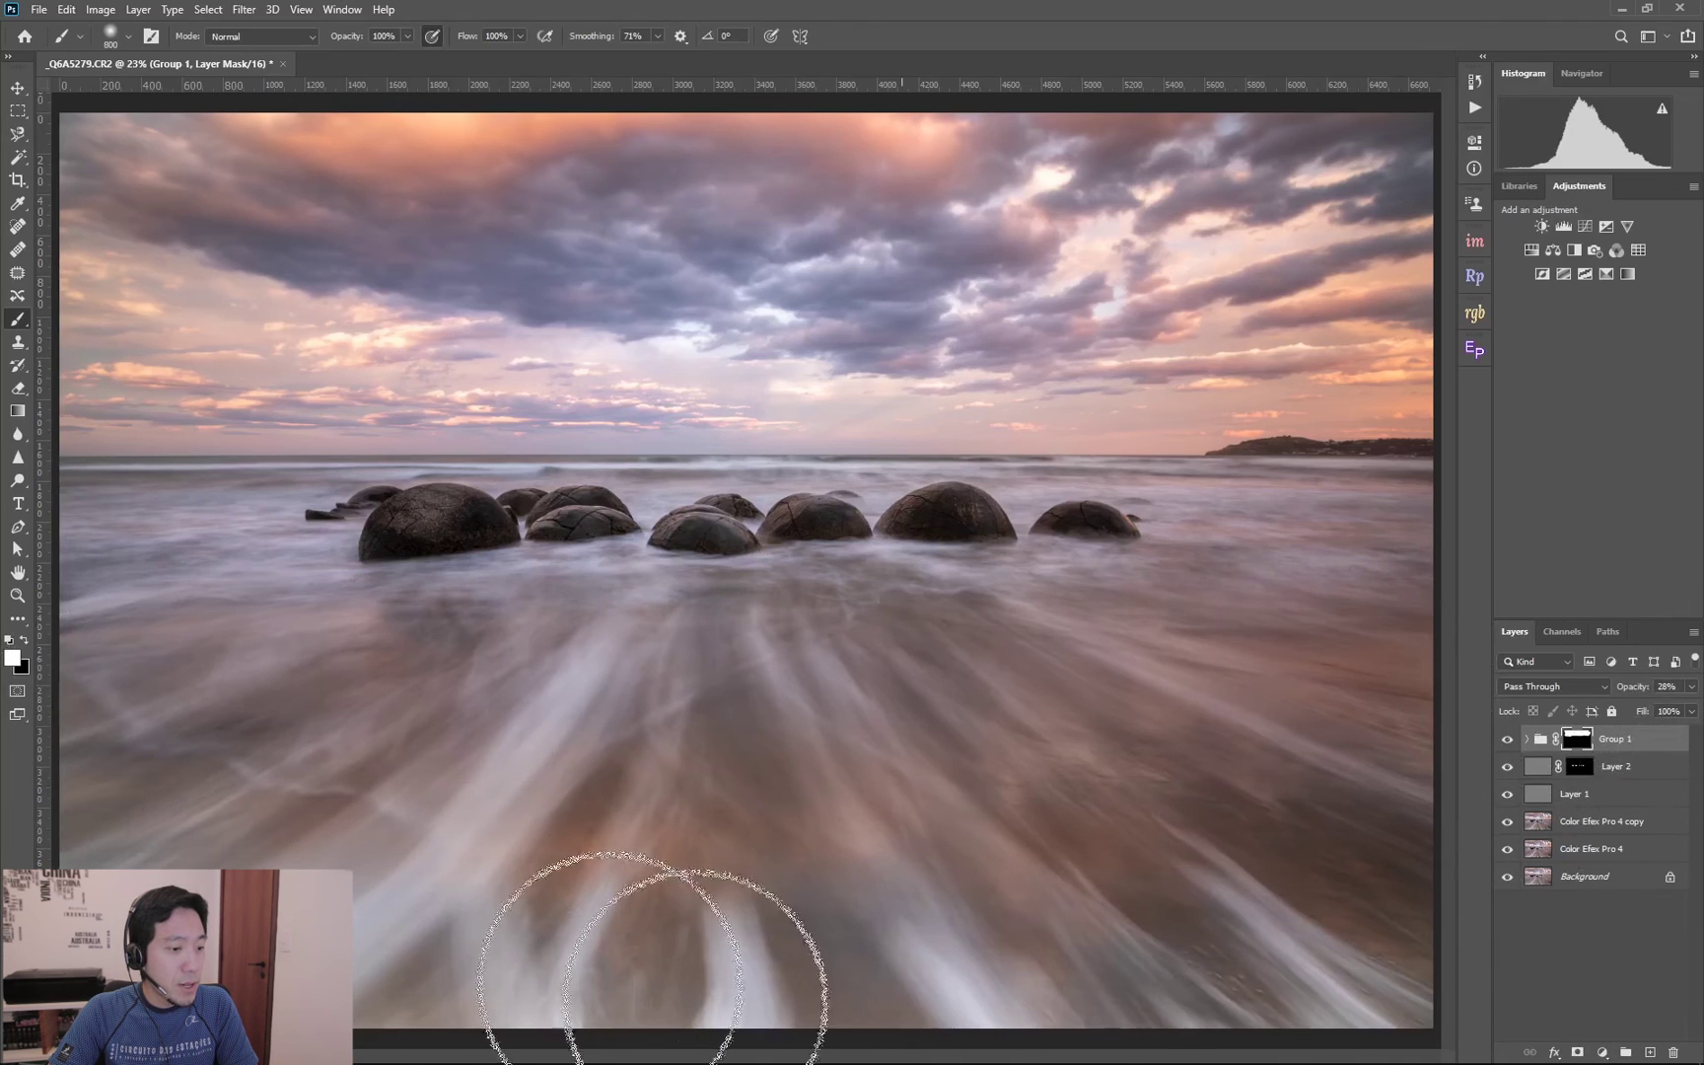
Check the masked glow on the sky and foreground by hiding and showing the group.
left_click(1507, 741)
left_click(1508, 742)
left_click(1507, 742)
left_click(1507, 742)
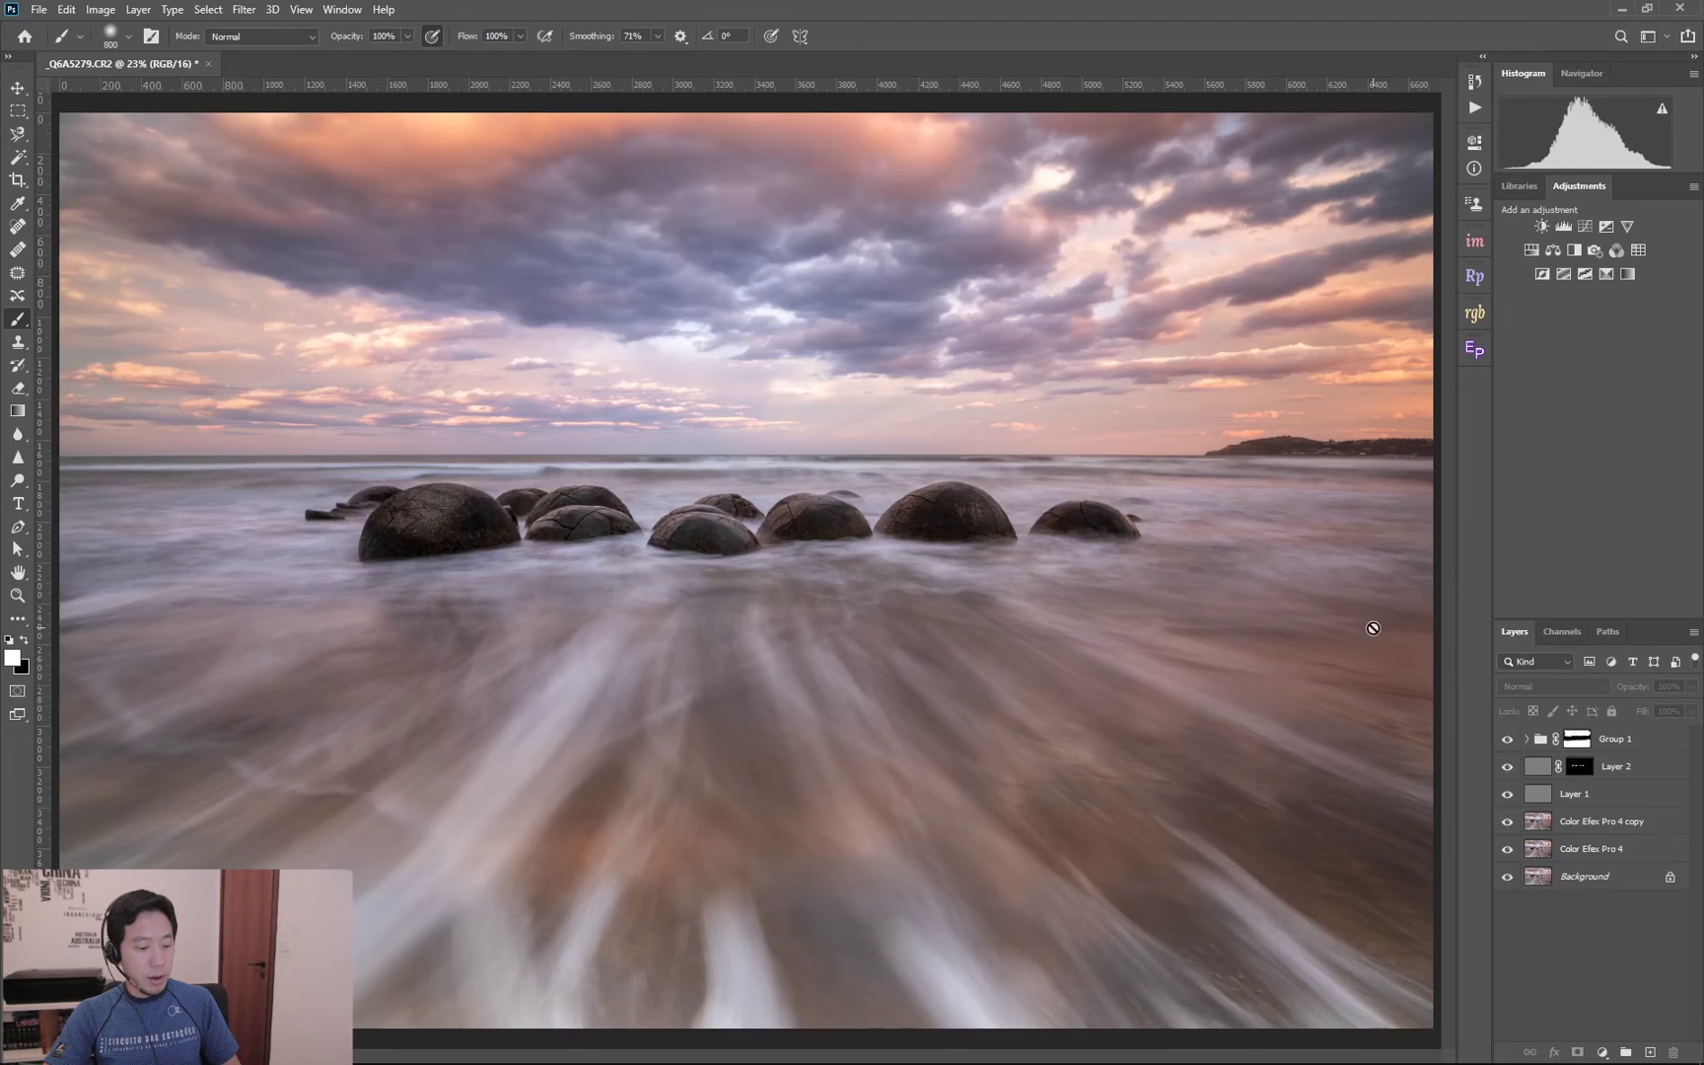
Merge all visible layers and save the photo, returning to Lightroom Classic.
key("ctrl+shift+e")
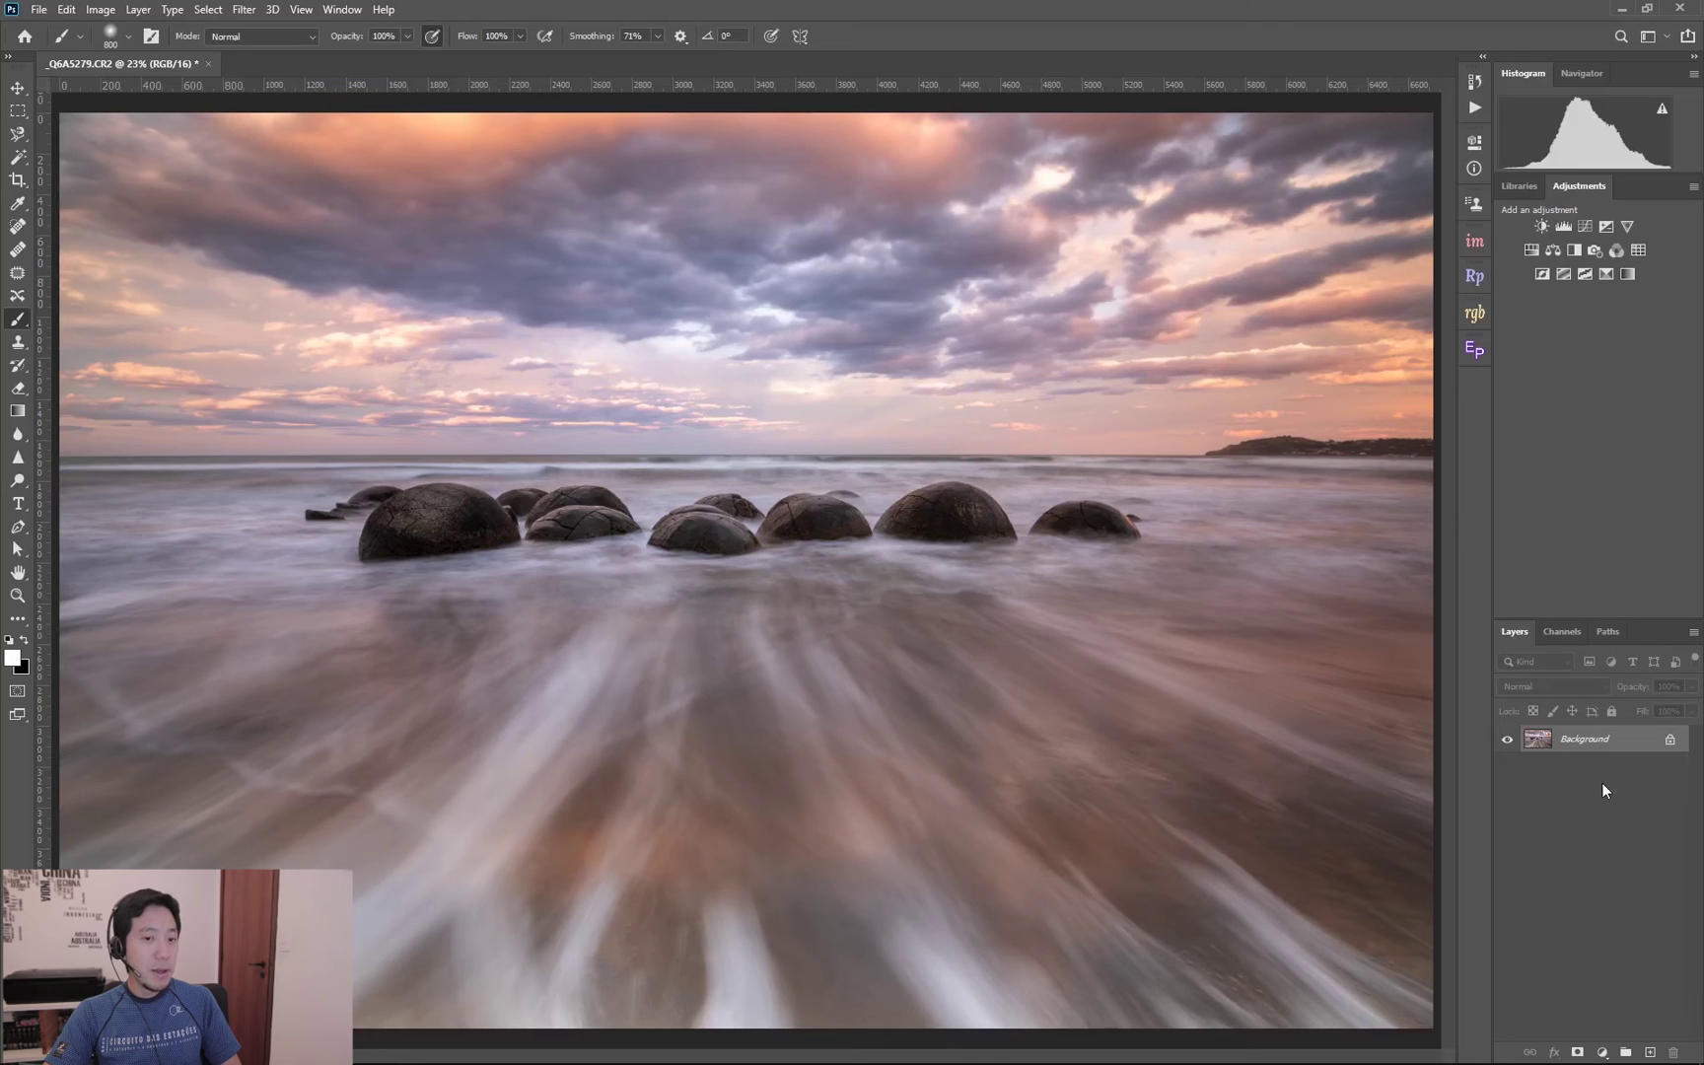
key("ctrl+s")
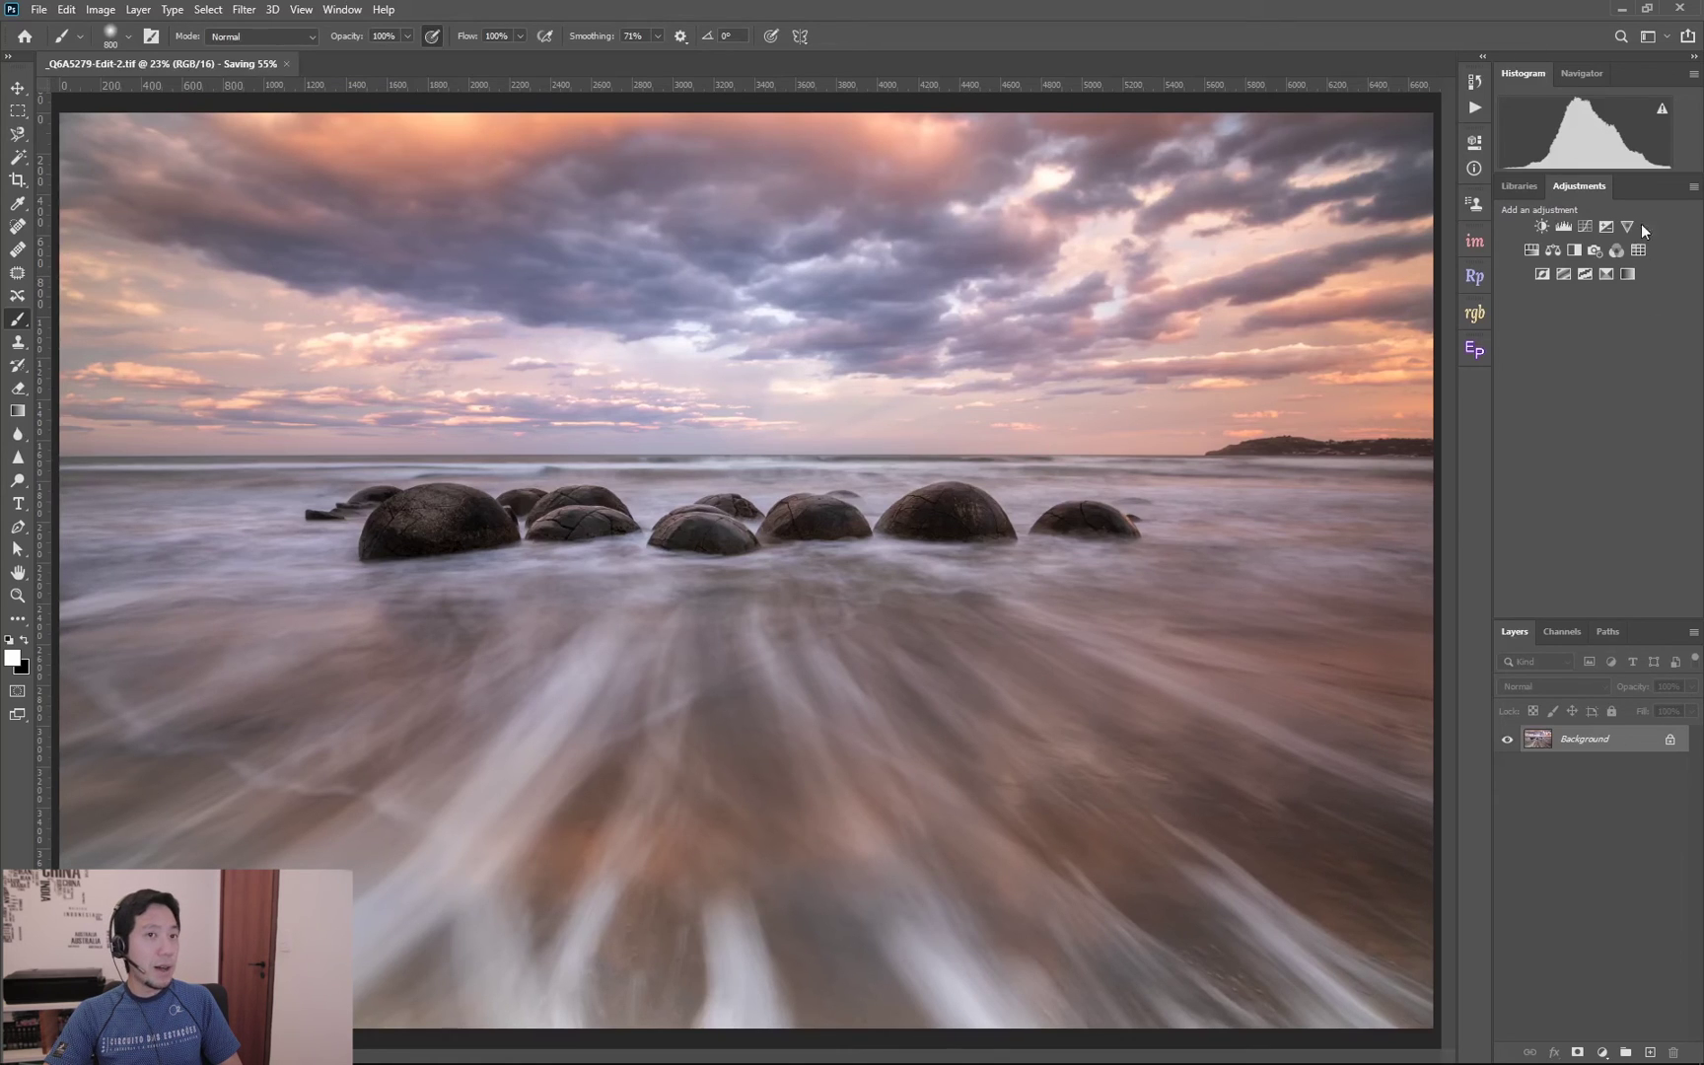
left_click(1623, 9)
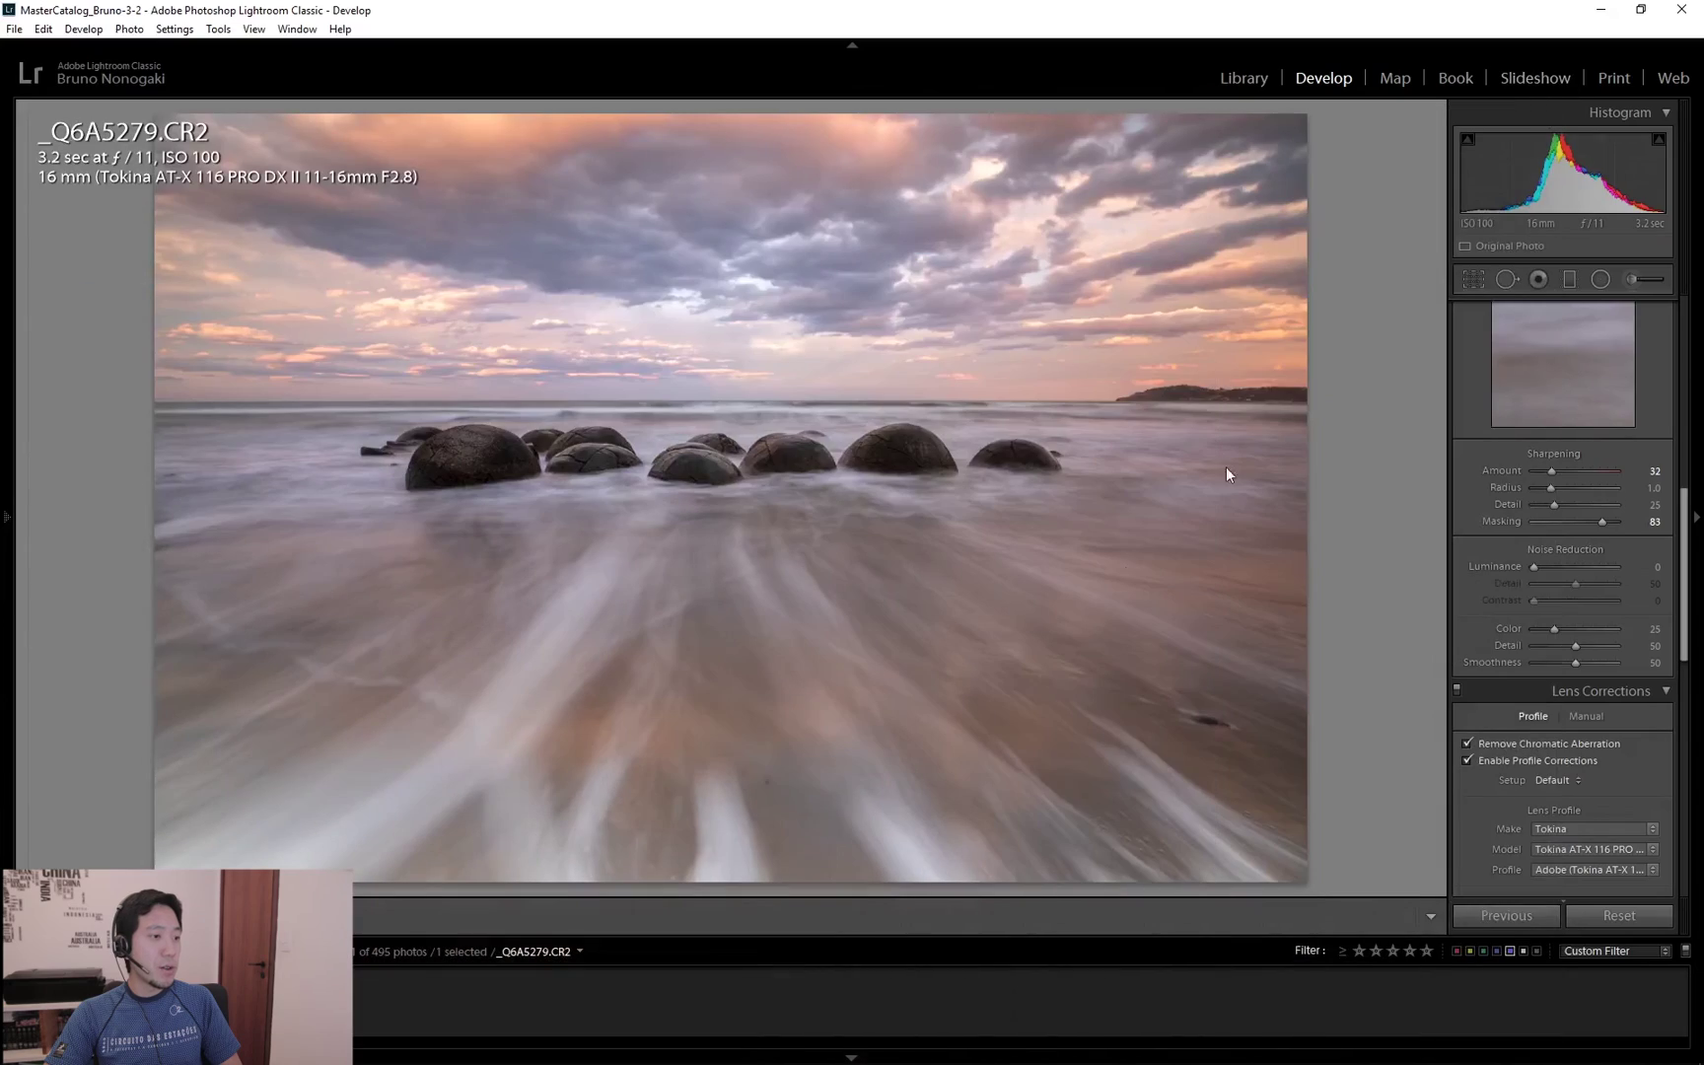